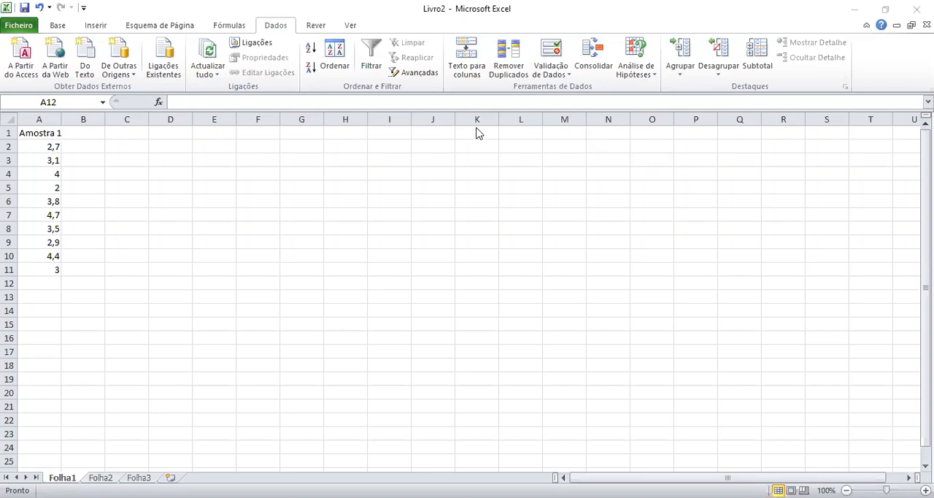
Enable the Analysis ToolPak and Analysis ToolPak - VBA add-ins.
{"action": "left_click", "coordinate": [18, 27]}
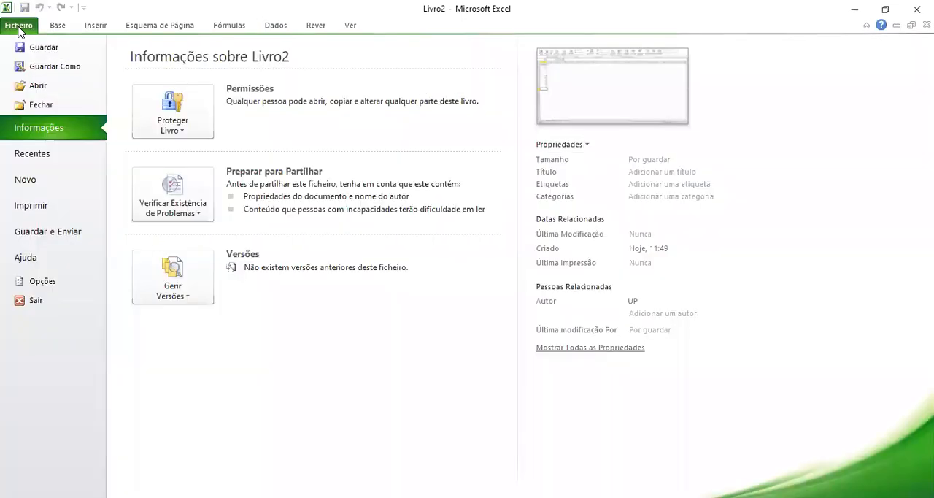
{"action": "left_click", "coordinate": [33, 280]}
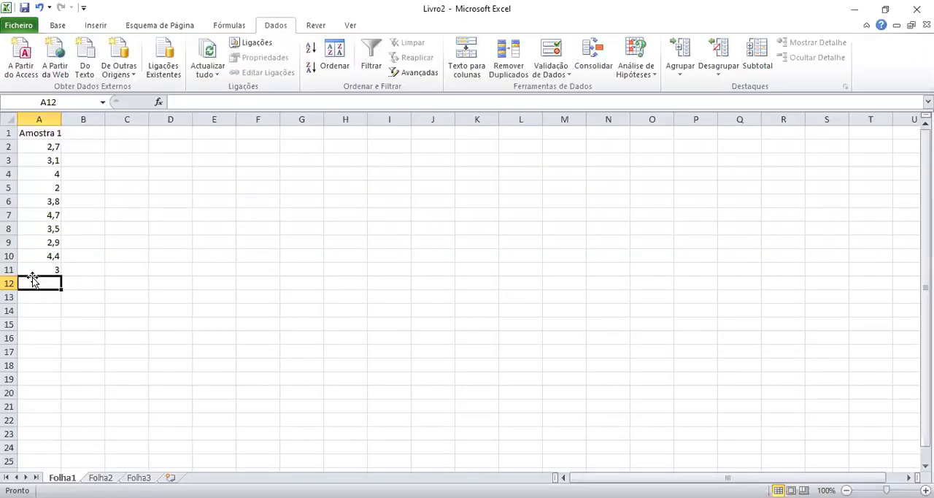
{"action": "left_click", "coordinate": [198, 208]}
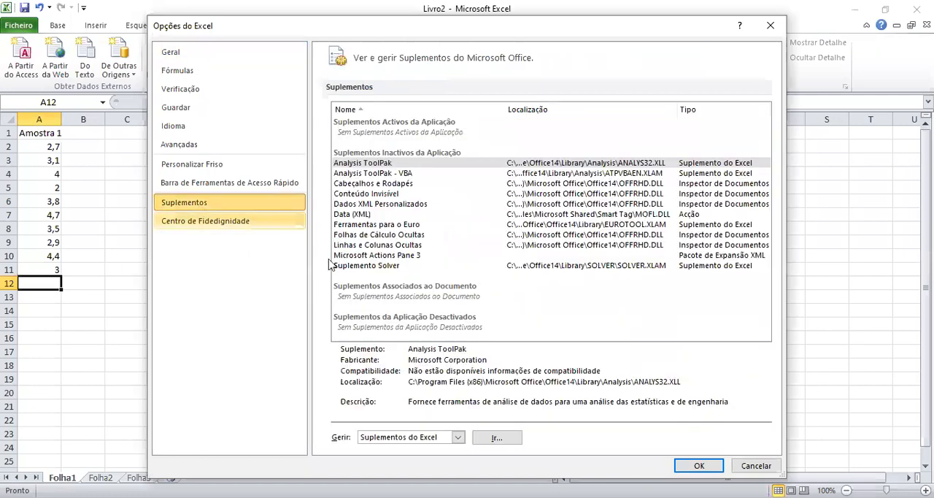
{"action": "left_click", "coordinate": [496, 438]}
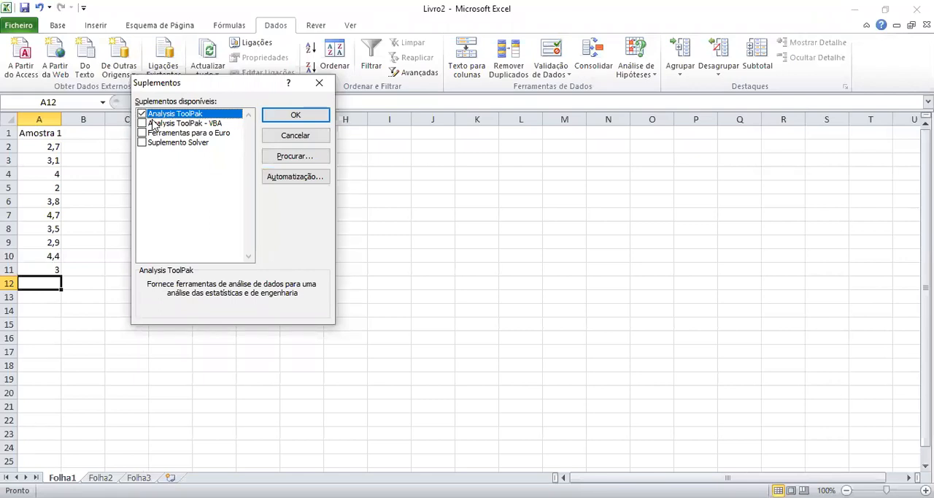
{"action": "left_click", "coordinate": [142, 123]}
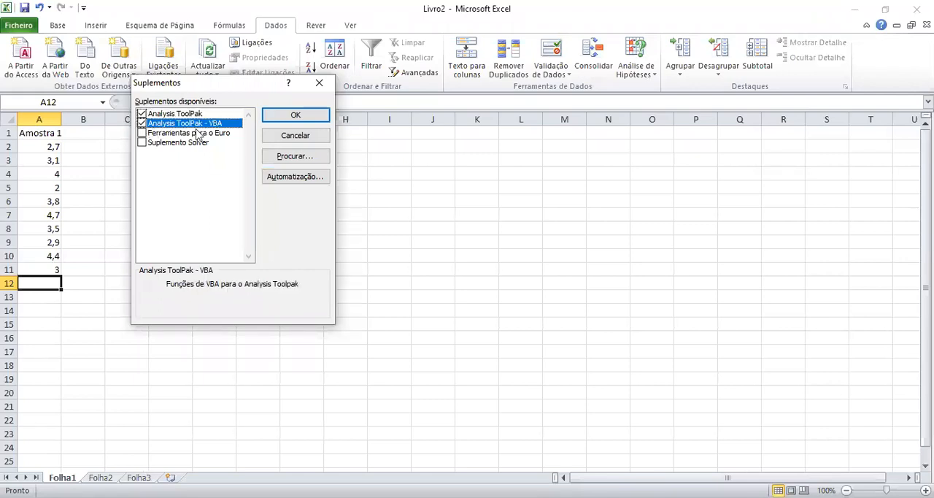
{"action": "left_click", "coordinate": [297, 122]}
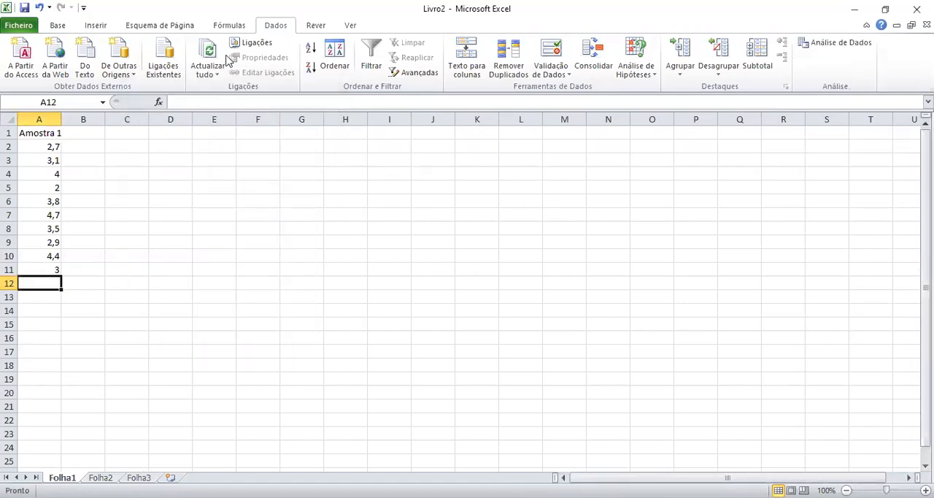
Start the Estatística descritiva tool from the data analysis tools.
{"action": "left_click", "coordinate": [58, 26]}
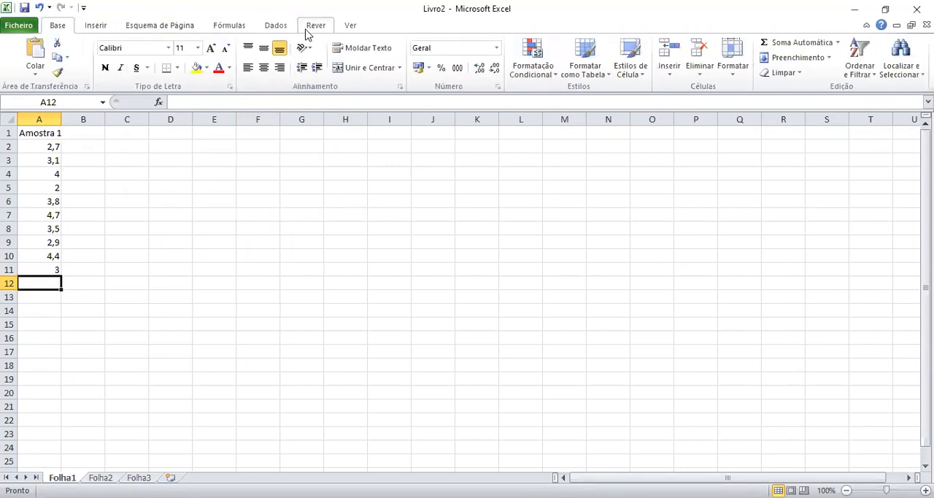
{"action": "left_click", "coordinate": [277, 27]}
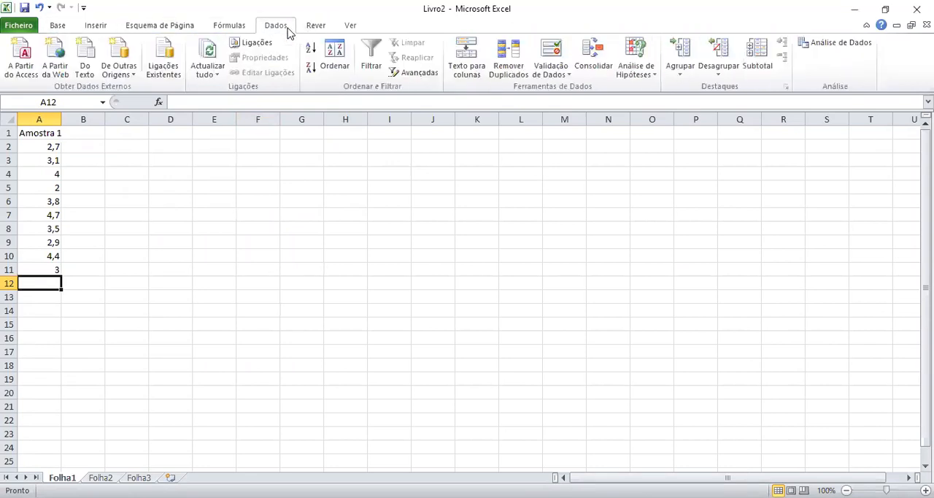
{"action": "left_click", "coordinate": [848, 44]}
{"action": "left_click_drag", "start_coordinate": [255, 146], "coordinate": [596, 162]}
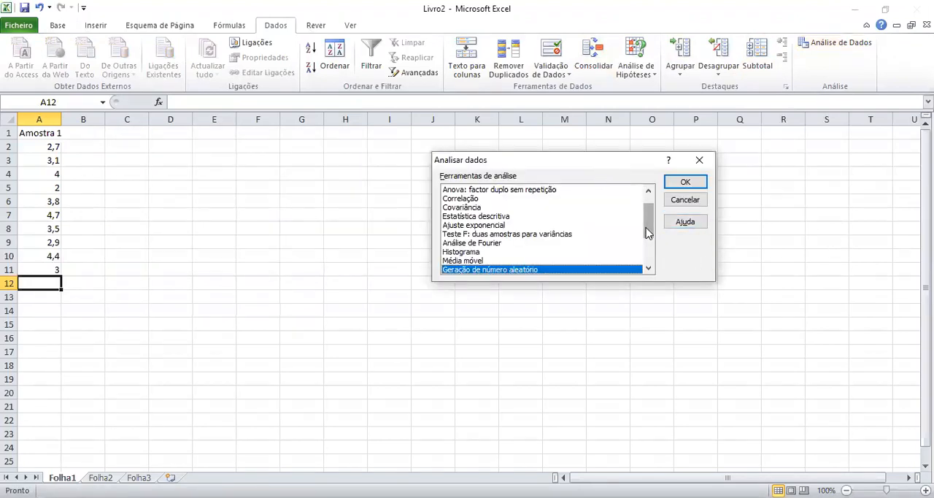
{"action": "left_click_drag", "start_coordinate": [649, 229], "coordinate": [647, 219]}
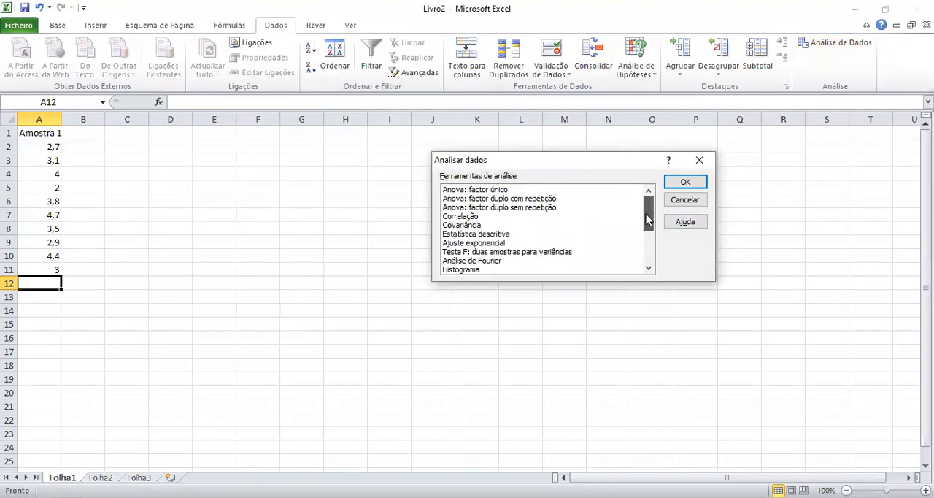
{"action": "left_click", "coordinate": [479, 234]}
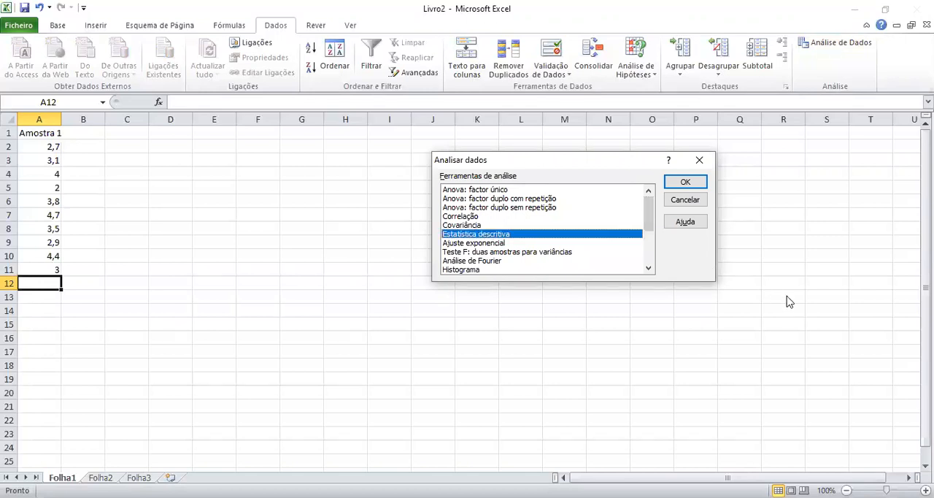
{"action": "left_click", "coordinate": [693, 183]}
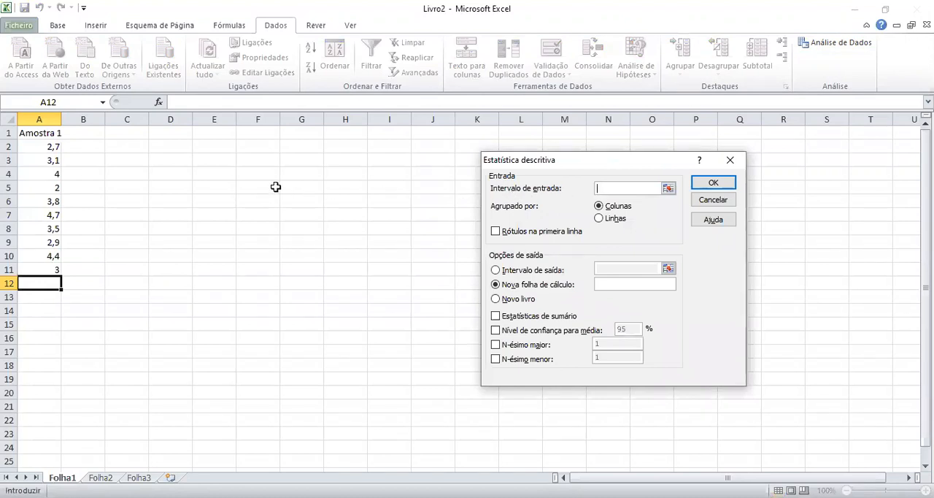
Set the descriptive statistics input range to $A$1:$A$11 with labels in the first row.
{"action": "left_click", "coordinate": [43, 132]}
{"action": "left_click_drag", "start_coordinate": [49, 145], "coordinate": [46, 270]}
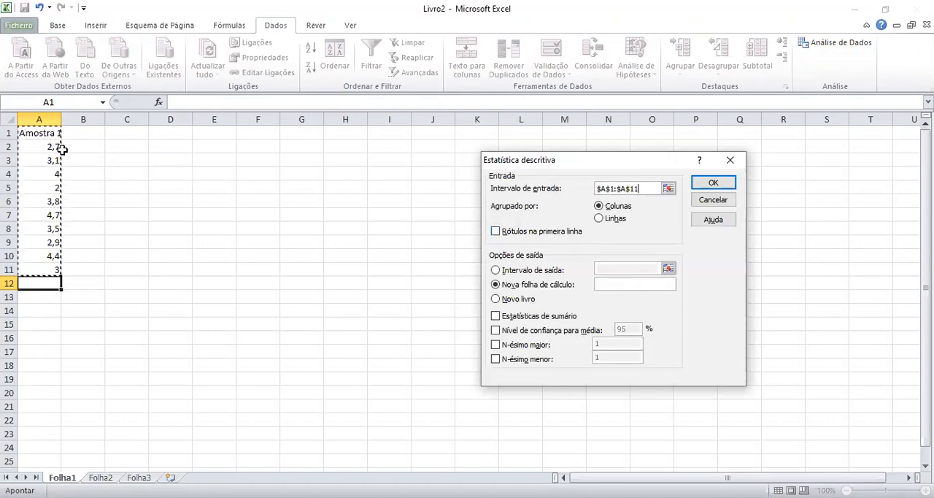
{"action": "left_click", "coordinate": [495, 231]}
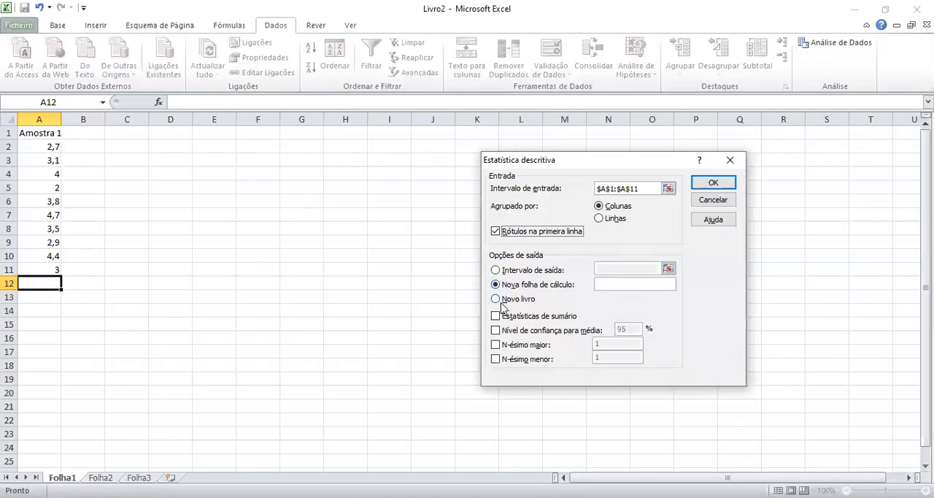
Output summary statistics and the 95% confidence level for the mean starting at $H$1, and fit column H's width to its contents.
{"action": "left_click", "coordinate": [496, 271]}
{"action": "left_click", "coordinate": [626, 269]}
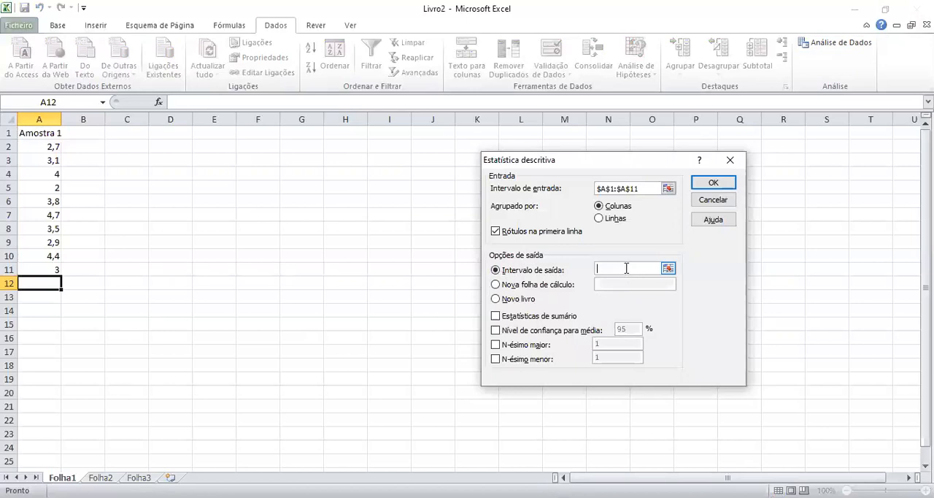
{"action": "left_click", "coordinate": [341, 133]}
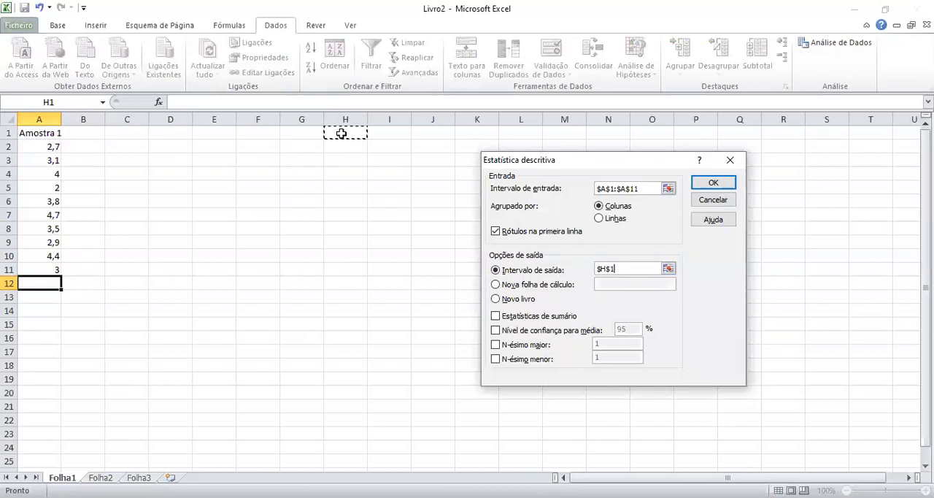
{"action": "left_click", "coordinate": [510, 316]}
{"action": "left_click", "coordinate": [508, 332]}
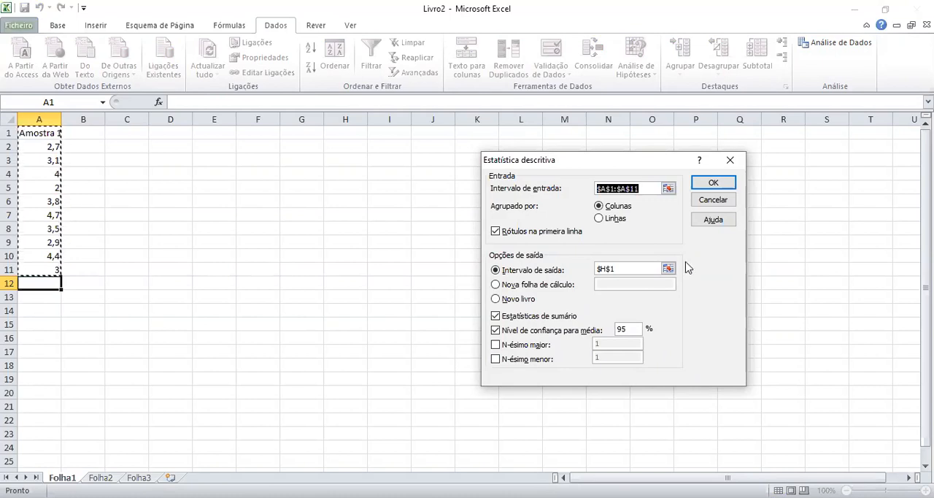
{"action": "left_click", "coordinate": [711, 183]}
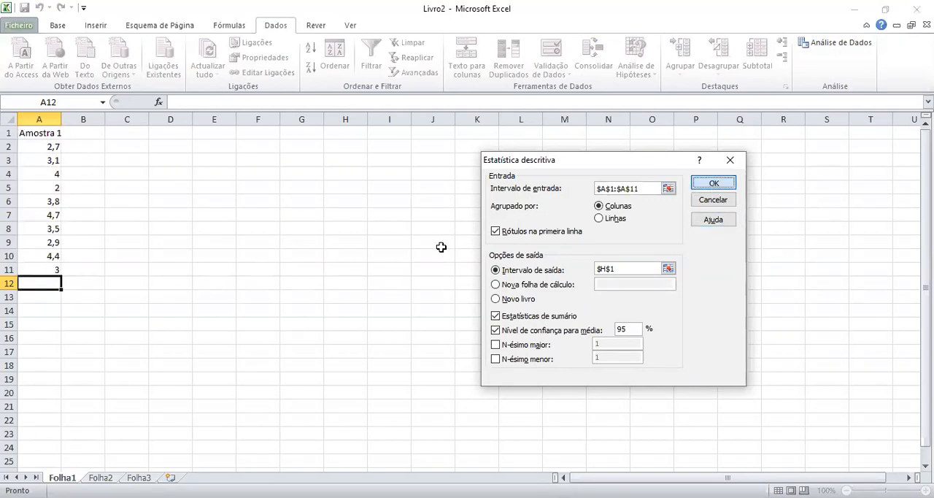
{"action": "double_click", "coordinate": [368, 118]}
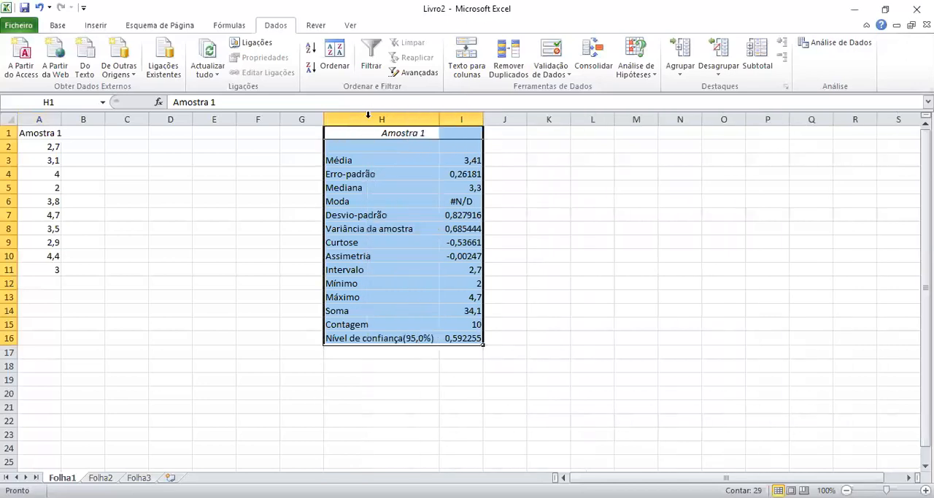
{"action": "left_click", "coordinate": [523, 213]}
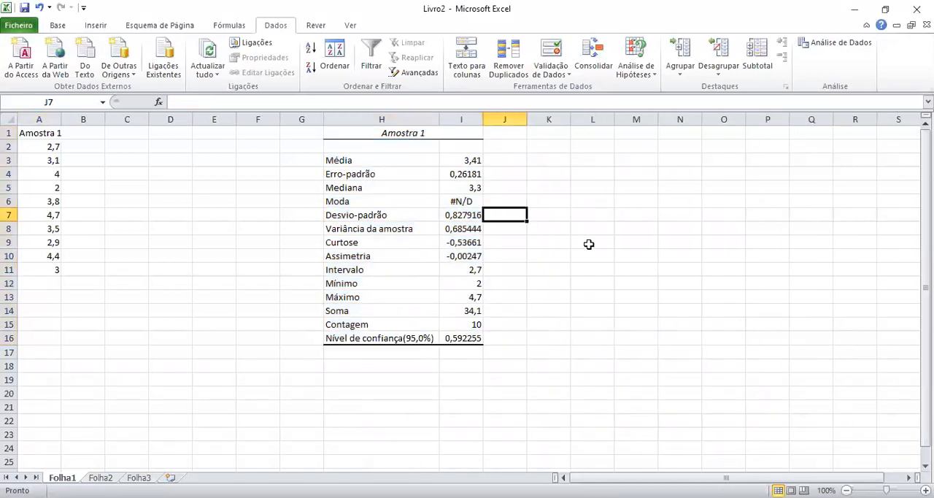
Examine the mean, median, standard deviation, variance, kurtosis, skewness and range rows of the Amostra 1 statistics table.
{"action": "left_click", "coordinate": [347, 162]}
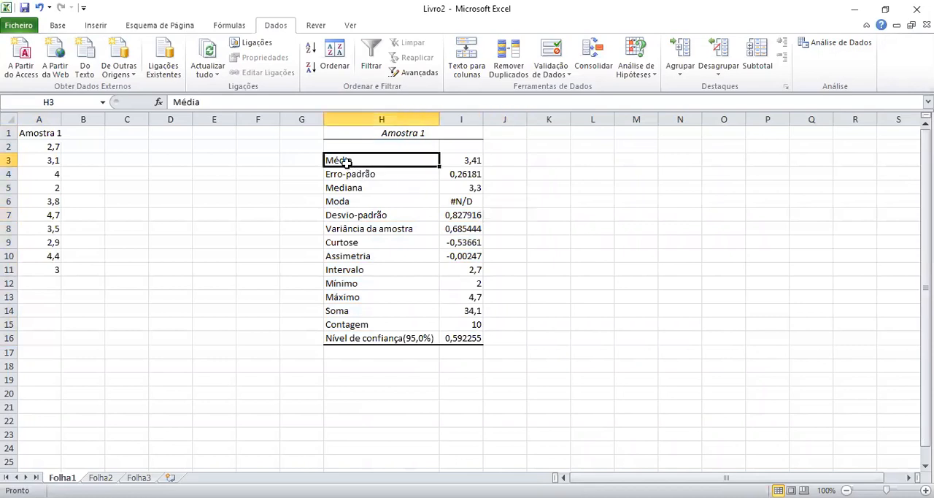
{"action": "left_click_drag", "start_coordinate": [383, 161], "coordinate": [471, 160]}
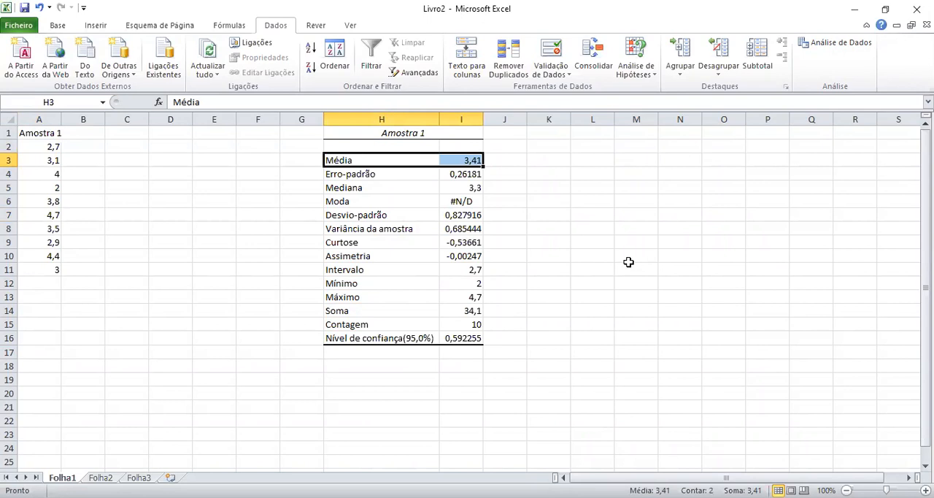
{"action": "left_click_drag", "start_coordinate": [350, 186], "coordinate": [479, 187]}
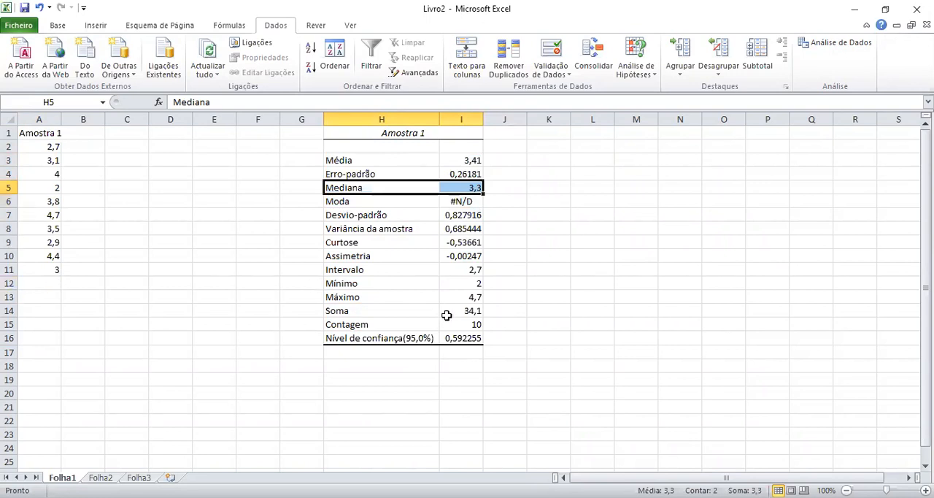
{"action": "left_click", "coordinate": [425, 218]}
{"action": "left_click_drag", "start_coordinate": [425, 217], "coordinate": [462, 221]}
{"action": "left_click_drag", "start_coordinate": [388, 229], "coordinate": [468, 230]}
{"action": "left_click_drag", "start_coordinate": [354, 246], "coordinate": [447, 256]}
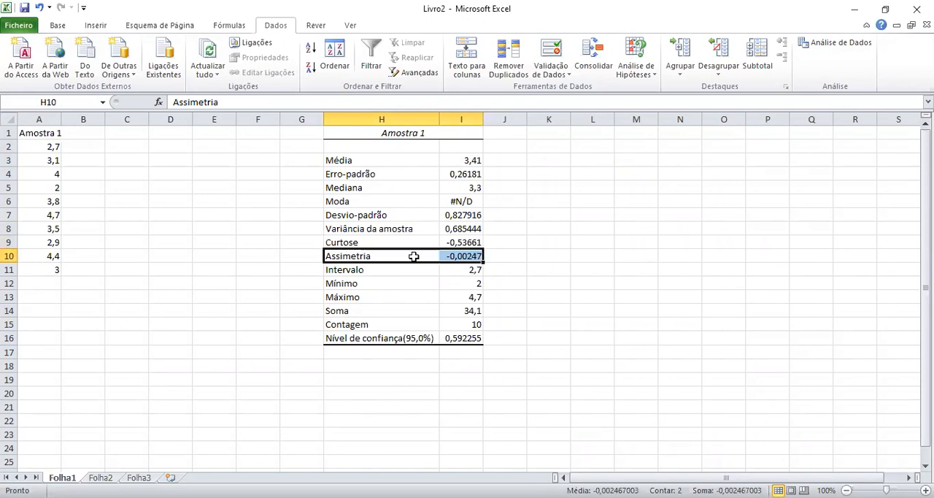
{"action": "left_click_drag", "start_coordinate": [341, 243], "coordinate": [445, 249]}
{"action": "left_click_drag", "start_coordinate": [358, 258], "coordinate": [471, 254]}
{"action": "left_click_drag", "start_coordinate": [344, 272], "coordinate": [445, 270]}
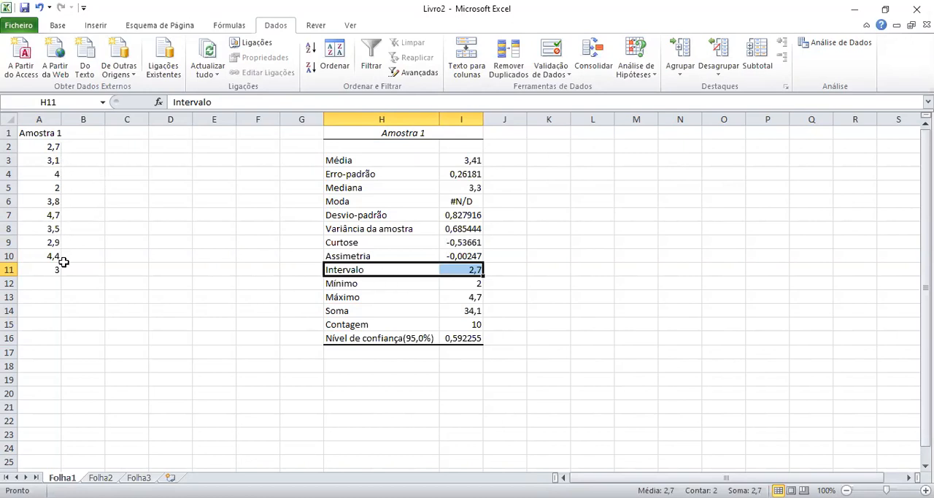
Examine the minimum, maximum, sum, count and confidence level rows of the statistics table.
{"action": "left_click", "coordinate": [344, 287]}
{"action": "left_click", "coordinate": [341, 297]}
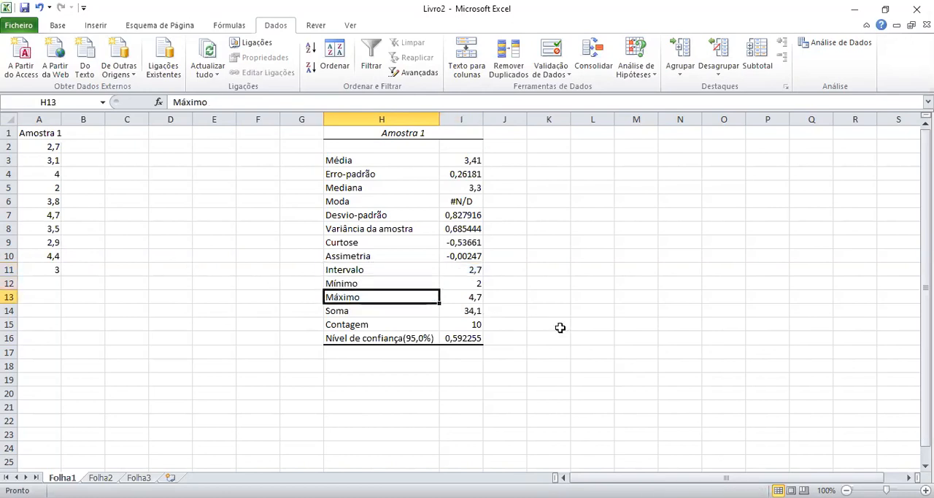
{"action": "left_click", "coordinate": [480, 284]}
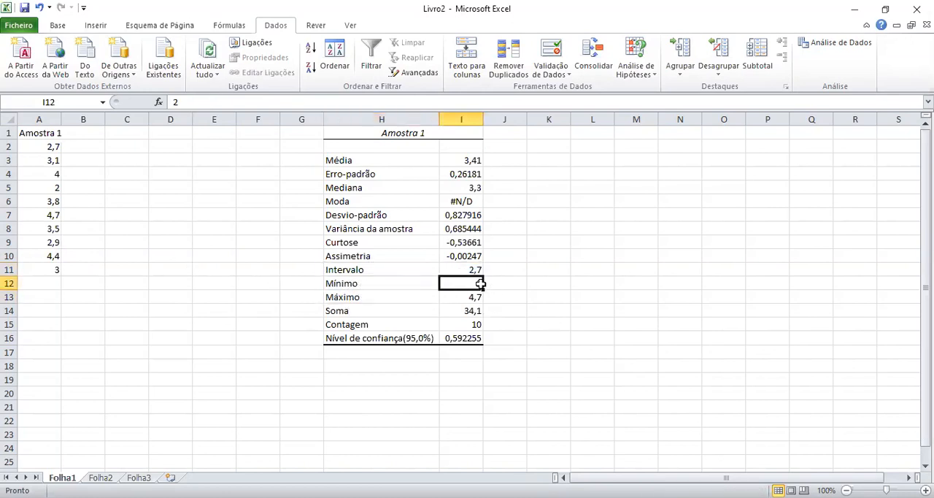
{"action": "left_click", "coordinate": [475, 298]}
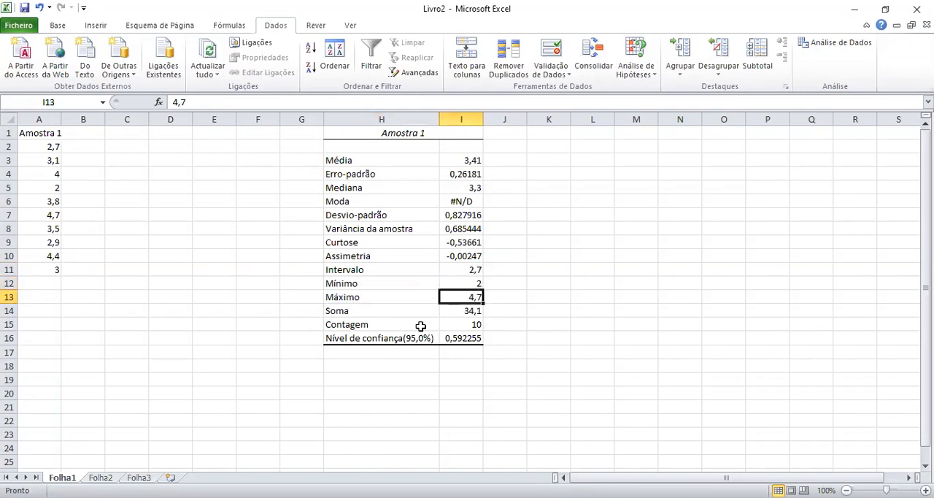
{"action": "left_click", "coordinate": [343, 313]}
{"action": "left_click", "coordinate": [373, 325]}
{"action": "left_click", "coordinate": [363, 339]}
{"action": "left_click", "coordinate": [488, 341]}
{"action": "left_click", "coordinate": [471, 340]}
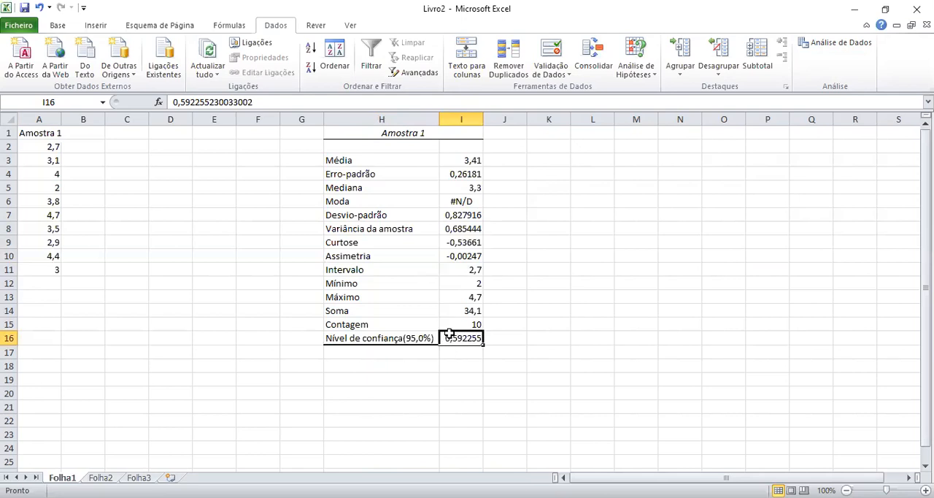
Calculate the lower confidence limit in I18 by subtracting the confidence level value in I16 from the mean in I3.
{"action": "left_click", "coordinate": [398, 362]}
{"action": "left_click", "coordinate": [462, 367]}
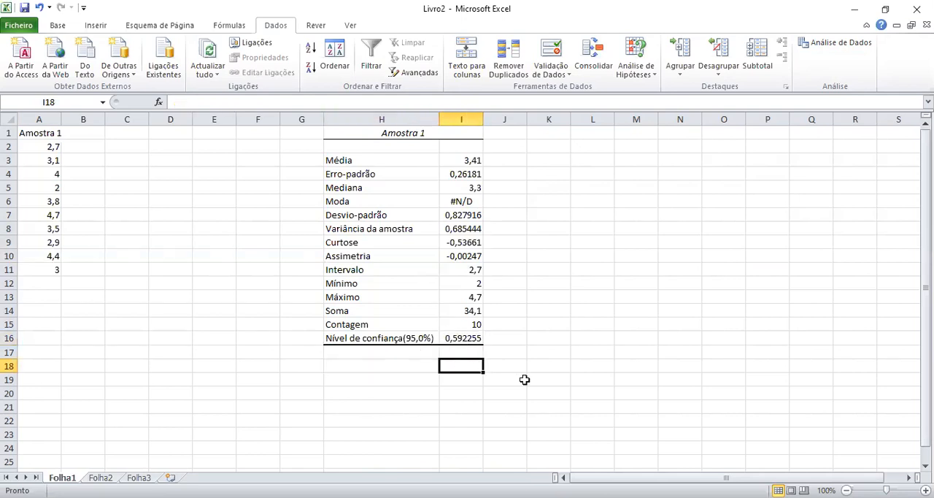
{"action": "type", "text": "="}
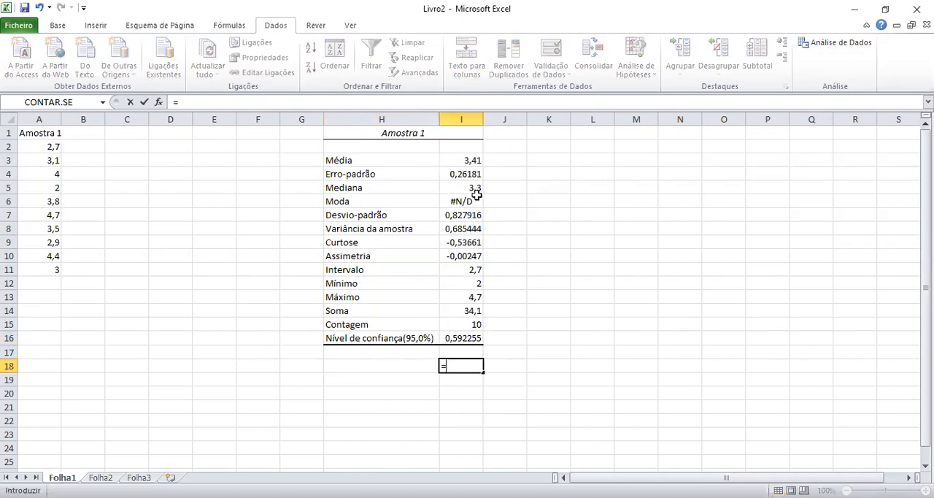
{"action": "left_click", "coordinate": [470, 160]}
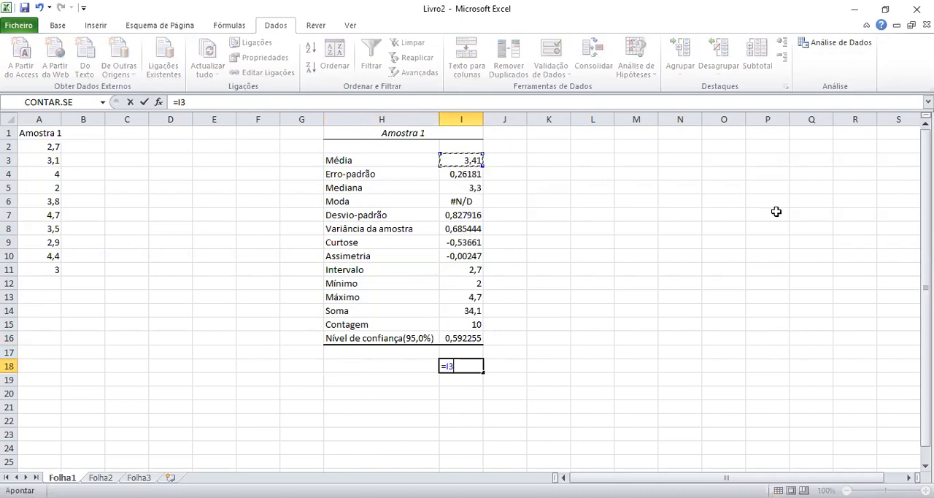
{"action": "type", "text": "-"}
{"action": "left_click", "coordinate": [466, 340]}
{"action": "key", "text": "Return"}
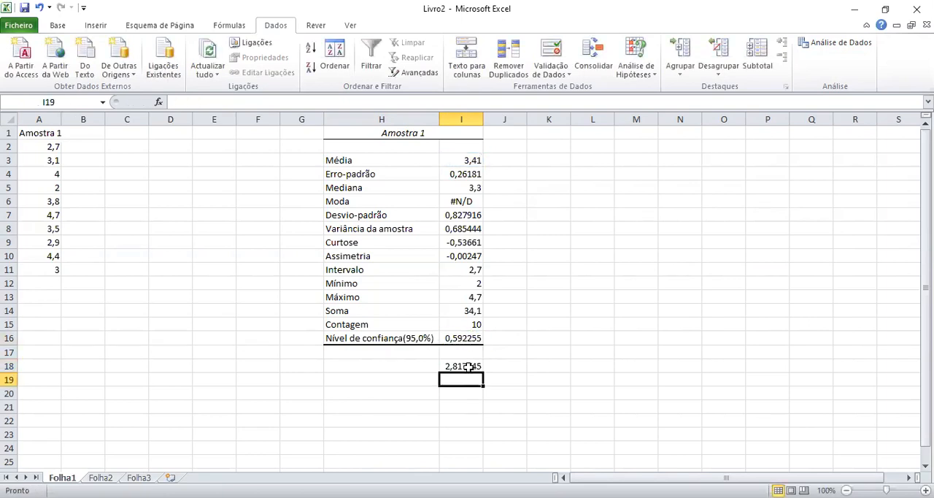
Calculate the upper confidence limit in J18 by adding the confidence level value in I16 to the mean in I3.
{"action": "left_click", "coordinate": [517, 367]}
{"action": "type", "text": "="}
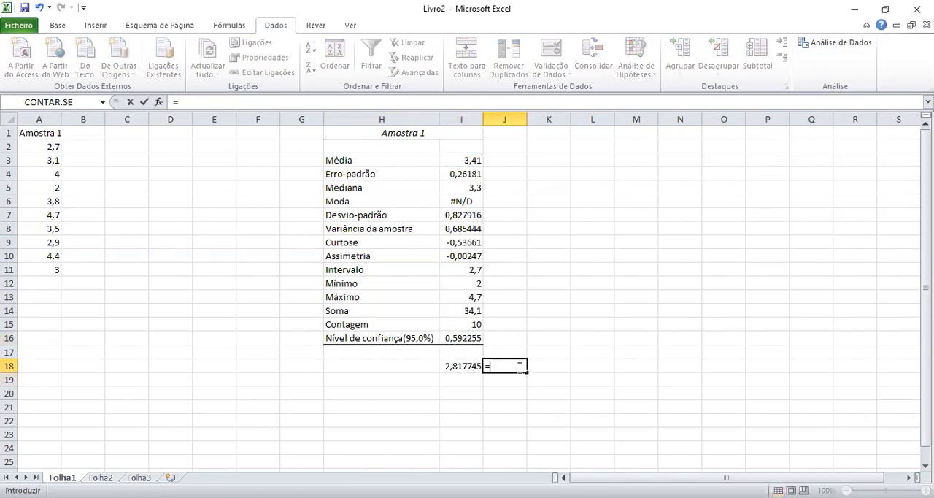
{"action": "left_click", "coordinate": [470, 160]}
{"action": "type", "text": "+"}
{"action": "left_click", "coordinate": [461, 337]}
{"action": "key", "text": "Return"}
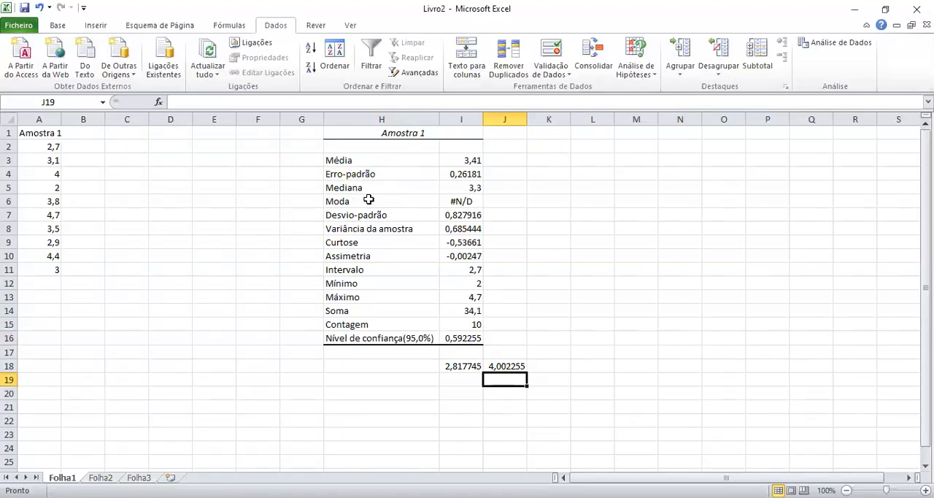
Examine the mean and mode rows of the Amostra 1 statistics table.
{"action": "left_click_drag", "start_coordinate": [353, 162], "coordinate": [441, 165]}
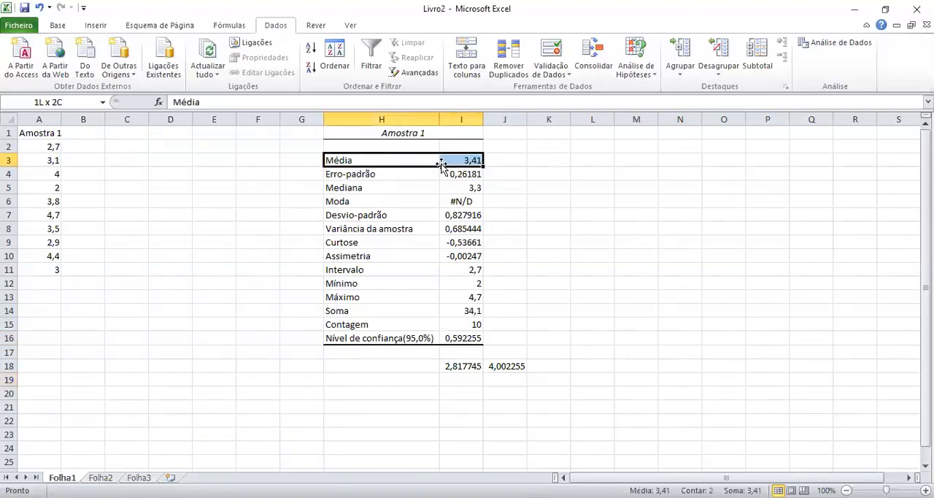
{"action": "left_click", "coordinate": [341, 202]}
{"action": "left_click_drag", "start_coordinate": [341, 202], "coordinate": [451, 204]}
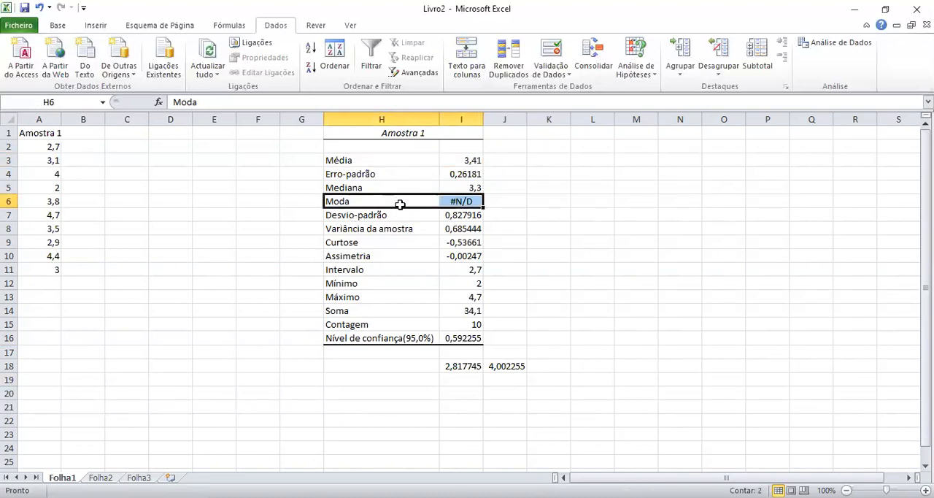
{"action": "left_click", "coordinate": [136, 191]}
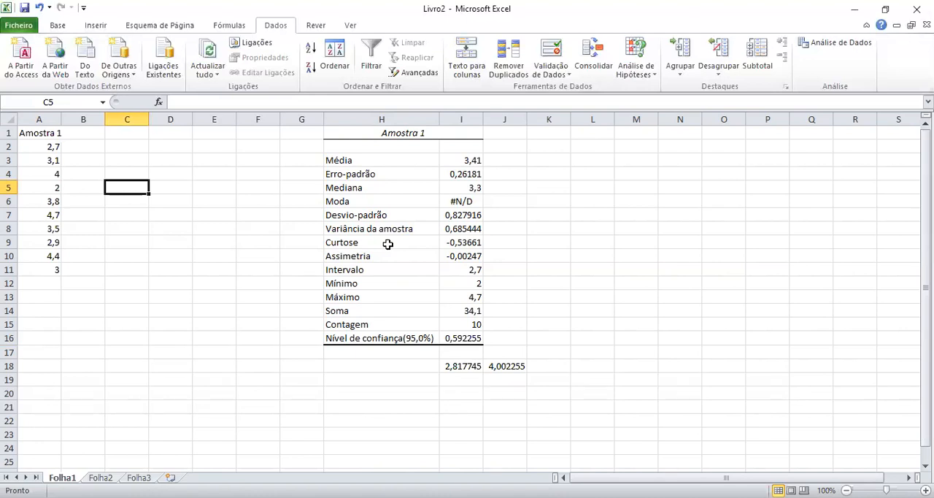
Extend the heading in A1 into B1 as Amostra 2 and fit column B's width to it.
{"action": "left_click", "coordinate": [49, 136]}
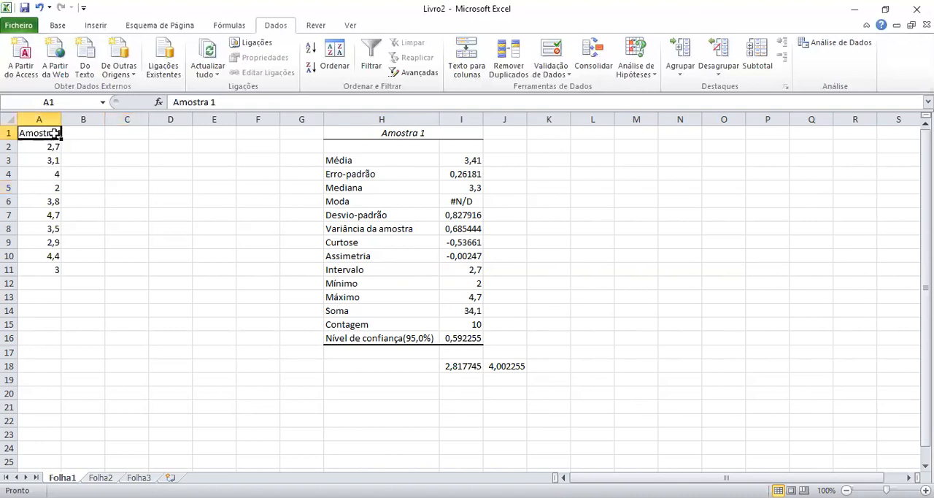
{"action": "left_click_drag", "start_coordinate": [79, 144], "coordinate": [84, 143]}
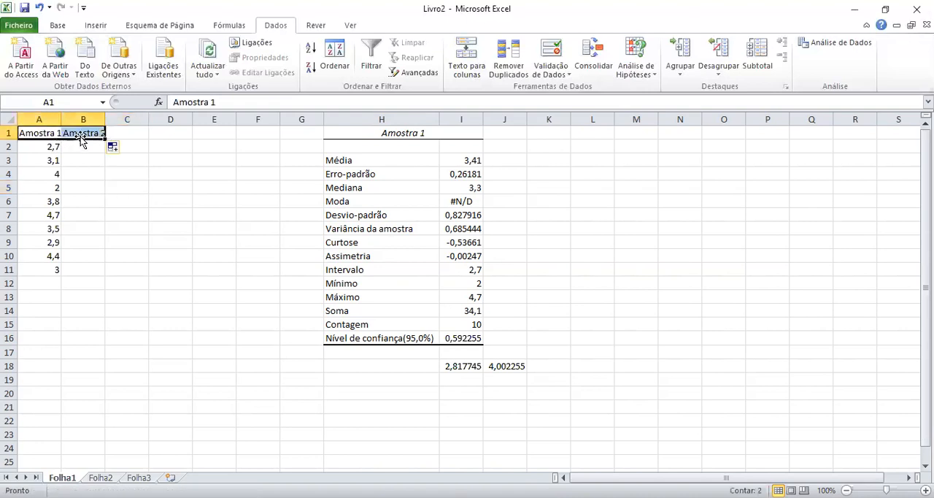
{"action": "double_click", "coordinate": [105, 119]}
{"action": "left_click", "coordinate": [95, 144]}
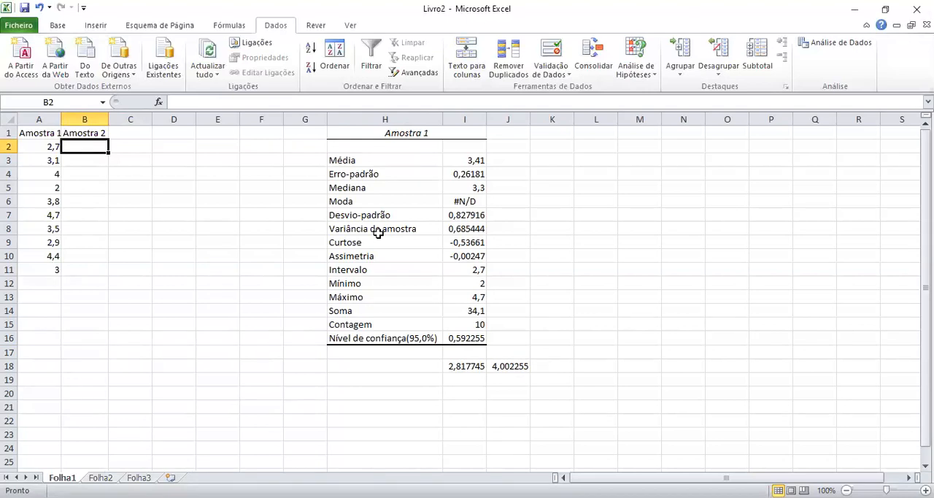
{"action": "type", "text": "6"}
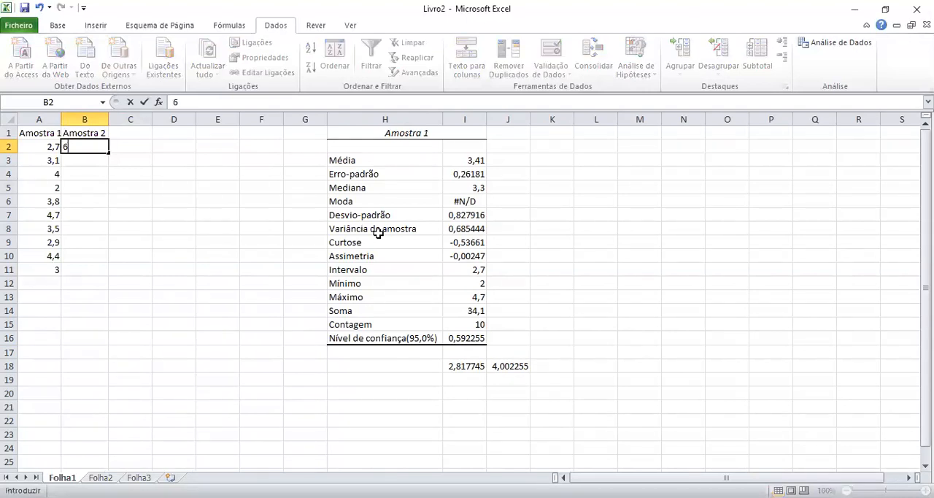
{"action": "type", "text": ".7"}
{"action": "key", "text": "Return"}
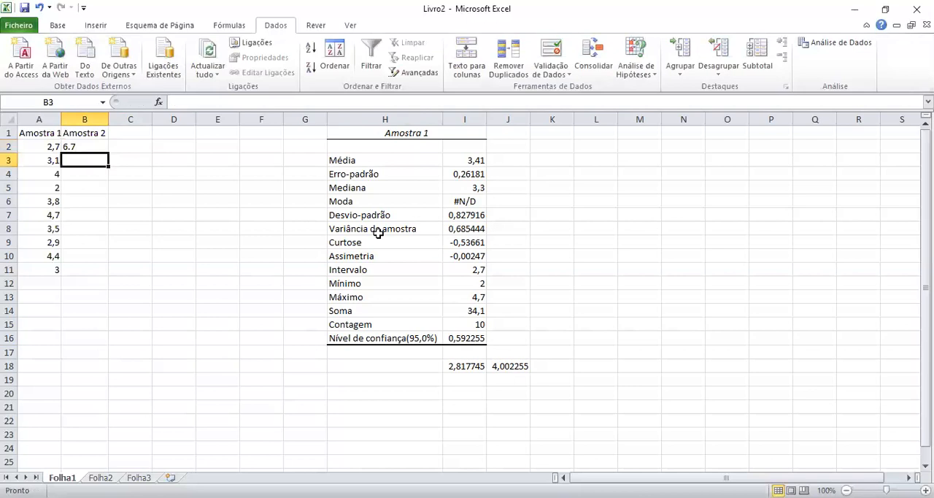
{"action": "key", "text": "Up"}
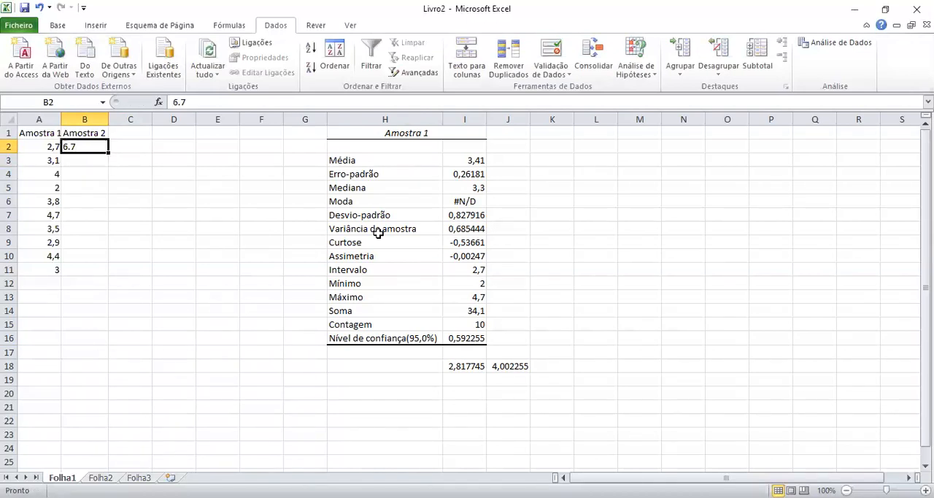
Enter the first three Amostra 2 values, 6,7, 7,1 and 7, in cells B2 to B4.
{"action": "type", "text": "6,7"}
{"action": "key", "text": "Return"}
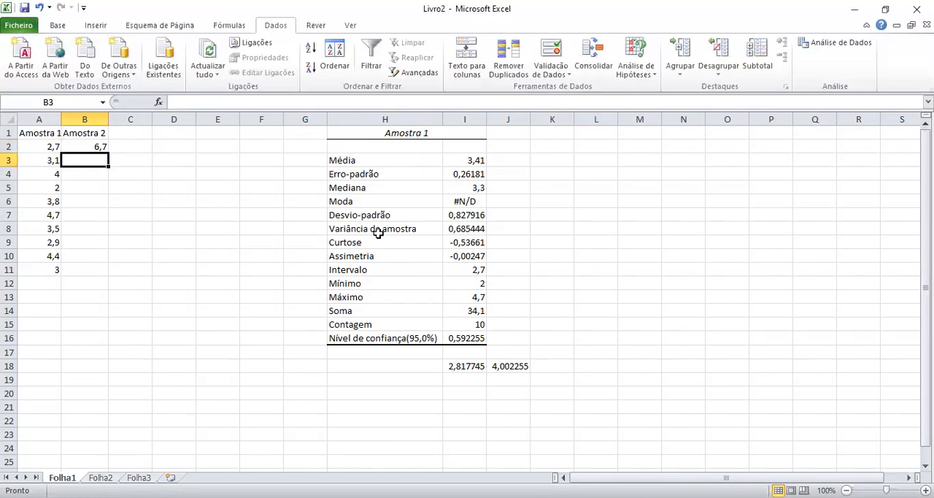
{"action": "type", "text": "7,1"}
{"action": "key", "text": "Return"}
{"action": "type", "text": "7"}
{"action": "key", "text": "Return"}
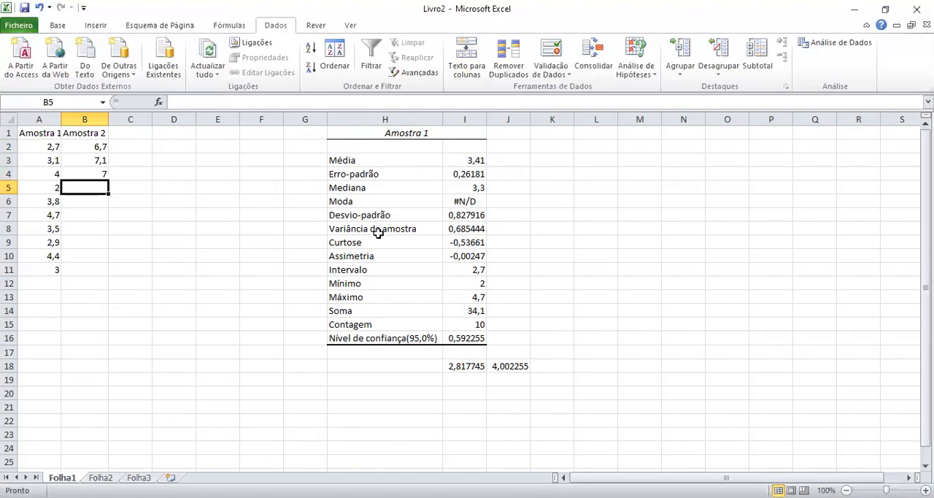
Enter the Amostra 2 values 8,9, 10, 9,2 and 8,3 in cells B5 to B8.
{"action": "type", "text": "8,9"}
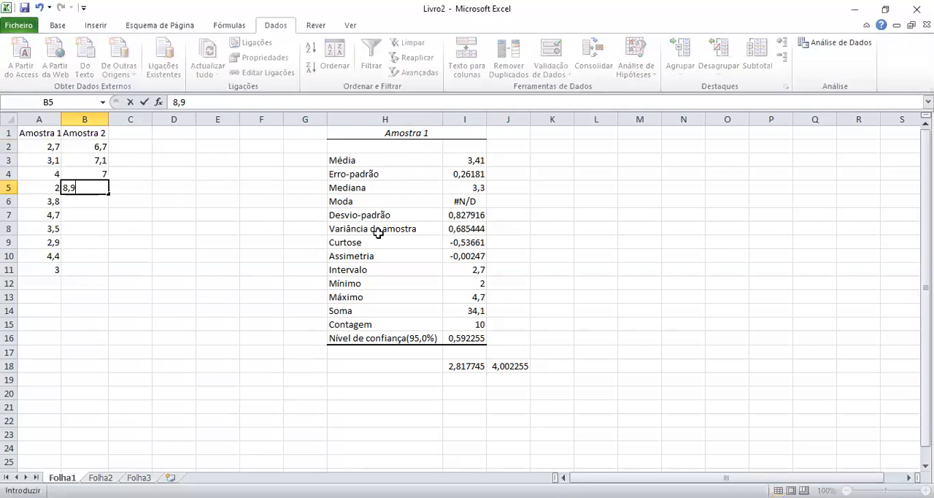
{"action": "key", "text": "Return"}
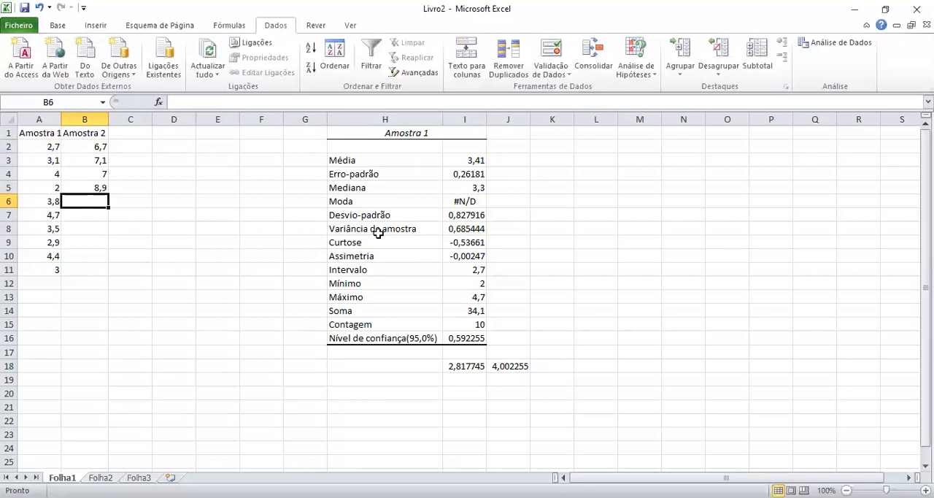
{"action": "type", "text": "10"}
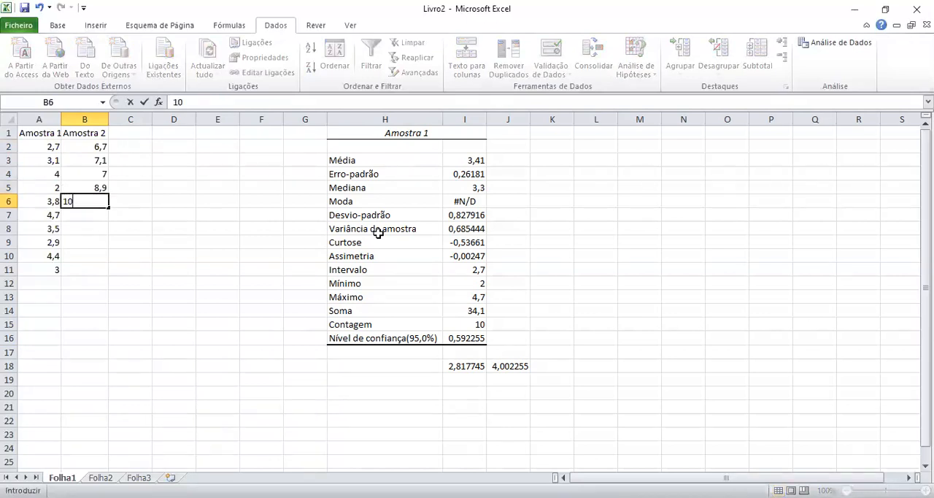
{"action": "key", "text": "Return"}
{"action": "type", "text": "9,2"}
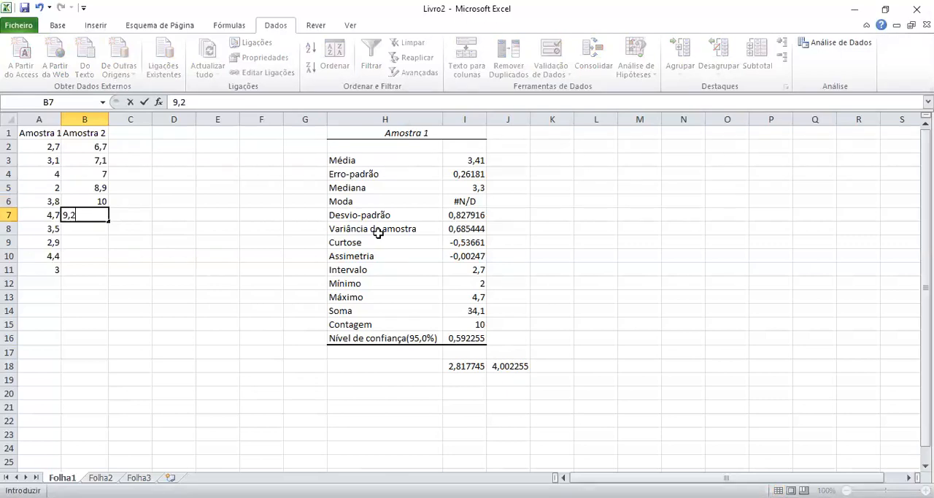
{"action": "key", "text": "Return"}
{"action": "type", "text": "8"}
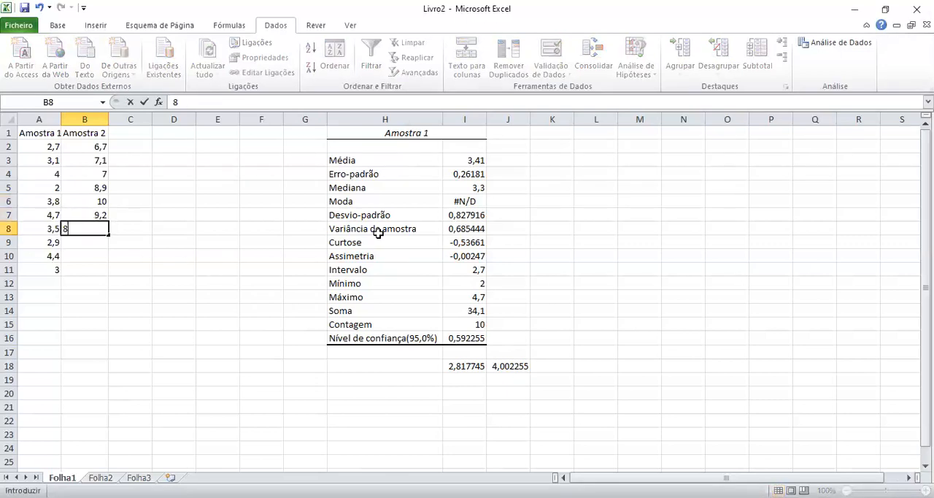
{"action": "type", "text": ",3"}
{"action": "key", "text": "Return"}
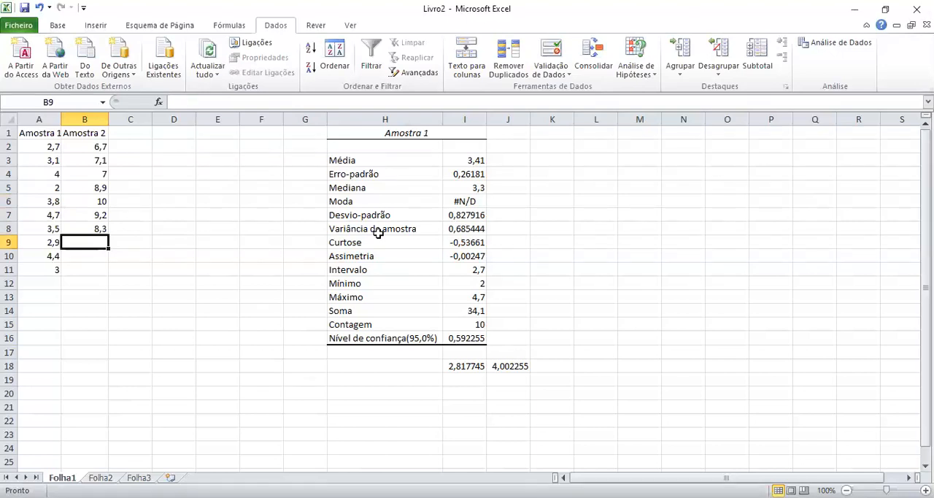
Enter the last Amostra 2 values, 8,7, 6,3 and 8,9, in cells B9 to B11.
{"action": "type", "text": "8,7"}
{"action": "key", "text": "Return"}
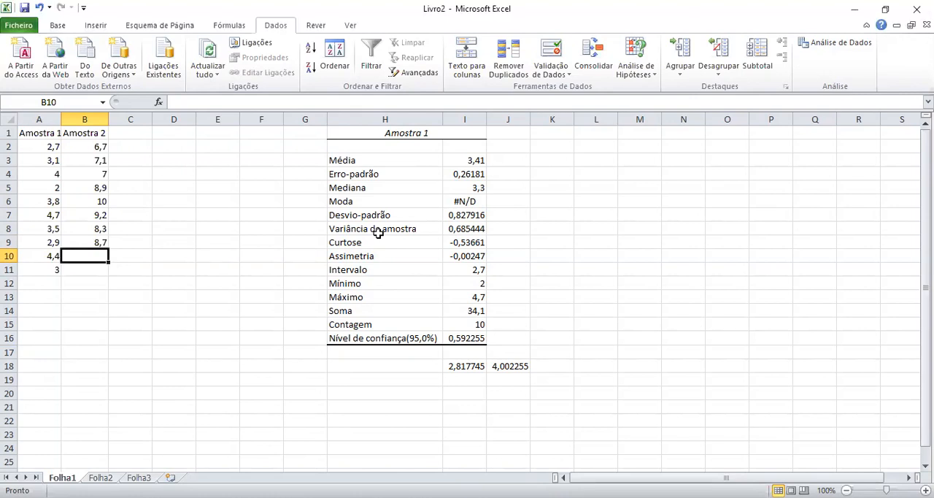
{"action": "type", "text": "6,3"}
{"action": "key", "text": "Return"}
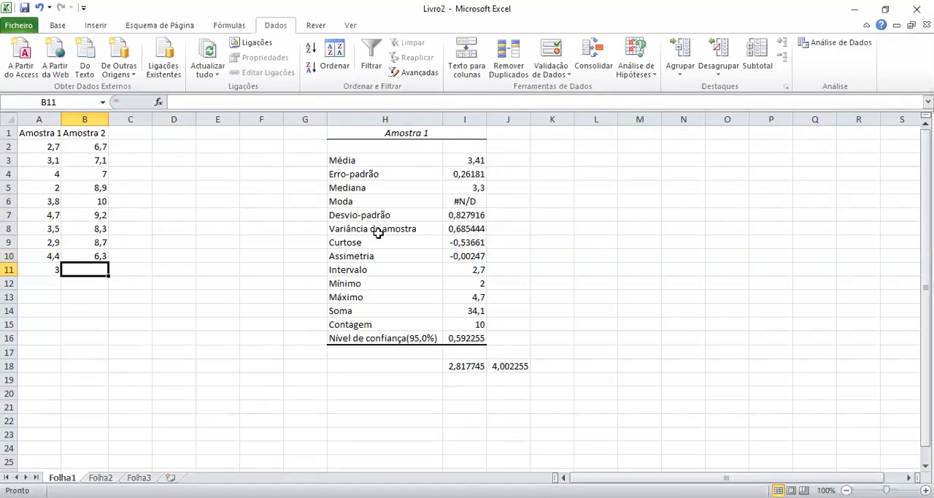
{"action": "type", "text": "8,9"}
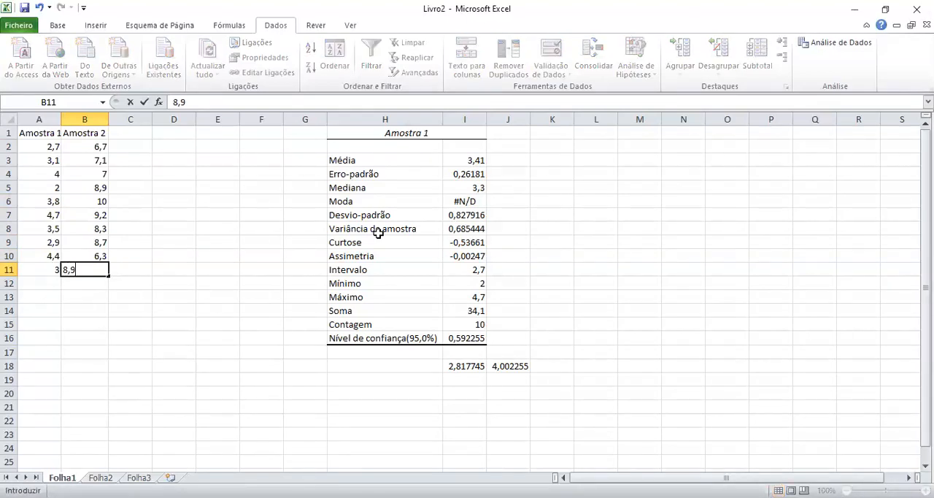
{"action": "key", "text": "Return"}
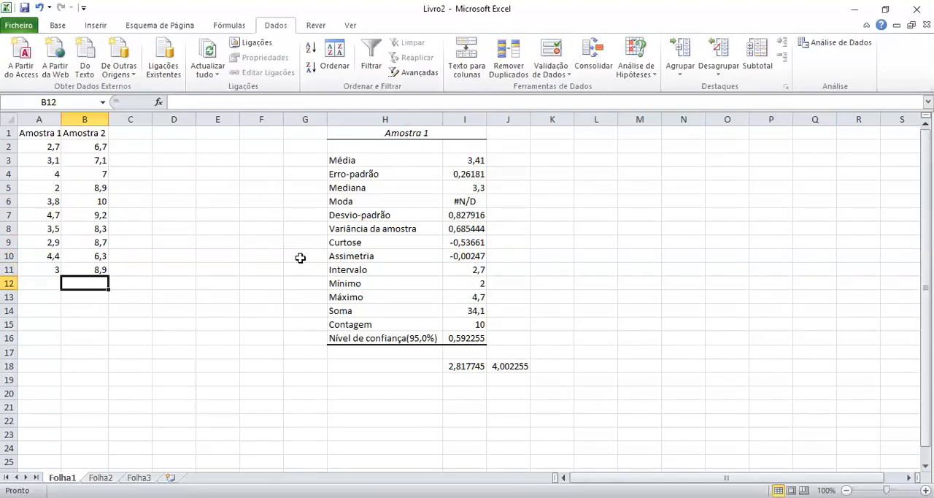
Generate descriptive statistics for B1:B11 with output starting at K1, and fit column K's width to its labels.
{"action": "left_click_drag", "start_coordinate": [89, 134], "coordinate": [95, 270]}
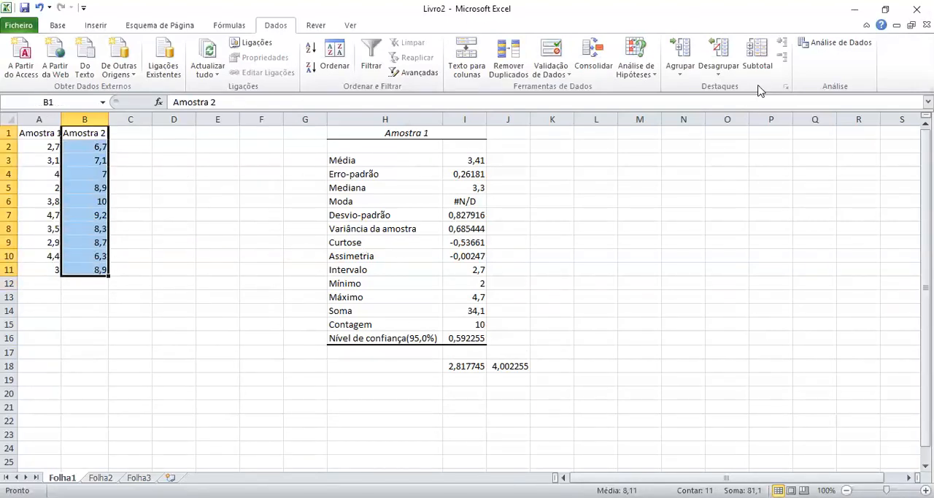
{"action": "left_click", "coordinate": [846, 44]}
{"action": "left_click", "coordinate": [725, 236]}
{"action": "left_click_drag", "start_coordinate": [84, 134], "coordinate": [85, 269]}
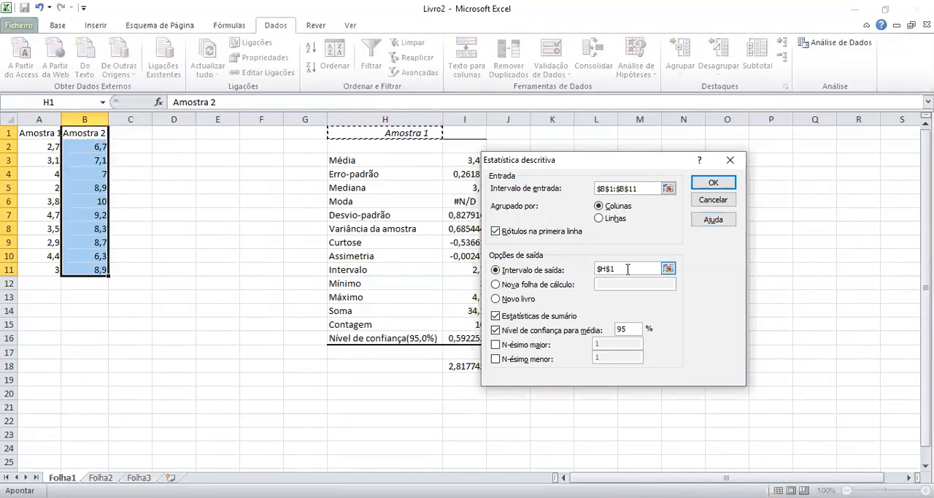
{"action": "left_click_drag", "start_coordinate": [627, 270], "coordinate": [552, 270]}
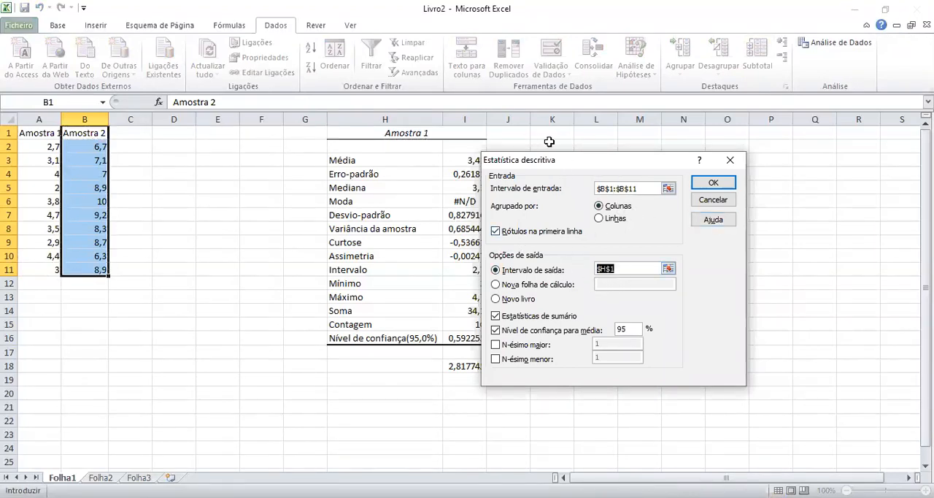
{"action": "left_click", "coordinate": [546, 135]}
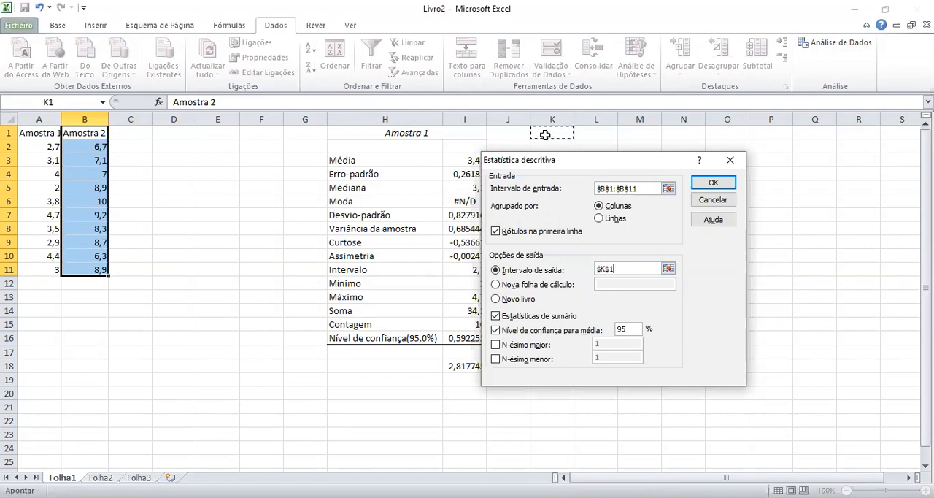
{"action": "left_click", "coordinate": [718, 187]}
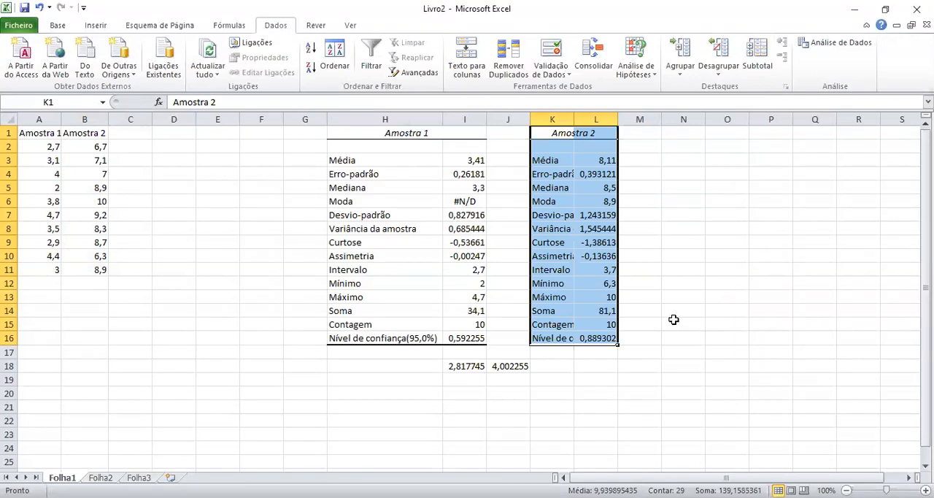
{"action": "double_click", "coordinate": [575, 117]}
{"action": "left_click", "coordinate": [726, 186]}
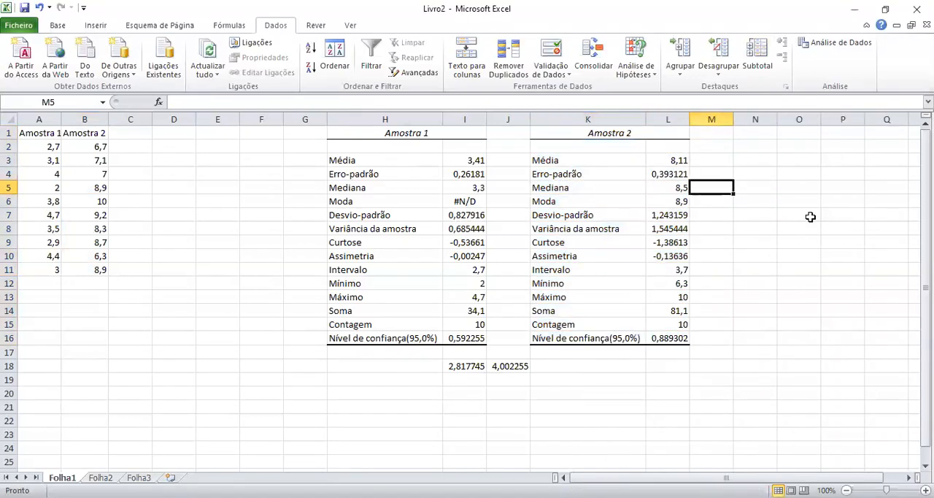
Examine the standard error, median, mode, standard deviation, variance, kurtosis, skewness and confidence level values of the Amostra 2 table.
{"action": "left_click", "coordinate": [679, 172]}
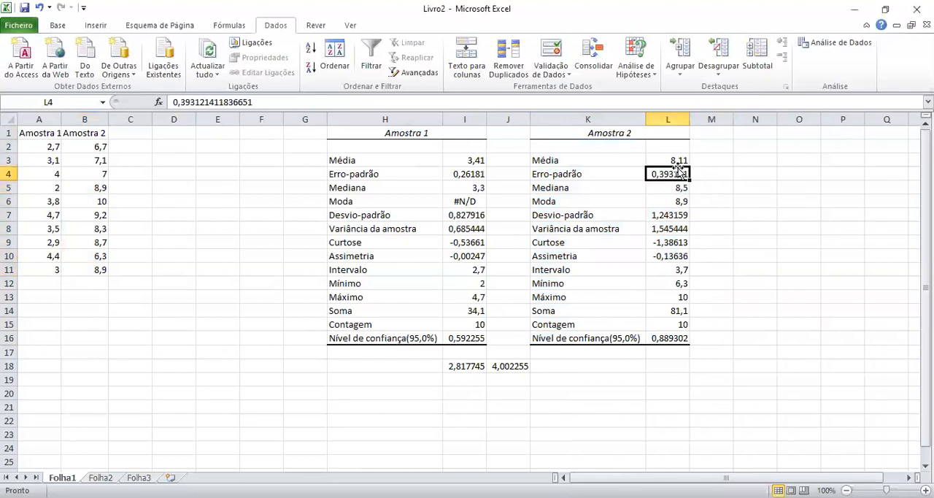
{"action": "left_click", "coordinate": [678, 186]}
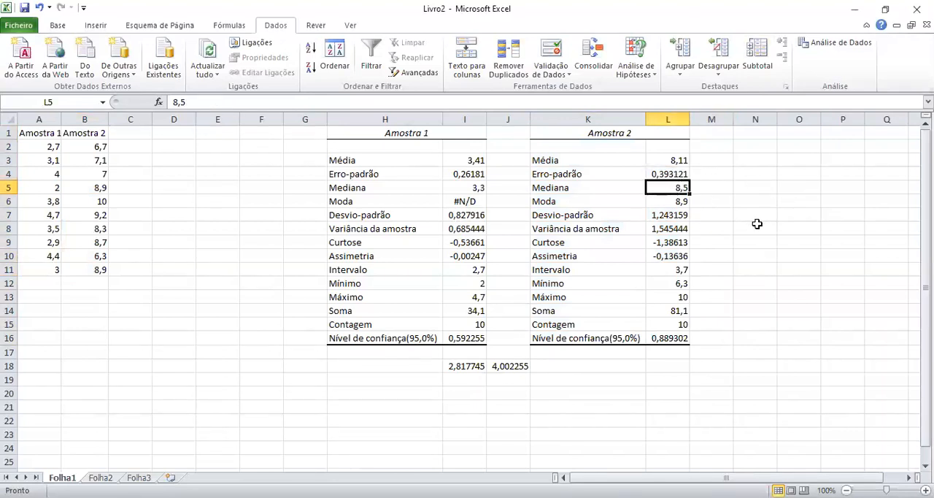
{"action": "left_click", "coordinate": [684, 200]}
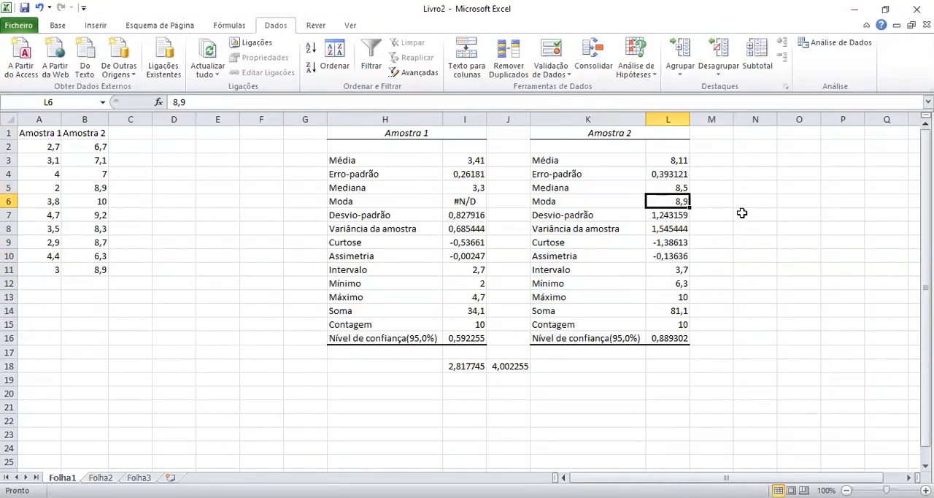
{"action": "left_click", "coordinate": [675, 219]}
{"action": "left_click", "coordinate": [680, 230]}
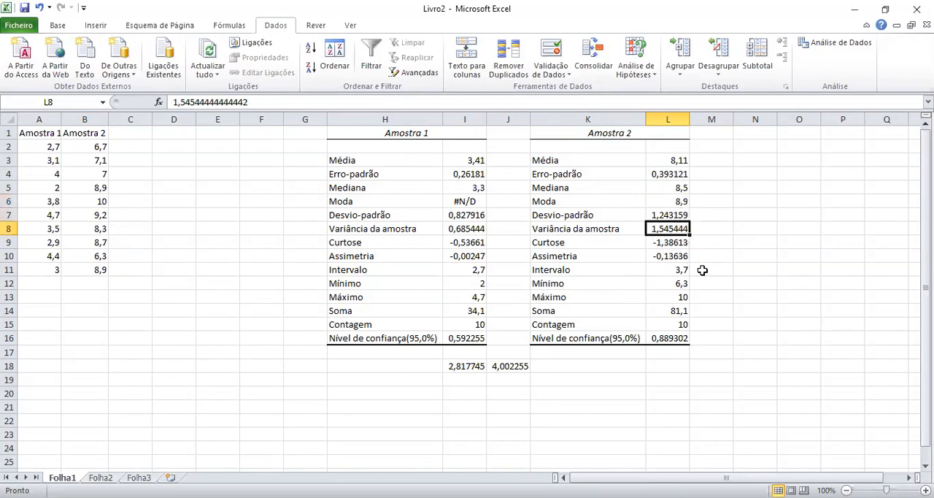
{"action": "left_click", "coordinate": [679, 242]}
{"action": "left_click", "coordinate": [679, 257]}
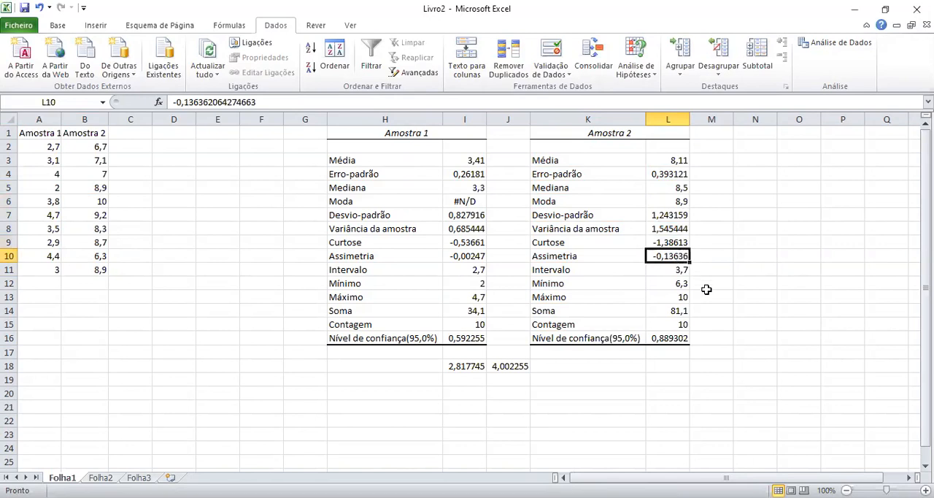
{"action": "left_click", "coordinate": [680, 339]}
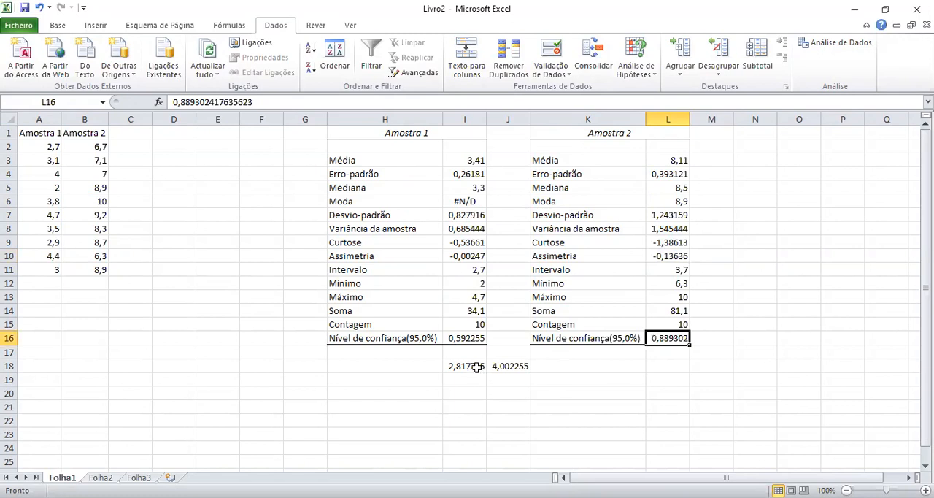
Copy the Amostra 1 confidence limit formulas from I18:J18 to L18:M18 and check the resulting Amostra 2 formulas.
{"action": "left_click_drag", "start_coordinate": [476, 367], "coordinate": [509, 367]}
{"action": "key", "text": "ctrl+c"}
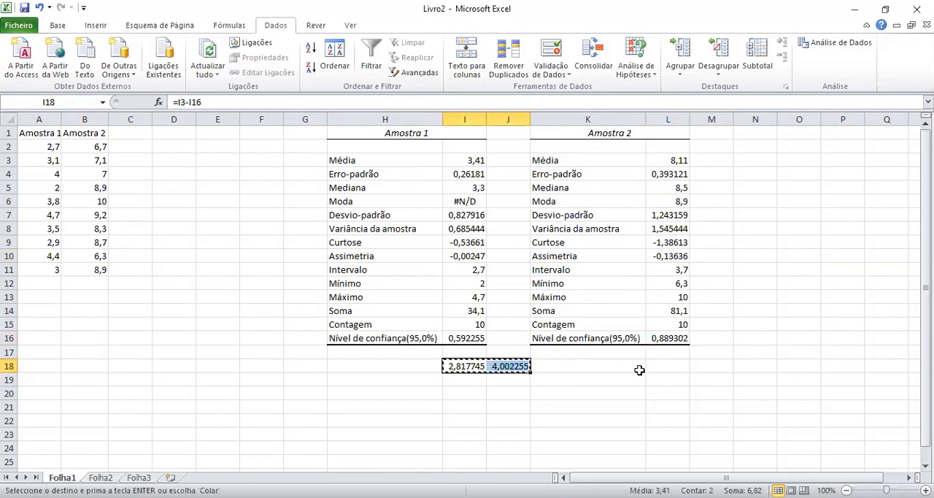
{"action": "left_click", "coordinate": [668, 364]}
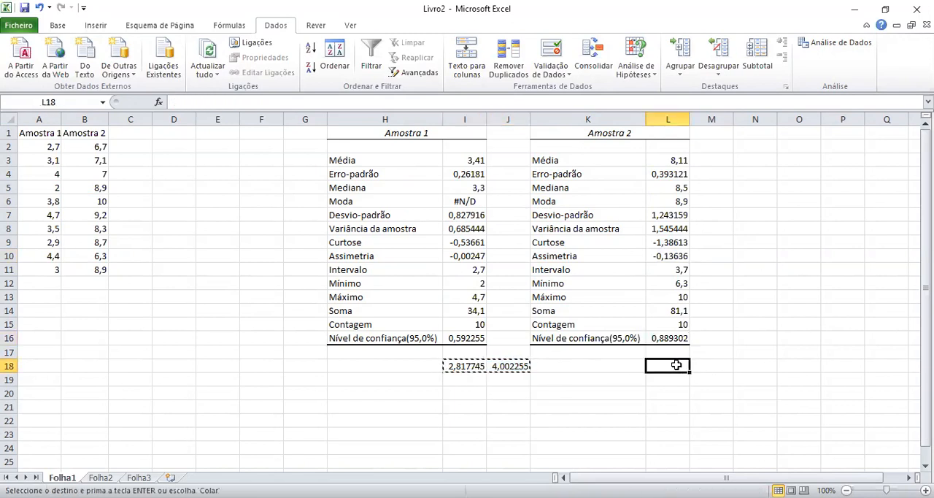
{"action": "key", "text": "ctrl+v"}
{"action": "left_click", "coordinate": [780, 349]}
{"action": "left_click", "coordinate": [676, 367]}
{"action": "left_click", "coordinate": [715, 368]}
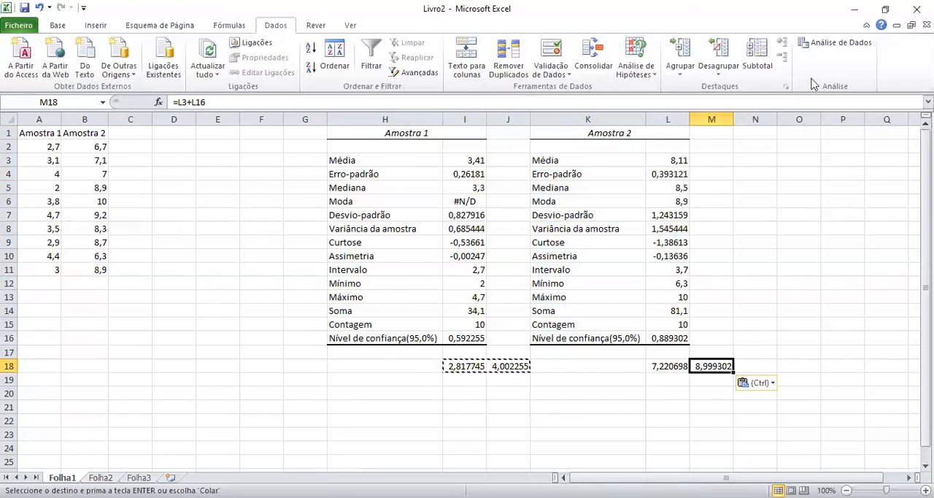
Examine the data analysis tools for comparing means: paired, equal-variance and unequal-variance T tests, and the Z test.
{"action": "left_click", "coordinate": [838, 43]}
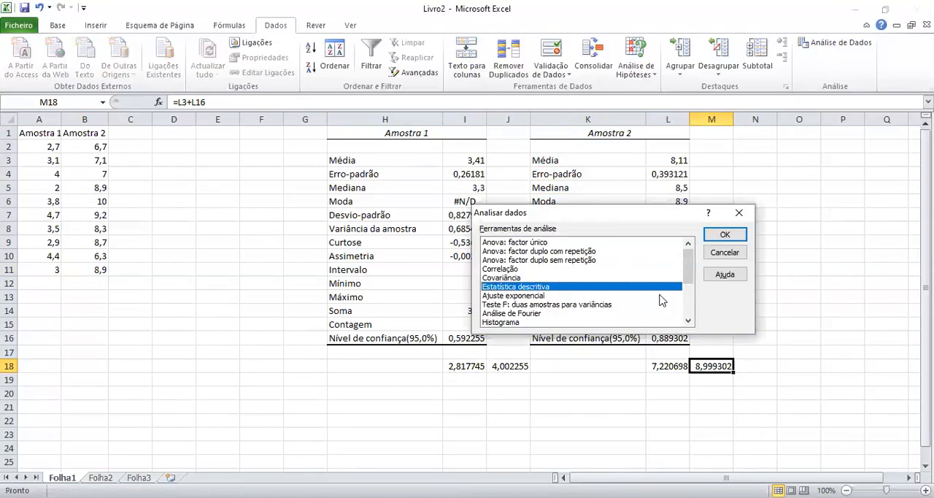
{"action": "left_click_drag", "start_coordinate": [687, 282], "coordinate": [692, 329]}
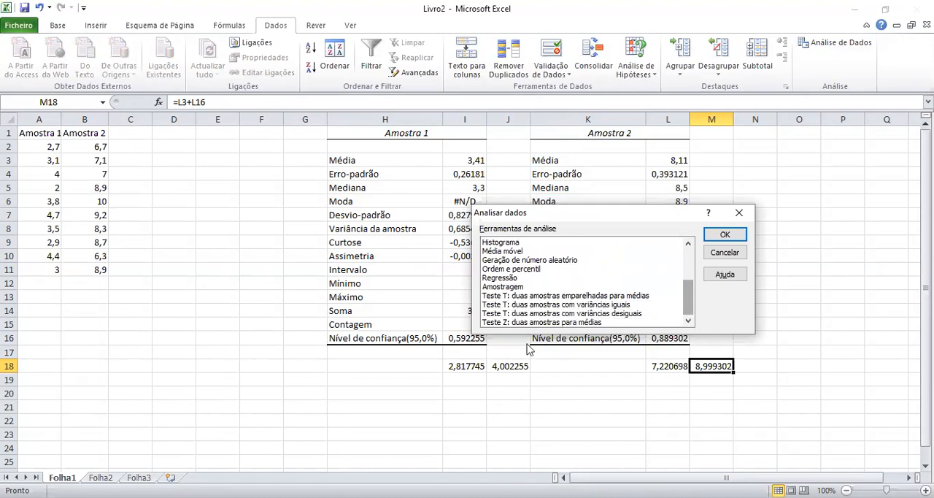
{"action": "left_click", "coordinate": [519, 296]}
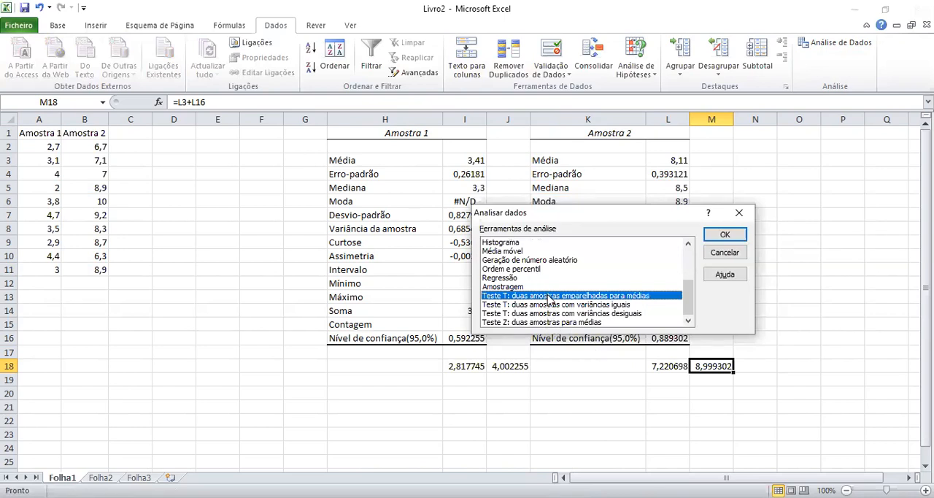
{"action": "left_click", "coordinate": [511, 322]}
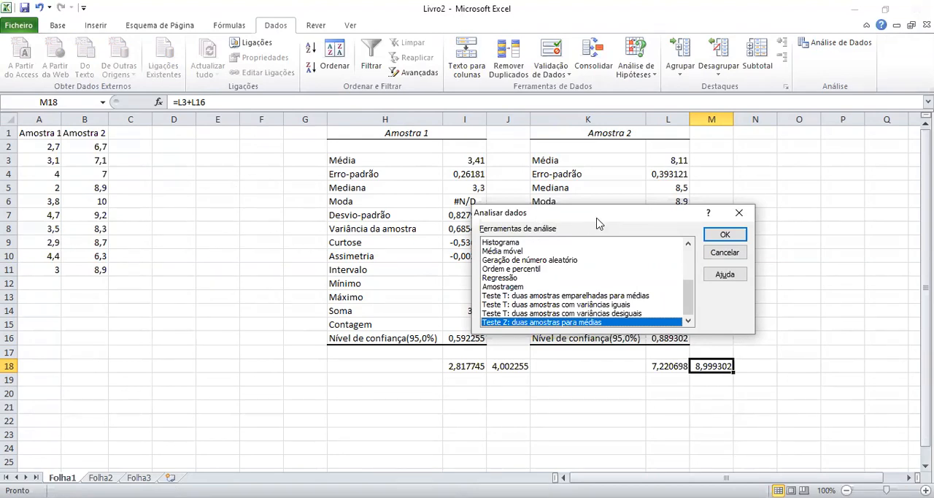
{"action": "left_click_drag", "start_coordinate": [597, 223], "coordinate": [745, 368]}
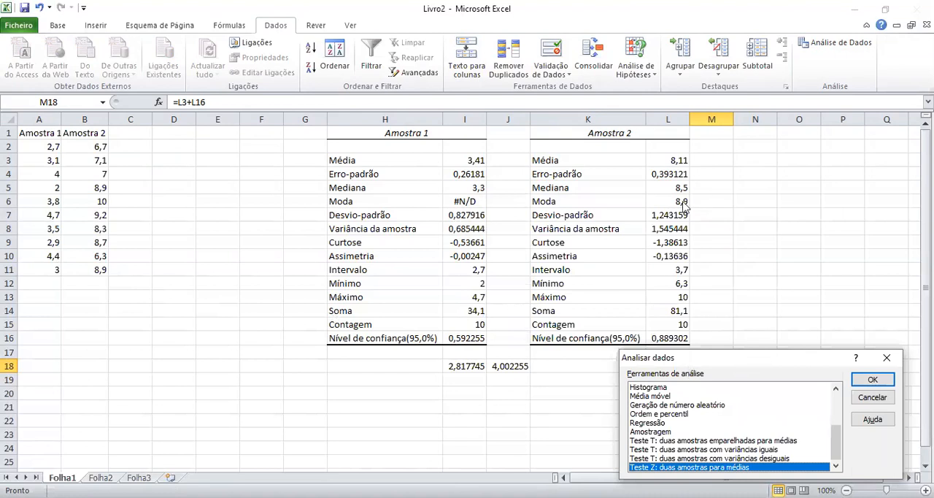
{"action": "left_click_drag", "start_coordinate": [741, 358], "coordinate": [683, 188]}
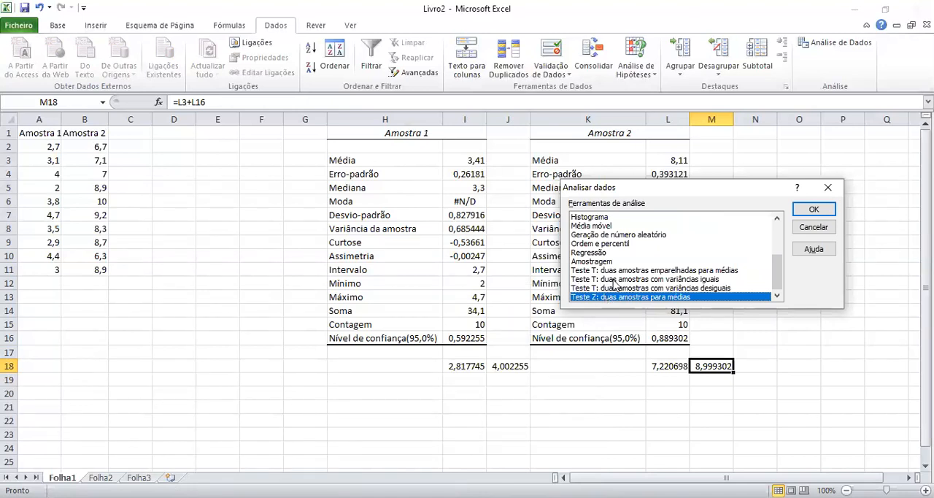
{"action": "left_click", "coordinate": [625, 271]}
{"action": "left_click", "coordinate": [629, 279]}
{"action": "left_click", "coordinate": [632, 288]}
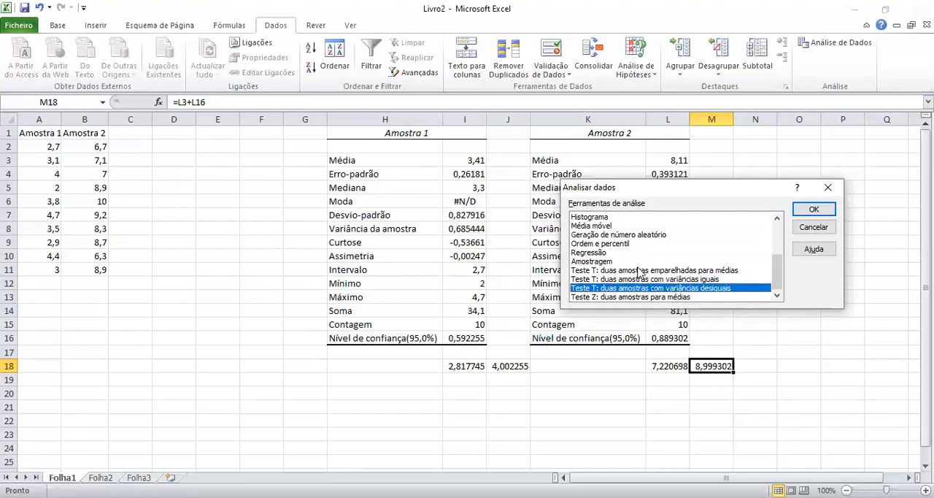
{"action": "left_click", "coordinate": [642, 280]}
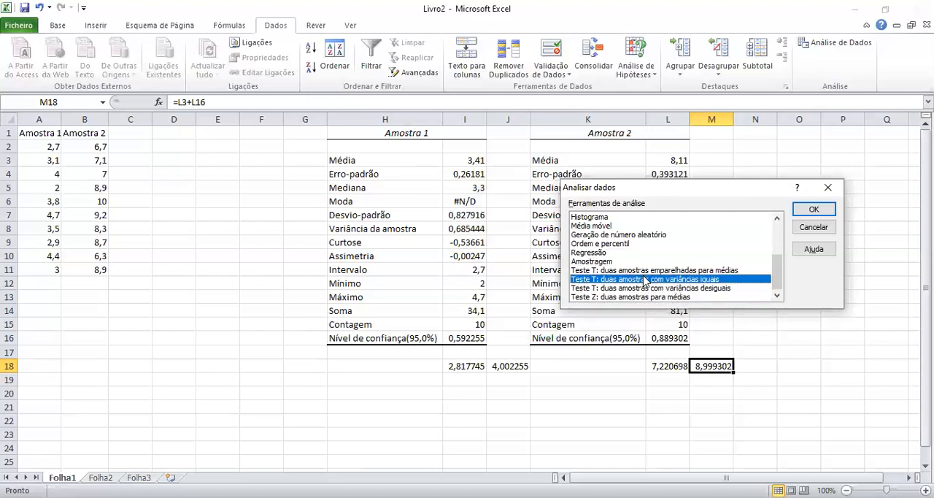
{"action": "left_click", "coordinate": [661, 270]}
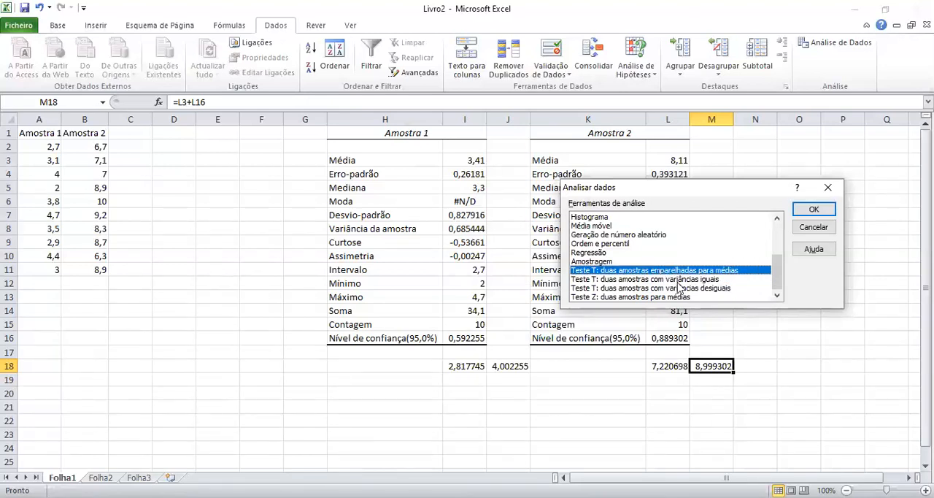
{"action": "left_click", "coordinate": [678, 280]}
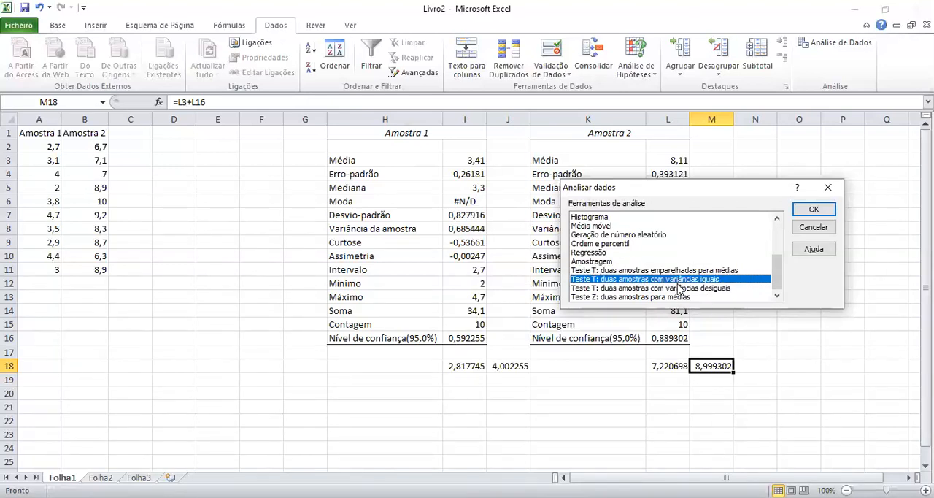
{"action": "left_click", "coordinate": [679, 287]}
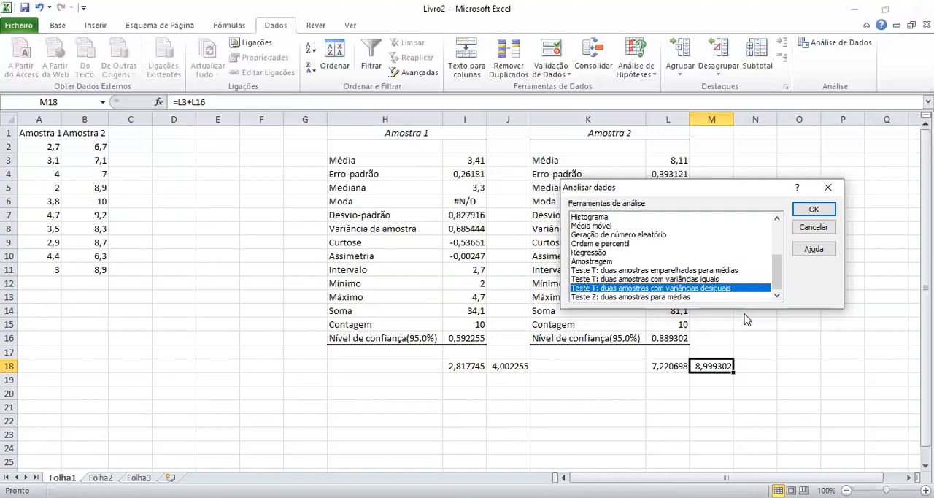
{"action": "left_click", "coordinate": [680, 271]}
{"action": "left_click", "coordinate": [680, 280]}
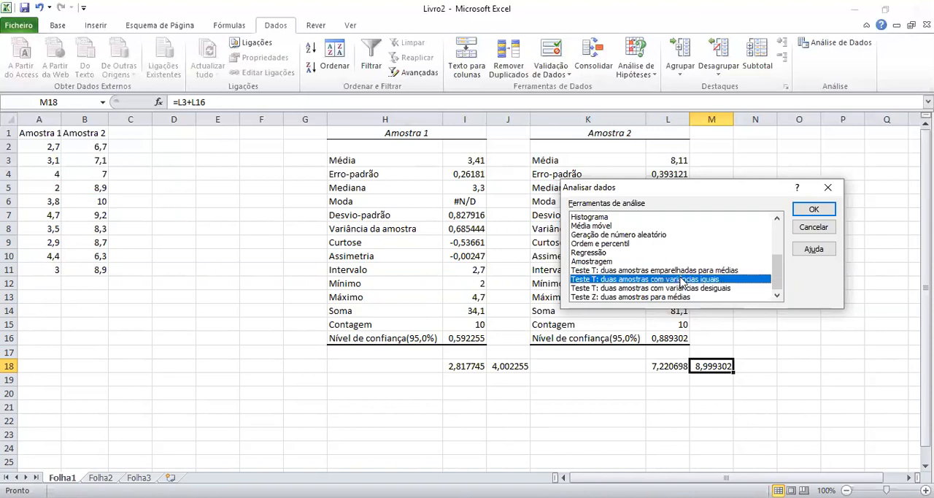
{"action": "left_click", "coordinate": [688, 271]}
{"action": "left_click", "coordinate": [685, 279]}
{"action": "left_click", "coordinate": [687, 271]}
{"action": "left_click", "coordinate": [686, 279]}
{"action": "left_click", "coordinate": [705, 271]}
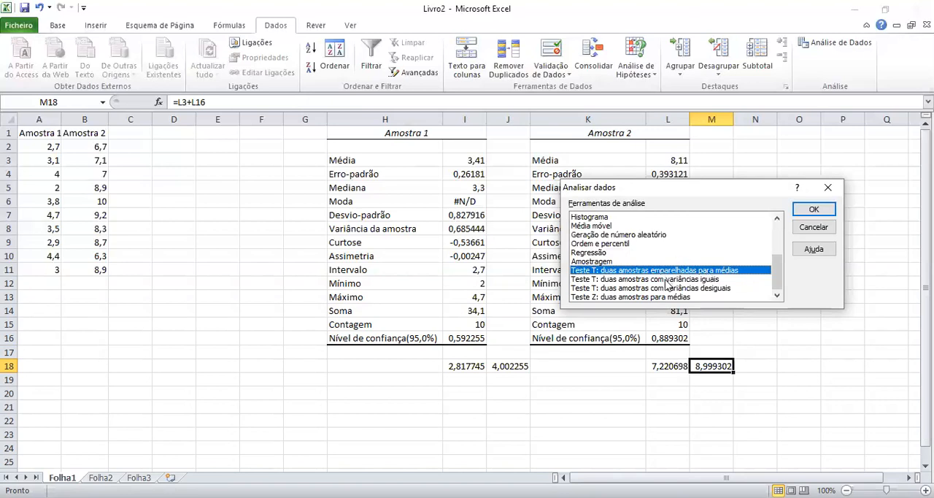
{"action": "left_click", "coordinate": [666, 280]}
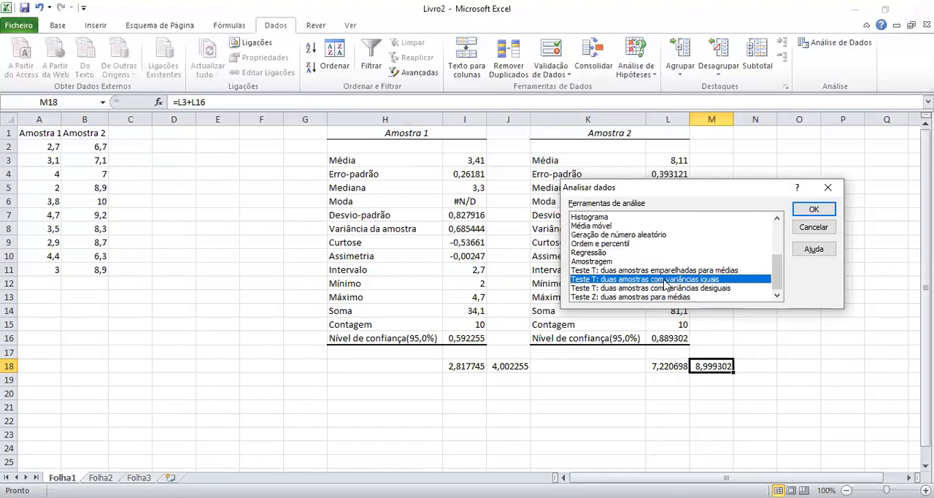
{"action": "left_click", "coordinate": [704, 289]}
{"action": "left_click", "coordinate": [704, 280]}
Start the two-sample T test with unequal variances, using A1:A11 as variable 1 and B1:B11 as variable 2.
{"action": "left_click", "coordinate": [704, 288]}
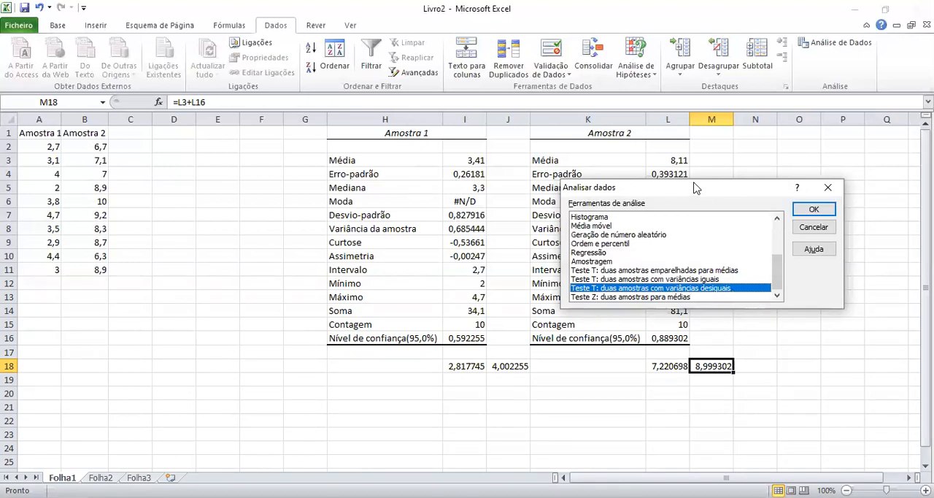
{"action": "left_click_drag", "start_coordinate": [693, 199], "coordinate": [760, 283]}
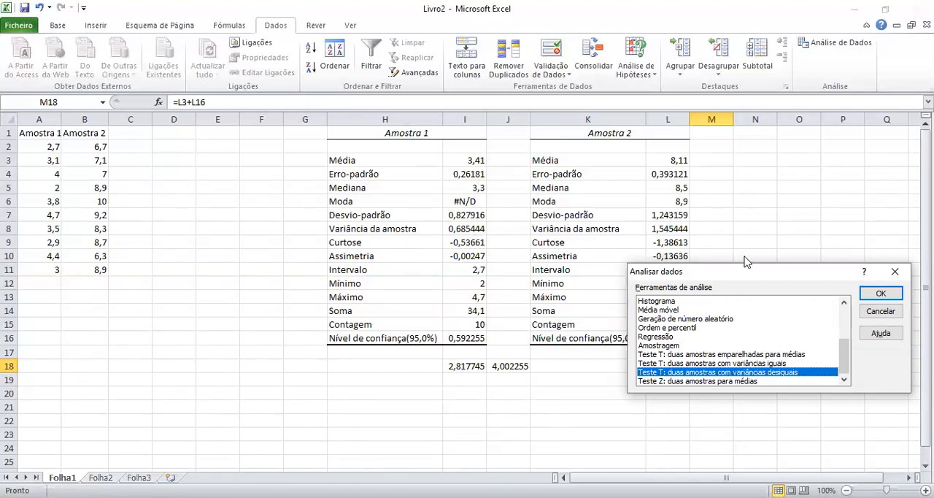
{"action": "left_click_drag", "start_coordinate": [767, 269], "coordinate": [697, 156]}
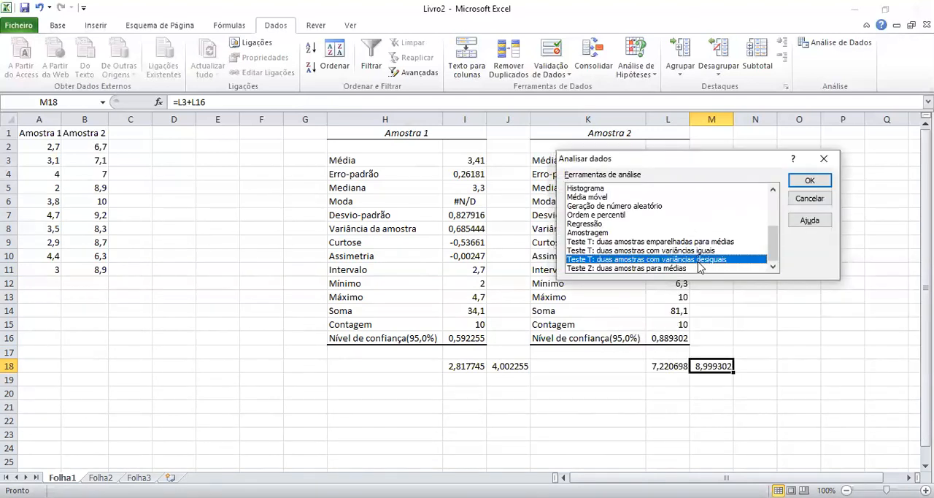
{"action": "left_click", "coordinate": [822, 186]}
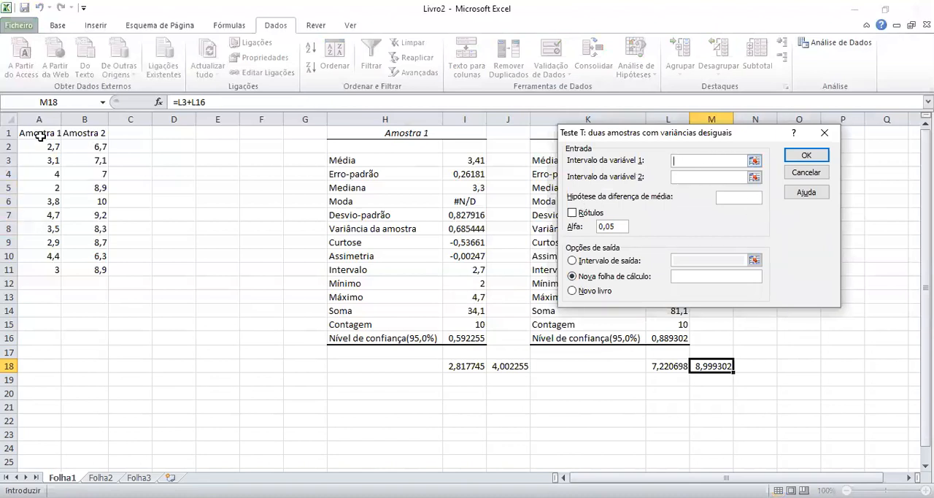
{"action": "left_click_drag", "start_coordinate": [40, 135], "coordinate": [44, 269]}
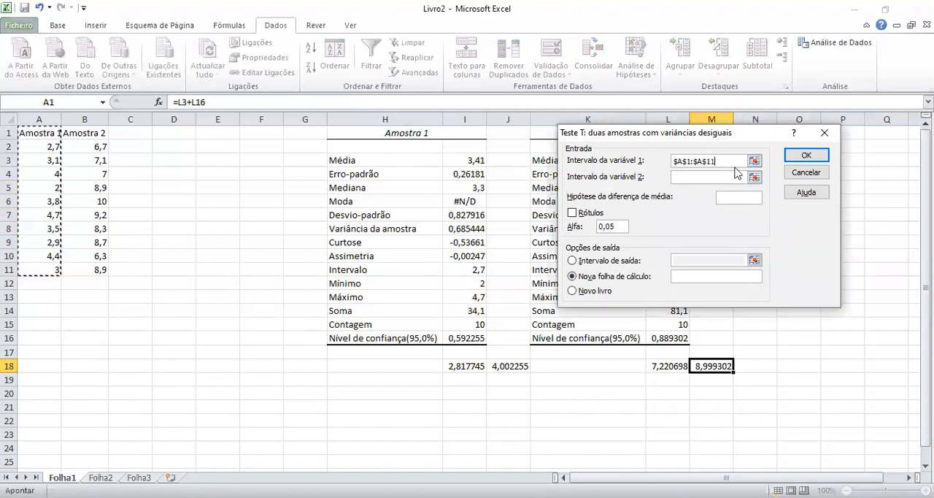
{"action": "left_click", "coordinate": [91, 136]}
{"action": "left_click_drag", "start_coordinate": [91, 136], "coordinate": [86, 270]}
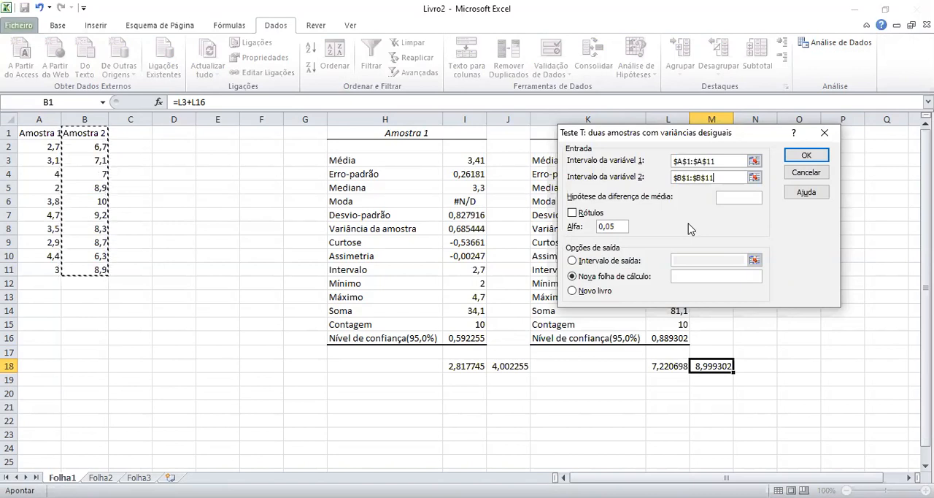
Set the hypothesized mean difference to 0 and treat the first row of both ranges as labels.
{"action": "left_click", "coordinate": [740, 198]}
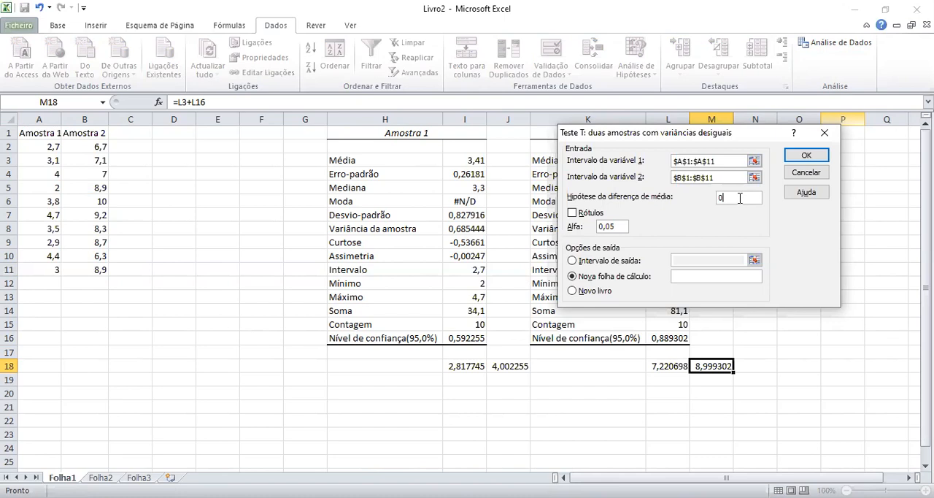
{"action": "left_click", "coordinate": [572, 213]}
{"action": "left_click", "coordinate": [727, 162]}
{"action": "left_click", "coordinate": [735, 182]}
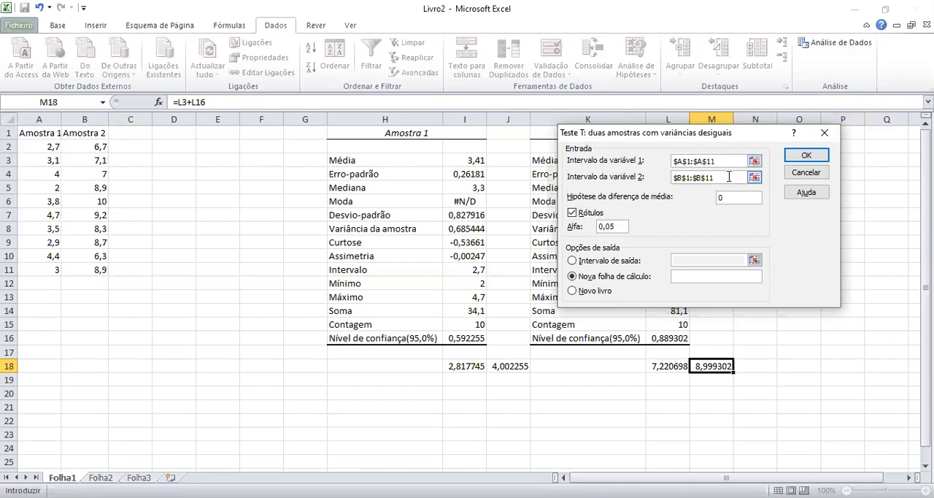
{"action": "left_click", "coordinate": [627, 228]}
Send the T test output to cell A18 of the current sheet and run the test.
{"action": "left_click", "coordinate": [617, 263]}
{"action": "left_click", "coordinate": [690, 262]}
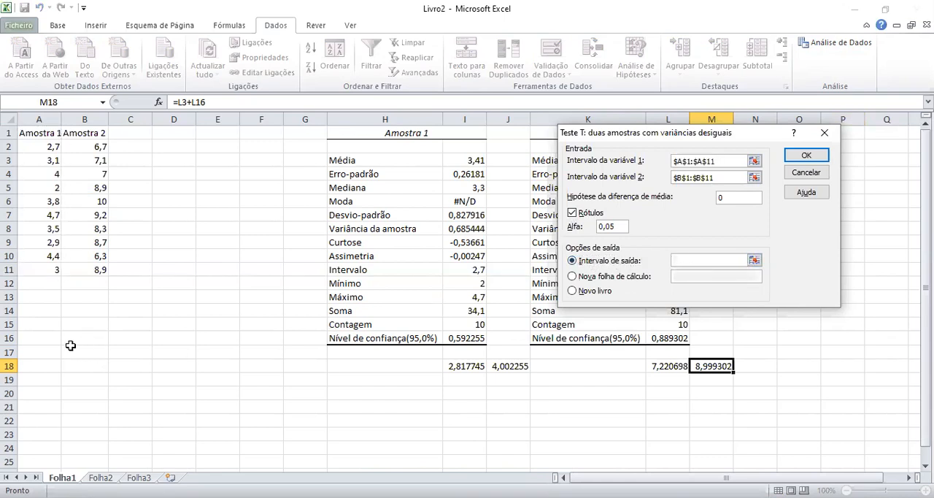
{"action": "left_click", "coordinate": [51, 366]}
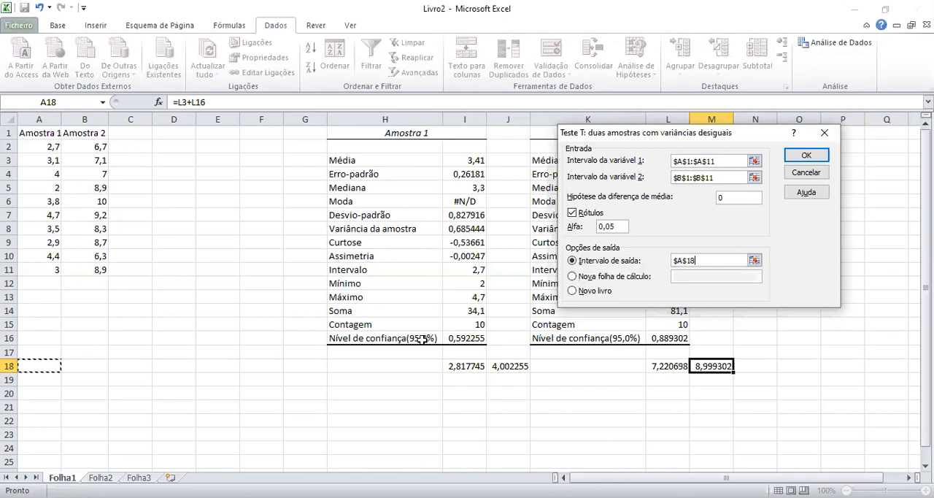
{"action": "left_click", "coordinate": [803, 156]}
{"action": "scroll", "coordinate": [260, 398], "scroll_direction": "down", "scroll_amount": 4}
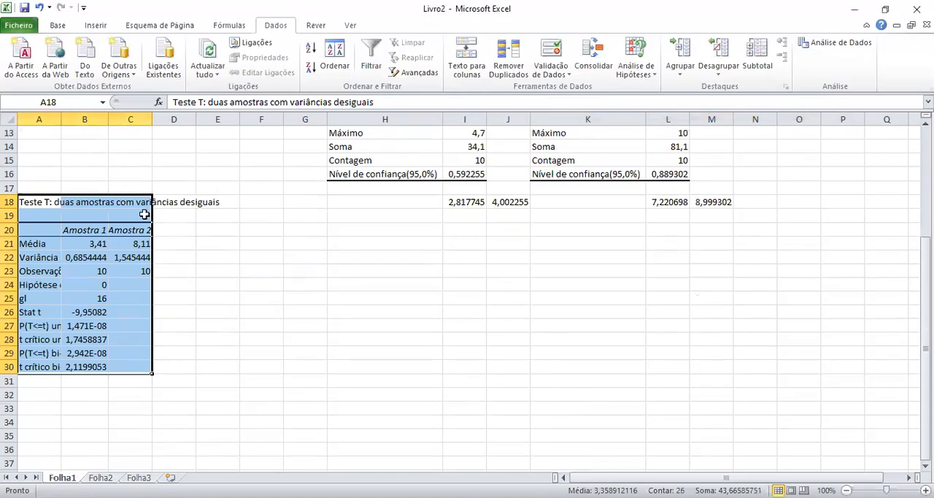
Move the T test result table so it starts at D1, and fit column D's width to its labels.
{"action": "scroll", "coordinate": [252, 240], "scroll_direction": "up", "scroll_amount": 4}
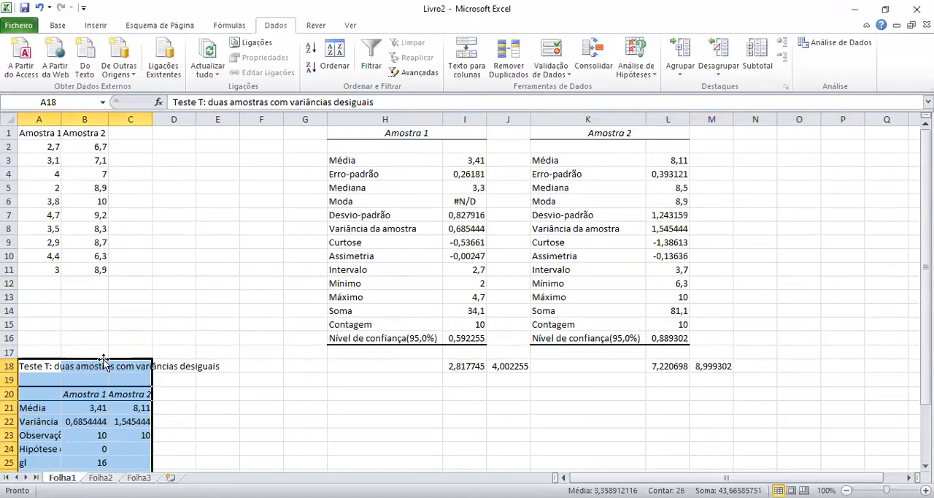
{"action": "left_click_drag", "start_coordinate": [104, 364], "coordinate": [230, 133]}
{"action": "left_click", "coordinate": [212, 326]}
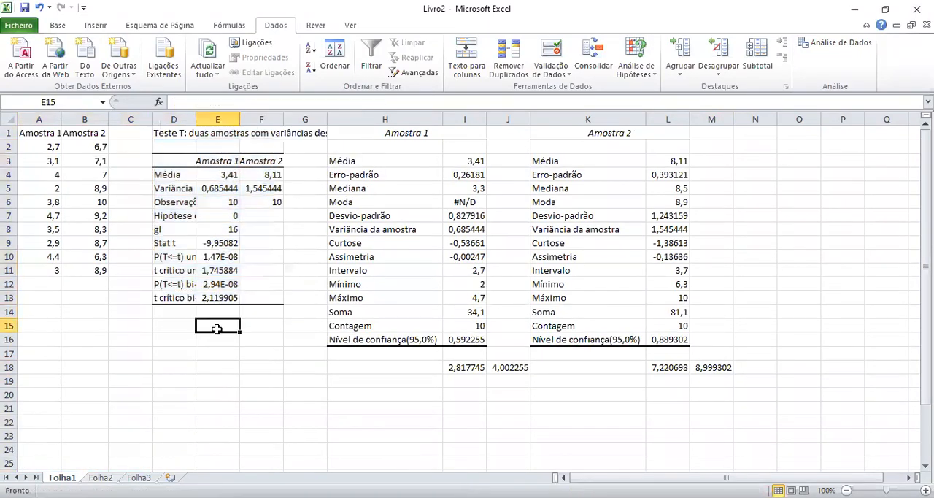
{"action": "double_click", "coordinate": [195, 122]}
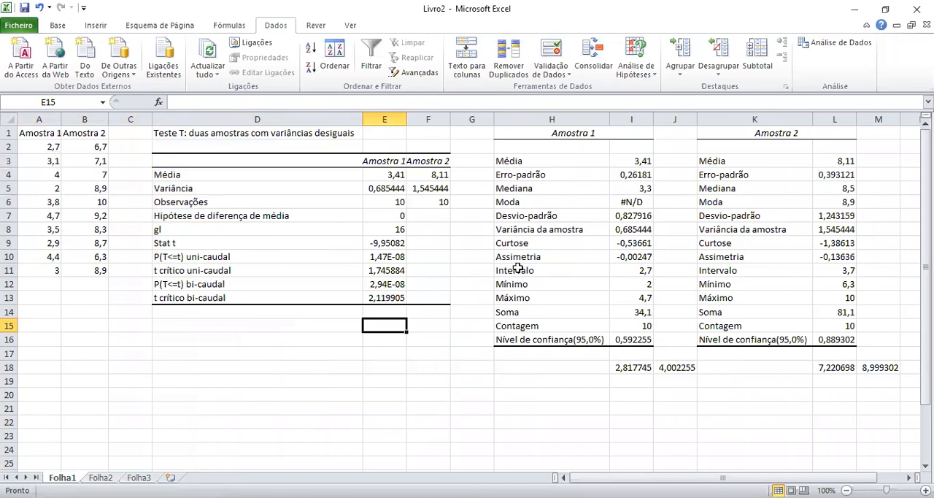
Check the T test's means, variances and observation counts for both samples against the descriptive statistics tables.
{"action": "left_click", "coordinate": [394, 176]}
{"action": "left_click", "coordinate": [432, 174]}
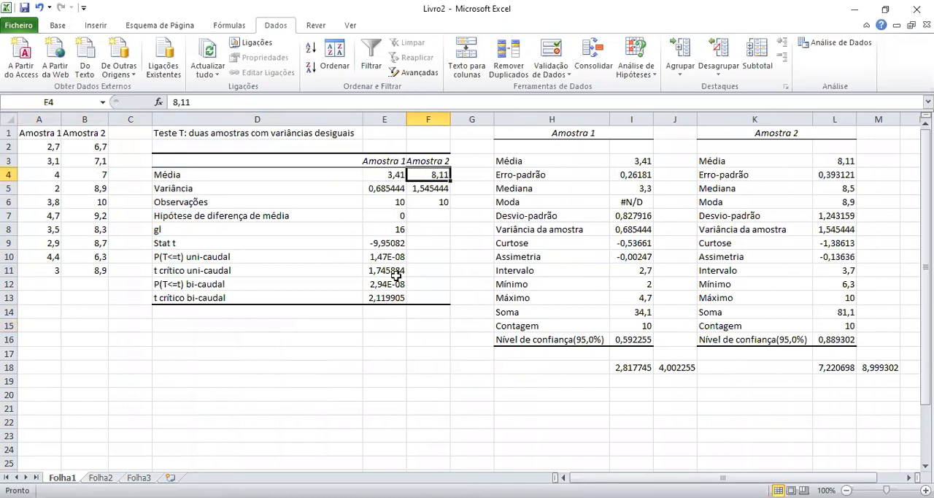
{"action": "left_click", "coordinate": [635, 158]}
{"action": "left_click", "coordinate": [841, 162]}
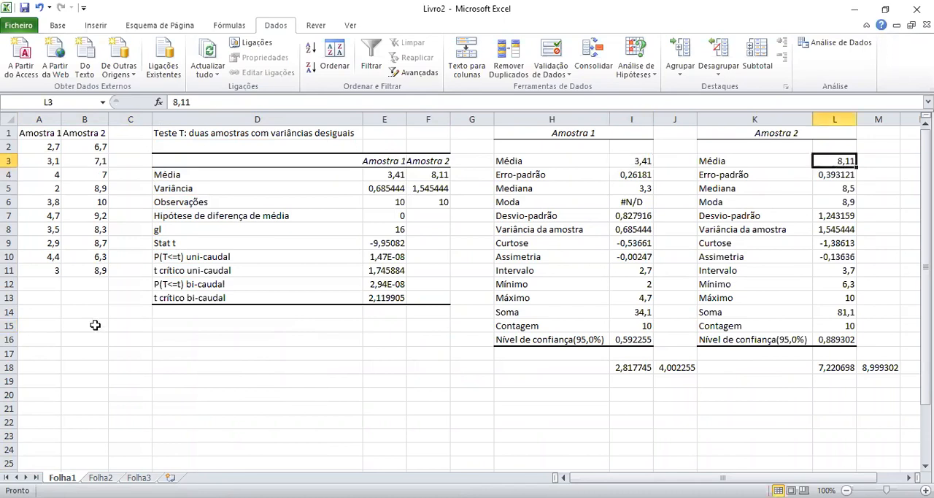
{"action": "left_click", "coordinate": [388, 192]}
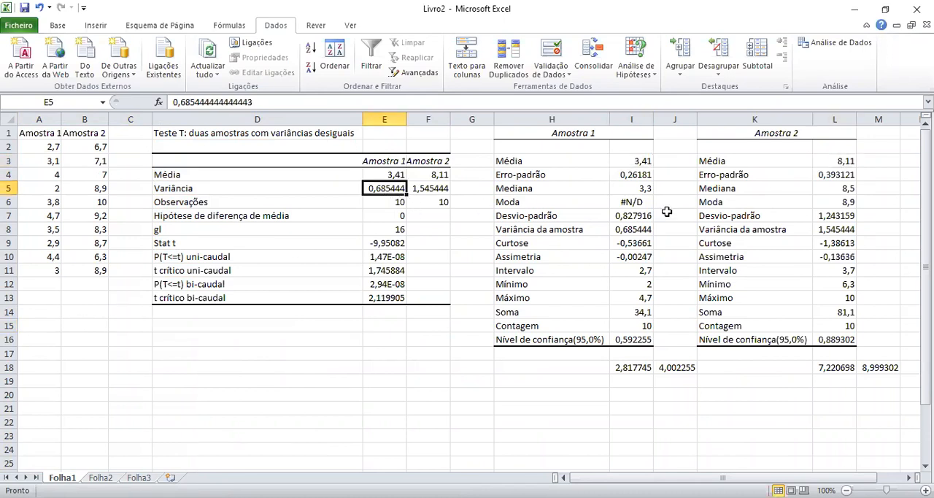
{"action": "left_click", "coordinate": [632, 232]}
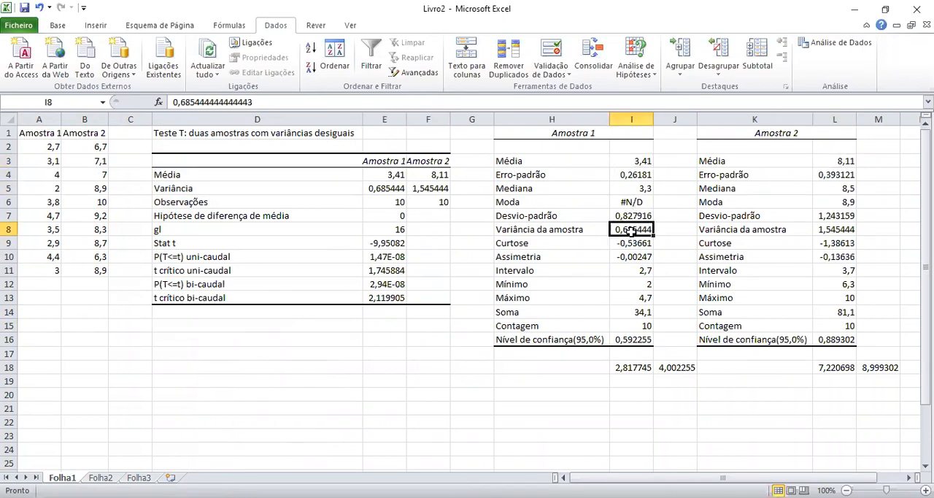
{"action": "left_click", "coordinate": [433, 187]}
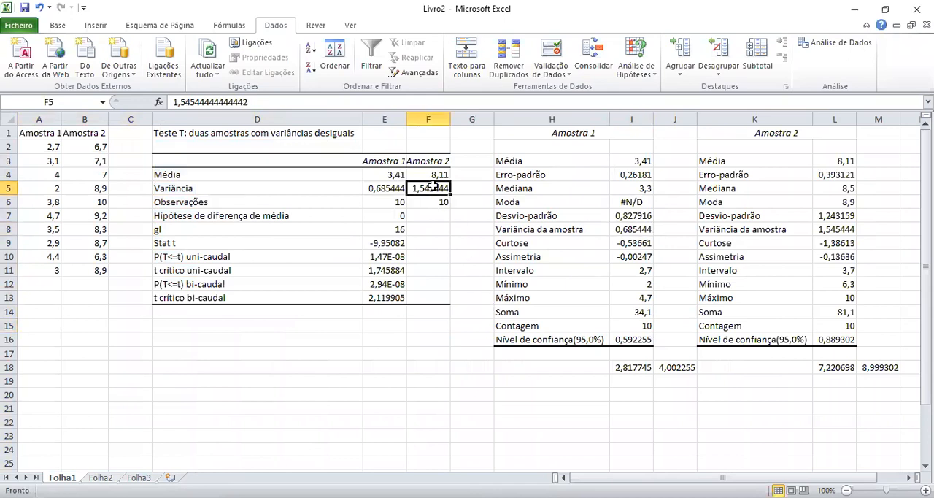
{"action": "left_click", "coordinate": [840, 234]}
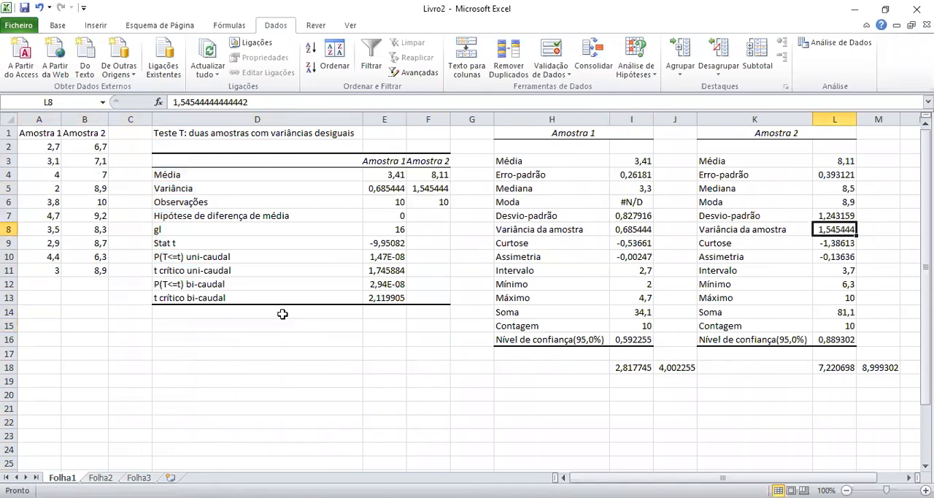
{"action": "left_click", "coordinate": [386, 203]}
{"action": "left_click", "coordinate": [440, 204]}
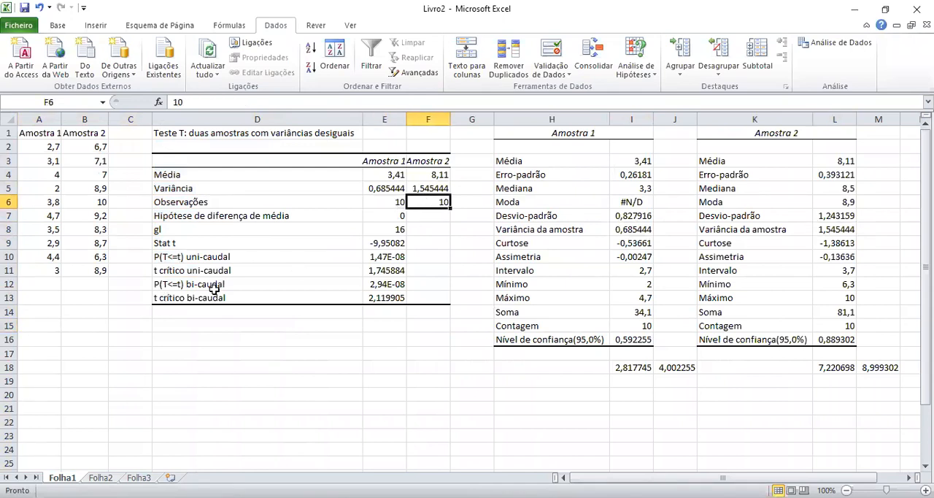
Examine the hypothesized mean difference, the degrees of freedom (gl) and the Stat t in the T test table.
{"action": "left_click", "coordinate": [394, 217]}
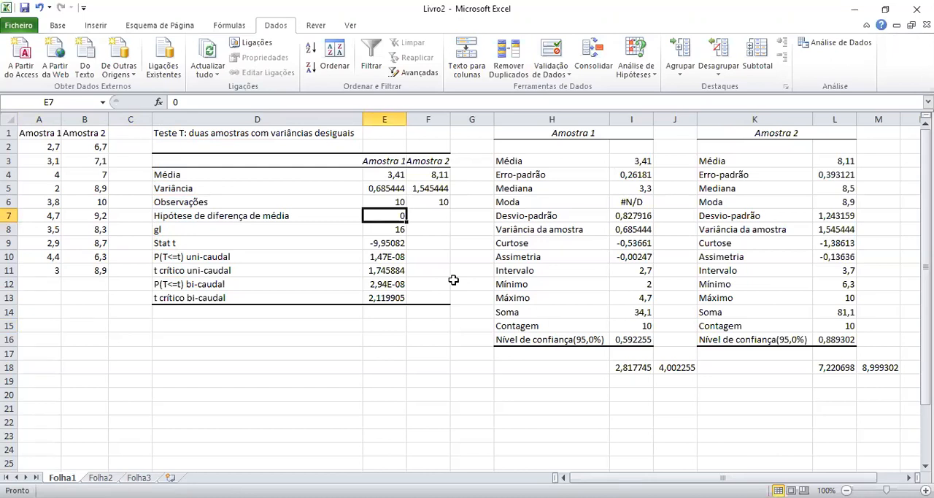
{"action": "left_click", "coordinate": [403, 231]}
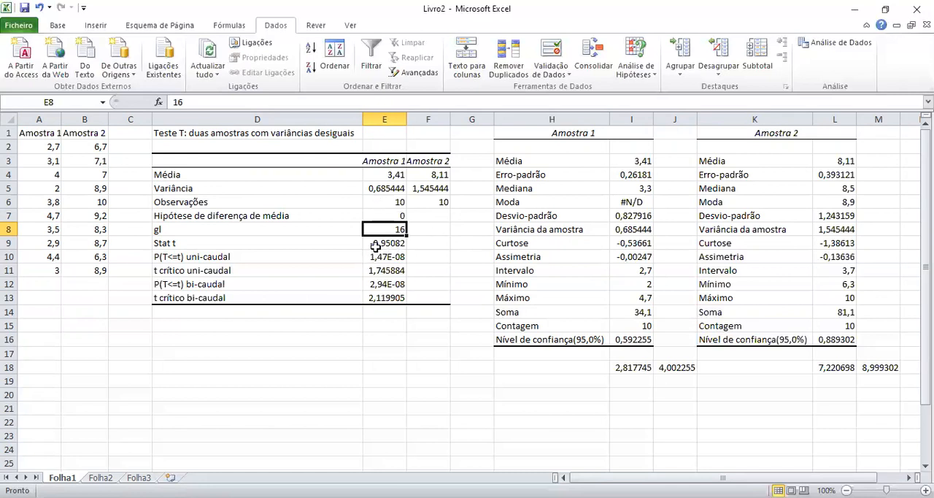
{"action": "left_click", "coordinate": [372, 246]}
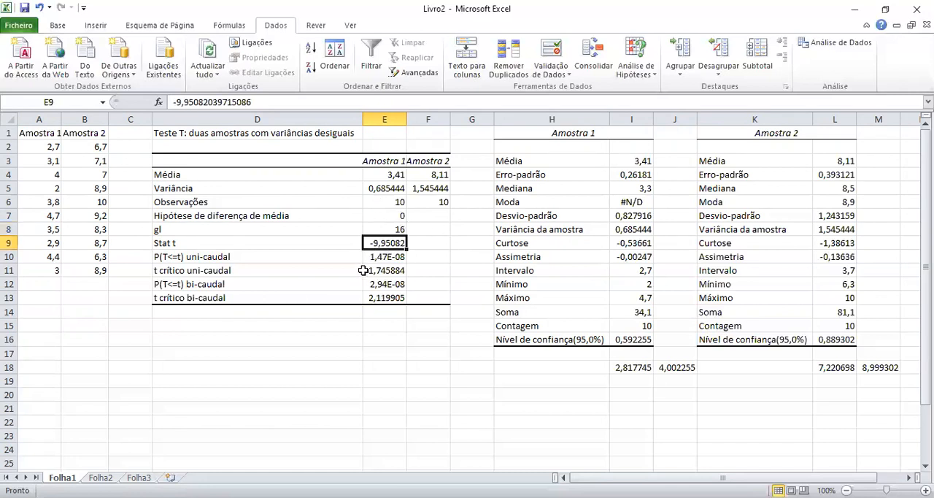
{"action": "left_click", "coordinate": [209, 243]}
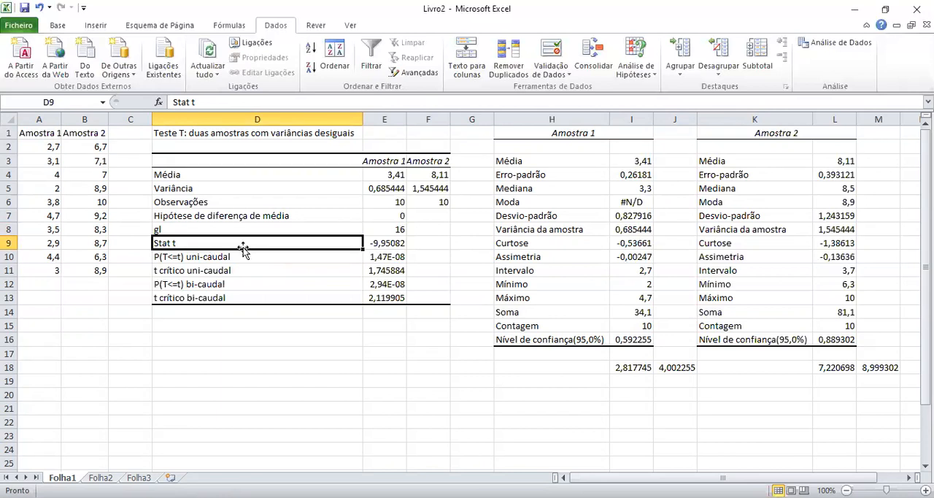
{"action": "left_click", "coordinate": [398, 247]}
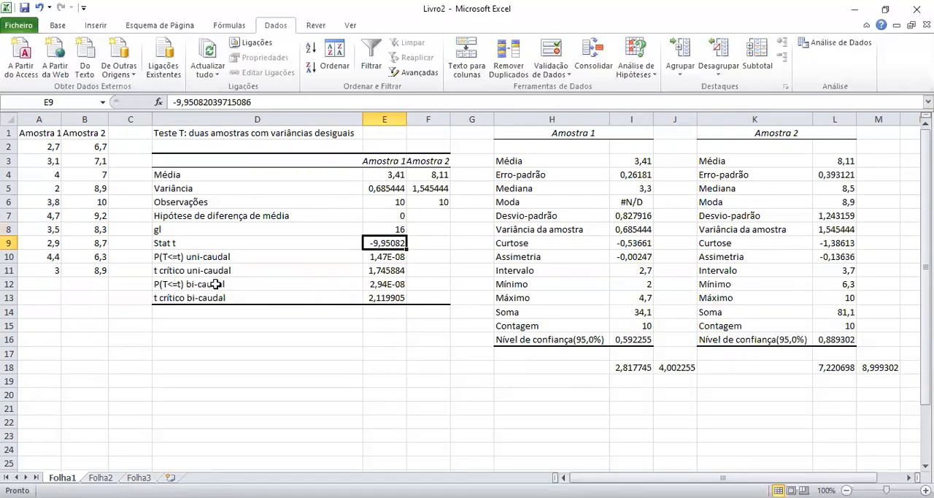
{"action": "left_click", "coordinate": [184, 230]}
{"action": "left_click", "coordinate": [377, 232]}
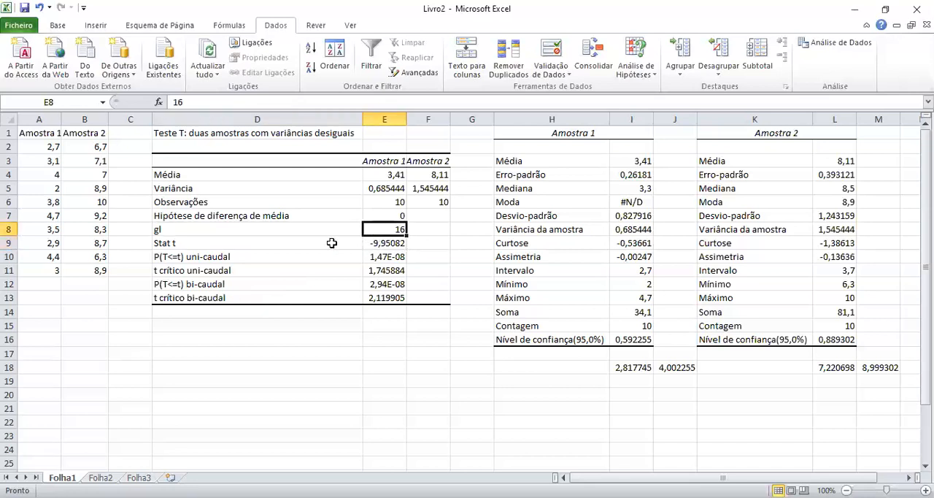
{"action": "left_click", "coordinate": [393, 244]}
Examine the one-tailed and two-tailed P(T<=t) and critical t rows in D10:E13 of the T test table.
{"action": "left_click", "coordinate": [191, 271]}
{"action": "left_click_drag", "start_coordinate": [212, 258], "coordinate": [389, 295]}
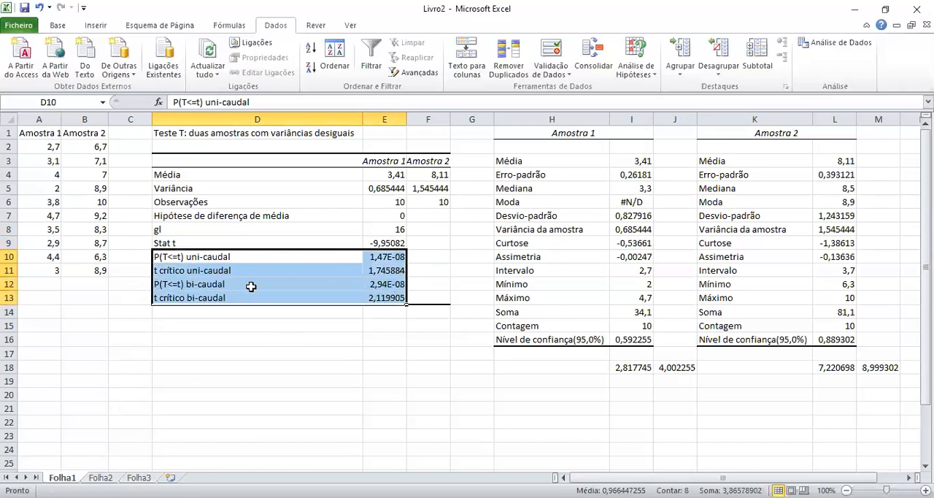
{"action": "left_click", "coordinate": [209, 272]}
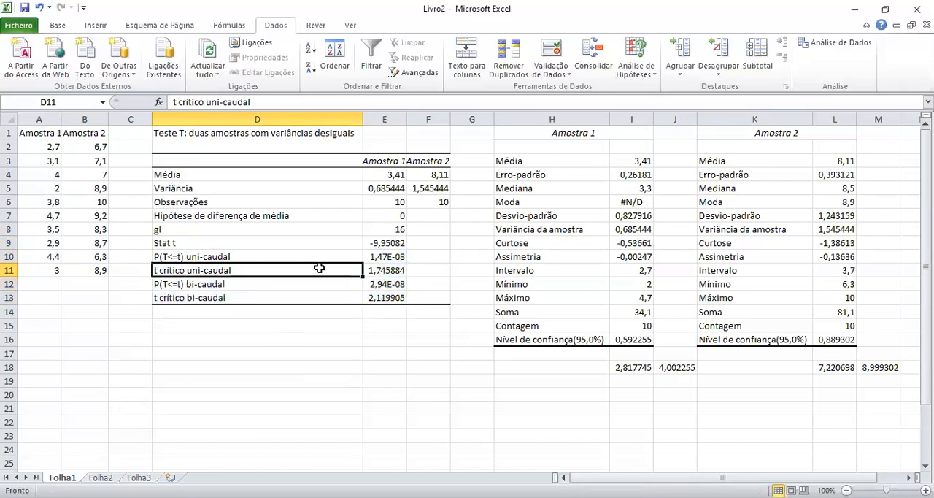
{"action": "left_click_drag", "start_coordinate": [319, 267], "coordinate": [371, 268]}
{"action": "left_click", "coordinate": [218, 295]}
{"action": "left_click_drag", "start_coordinate": [218, 295], "coordinate": [379, 297]}
{"action": "left_click", "coordinate": [209, 267]}
{"action": "left_click_drag", "start_coordinate": [355, 267], "coordinate": [387, 268]}
{"action": "left_click_drag", "start_coordinate": [182, 256], "coordinate": [392, 298]}
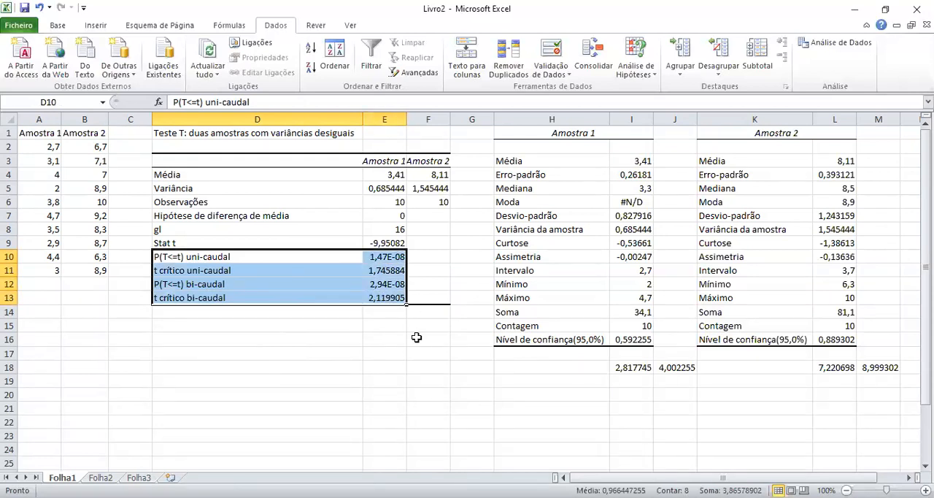
{"action": "left_click", "coordinate": [387, 283]}
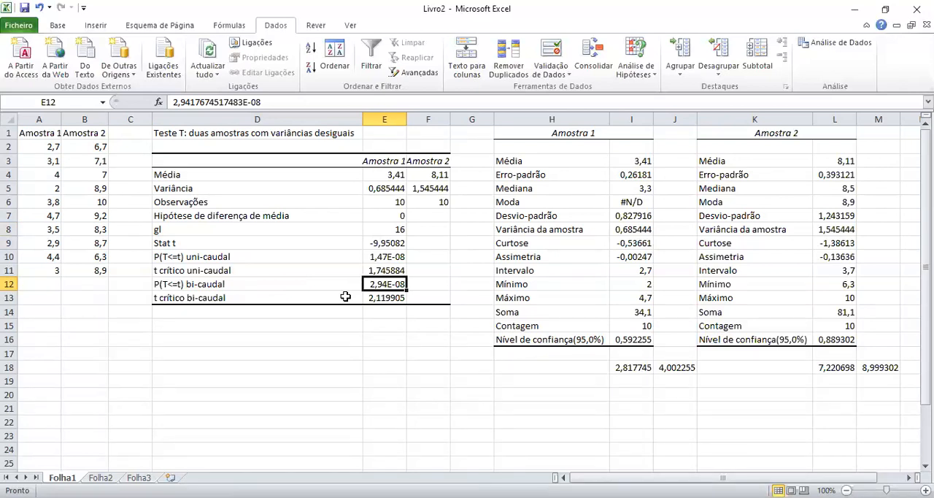
{"action": "left_click", "coordinate": [168, 256]}
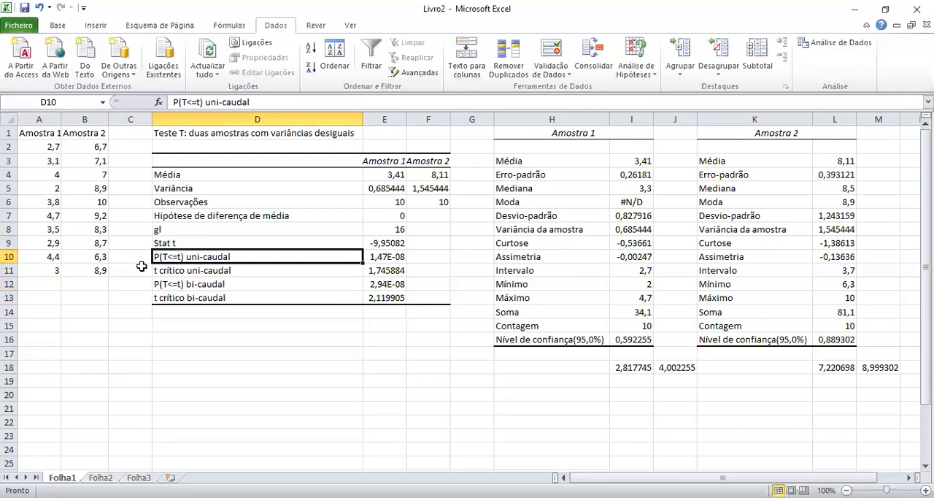
{"action": "left_click", "coordinate": [201, 284]}
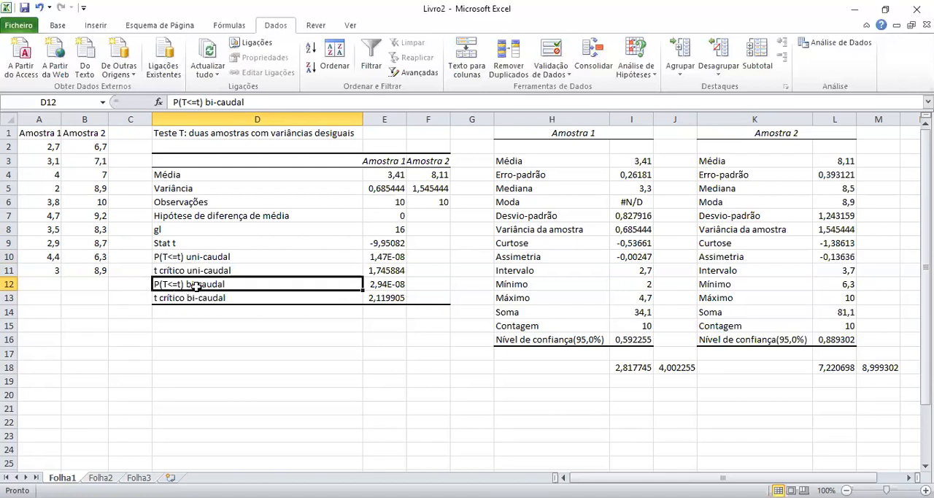
{"action": "left_click_drag", "start_coordinate": [200, 289], "coordinate": [385, 300]}
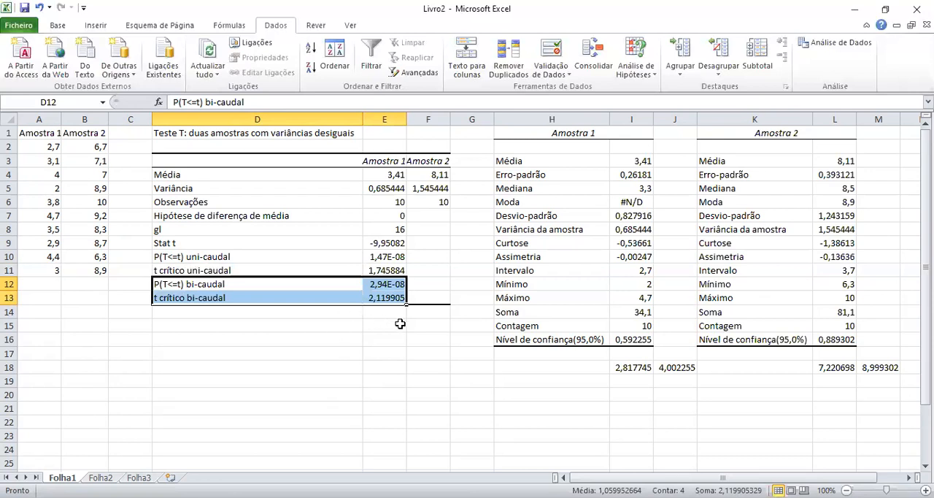
{"action": "left_click", "coordinate": [203, 286]}
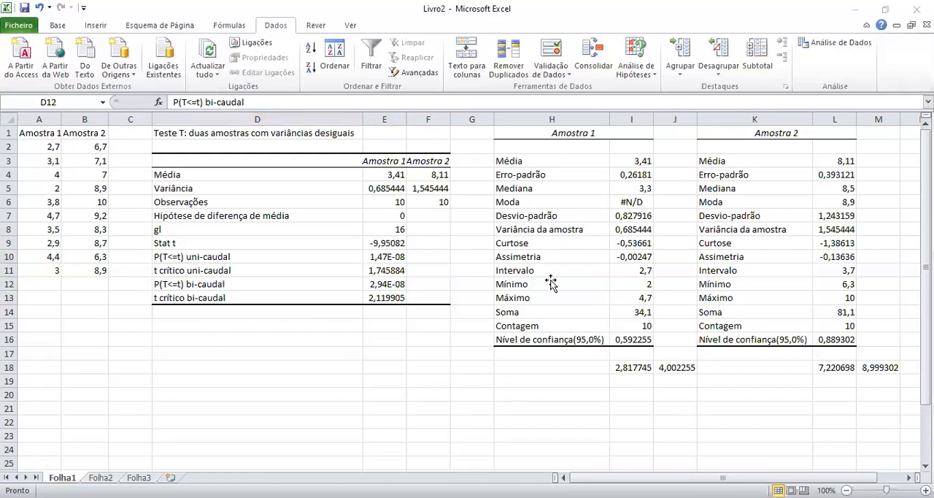
Paste the copied bicaudal and unicaudal test diagram as a JPEG image and place it over columns H to L.
{"action": "left_click", "coordinate": [209, 372]}
{"action": "right_click", "coordinate": [208, 374]}
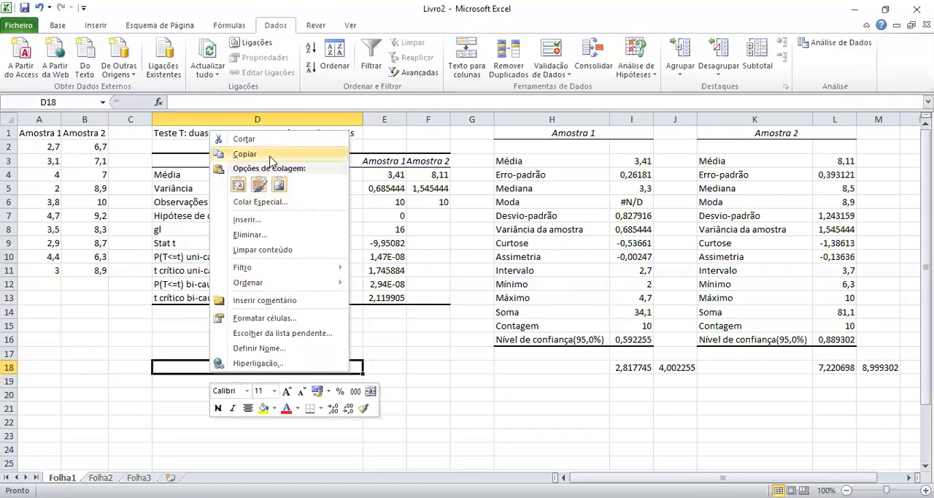
{"action": "left_click", "coordinate": [264, 202]}
{"action": "left_click", "coordinate": [191, 123]}
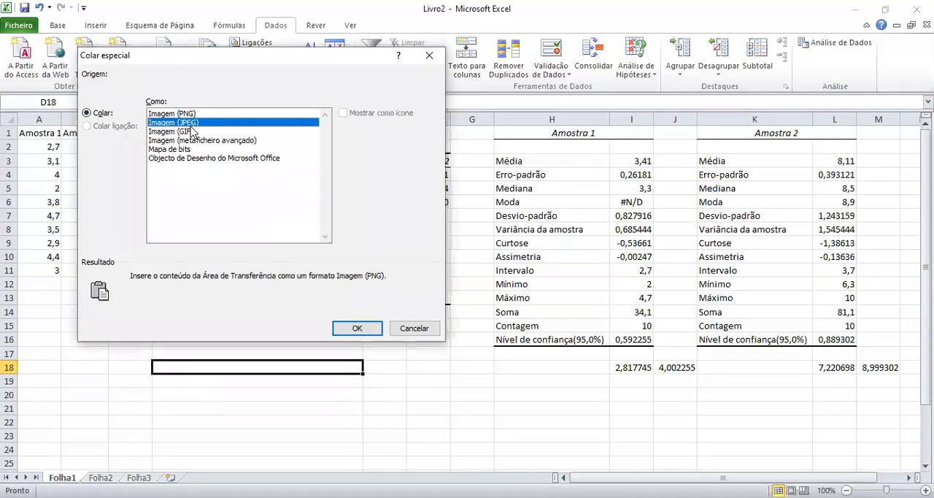
{"action": "left_click", "coordinate": [357, 328]}
{"action": "mouse_move", "coordinate": [836, 168]}
{"action": "left_mouse_down"}
{"action": "mouse_move", "coordinate": [829, 154]}
{"action": "mouse_move", "coordinate": [774, 157]}
{"action": "mouse_move", "coordinate": [827, 158]}
{"action": "left_mouse_up"}
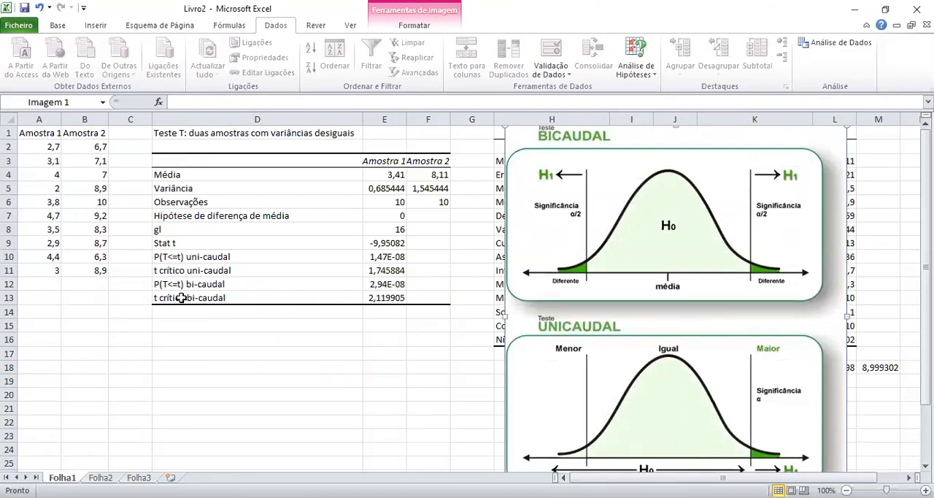
Compare the Stat t with the two-tailed critical t and P(T<=t) values, using the bicaudal diagram as reference.
{"action": "left_click_drag", "start_coordinate": [183, 284], "coordinate": [399, 297]}
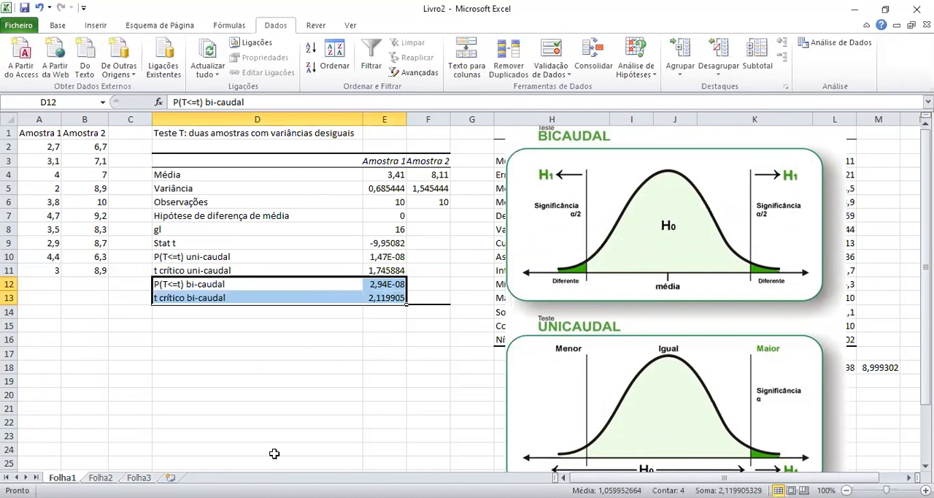
{"action": "left_click", "coordinate": [242, 299]}
{"action": "left_click", "coordinate": [391, 298]}
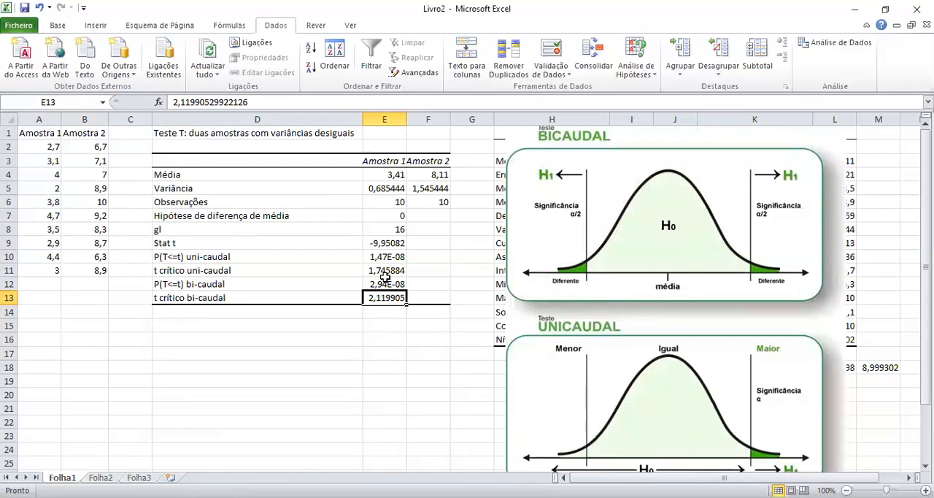
{"action": "left_click", "coordinate": [386, 242]}
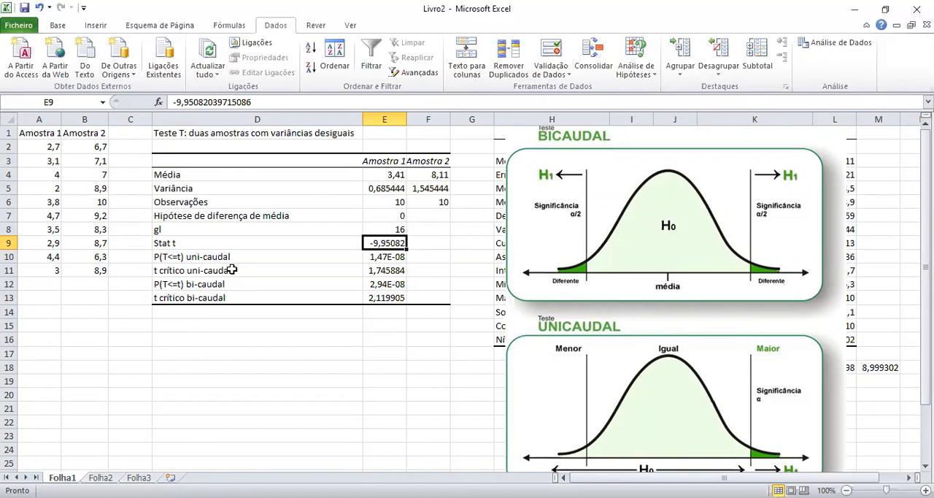
{"action": "left_click_drag", "start_coordinate": [191, 241], "coordinate": [398, 246]}
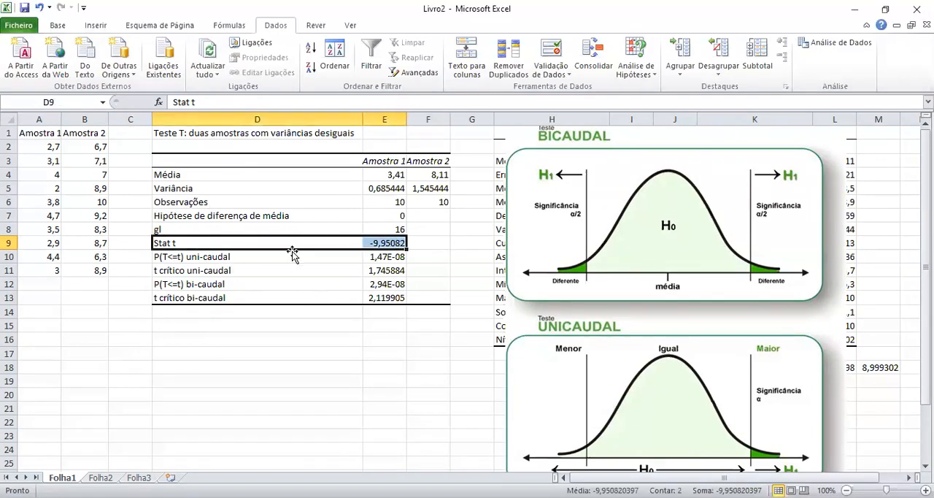
{"action": "left_click", "coordinate": [386, 243]}
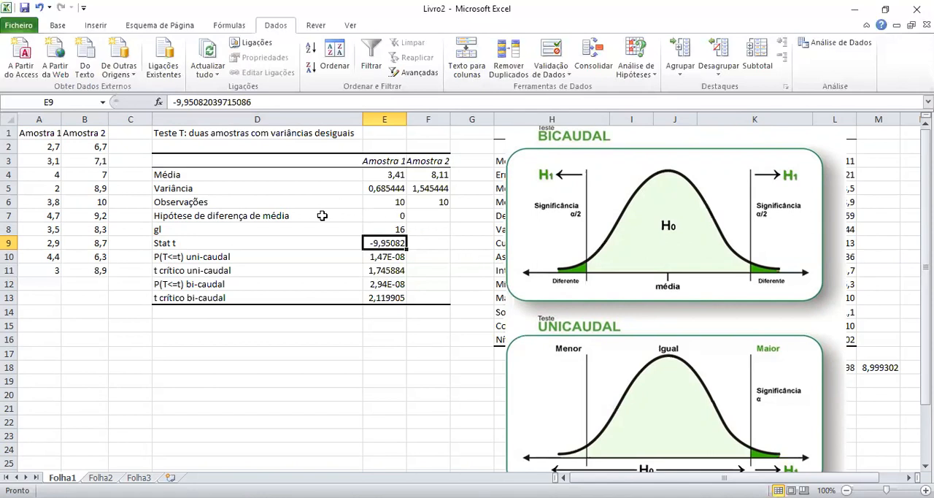
{"action": "left_click", "coordinate": [398, 215]}
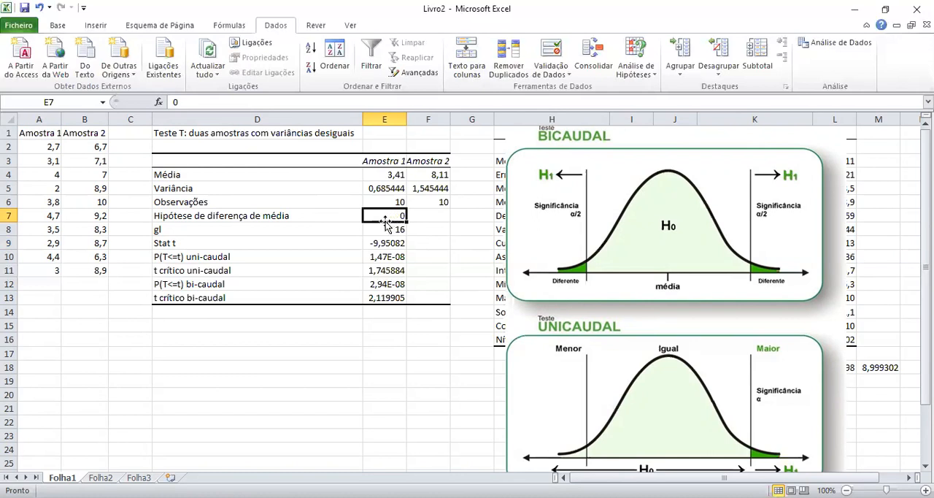
{"action": "left_click", "coordinate": [199, 287]}
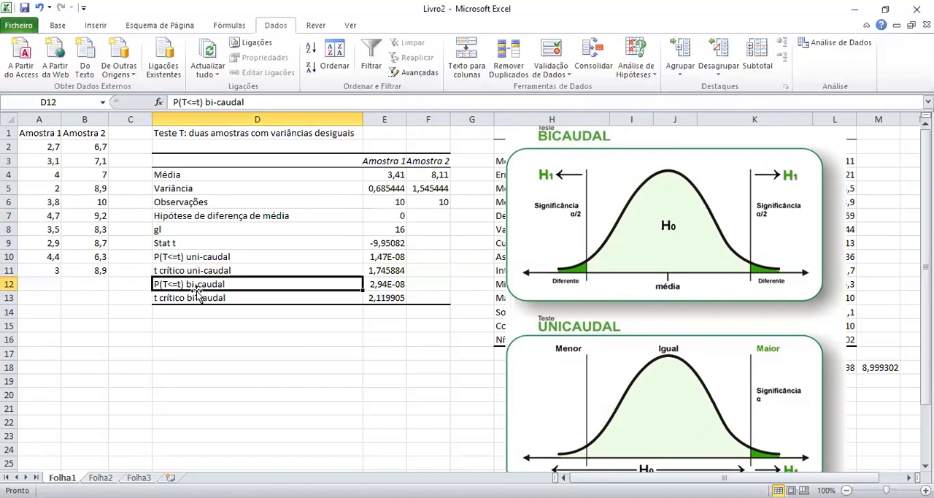
{"action": "left_click", "coordinate": [195, 297]}
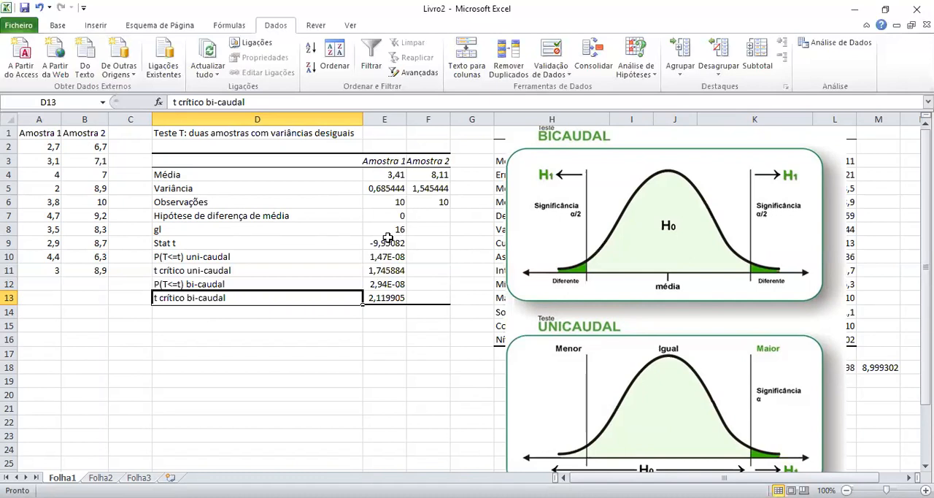
{"action": "left_click", "coordinate": [383, 298]}
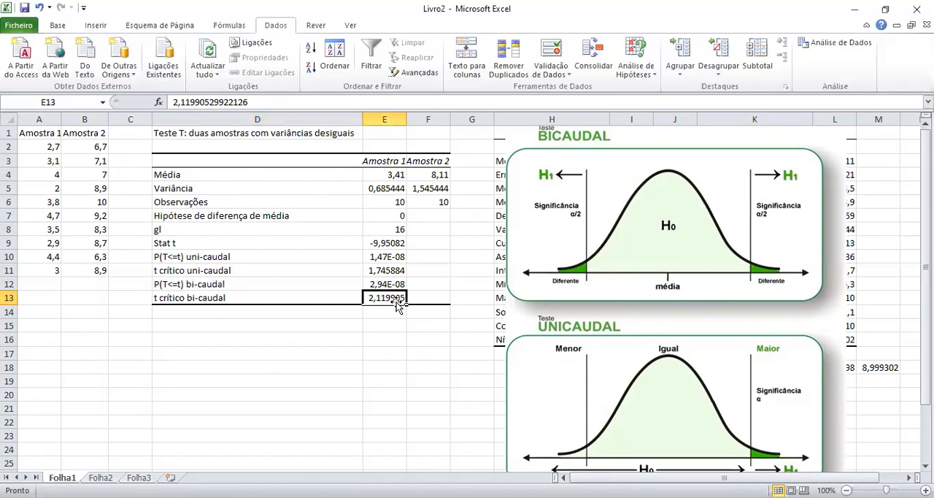
{"action": "left_click", "coordinate": [375, 283]}
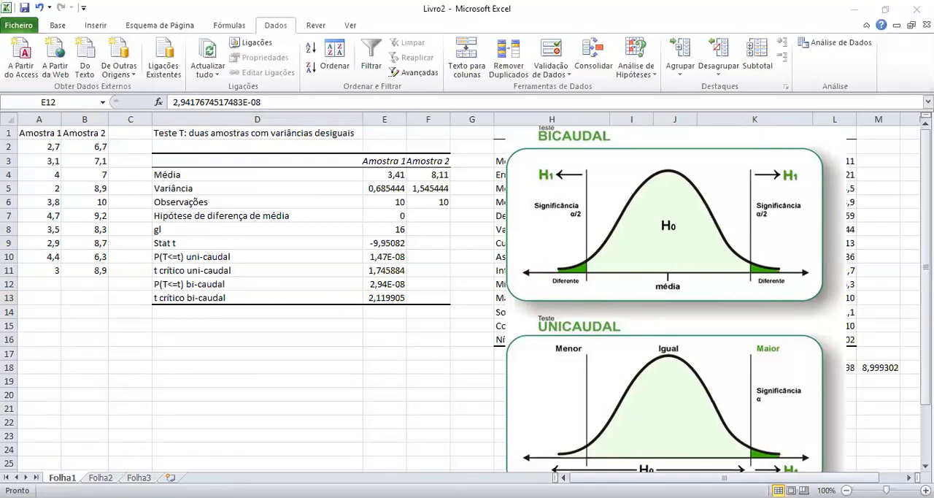
Paste the copied P=1 to P=0 certainty scale as an image and place it over columns H to K.
{"action": "right_click", "coordinate": [377, 370]}
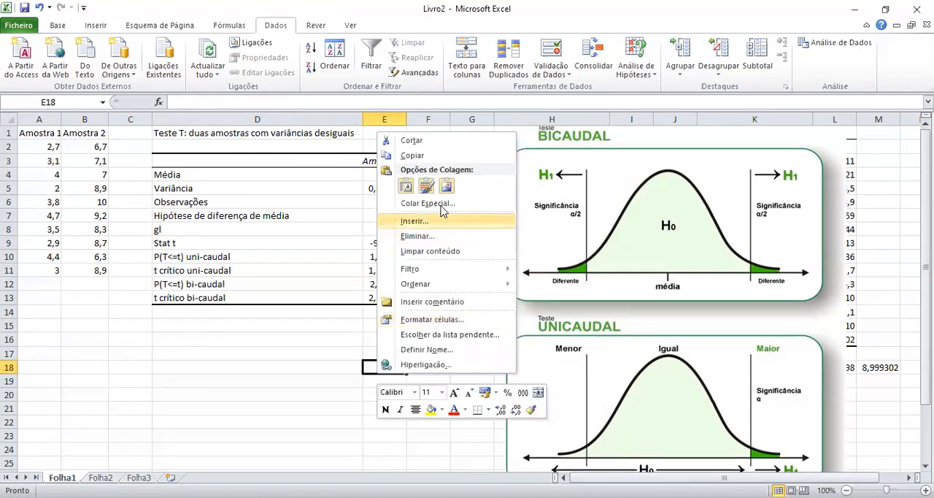
{"action": "left_click", "coordinate": [441, 203]}
{"action": "left_click", "coordinate": [375, 120]}
{"action": "left_click", "coordinate": [536, 327]}
{"action": "left_click_drag", "start_coordinate": [434, 398], "coordinate": [578, 184]}
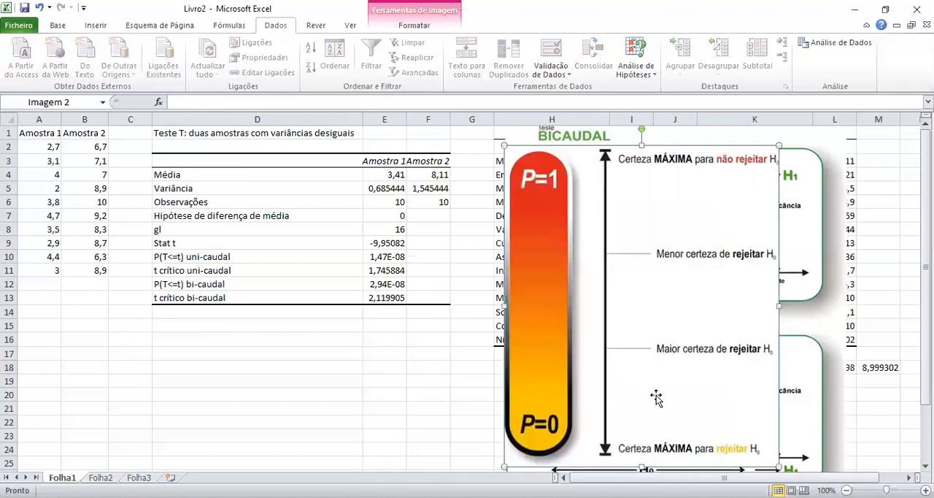
Enter the note <<<<<<0,5 in F12, beside the two-tailed P(T<=t) value.
{"action": "left_click", "coordinate": [395, 283]}
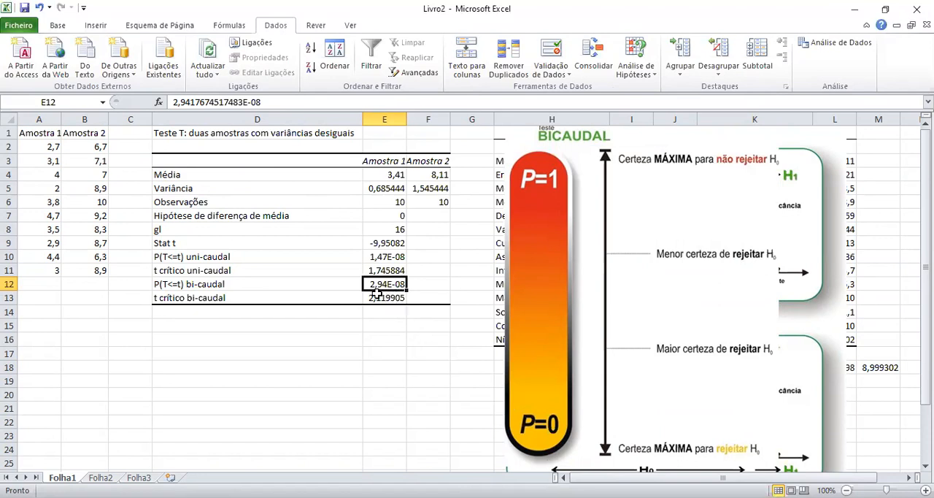
{"action": "left_click", "coordinate": [442, 283]}
{"action": "type", "text": "<<<<<"}
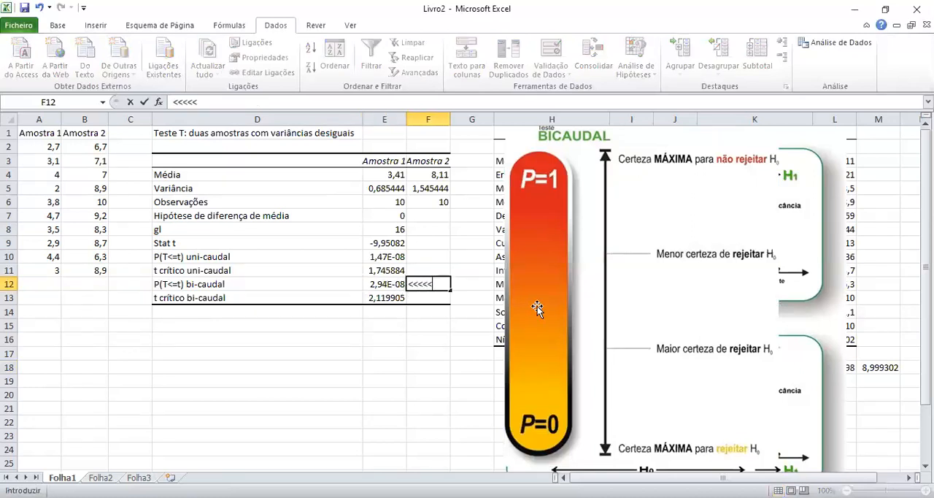
{"action": "type", "text": "<<0,5"}
{"action": "key", "text": "Return"}
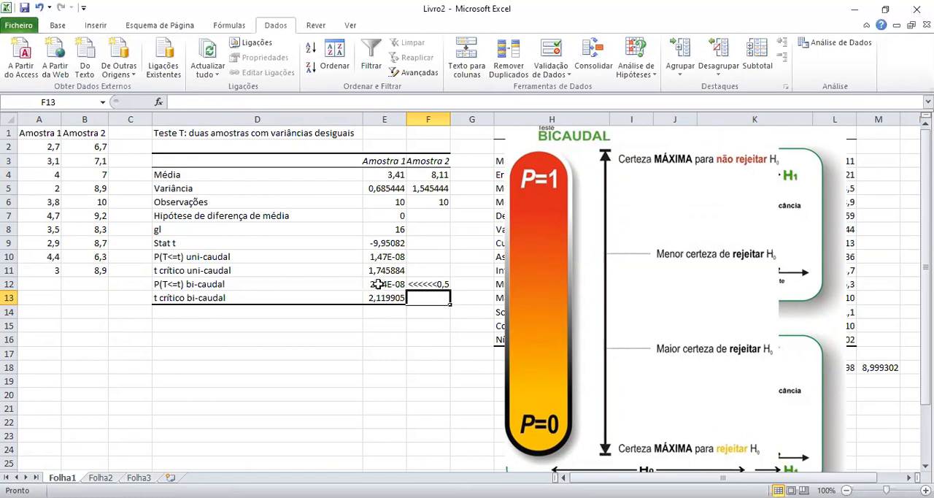
Move the P=1 to P=0 scale image below the T test table, under column D.
{"action": "left_click", "coordinate": [584, 304]}
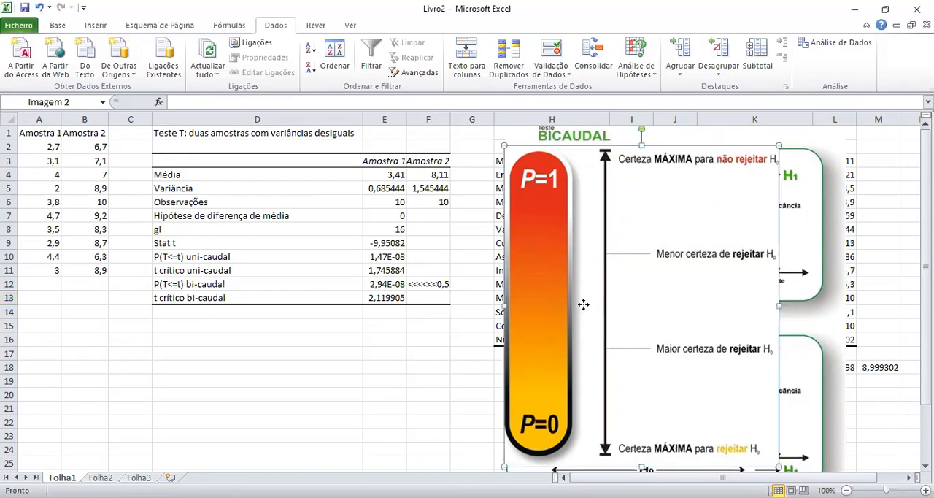
{"action": "left_click_drag", "start_coordinate": [210, 413], "coordinate": [239, 459]}
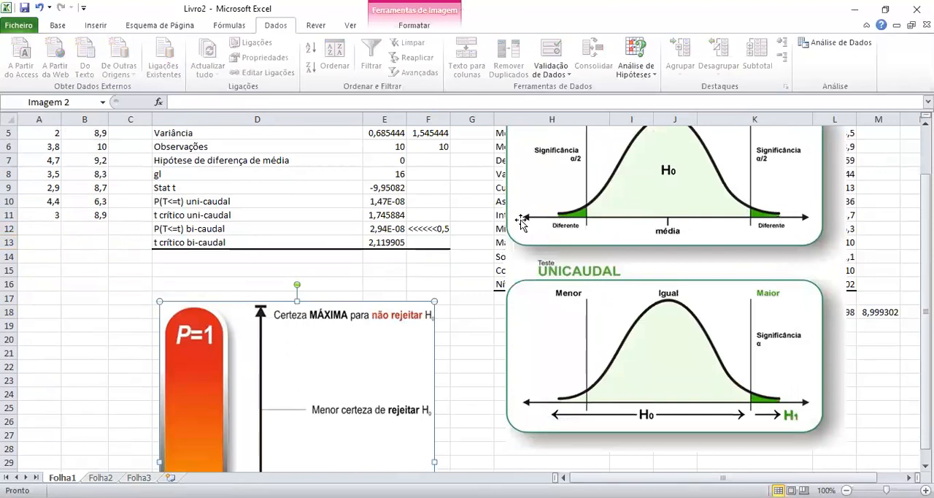
Examine the one-tailed P(T<=t) and critical t in D10:E11 against the unicaudal diagram.
{"action": "left_click_drag", "start_coordinate": [190, 209], "coordinate": [374, 213]}
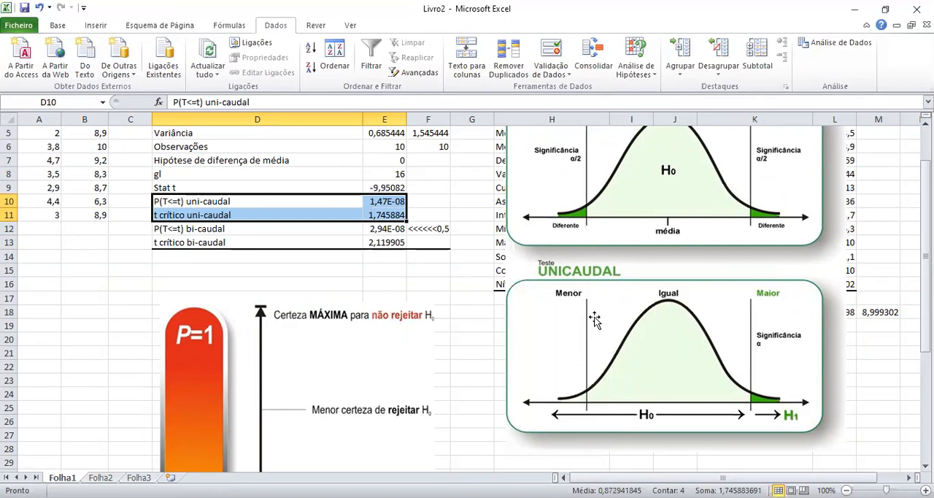
{"action": "left_click", "coordinate": [397, 203]}
{"action": "left_click", "coordinate": [443, 203]}
{"action": "left_click", "coordinate": [398, 215]}
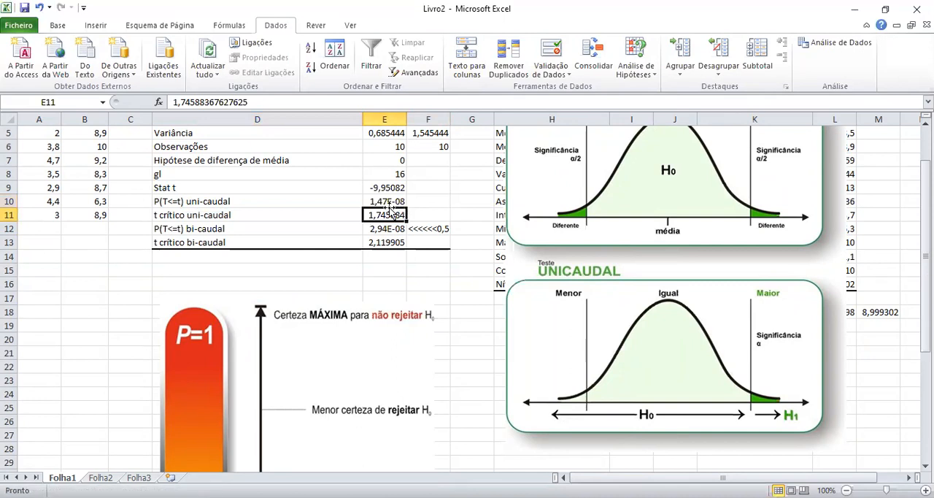
{"action": "left_click", "coordinate": [392, 203]}
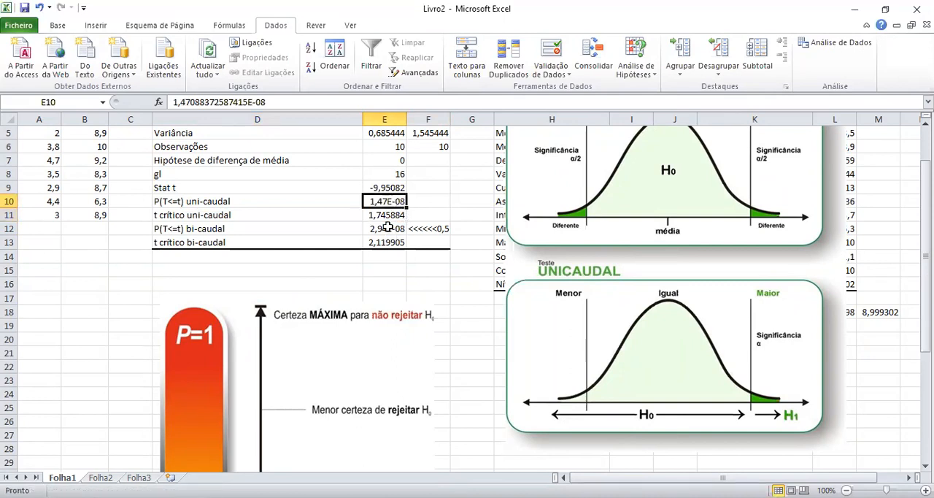
Mirror the bicaudal and unicaudal diagram horizontally so the unicaudal H1 area falls in the left tail, and place it over columns G to L.
{"action": "left_click", "coordinate": [617, 371]}
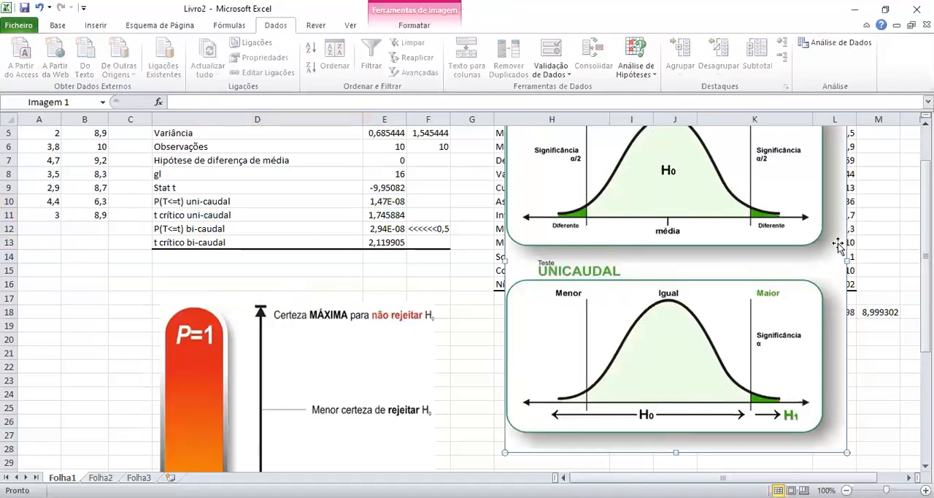
{"action": "scroll", "coordinate": [839, 248], "scroll_direction": "up", "scroll_amount": 1}
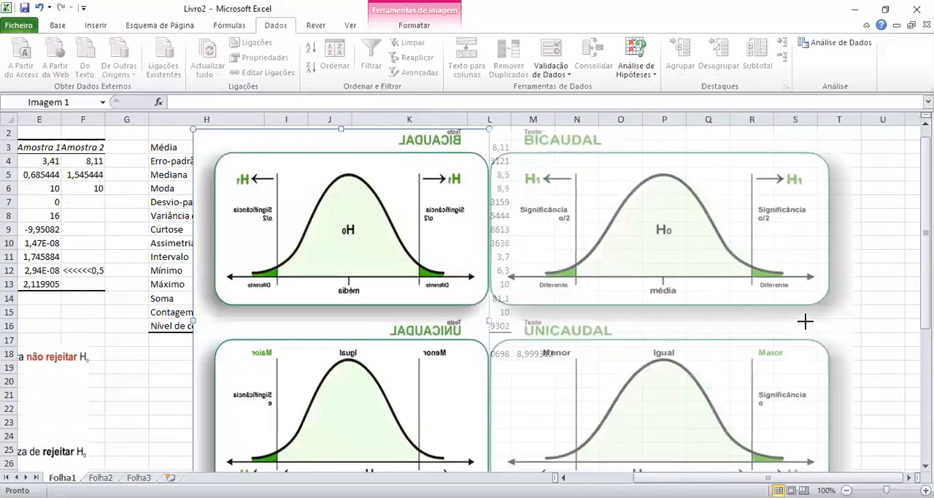
{"action": "left_click_drag", "start_coordinate": [806, 321], "coordinate": [795, 321]}
{"action": "left_click_drag", "start_coordinate": [666, 332], "coordinate": [347, 333]}
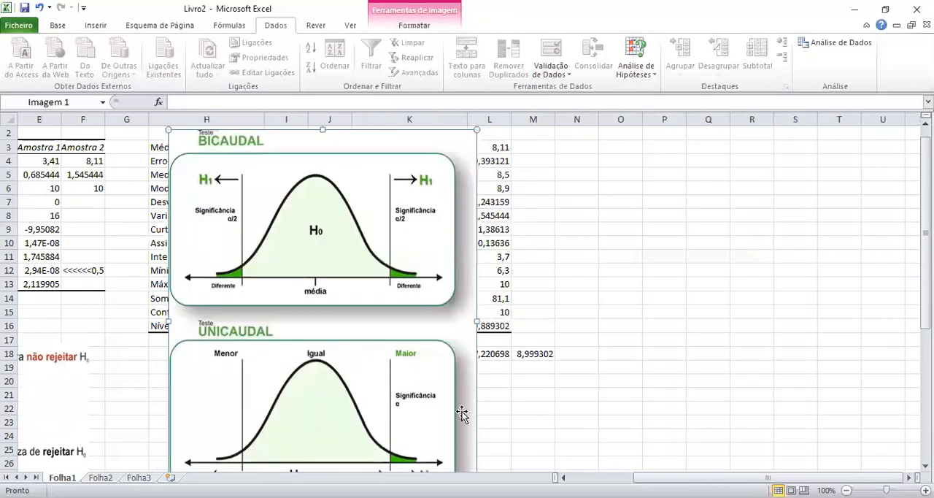
{"action": "left_click", "coordinate": [600, 477]}
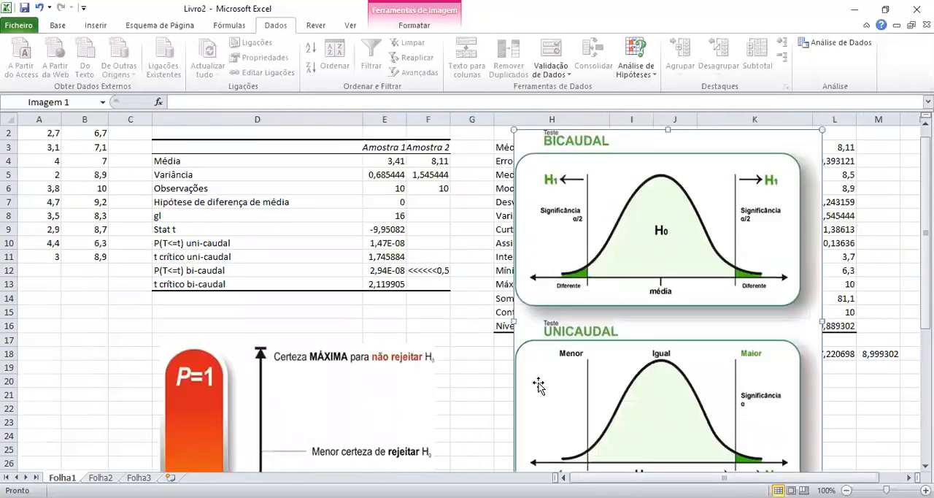
{"action": "left_click_drag", "start_coordinate": [515, 321], "coordinate": [921, 321]}
{"action": "left_click_drag", "start_coordinate": [820, 321], "coordinate": [566, 332]}
{"action": "left_click_drag", "start_coordinate": [779, 291], "coordinate": [682, 281]}
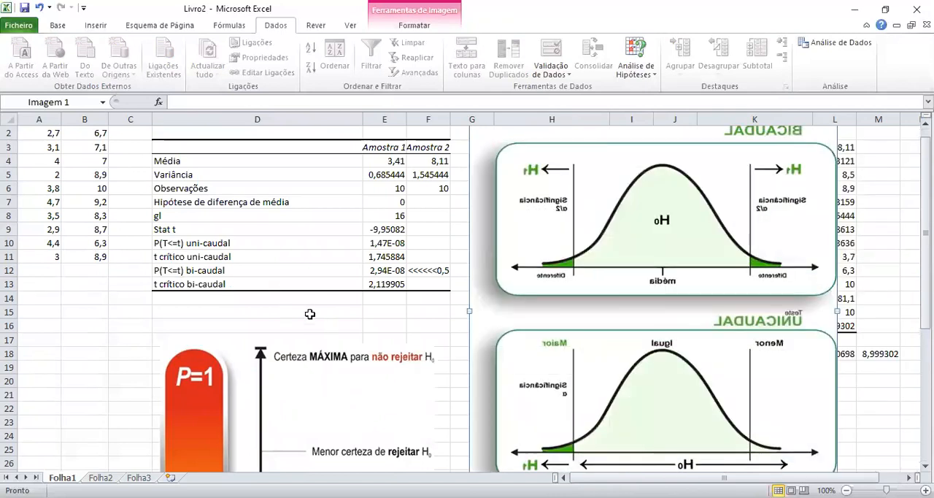
{"action": "left_click_drag", "start_coordinate": [621, 368], "coordinate": [618, 361]}
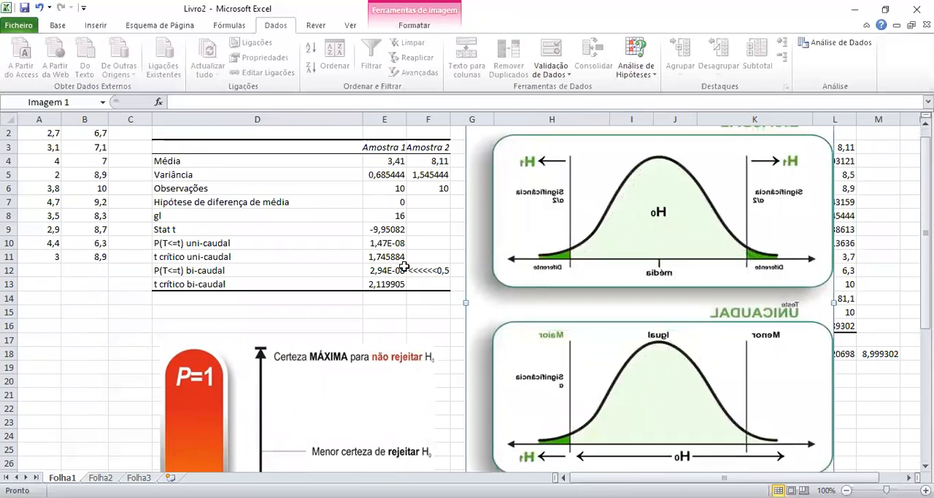
Enter the alternative hypothesis h1: med1<med2 in D15, below the T test table.
{"action": "left_click", "coordinate": [388, 205]}
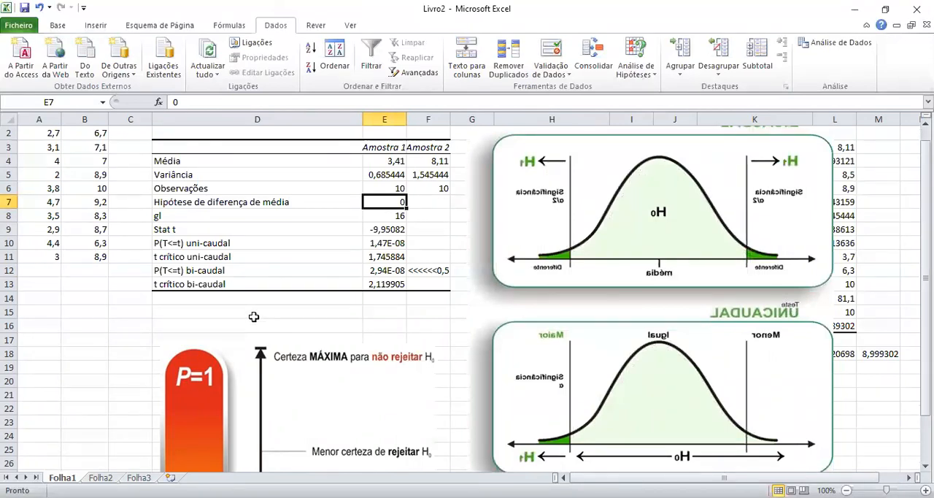
{"action": "left_click", "coordinate": [187, 310]}
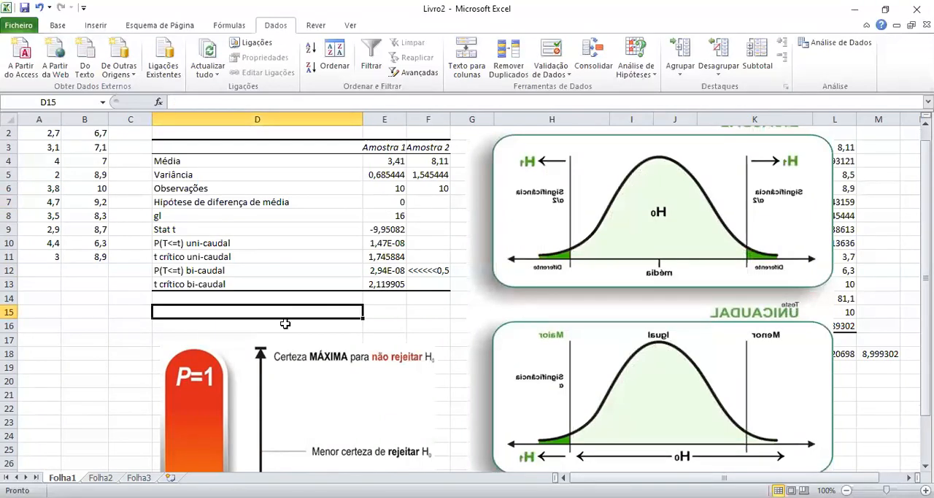
{"action": "type", "text": "h1:"}
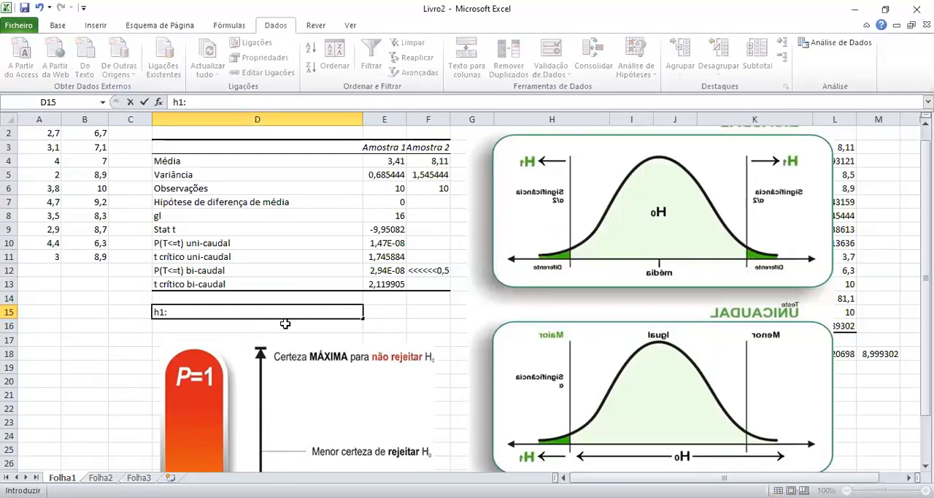
{"action": "type", "text": " med1<med2"}
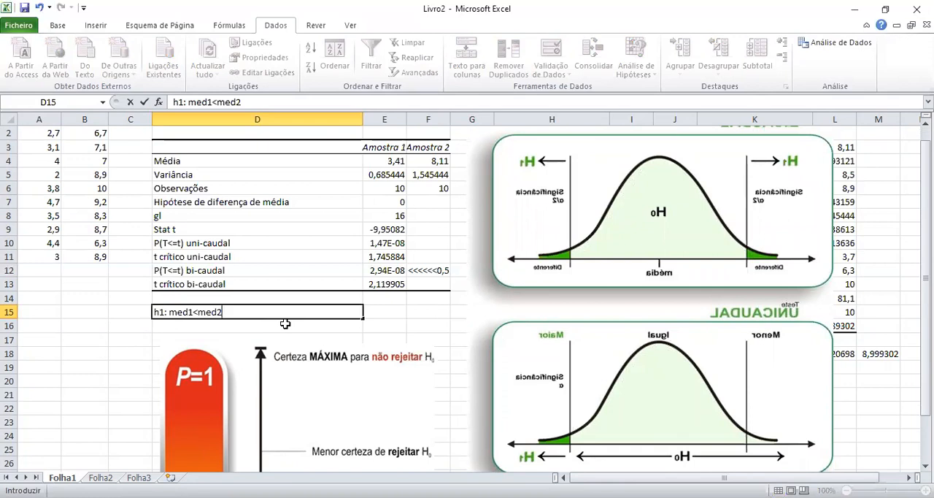
Change the alternative hypothesis in D15 to h1: med1>med2.
{"action": "left_click", "coordinate": [199, 311]}
{"action": "key", "text": "BackSpace"}
{"action": "type", "text": ">"}
Flip the bicaudal and unicaudal diagram back to its readable orientation, narrow it slightly and place it from column G to column M.
{"action": "left_click", "coordinate": [645, 446]}
{"action": "left_click_drag", "start_coordinate": [465, 302], "coordinate": [932, 304]}
{"action": "left_click_drag", "start_coordinate": [812, 300], "coordinate": [496, 316]}
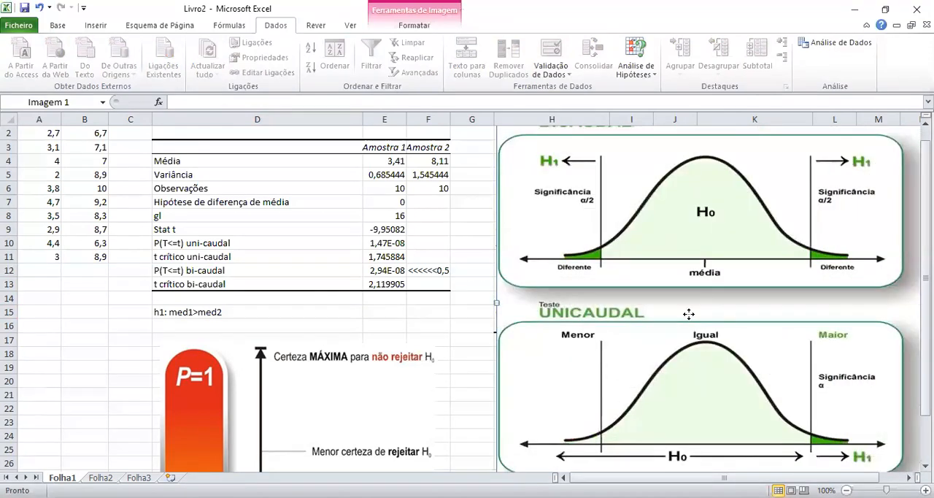
{"action": "left_click_drag", "start_coordinate": [688, 313], "coordinate": [700, 313]}
{"action": "left_click_drag", "start_coordinate": [500, 302], "coordinate": [545, 306]}
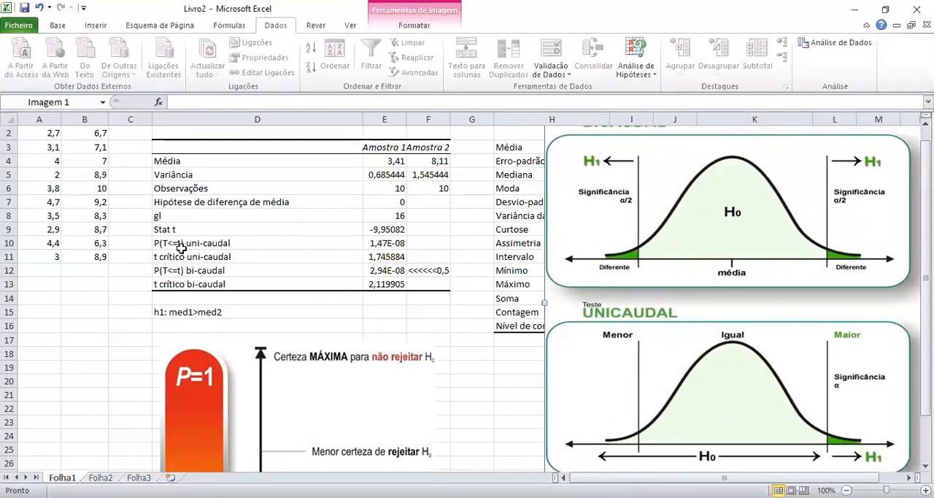
{"action": "left_click_drag", "start_coordinate": [604, 309], "coordinate": [544, 309]}
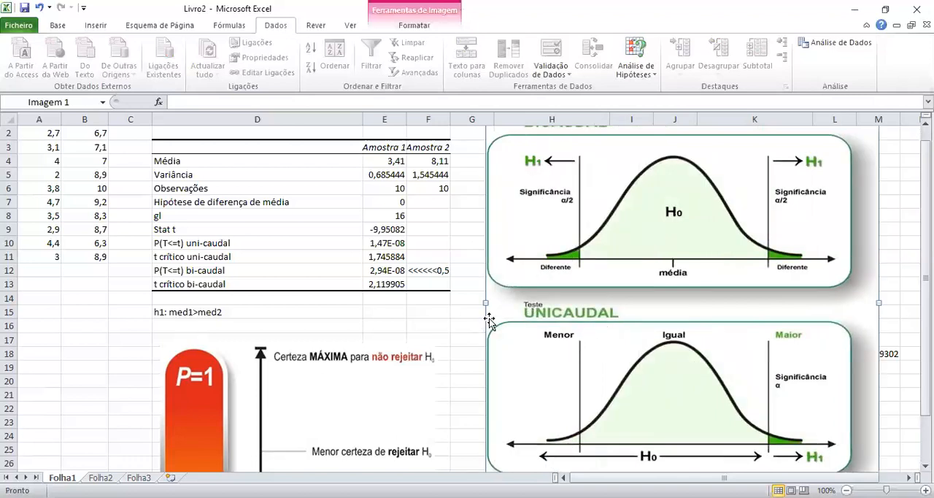
Make the one-tailed P(T<=t) and critical t rows in D10:E11 bold.
{"action": "left_click", "coordinate": [172, 241]}
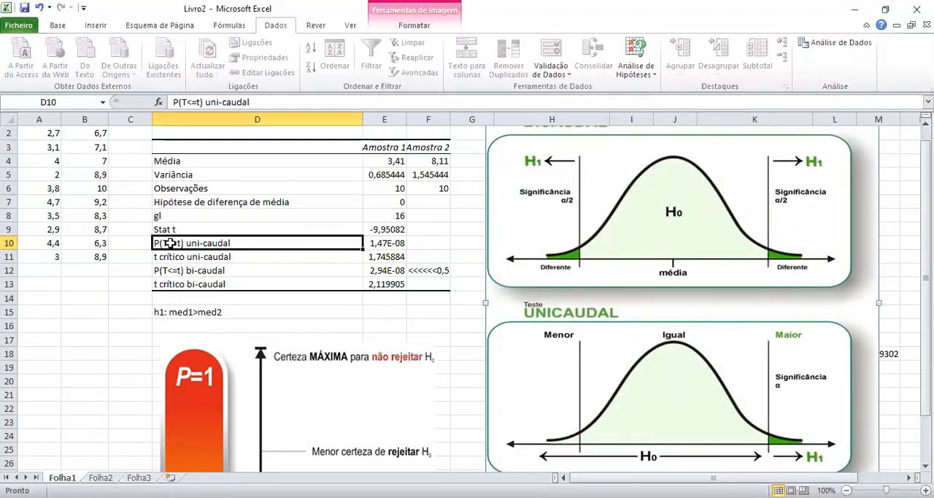
{"action": "left_click_drag", "start_coordinate": [340, 247], "coordinate": [386, 256]}
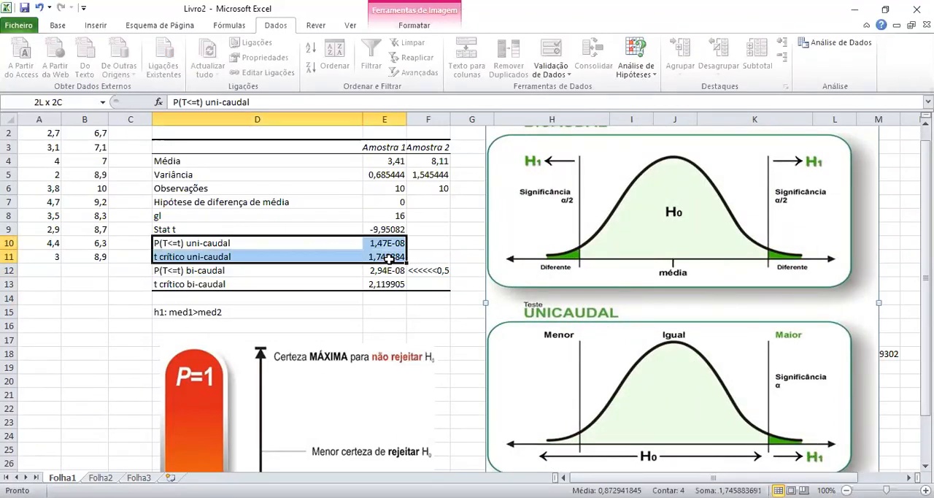
{"action": "left_click", "coordinate": [57, 26]}
{"action": "left_click", "coordinate": [104, 67]}
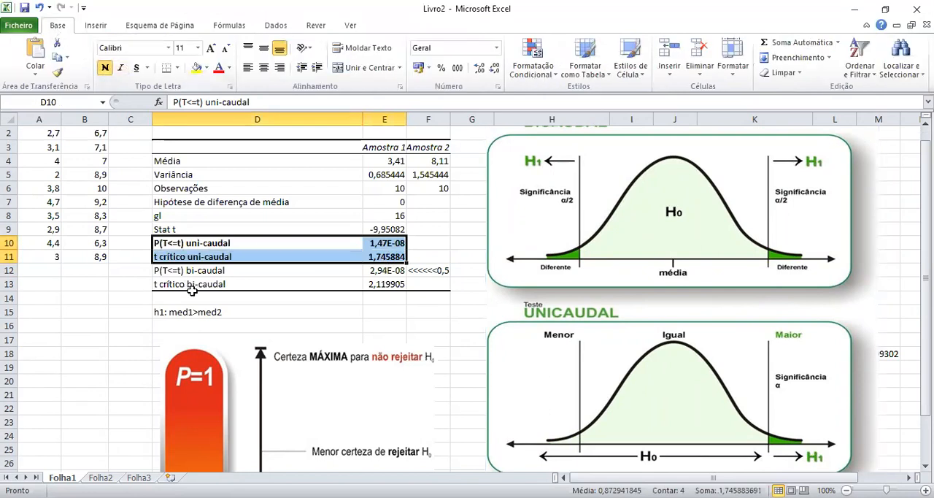
Compare the h1 hypothesis in D15 with the hypothesized mean difference in row 7.
{"action": "left_click", "coordinate": [291, 321]}
{"action": "left_click", "coordinate": [216, 314]}
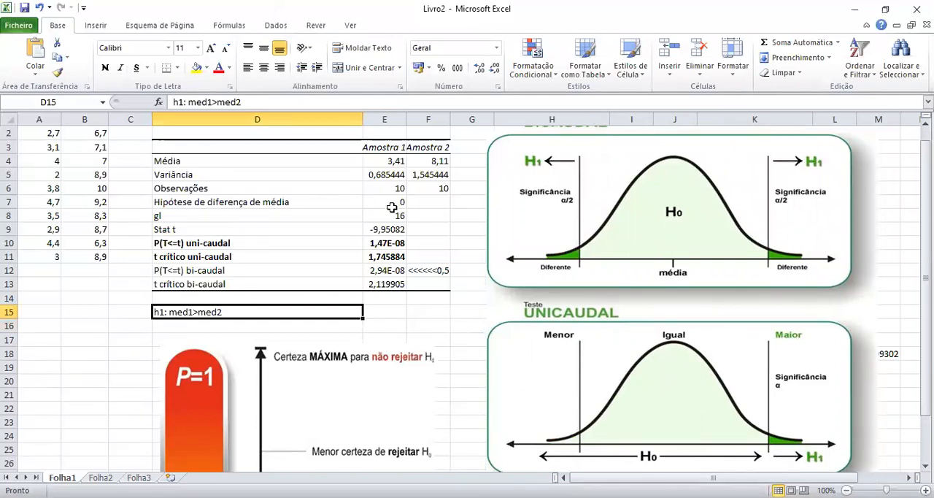
{"action": "left_click", "coordinate": [267, 203]}
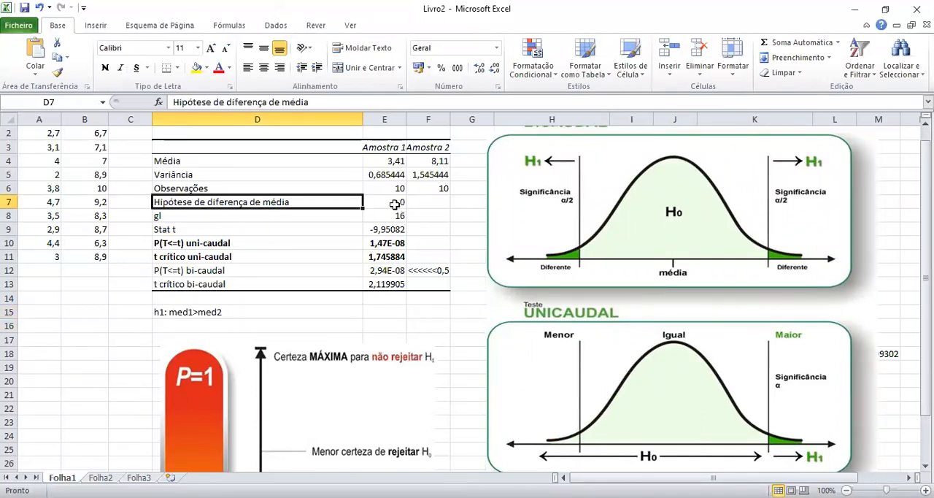
{"action": "left_click", "coordinate": [162, 312]}
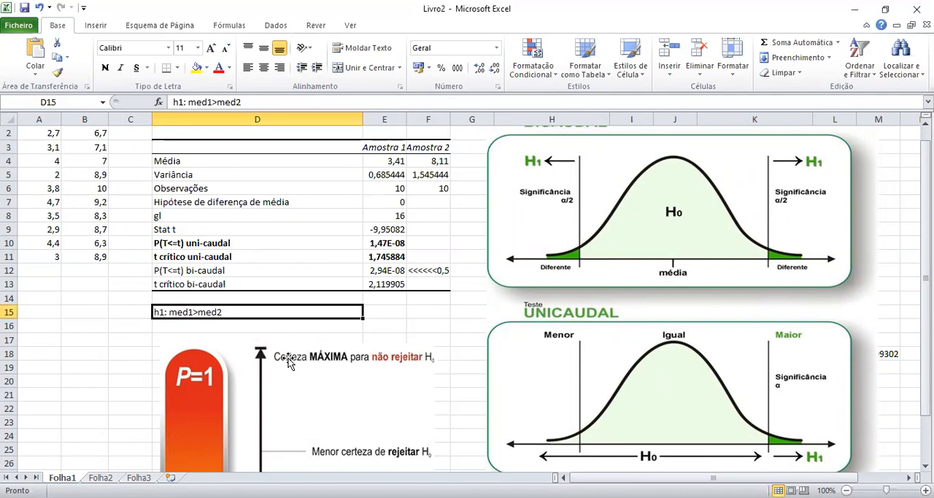
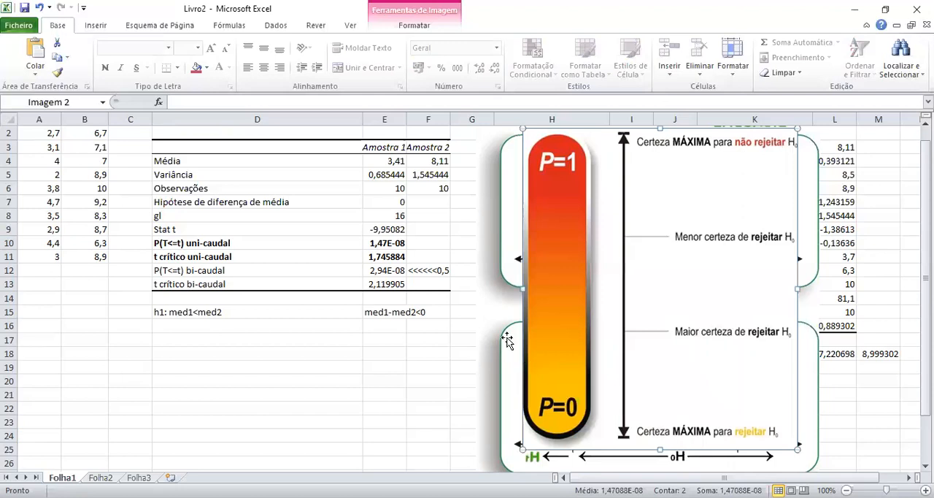
Copy the <<<<<<0,5 note from F12 into F10, beside the one-tailed P value.
{"action": "left_click", "coordinate": [438, 270]}
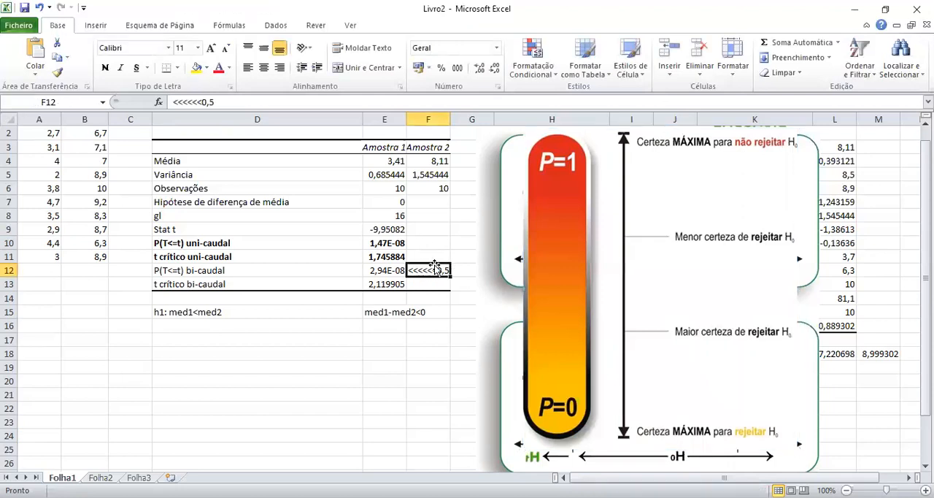
{"action": "key", "text": "ctrl+c"}
{"action": "left_click", "coordinate": [429, 243]}
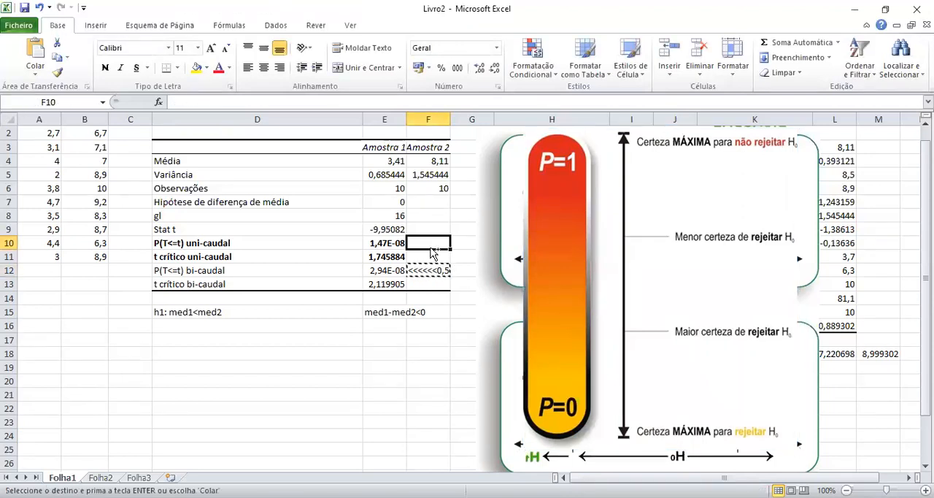
{"action": "key", "text": "ctrl+v"}
{"action": "key", "text": "Escape"}
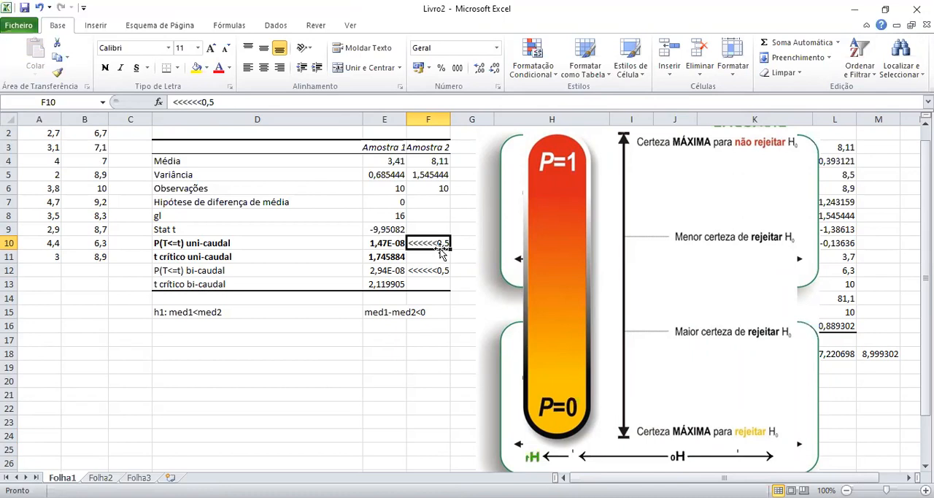
Check the h1 hypothesis in D15:E15 against the one-tailed P value in E10 and the P scale picture.
{"action": "left_click", "coordinate": [572, 250]}
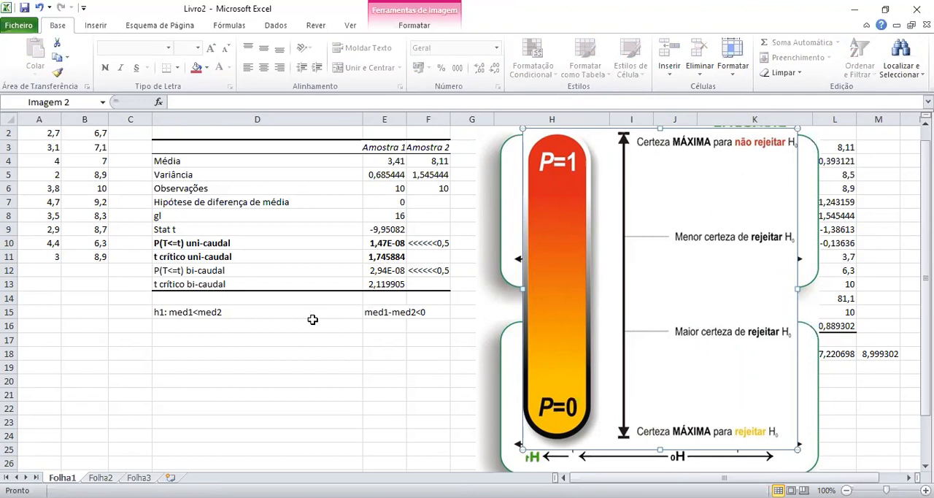
{"action": "left_click", "coordinate": [201, 316]}
{"action": "left_click", "coordinate": [390, 316]}
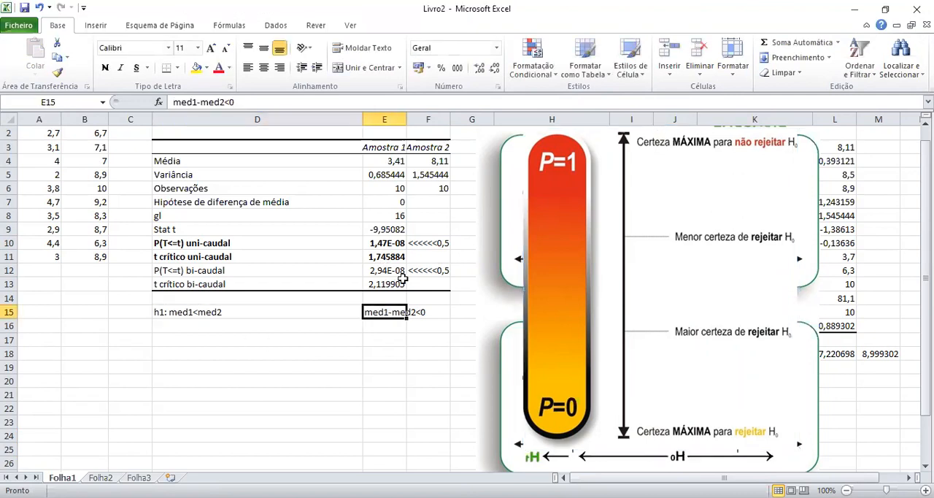
{"action": "left_click", "coordinate": [377, 245]}
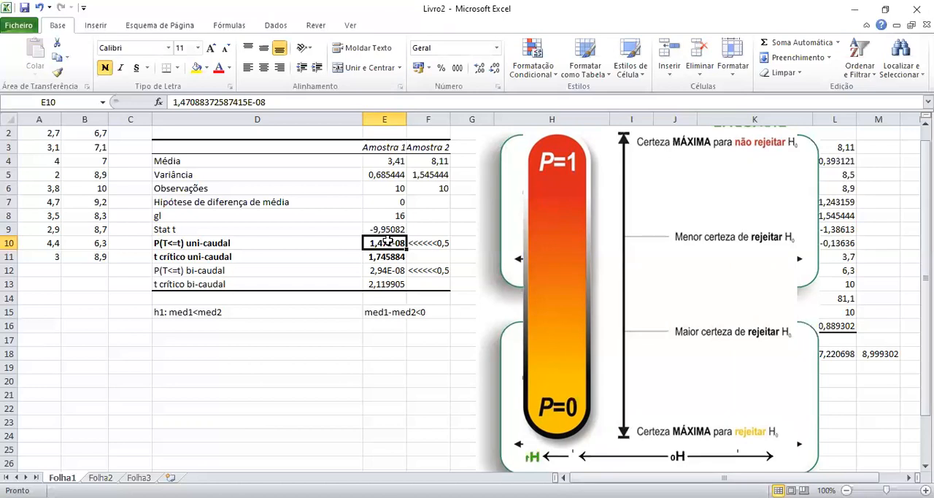
Compare the two sample means in E4:F4 with the hypothesized mean difference in E7 and the h1 hypothesis in D15.
{"action": "scroll", "coordinate": [394, 223], "scroll_direction": "up", "scroll_amount": 1}
{"action": "left_click", "coordinate": [394, 176]}
{"action": "left_click", "coordinate": [439, 173]}
{"action": "left_click", "coordinate": [388, 178]}
{"action": "left_click", "coordinate": [440, 176]}
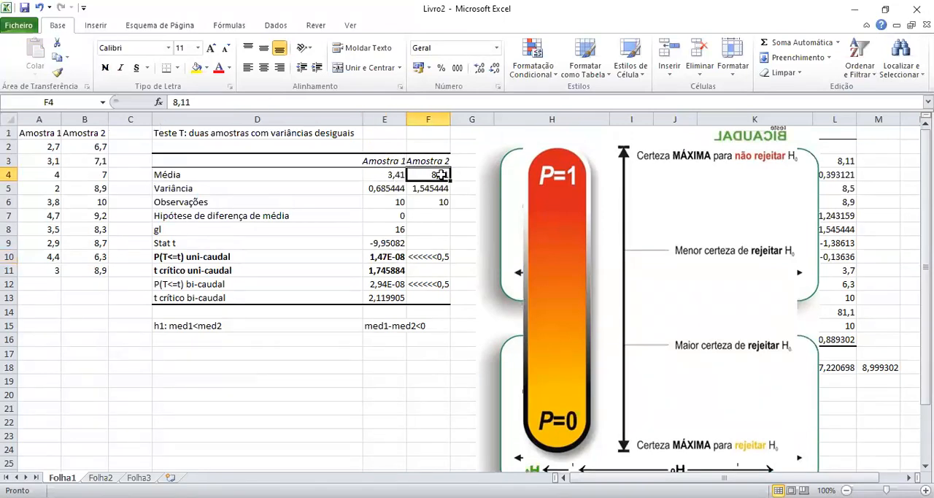
{"action": "left_click", "coordinate": [381, 175]}
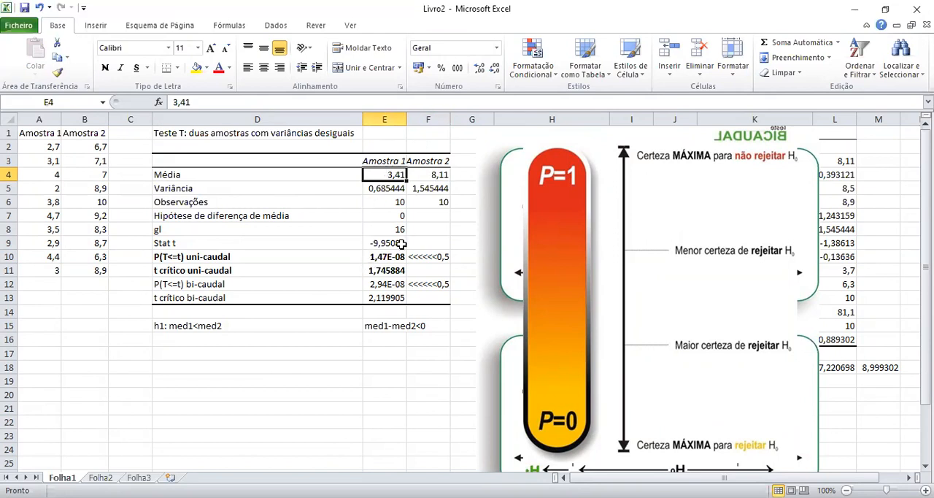
{"action": "left_click", "coordinate": [394, 217]}
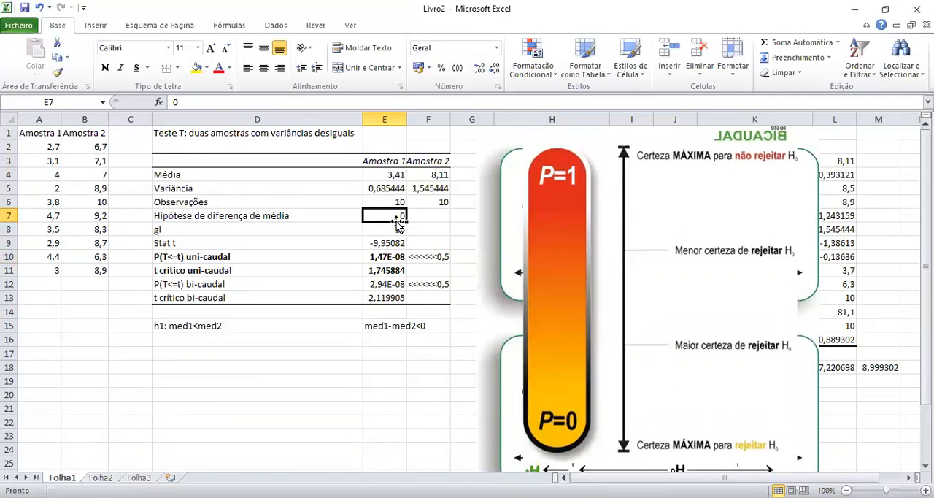
{"action": "left_click", "coordinate": [205, 330]}
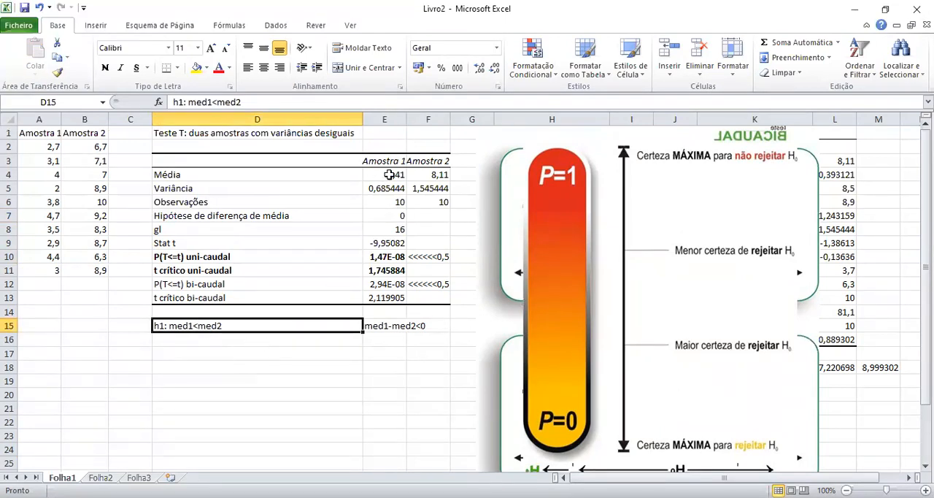
{"action": "left_click_drag", "start_coordinate": [383, 175], "coordinate": [440, 175]}
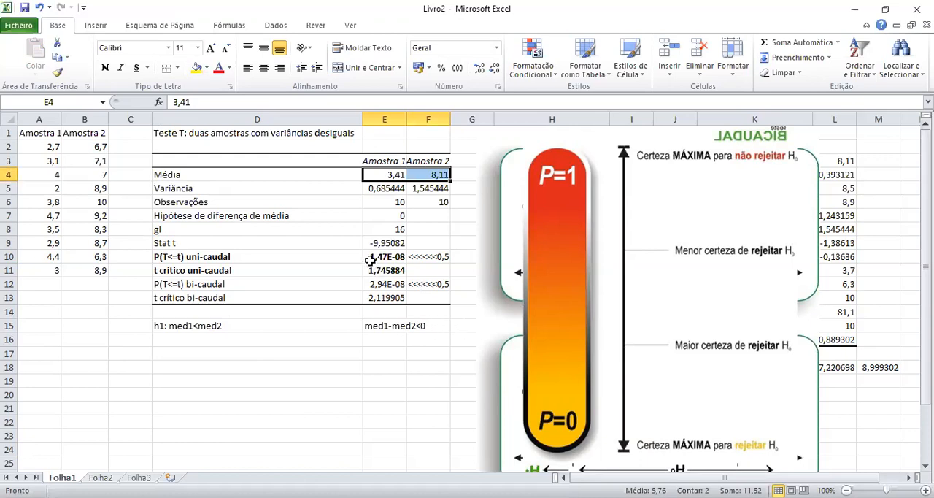
Compare the one-tailed P and critical t rows in D10:E11 with the two-tailed critical t row in D13:E13.
{"action": "left_click_drag", "start_coordinate": [167, 258], "coordinate": [372, 257]}
{"action": "left_click_drag", "start_coordinate": [190, 272], "coordinate": [376, 276]}
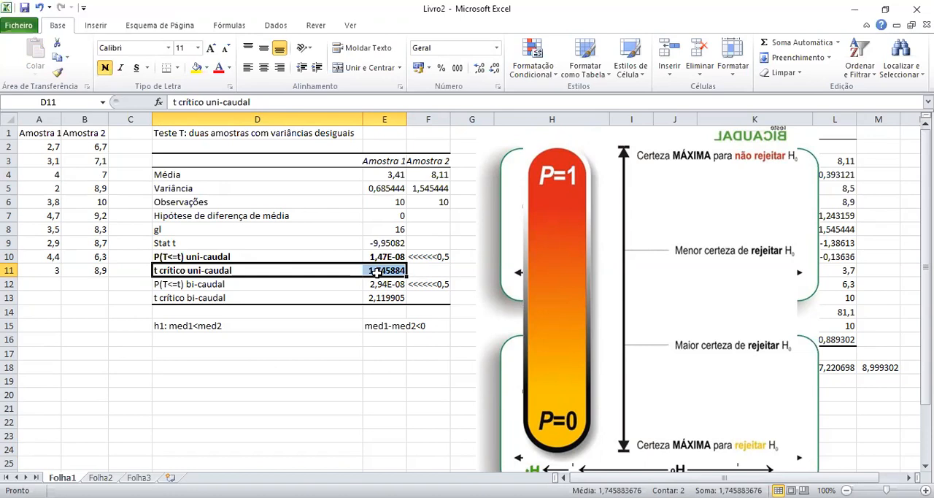
{"action": "left_click_drag", "start_coordinate": [184, 299], "coordinate": [392, 296]}
{"action": "left_click_drag", "start_coordinate": [182, 268], "coordinate": [373, 269]}
{"action": "left_click_drag", "start_coordinate": [164, 295], "coordinate": [376, 296]}
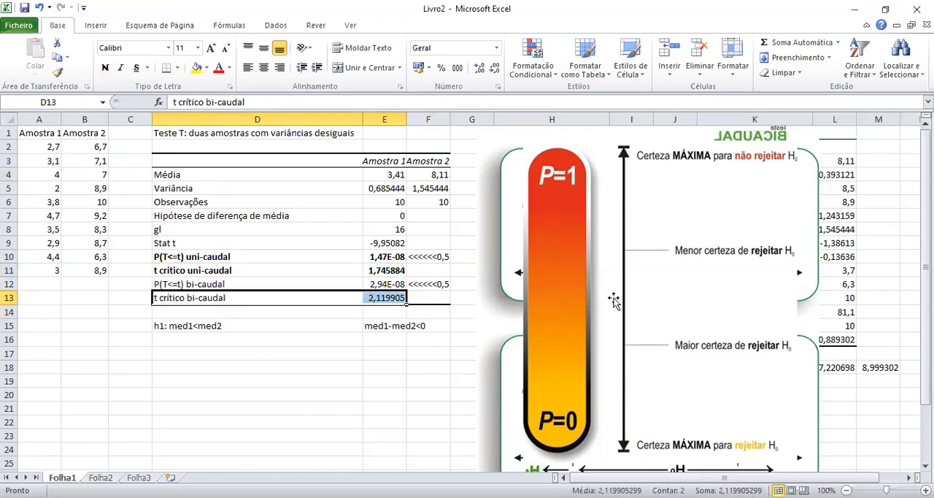
Compare the P values in E10 and E12, and move the P scale picture off the bicaudal and unicaudal diagrams to below row 16.
{"action": "left_click_drag", "start_coordinate": [602, 300], "coordinate": [218, 415]}
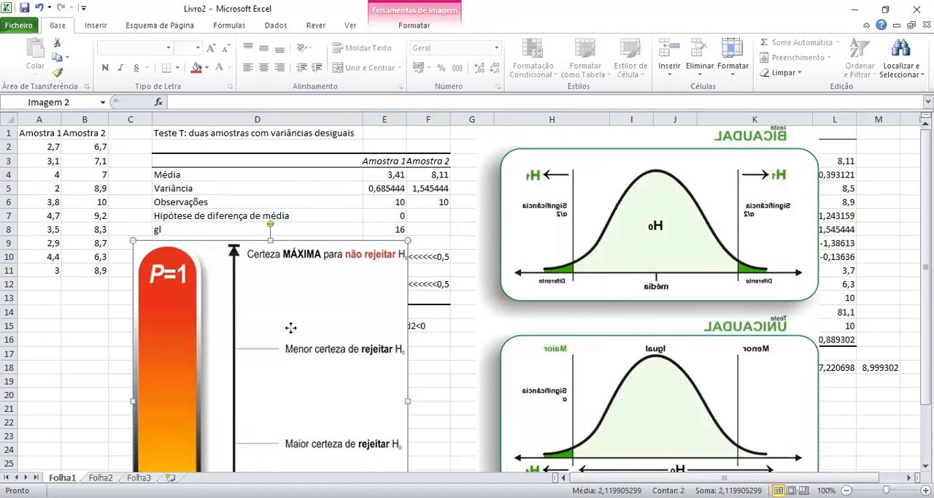
{"action": "left_click_drag", "start_coordinate": [654, 207], "coordinate": [670, 231]}
{"action": "left_click", "coordinate": [382, 258]}
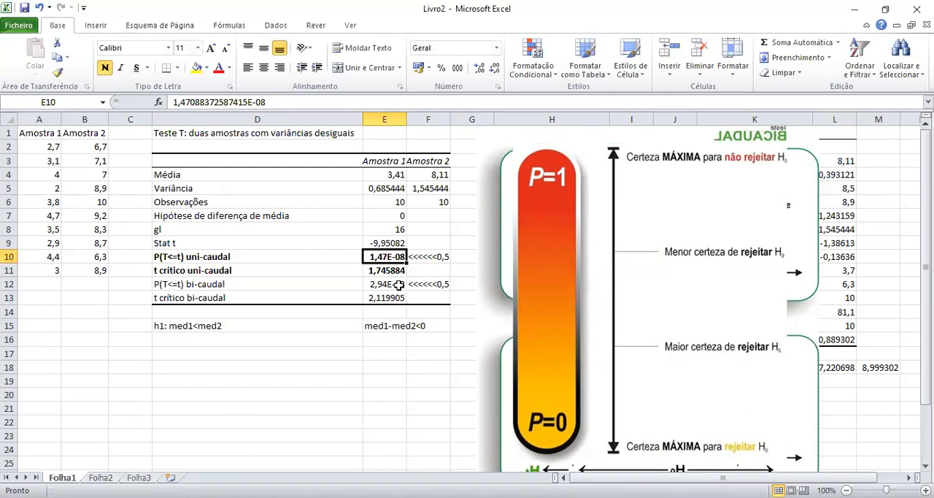
{"action": "left_click", "coordinate": [395, 283], "text": "ctrl"}
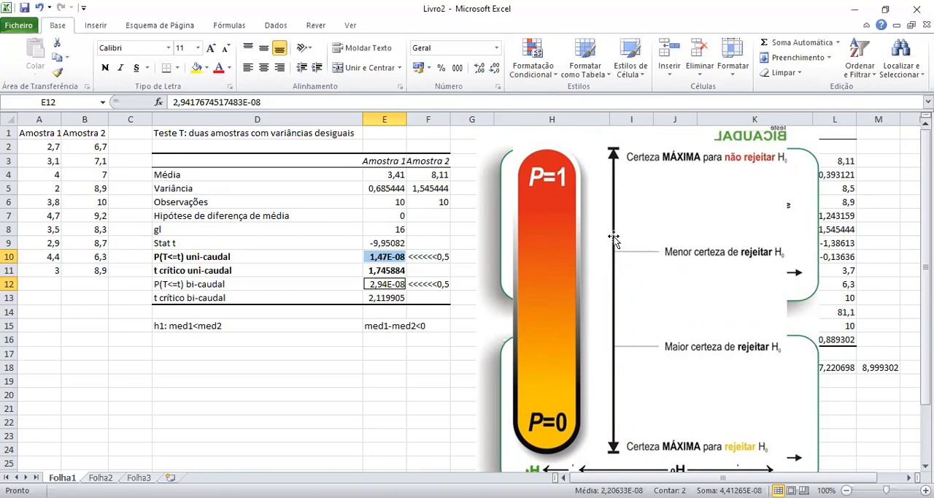
{"action": "left_click_drag", "start_coordinate": [632, 230], "coordinate": [585, 326]}
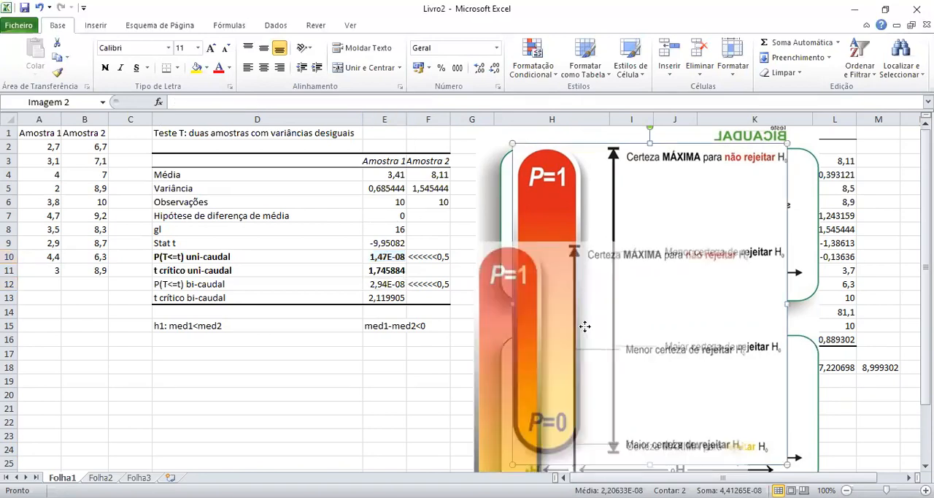
{"action": "left_click_drag", "start_coordinate": [290, 435], "coordinate": [292, 444]}
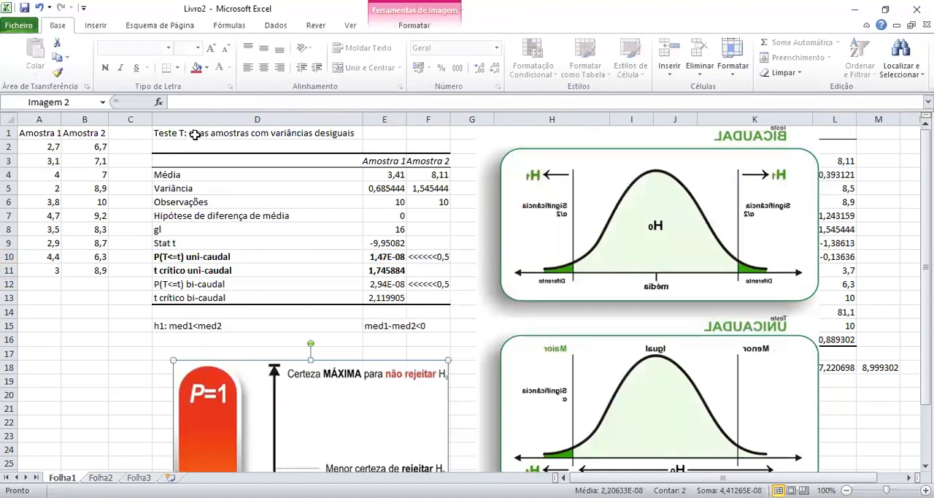
Run the unequal-variance T test on A1:A11 and B1:B11 with mean difference 5 and output at A18, moving the P scale picture off that area.
{"action": "left_click", "coordinate": [272, 28]}
{"action": "left_click", "coordinate": [837, 45]}
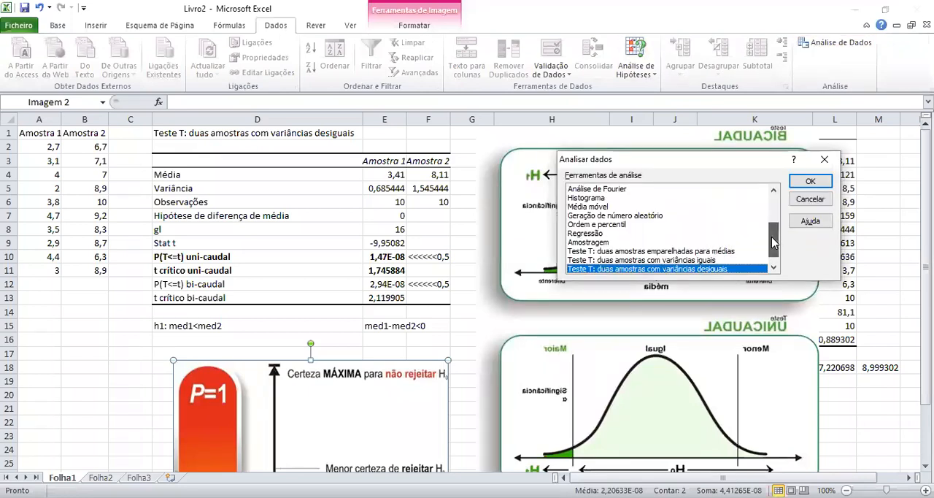
{"action": "left_click", "coordinate": [821, 188]}
{"action": "left_click_drag", "start_coordinate": [733, 197], "coordinate": [701, 206]}
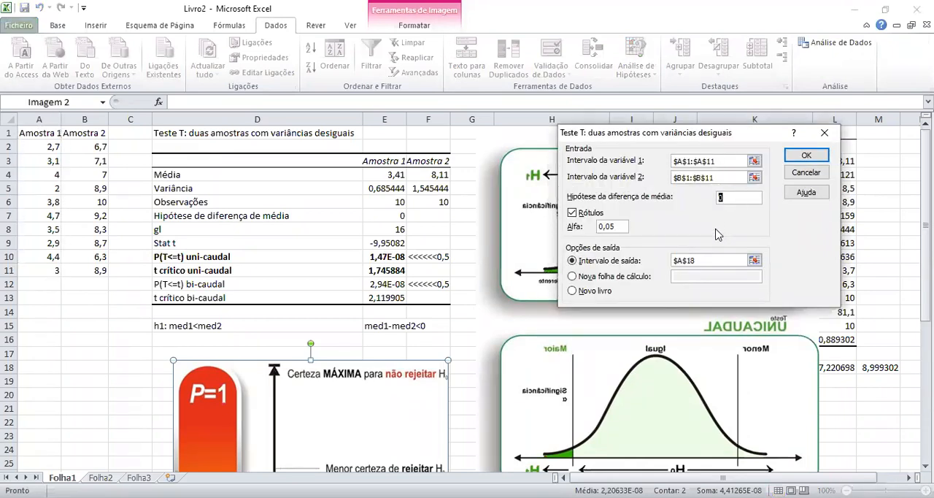
{"action": "type", "text": "5"}
{"action": "left_click", "coordinate": [719, 264]}
{"action": "left_click_drag", "start_coordinate": [719, 264], "coordinate": [641, 263]}
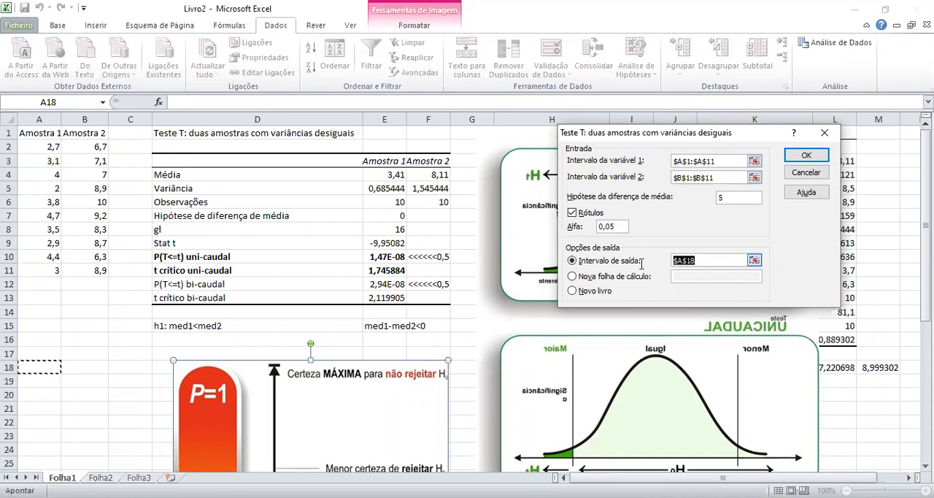
{"action": "left_click", "coordinate": [38, 371]}
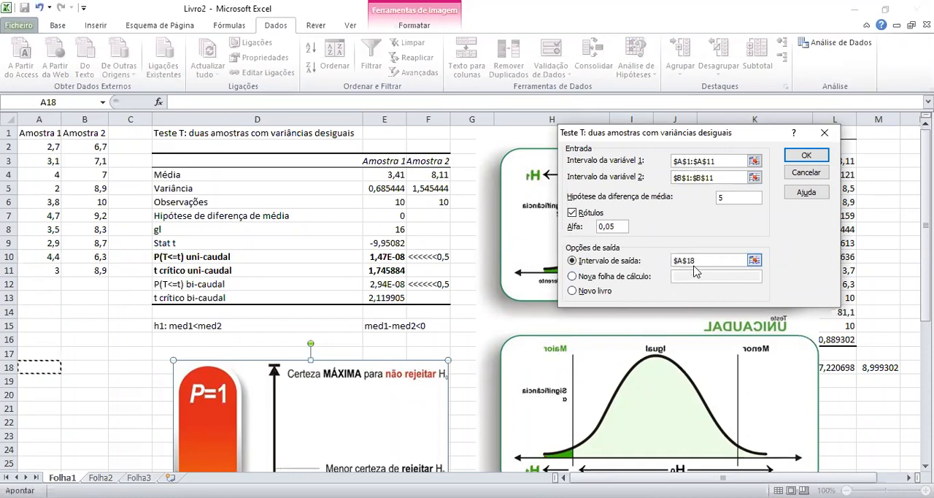
{"action": "left_click", "coordinate": [817, 156]}
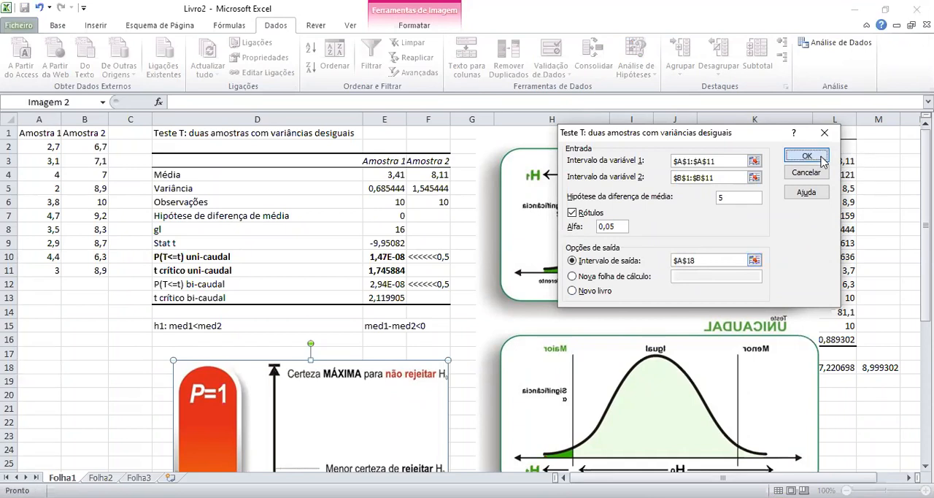
{"action": "mouse_move", "coordinate": [742, 356]}
{"action": "left_mouse_down"}
{"action": "mouse_move", "coordinate": [741, 369]}
{"action": "mouse_move", "coordinate": [742, 356]}
{"action": "left_mouse_up"}
Insert three blank columns before column H and shift the bicaudal and unicaudal diagram further right, away from them.
{"action": "left_click", "coordinate": [514, 116]}
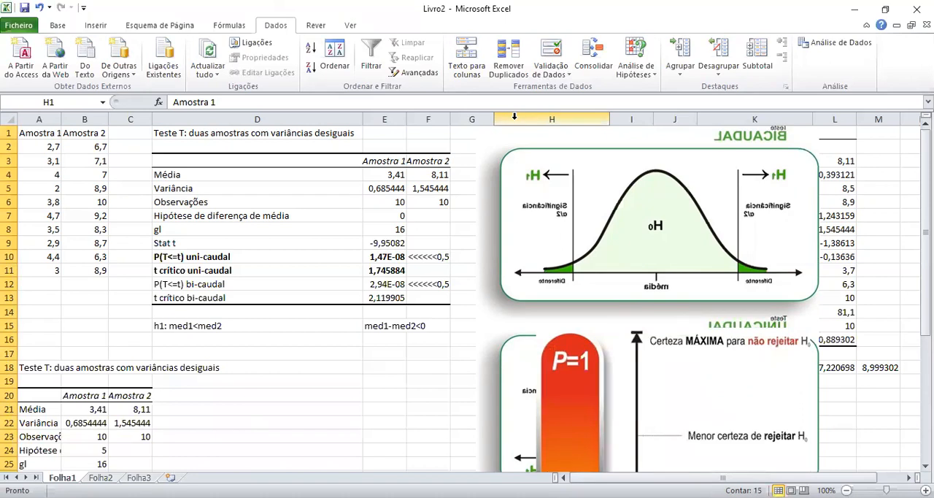
{"action": "right_click", "coordinate": [515, 117]}
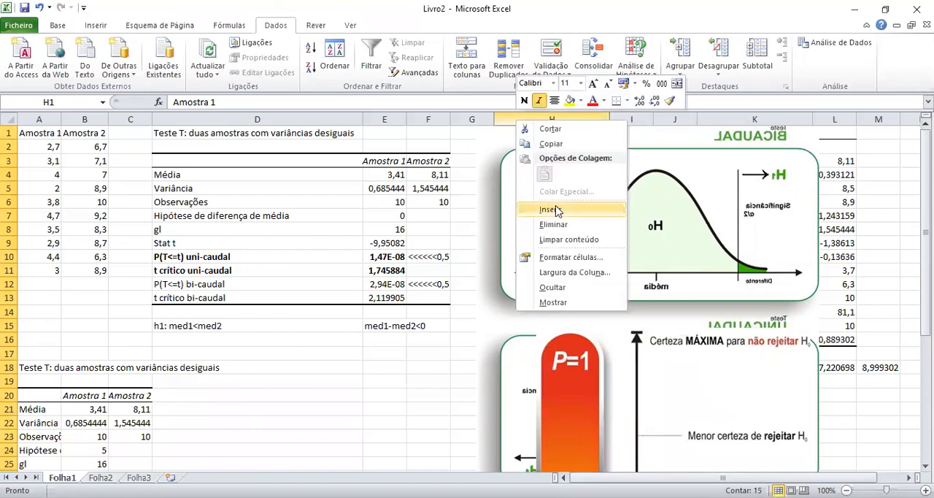
{"action": "left_click", "coordinate": [554, 209]}
{"action": "left_click_drag", "start_coordinate": [760, 200], "coordinate": [930, 216]}
{"action": "right_click", "coordinate": [506, 117]}
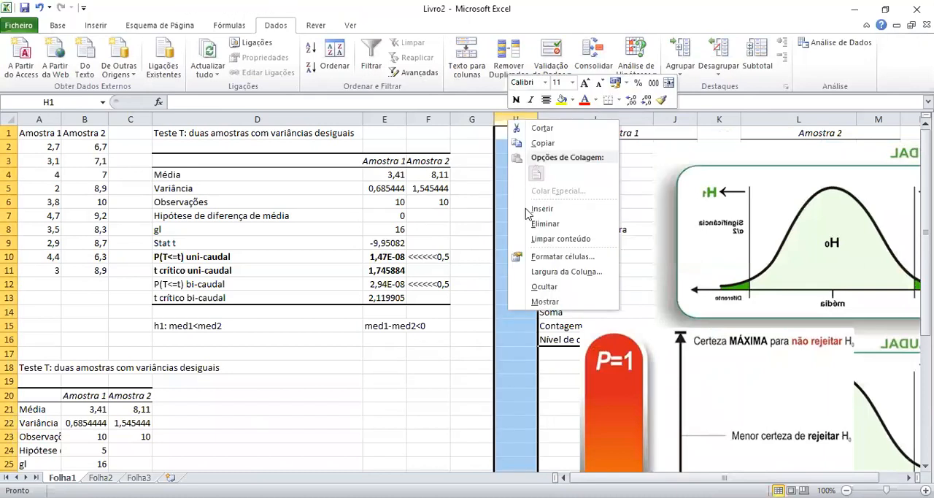
{"action": "left_click", "coordinate": [552, 209]}
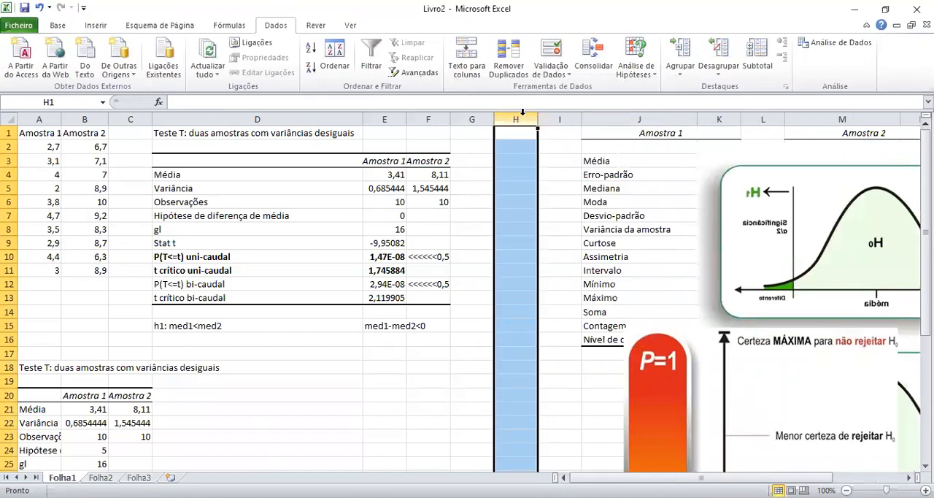
{"action": "right_click", "coordinate": [513, 117]}
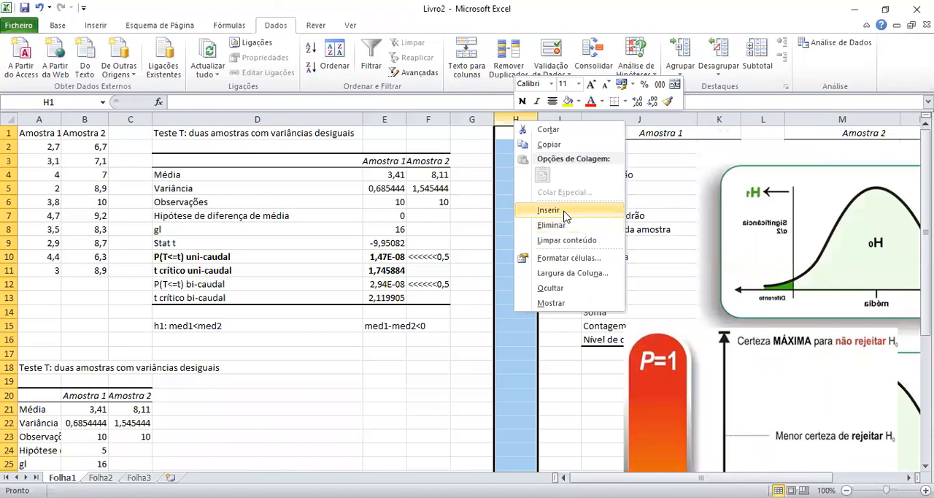
{"action": "left_click", "coordinate": [566, 216]}
{"action": "left_click", "coordinate": [431, 353]}
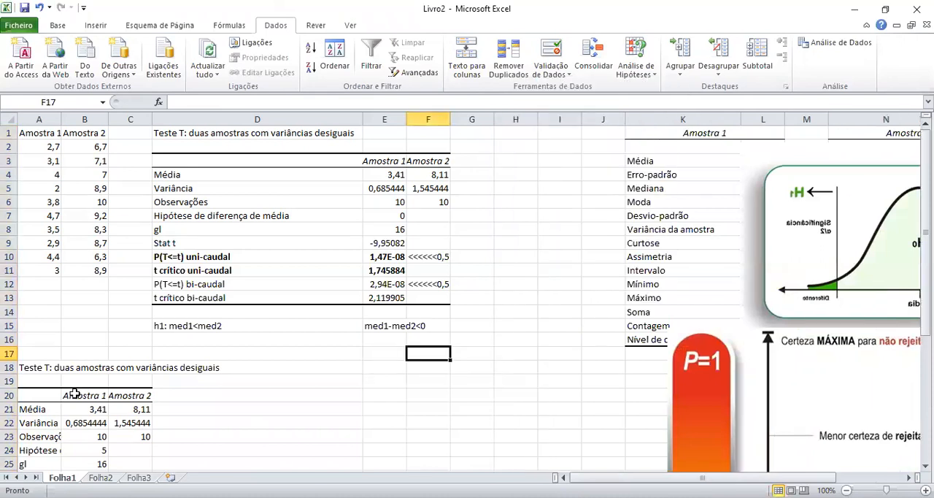
Move the new T test table from A18:C30 to start at G1, and fit column G to its labels.
{"action": "scroll", "coordinate": [29, 292], "scroll_direction": "down", "scroll_amount": 3}
{"action": "left_click_drag", "start_coordinate": [28, 248], "coordinate": [136, 409]}
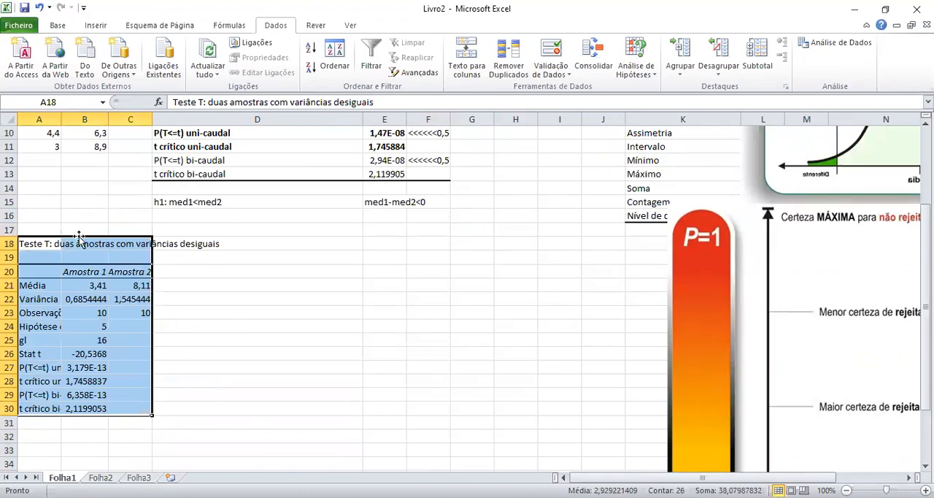
{"action": "left_click_drag", "start_coordinate": [79, 243], "coordinate": [78, 243]}
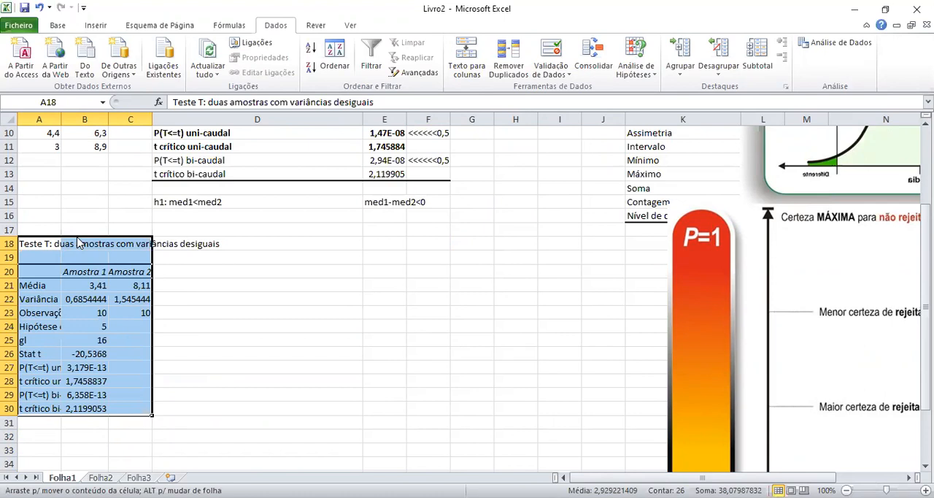
{"action": "left_click_drag", "start_coordinate": [79, 243], "coordinate": [532, 215]}
{"action": "left_click", "coordinate": [545, 295]}
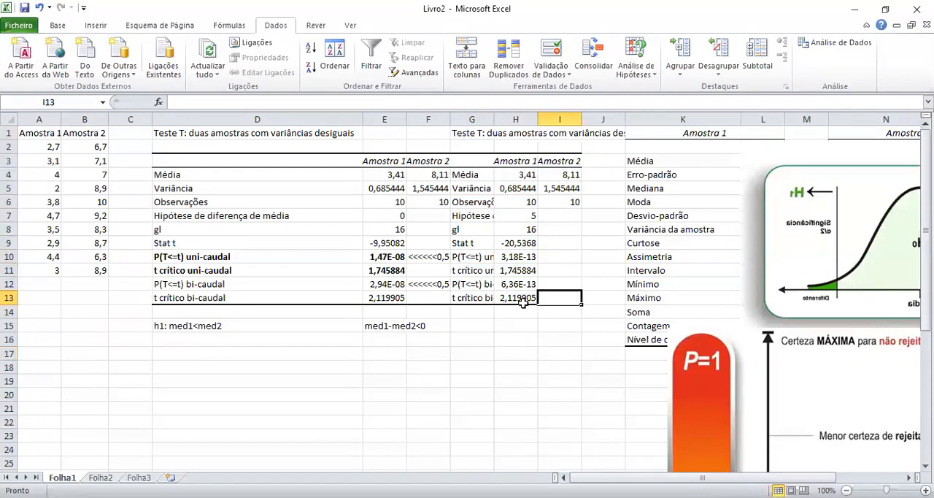
{"action": "double_click", "coordinate": [496, 121]}
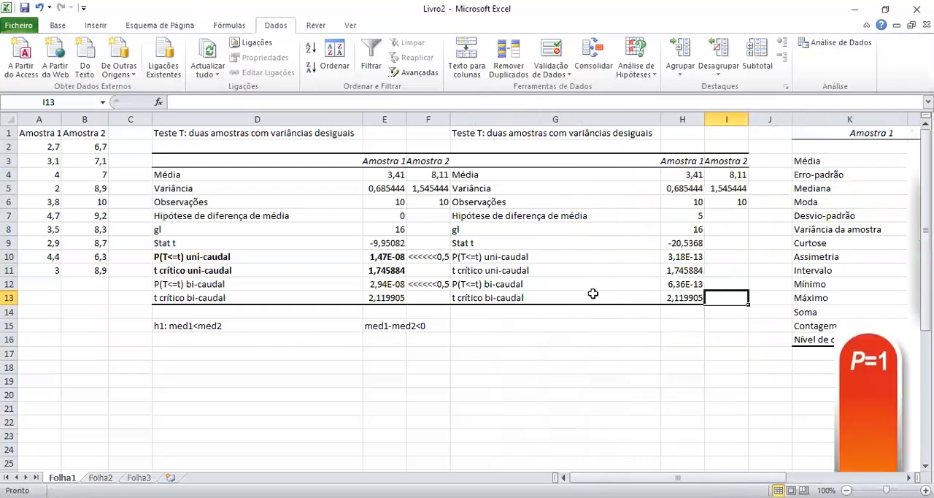
Examine the hypothesized mean difference row of the second T test in G7:H7.
{"action": "left_click", "coordinate": [481, 216]}
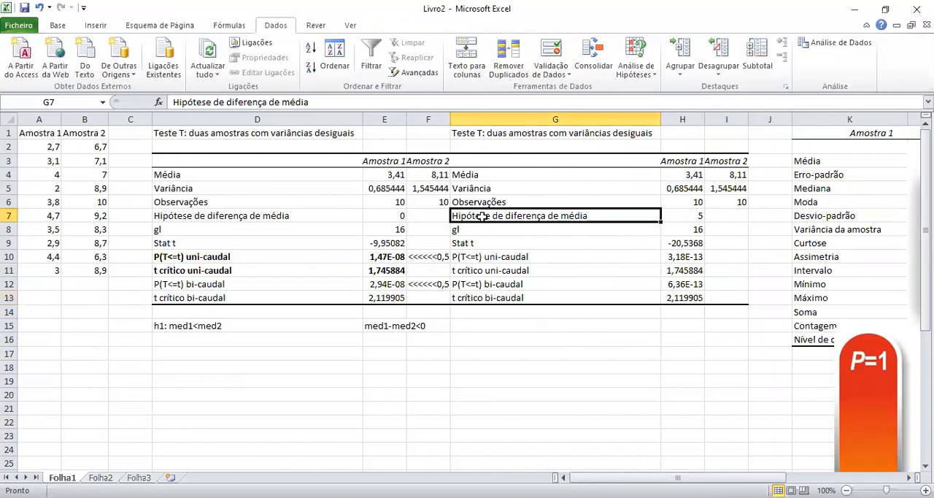
{"action": "left_click_drag", "start_coordinate": [484, 216], "coordinate": [693, 217]}
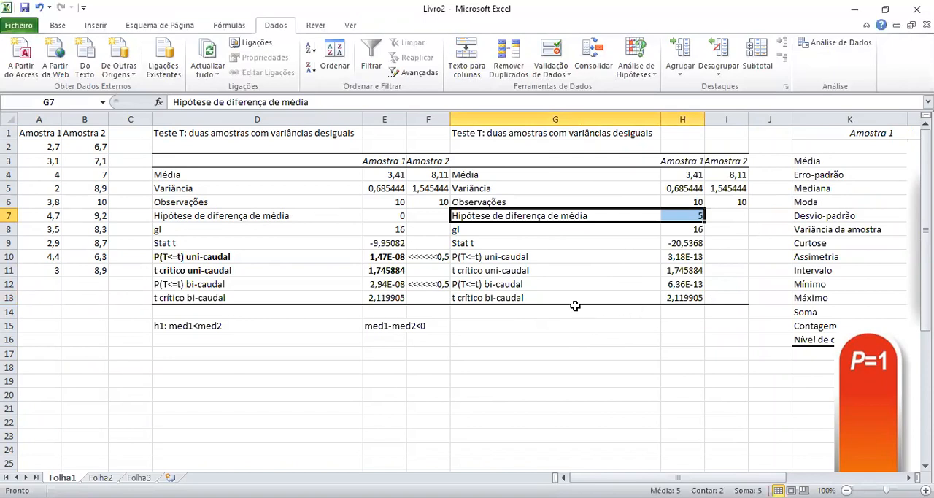
Examine the one- and two-tailed P and critical t rows and the hypothesized difference in the second T test table.
{"action": "left_click_drag", "start_coordinate": [496, 290], "coordinate": [687, 301]}
{"action": "left_click_drag", "start_coordinate": [502, 259], "coordinate": [680, 267]}
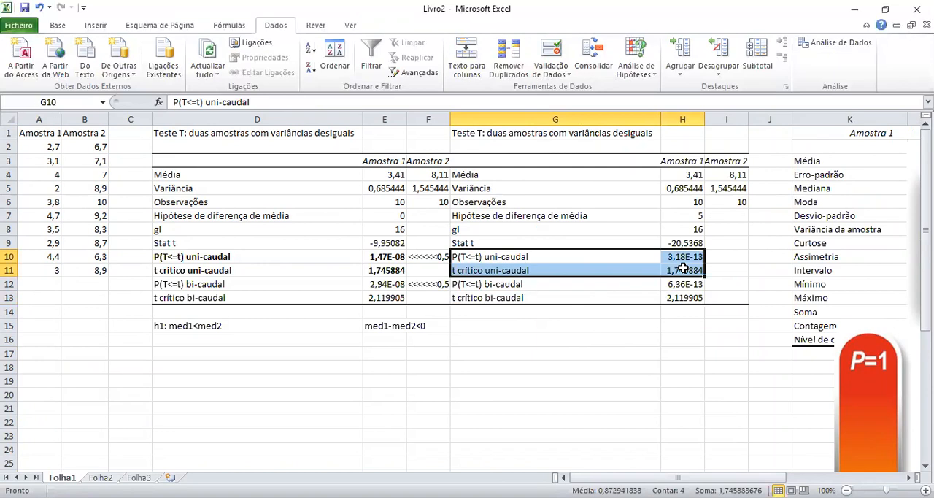
{"action": "left_click", "coordinate": [696, 216]}
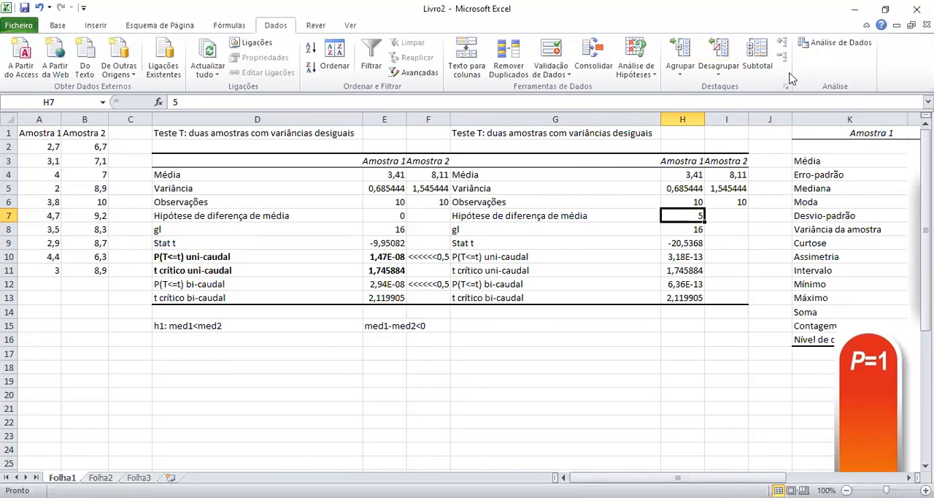
Set up an equal-variance two-sample T test with variable ranges A1:A11 and B1:B11 and hypothesized mean difference 0.
{"action": "left_click", "coordinate": [841, 46]}
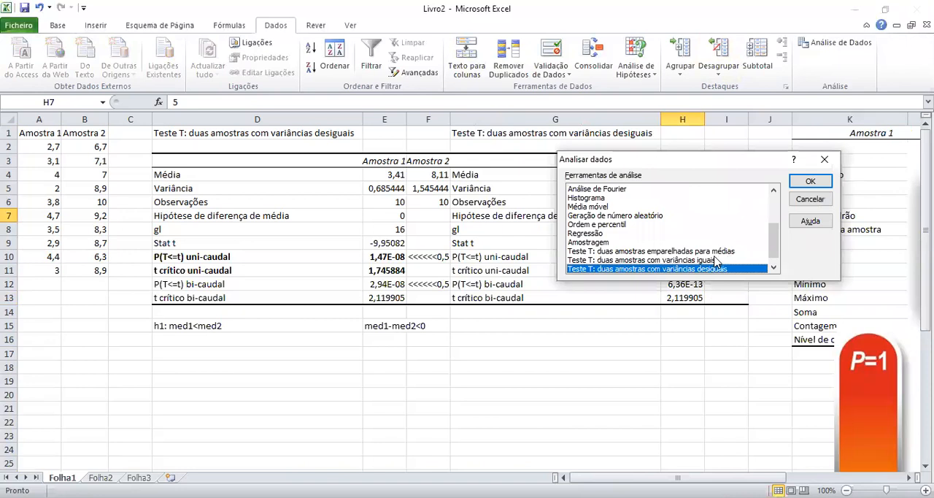
{"action": "left_click", "coordinate": [695, 260]}
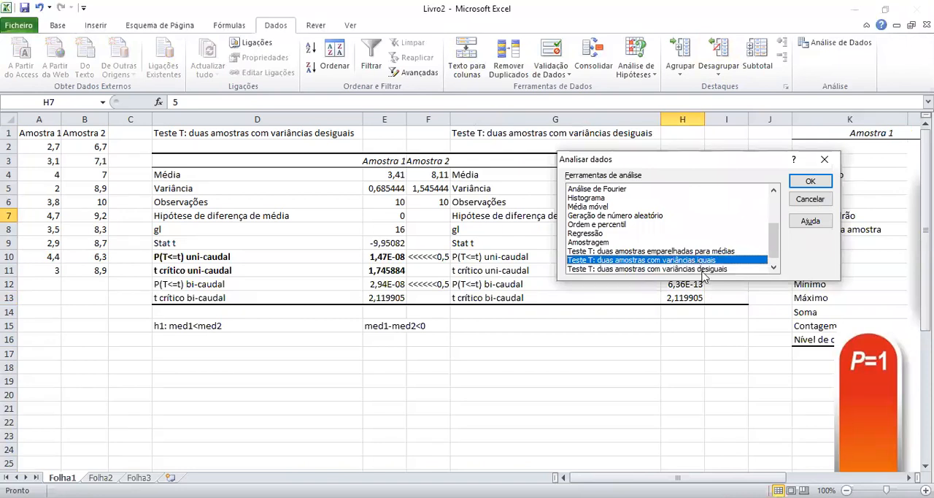
{"action": "left_click", "coordinate": [823, 186]}
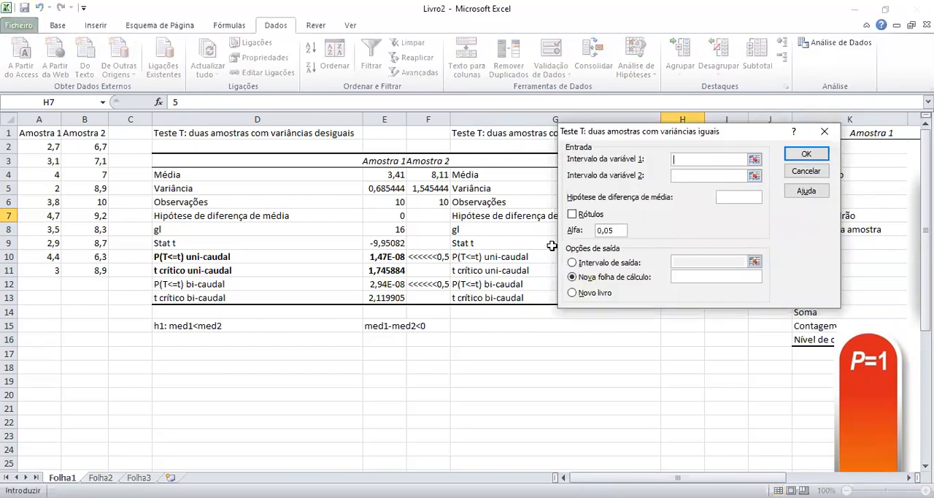
{"action": "left_click", "coordinate": [47, 135]}
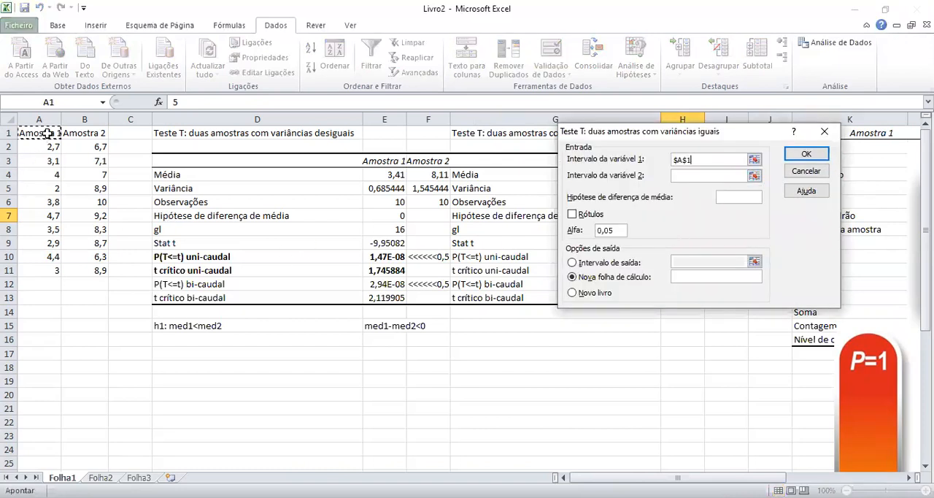
{"action": "left_click_drag", "start_coordinate": [46, 134], "coordinate": [47, 270]}
{"action": "left_click", "coordinate": [698, 177]}
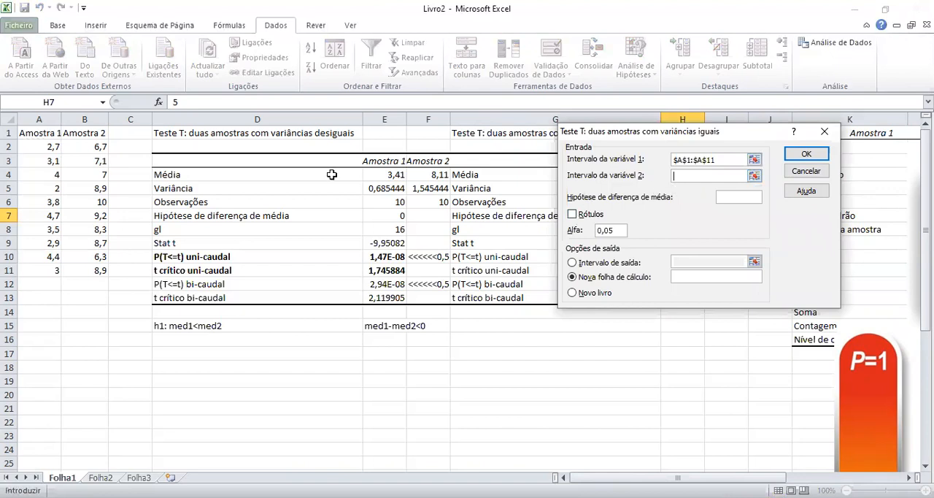
{"action": "left_click", "coordinate": [89, 134]}
{"action": "left_click_drag", "start_coordinate": [89, 135], "coordinate": [89, 270]}
{"action": "left_click", "coordinate": [733, 197]}
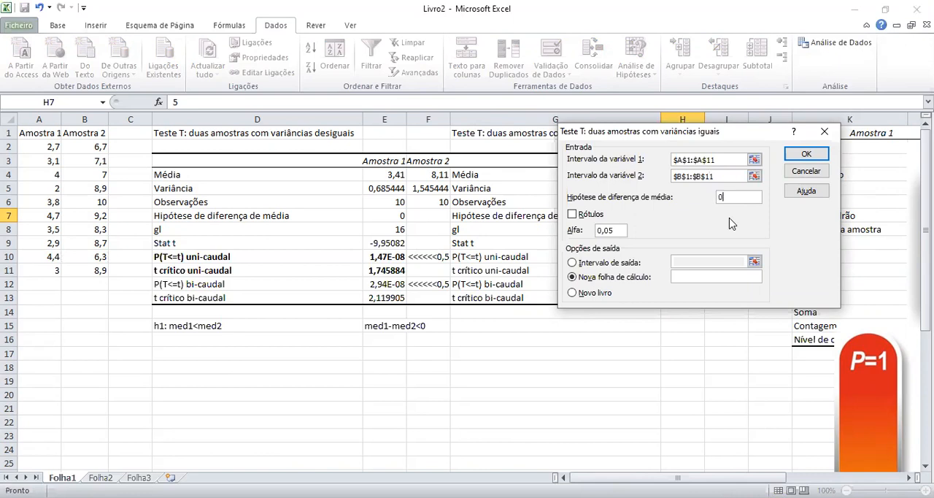
Include the labels, set the output range to G1, and run the equal-variance T test, overwriting the existing table.
{"action": "left_click", "coordinate": [574, 214]}
{"action": "left_click_drag", "start_coordinate": [694, 137], "coordinate": [836, 141]}
{"action": "left_click", "coordinate": [740, 267]}
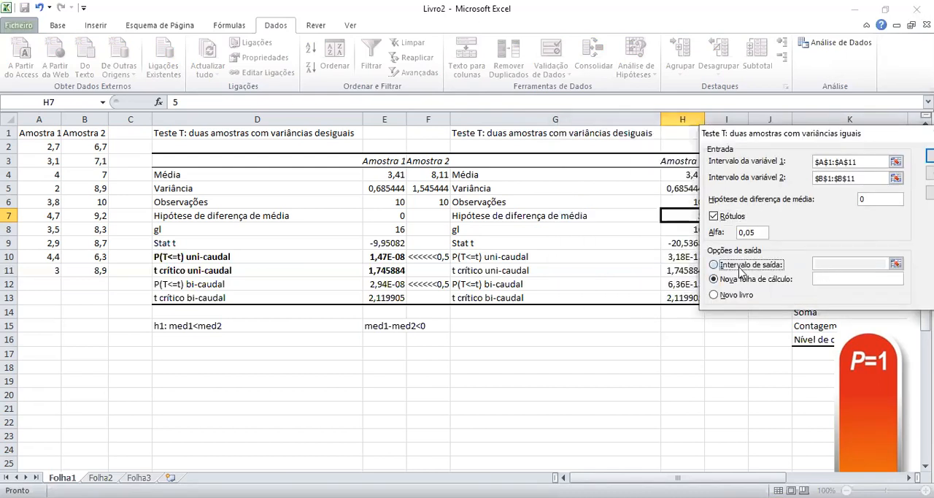
{"action": "left_click", "coordinate": [478, 139]}
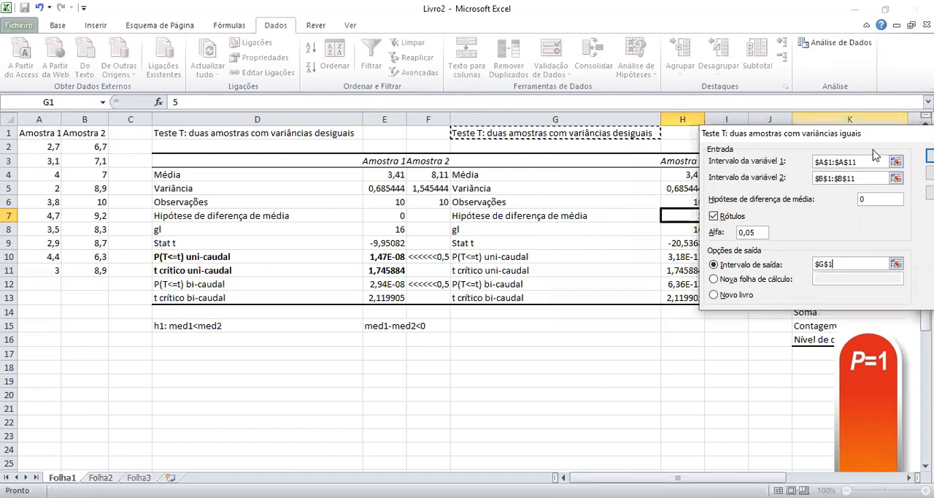
{"action": "left_click_drag", "start_coordinate": [840, 144], "coordinate": [579, 232]}
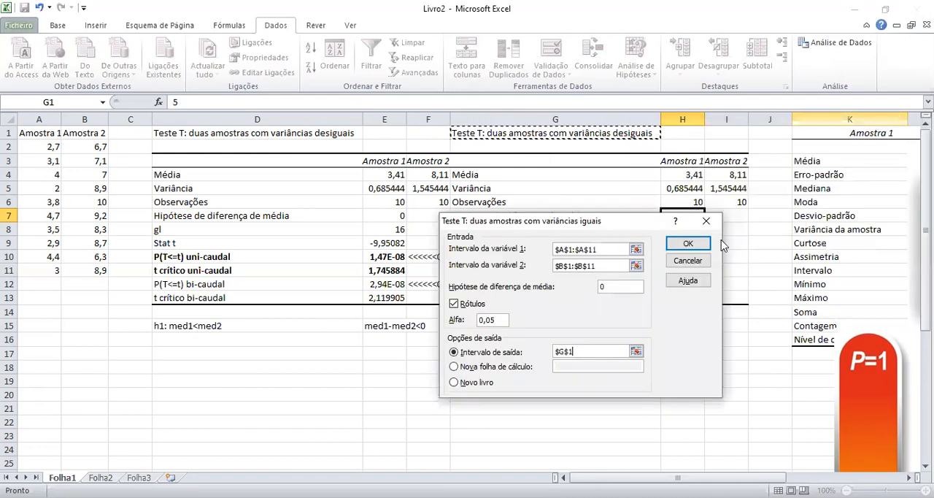
{"action": "left_click", "coordinate": [689, 244]}
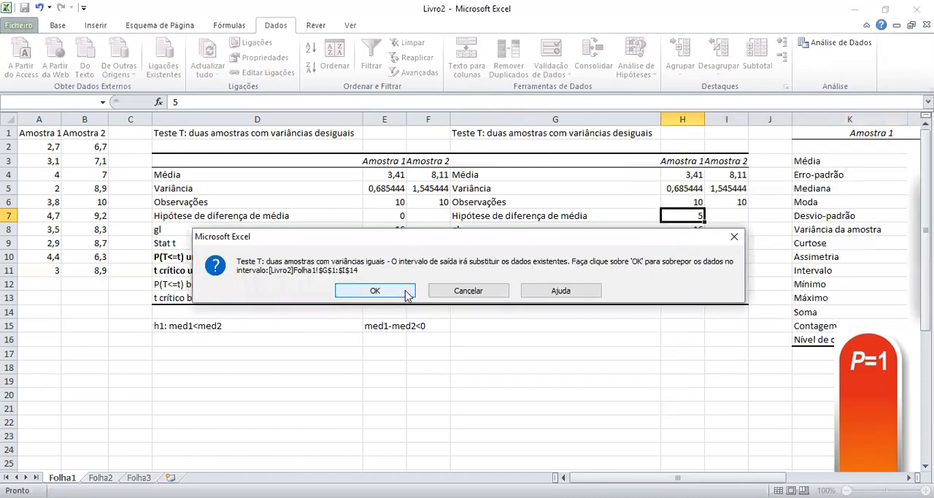
{"action": "left_click", "coordinate": [407, 293]}
{"action": "left_click", "coordinate": [649, 354]}
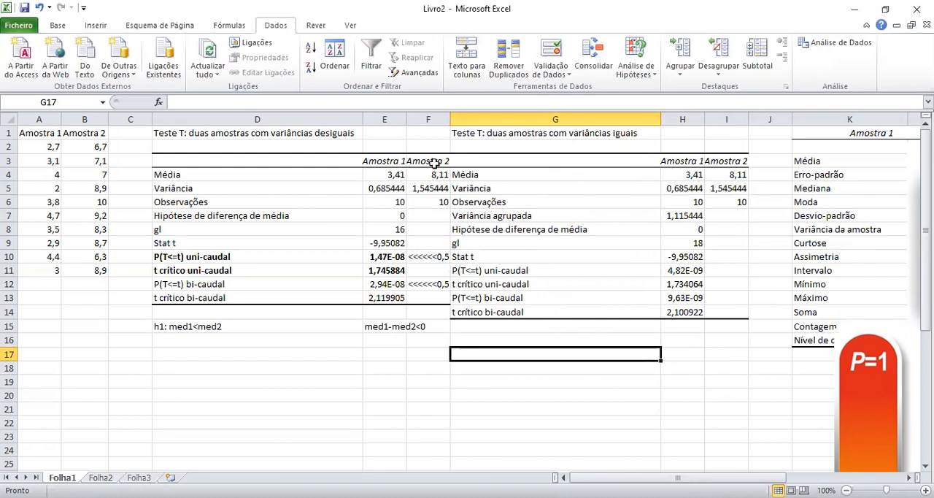
Compare the means, variances and observations of both samples between the unequal- and equal-variance T test tables.
{"action": "left_click_drag", "start_coordinate": [377, 162], "coordinate": [436, 176]}
{"action": "left_click_drag", "start_coordinate": [697, 175], "coordinate": [741, 175]}
{"action": "left_click_drag", "start_coordinate": [385, 188], "coordinate": [431, 188]}
{"action": "left_click_drag", "start_coordinate": [693, 188], "coordinate": [736, 202]}
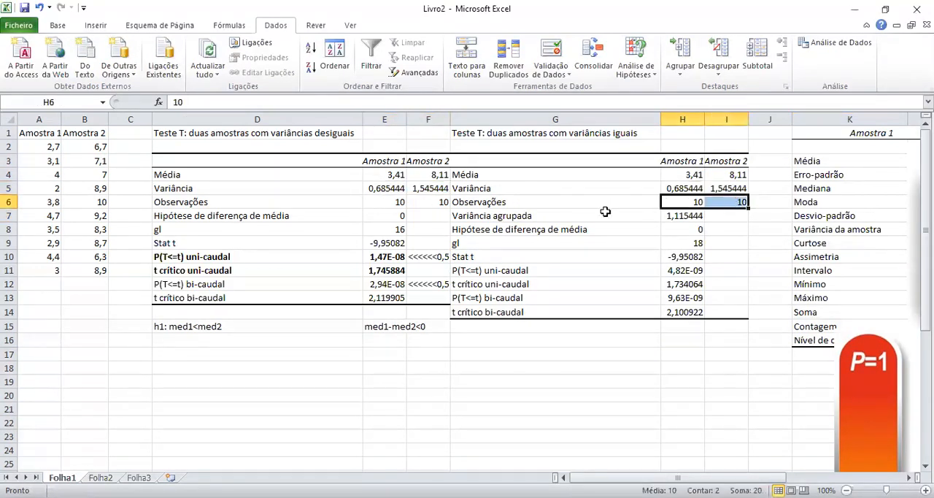
{"action": "left_click_drag", "start_coordinate": [402, 205], "coordinate": [417, 205]}
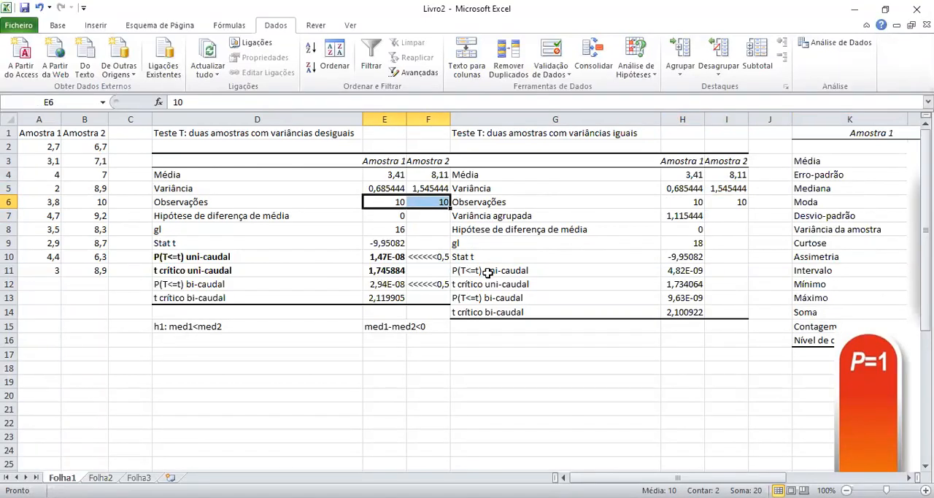
Examine the pooled variance, hypothesized mean difference, degrees of freedom and t statistic in the equal-variance table.
{"action": "left_click", "coordinate": [522, 217]}
{"action": "left_click_drag", "start_coordinate": [657, 215], "coordinate": [683, 216]}
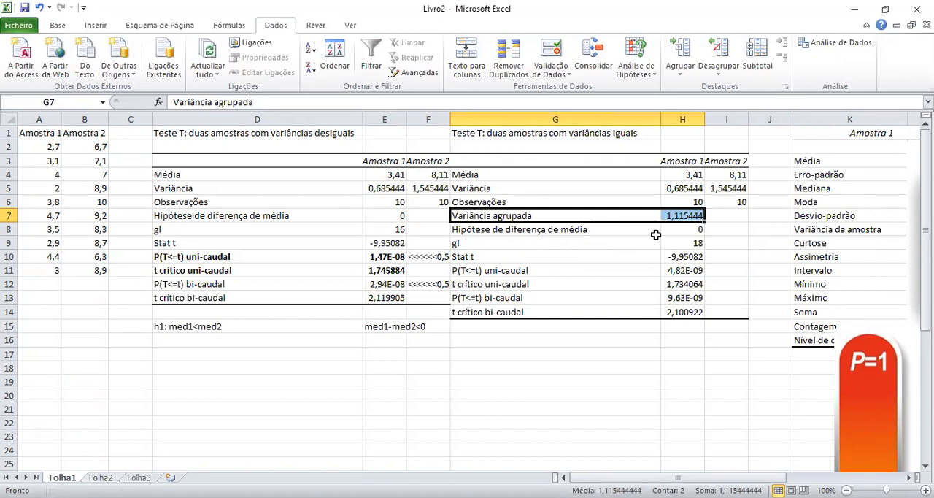
{"action": "left_click", "coordinate": [574, 229]}
{"action": "left_click_drag", "start_coordinate": [574, 229], "coordinate": [689, 230]}
{"action": "left_click", "coordinate": [607, 245]}
{"action": "left_click_drag", "start_coordinate": [606, 245], "coordinate": [670, 246]}
{"action": "left_click_drag", "start_coordinate": [514, 259], "coordinate": [685, 264]}
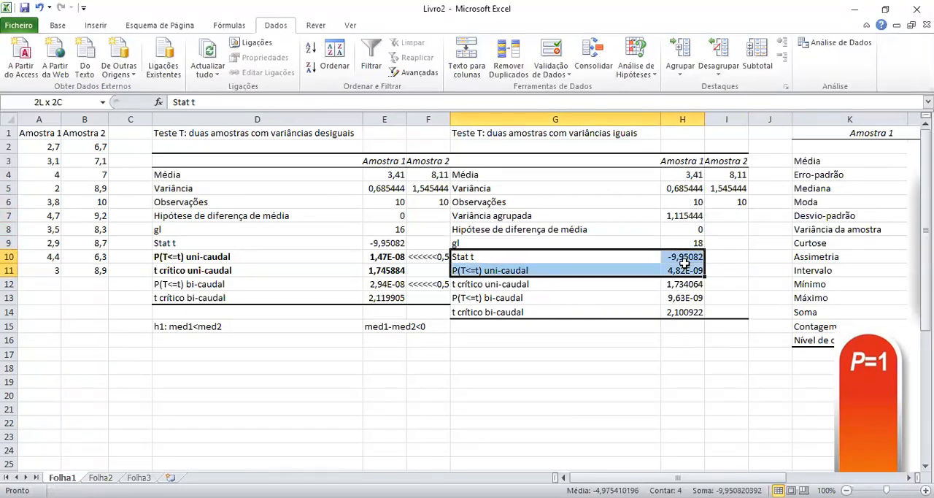
{"action": "left_click", "coordinate": [686, 259]}
Examine the one- and two-tailed P and critical t values of the equal-variance test, comparing the two-tailed P with the unequal-variance table.
{"action": "left_click_drag", "start_coordinate": [538, 275], "coordinate": [679, 316]}
{"action": "left_click_drag", "start_coordinate": [529, 297], "coordinate": [680, 314]}
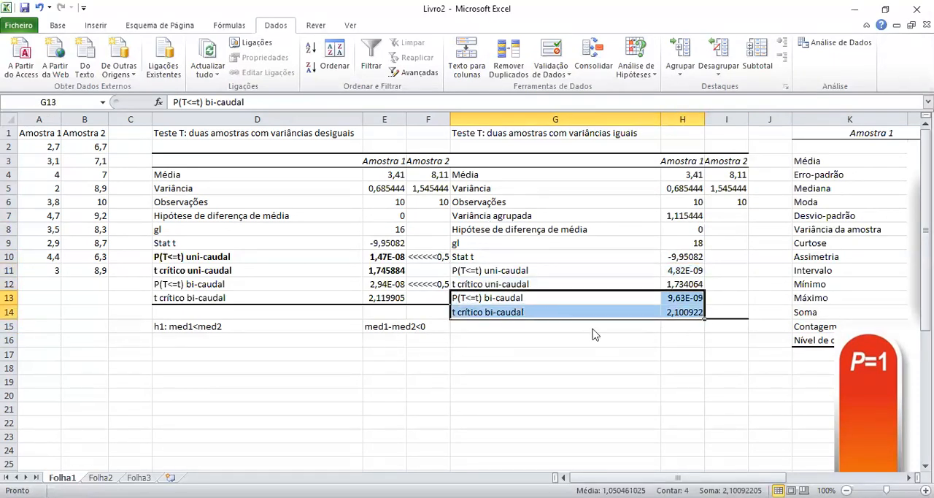
{"action": "left_click", "coordinate": [548, 312]}
{"action": "left_click", "coordinate": [533, 293]}
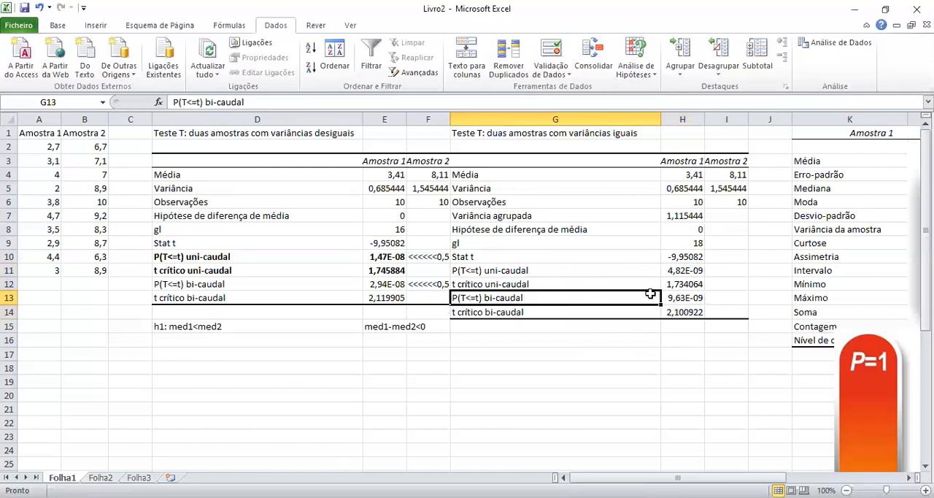
{"action": "left_click", "coordinate": [692, 296]}
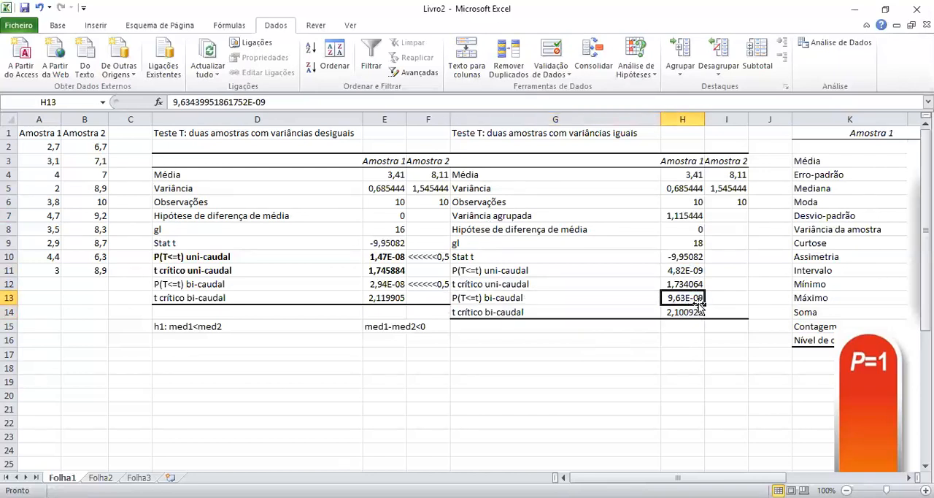
{"action": "left_click", "coordinate": [398, 285]}
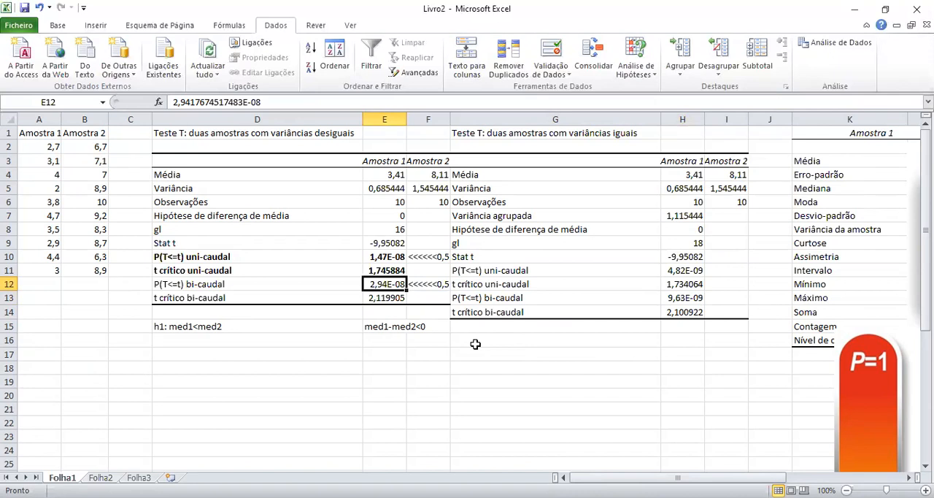
{"action": "left_click", "coordinate": [684, 296]}
{"action": "left_click", "coordinate": [674, 269]}
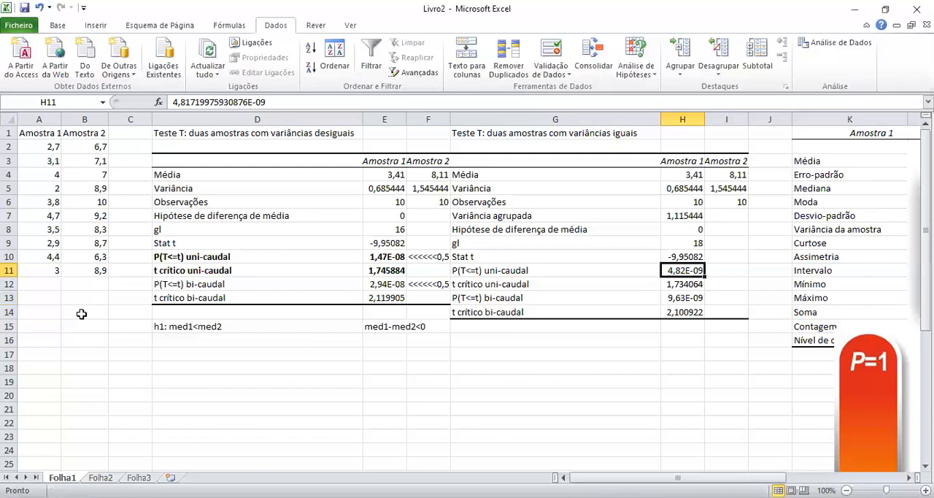
Set up a two-sample Z test for means with variable ranges A1:A11 and B1:B11 and hypothesized mean difference 0.
{"action": "left_click", "coordinate": [829, 45]}
{"action": "left_click_drag", "start_coordinate": [654, 330], "coordinate": [660, 359]}
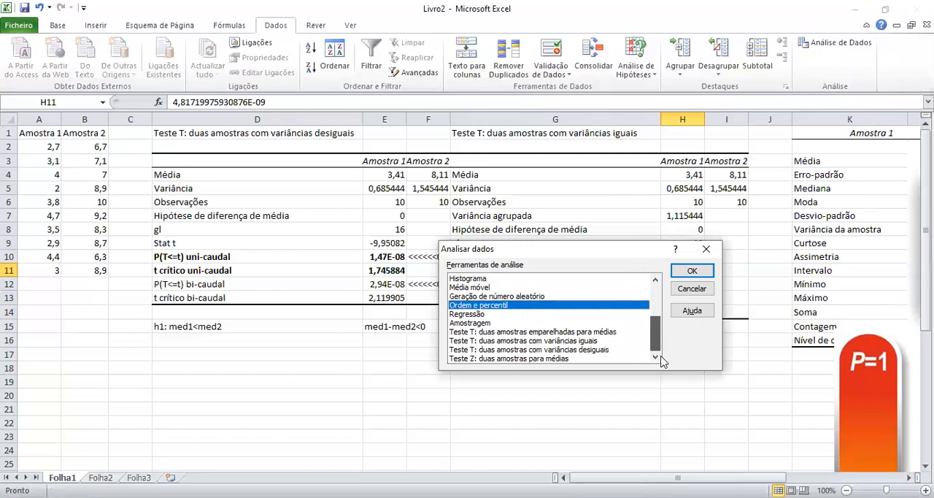
{"action": "left_click", "coordinate": [495, 359]}
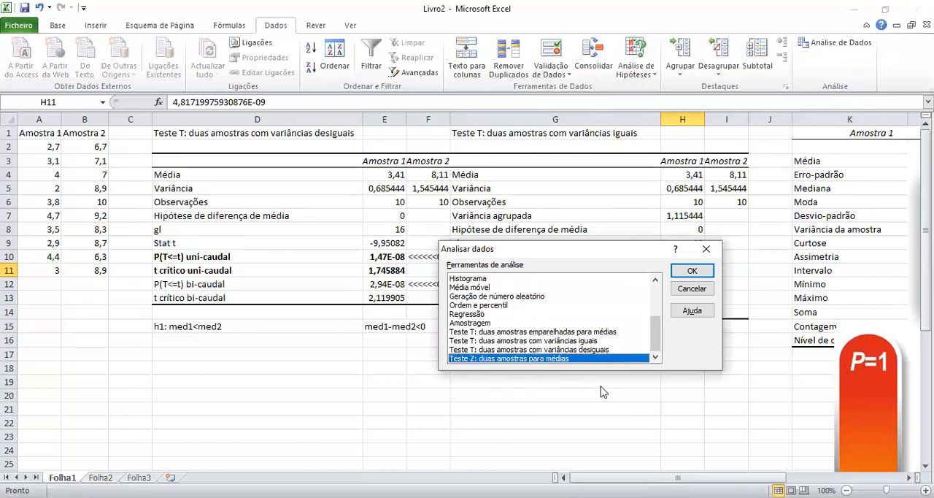
{"action": "left_click", "coordinate": [693, 271]}
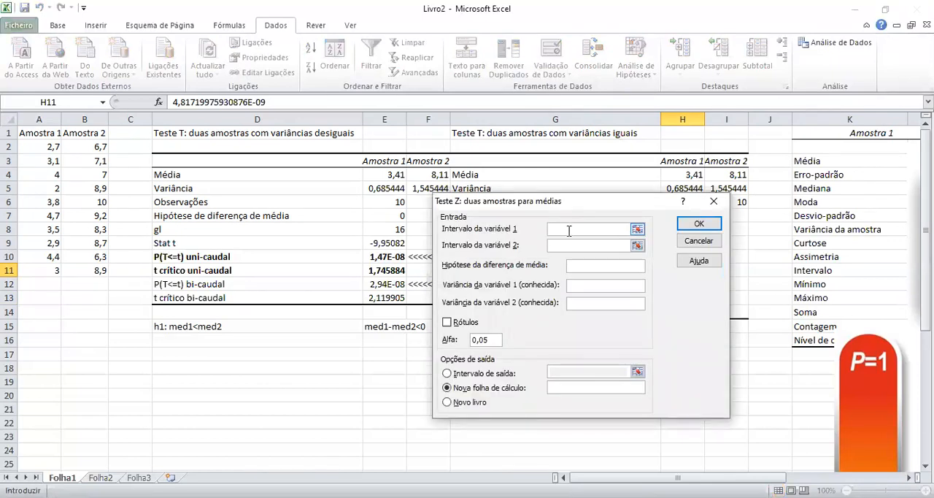
{"action": "left_click", "coordinate": [48, 133]}
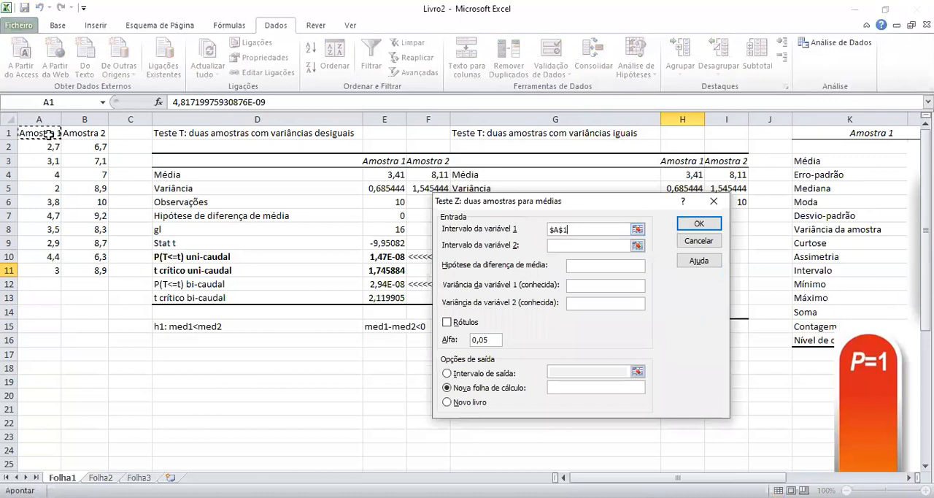
{"action": "key", "text": "ctrl+shift+Down"}
{"action": "left_click", "coordinate": [576, 246]}
{"action": "left_click", "coordinate": [97, 135]}
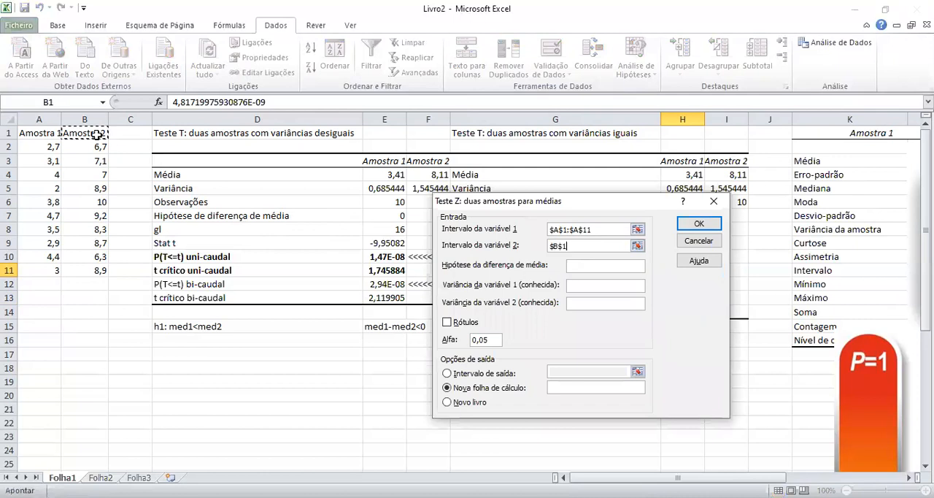
{"action": "key", "text": "ctrl+shift+Down"}
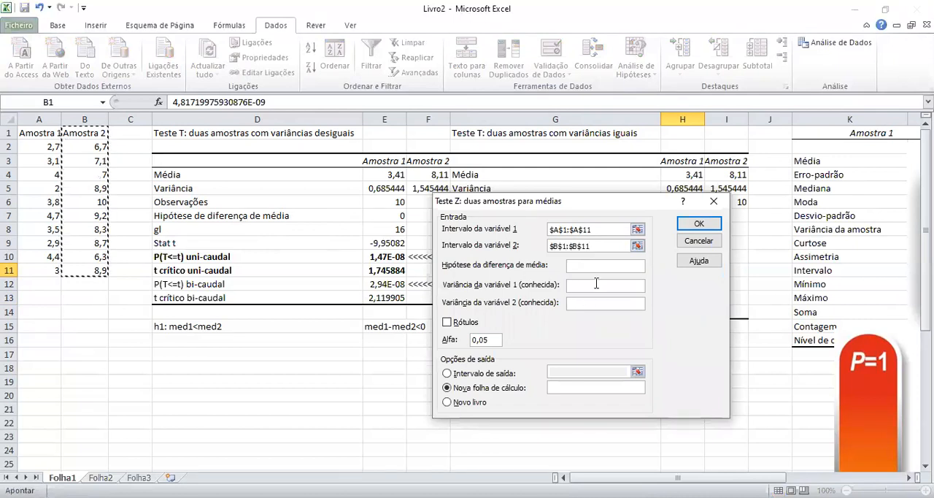
{"action": "left_click", "coordinate": [586, 266]}
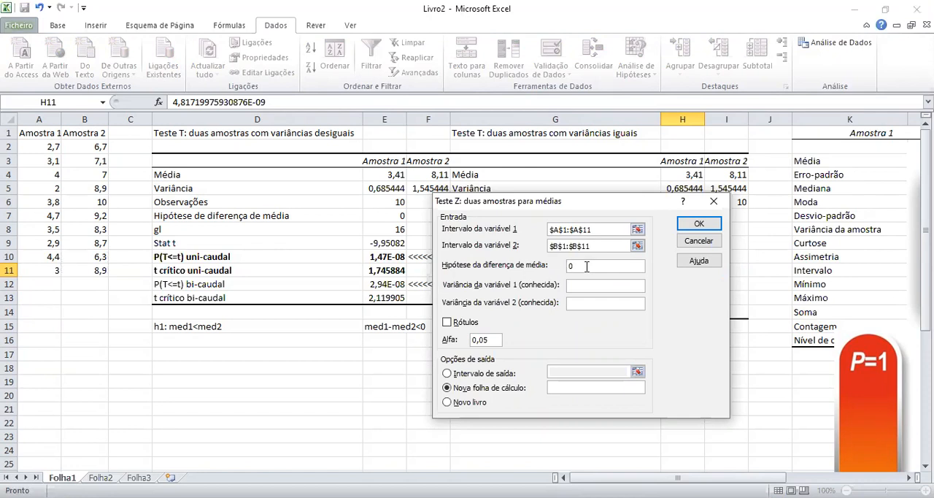
Enter known variances 4 and 9, include labels, and run the Z test with output at G1, overwriting the existing table.
{"action": "left_click", "coordinate": [580, 302]}
{"action": "double_click", "coordinate": [584, 304]}
{"action": "left_click", "coordinate": [467, 322]}
{"action": "left_click", "coordinate": [475, 374]}
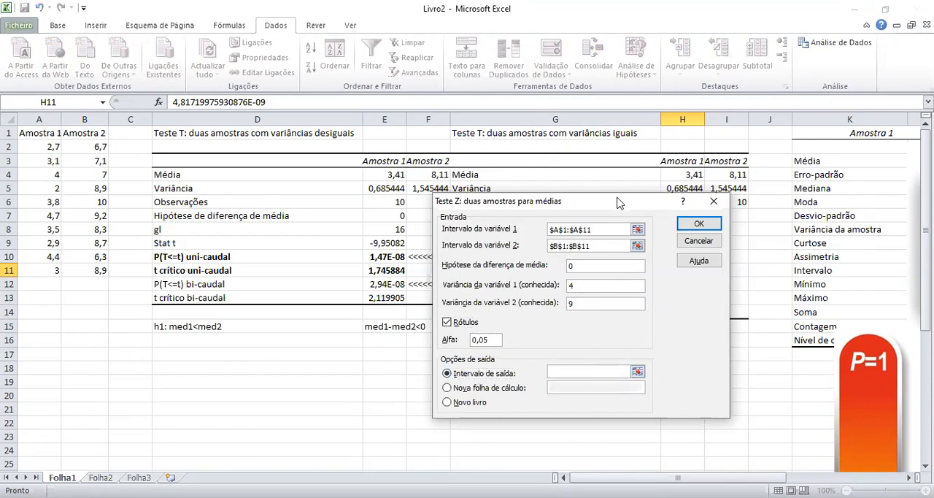
{"action": "left_click_drag", "start_coordinate": [599, 205], "coordinate": [690, 262]}
{"action": "left_click", "coordinate": [479, 132]}
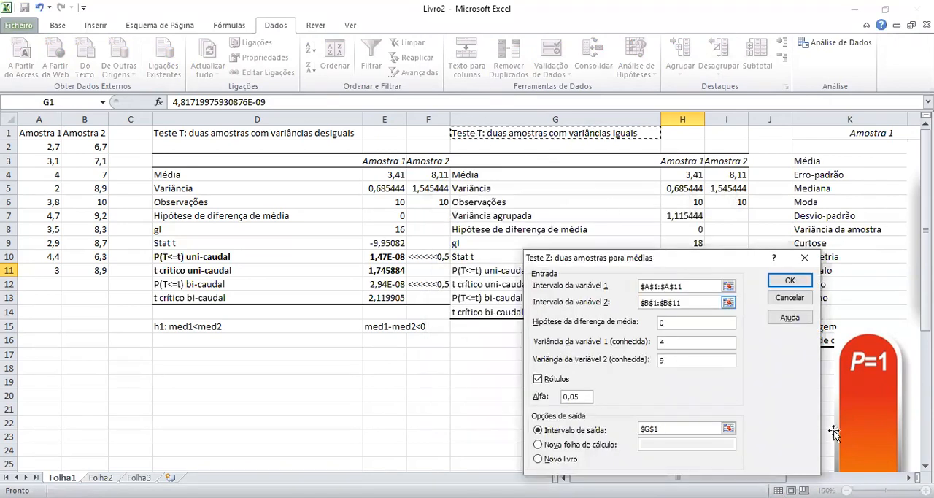
{"action": "left_click", "coordinate": [793, 281]}
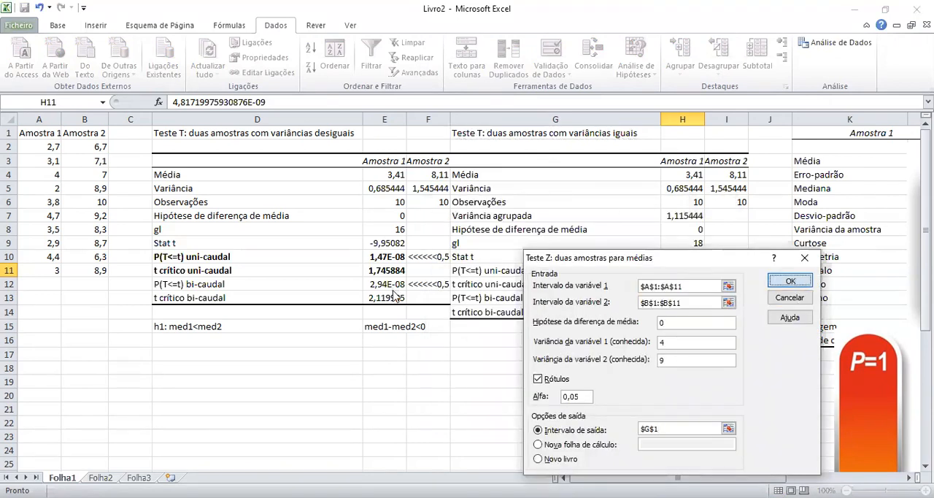
{"action": "left_click", "coordinate": [430, 298]}
Clear the leftover T test contents in G13:I14 below the Z test table.
{"action": "left_click_drag", "start_coordinate": [502, 301], "coordinate": [730, 314]}
{"action": "key", "text": "Delete"}
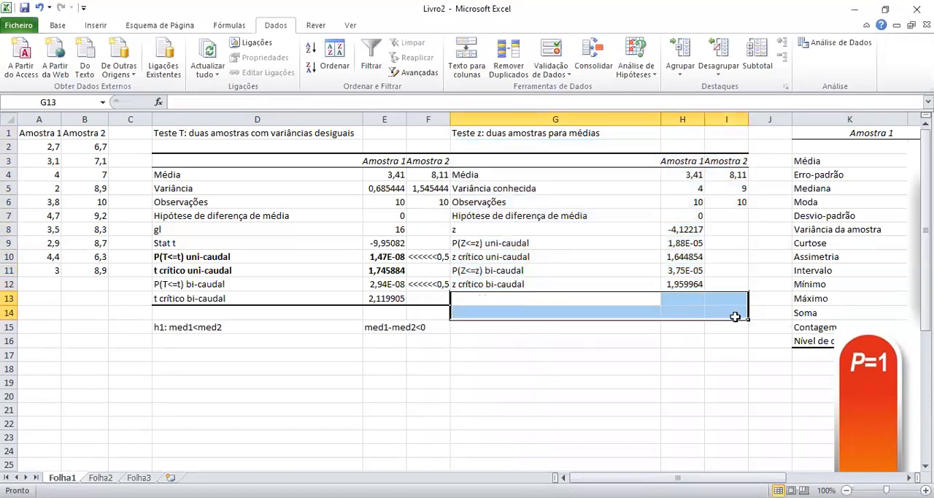
{"action": "left_click", "coordinate": [613, 341]}
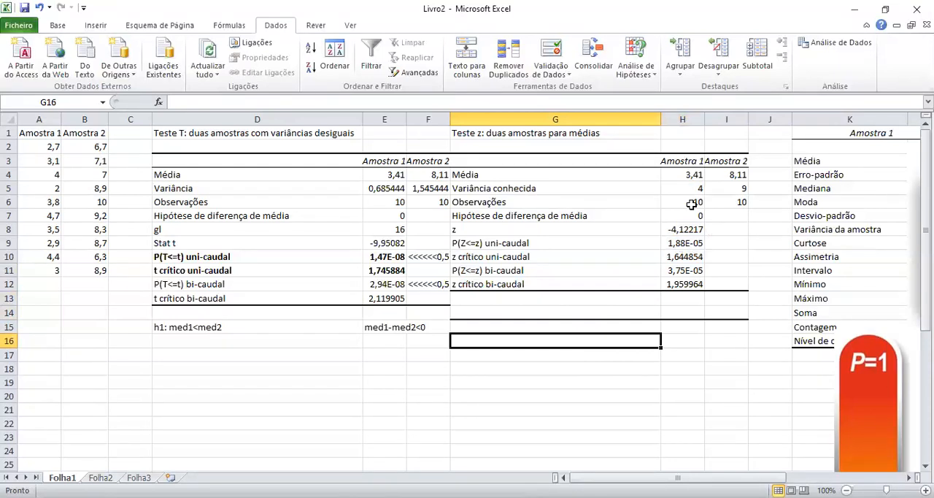
Examine the means, known variances, observations, hypothesized mean difference and z statistic in the Z test table.
{"action": "left_click_drag", "start_coordinate": [693, 175], "coordinate": [750, 175]}
{"action": "left_click_drag", "start_coordinate": [699, 187], "coordinate": [731, 190]}
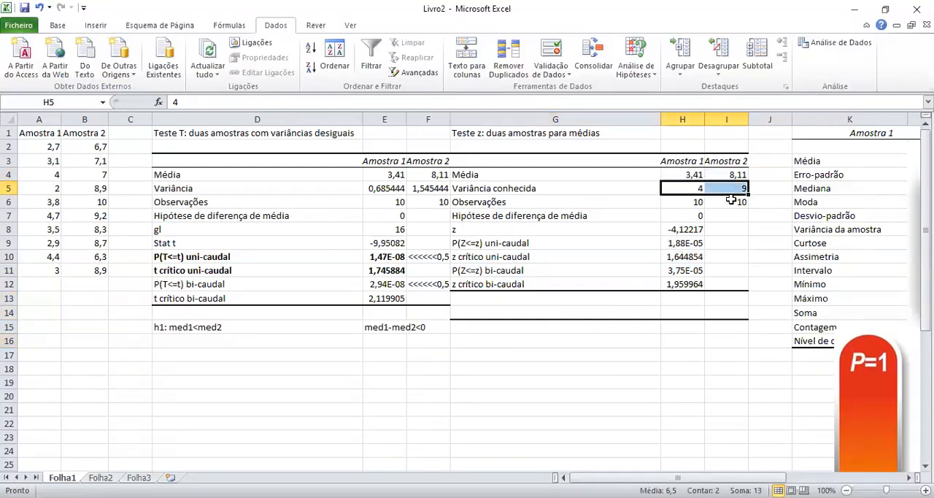
{"action": "left_click", "coordinate": [482, 189]}
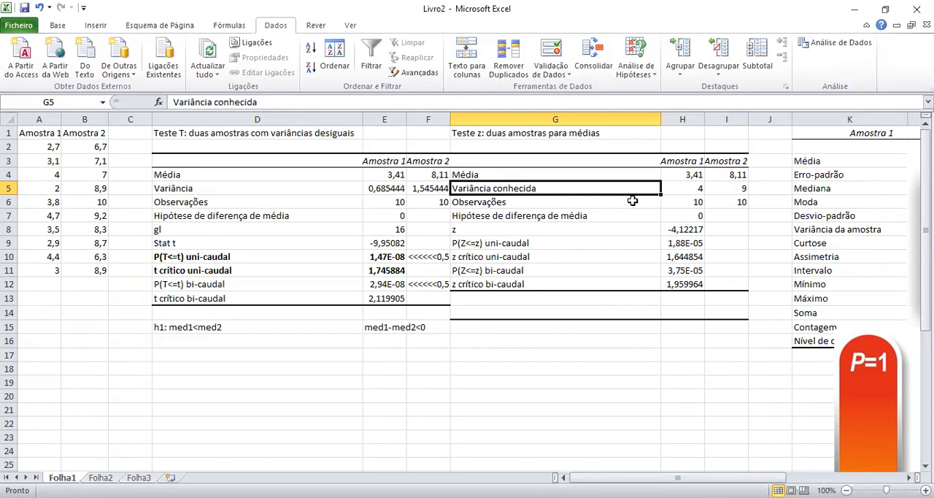
{"action": "left_click_drag", "start_coordinate": [520, 204], "coordinate": [729, 211]}
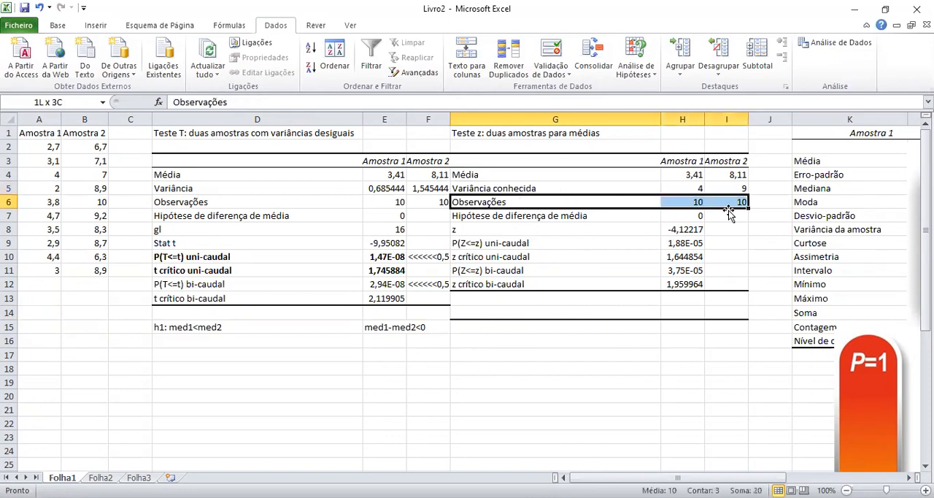
{"action": "left_click_drag", "start_coordinate": [494, 219], "coordinate": [660, 219]}
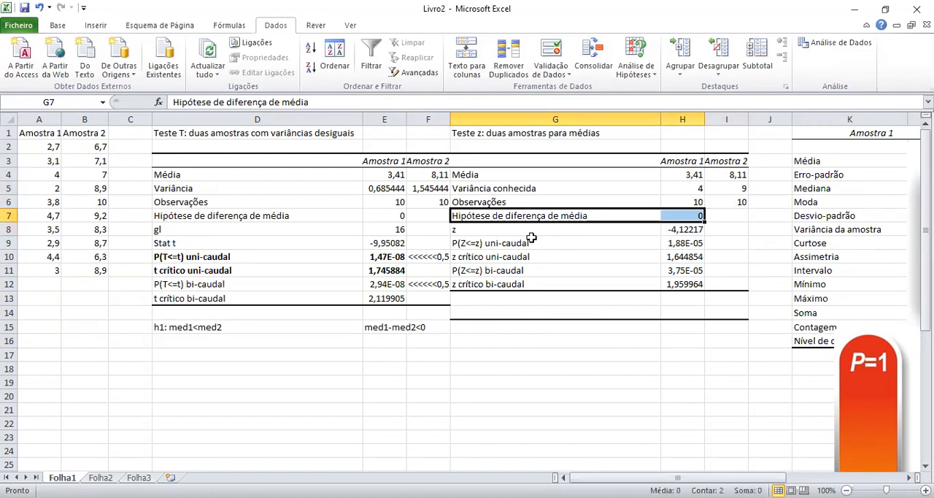
{"action": "left_click", "coordinate": [516, 232]}
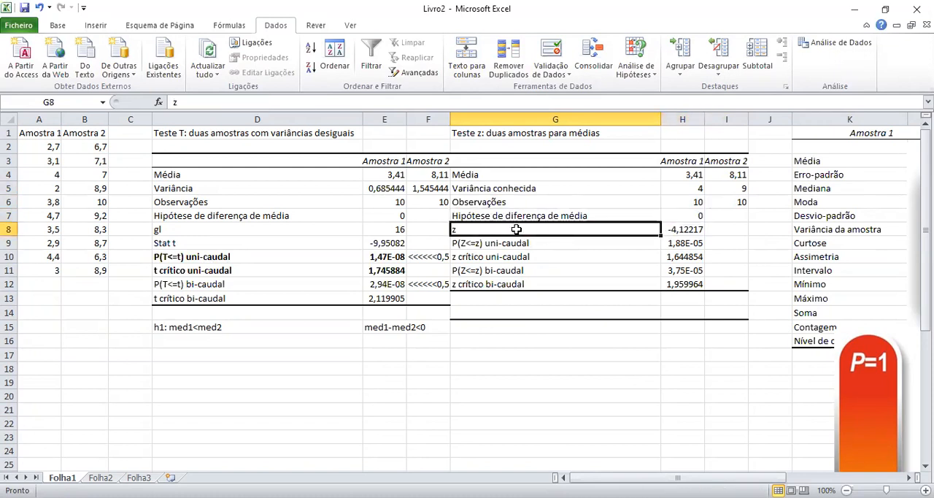
{"action": "left_click", "coordinate": [690, 232]}
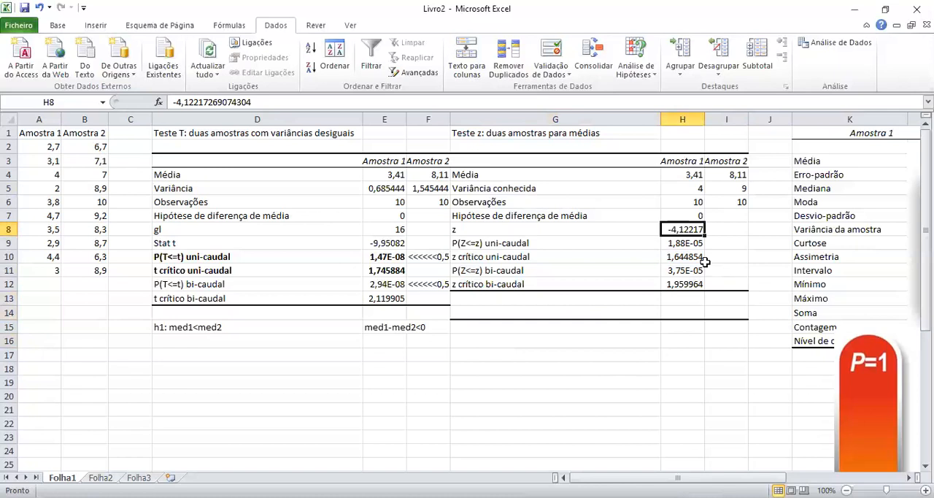
Compare the z statistic with the one- and two-tailed P and critical z values in the Z test table.
{"action": "left_click", "coordinate": [680, 273]}
{"action": "left_click", "coordinate": [688, 229]}
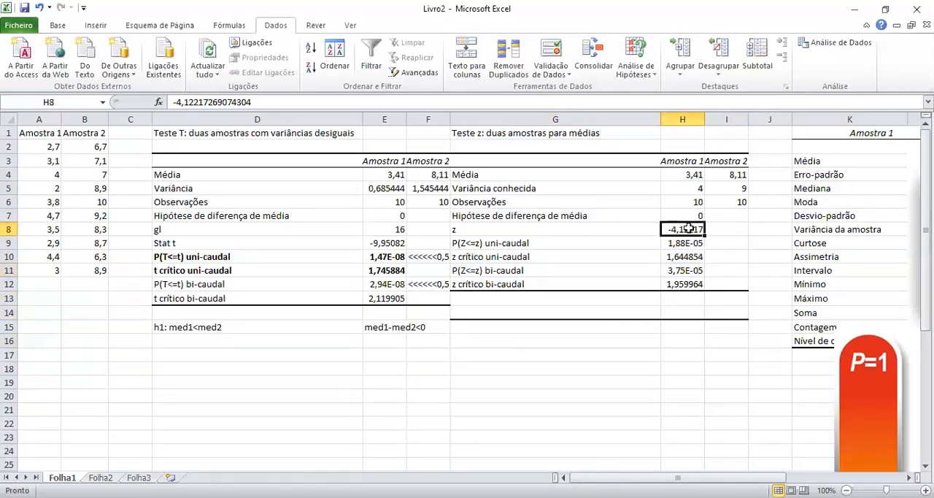
{"action": "left_click", "coordinate": [679, 287]}
{"action": "left_click", "coordinate": [688, 257]}
{"action": "left_click", "coordinate": [681, 286]}
{"action": "left_click", "coordinate": [691, 259]}
{"action": "left_click", "coordinate": [687, 243]}
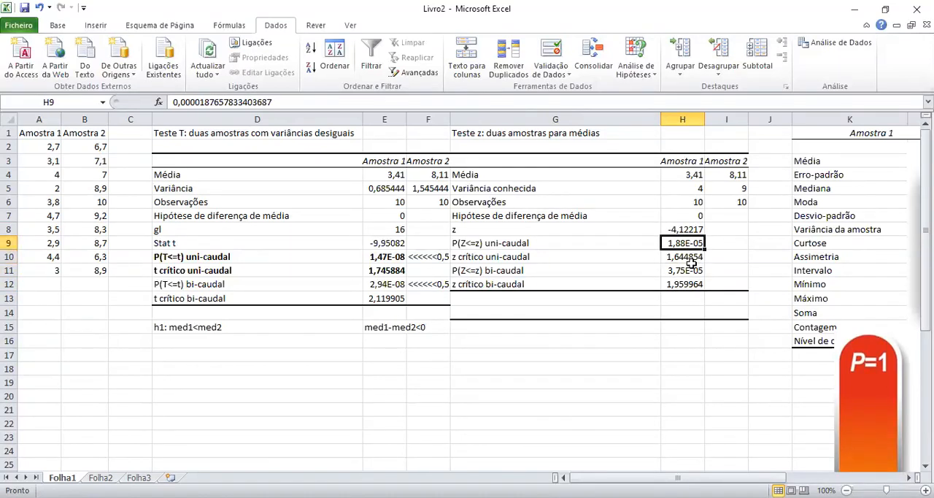
{"action": "left_click", "coordinate": [688, 272]}
{"action": "left_click", "coordinate": [692, 243]}
{"action": "left_click", "coordinate": [697, 271]}
{"action": "left_click", "coordinate": [691, 245]}
{"action": "left_click", "coordinate": [695, 283]}
{"action": "left_click", "coordinate": [695, 271]}
{"action": "left_click", "coordinate": [696, 243]}
Copy the significance notes in F10:F12 next to the Z test's P values, starting at I9.
{"action": "left_click", "coordinate": [430, 257]}
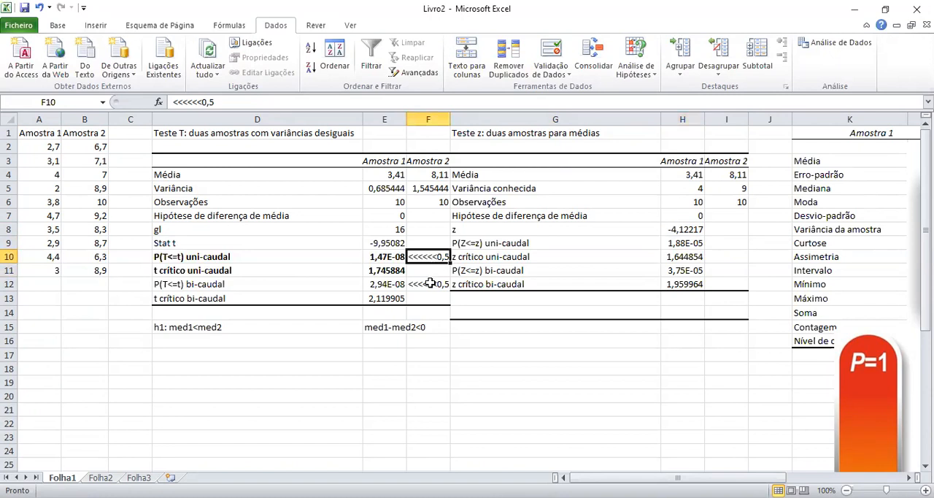
{"action": "left_click", "coordinate": [430, 283], "text": "shift"}
{"action": "key", "text": "ctrl+c"}
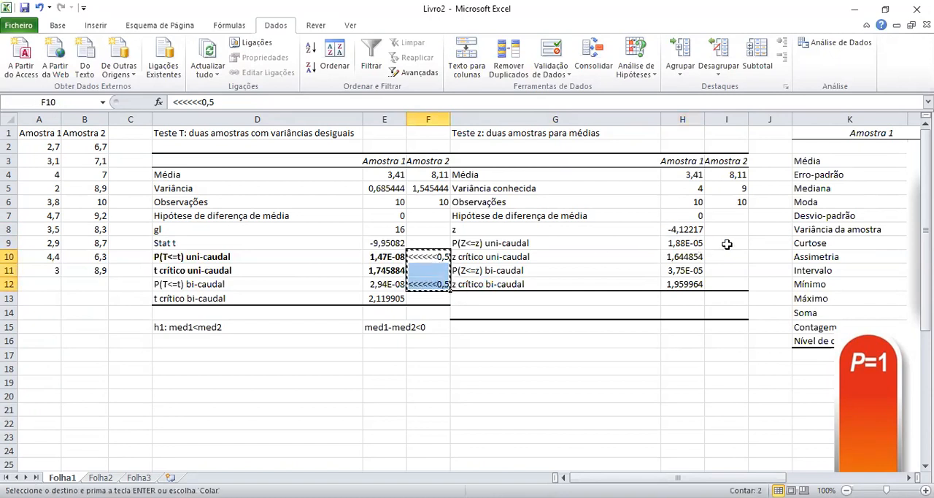
{"action": "left_click", "coordinate": [723, 244]}
{"action": "key", "text": "ctrl+v"}
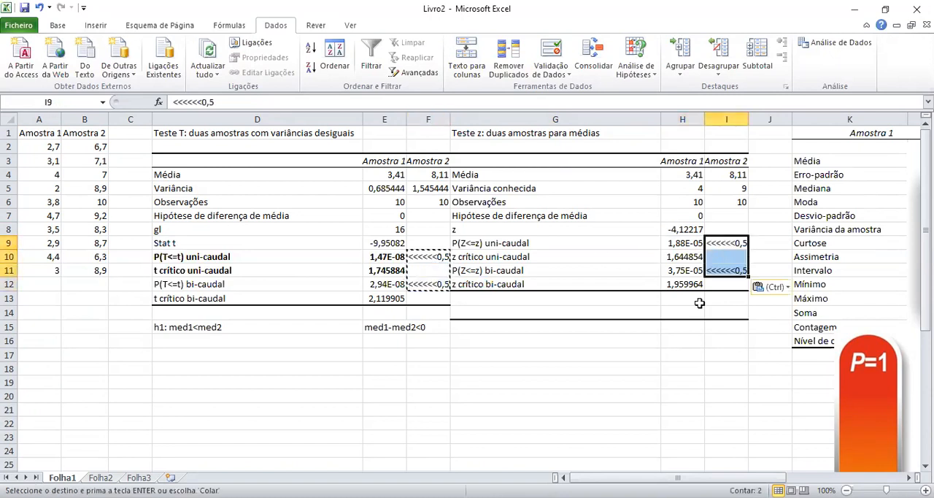
Correct the notes beside the Z test's one- and two-tailed P values, I9 and I11, to <<<<<<0,05.
{"action": "left_click", "coordinate": [729, 257]}
{"action": "left_click", "coordinate": [730, 243]}
{"action": "left_click", "coordinate": [211, 101]}
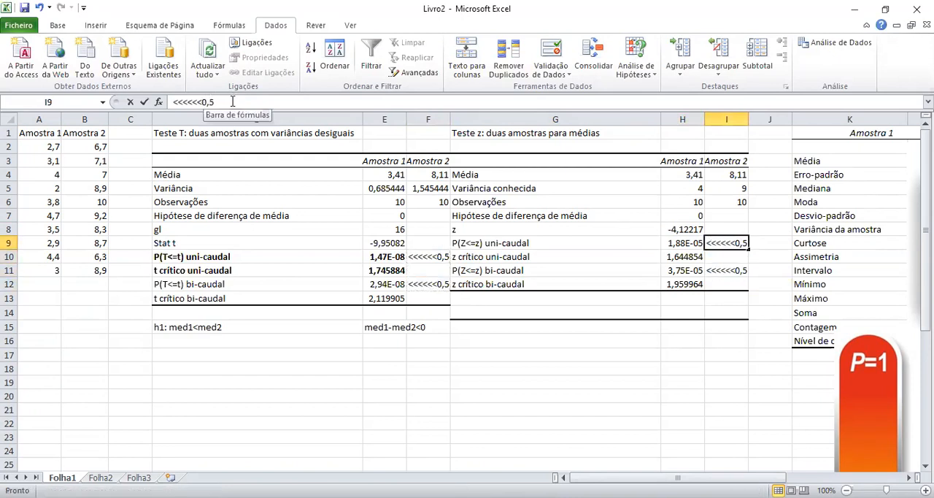
{"action": "type", "text": "0"}
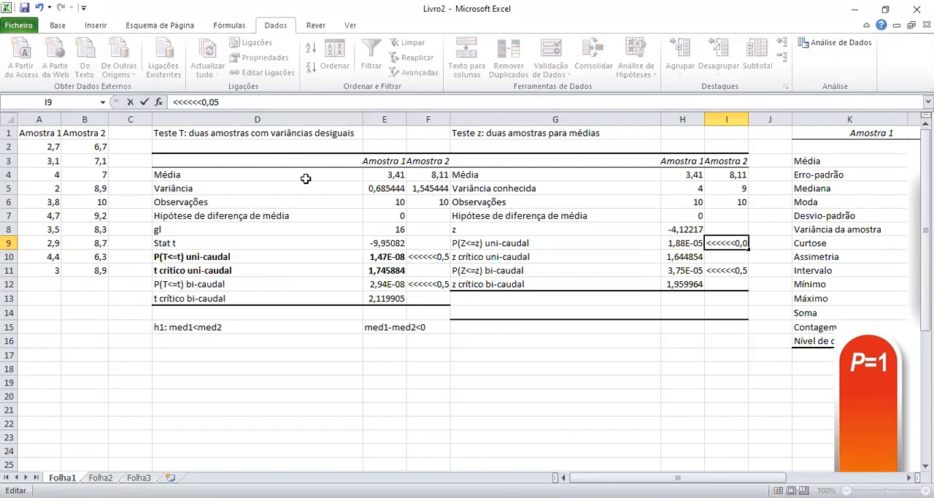
{"action": "key", "text": "Return"}
{"action": "left_click", "coordinate": [727, 270]}
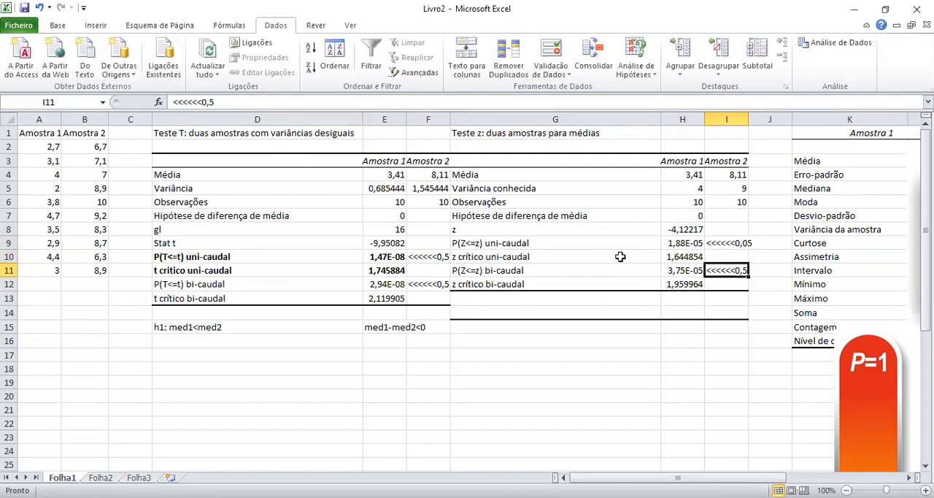
{"action": "left_click", "coordinate": [212, 102]}
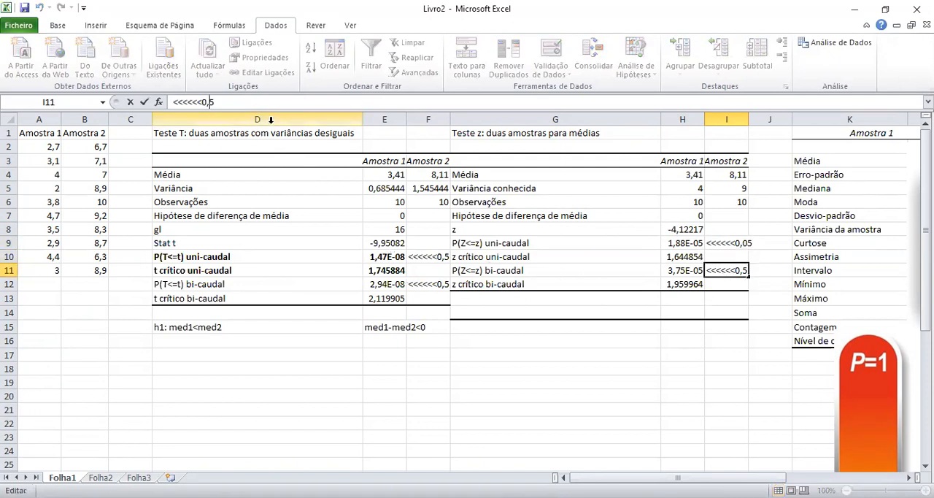
{"action": "type", "text": "0"}
{"action": "key", "text": "Return"}
Correct the notes beside the T test's one- and two-tailed P values, F10 and F12, to <<<<<<0,05.
{"action": "left_click", "coordinate": [434, 256]}
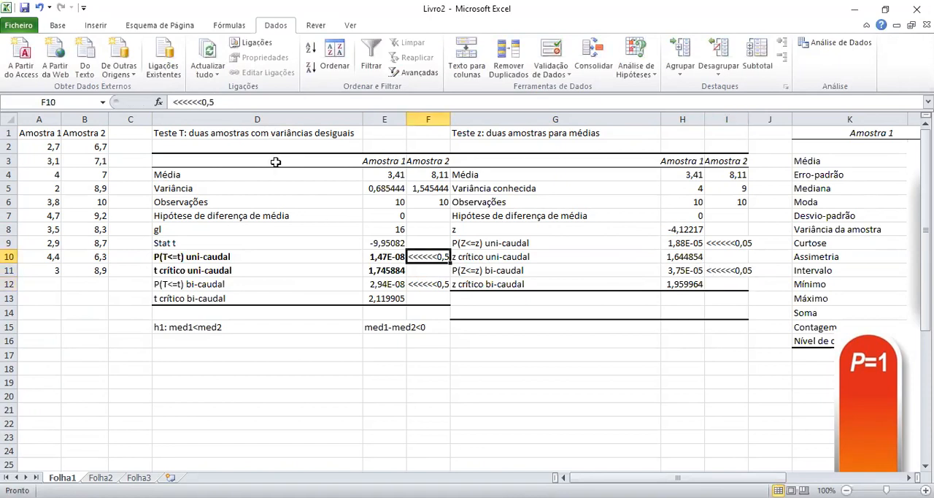
{"action": "left_click", "coordinate": [210, 102]}
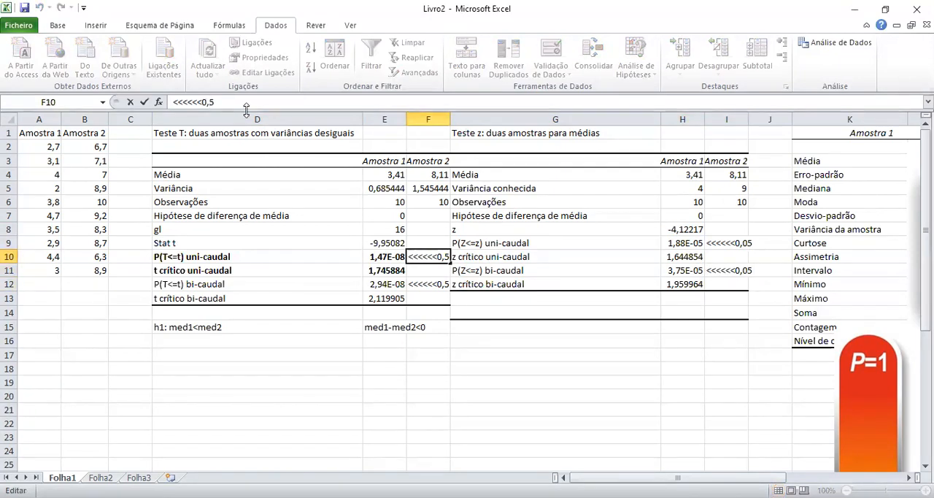
{"action": "type", "text": "0"}
{"action": "key", "text": "Return"}
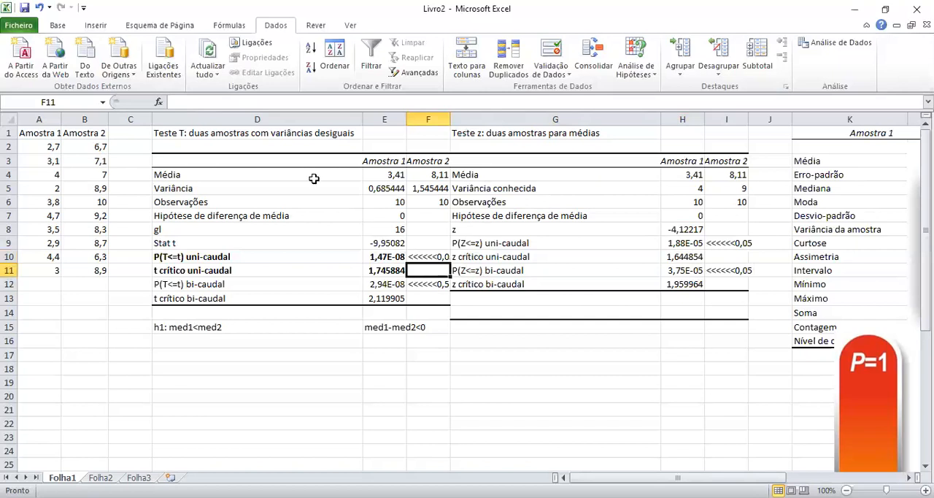
{"action": "key", "text": "Down"}
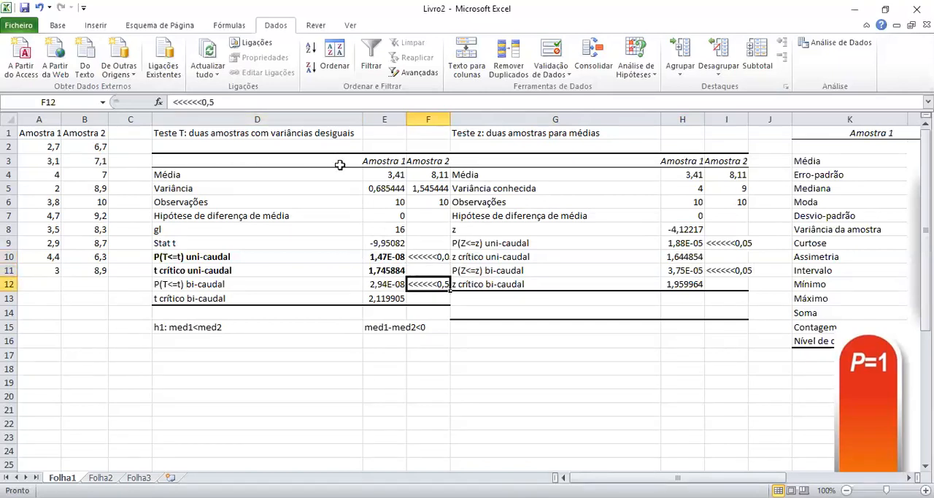
{"action": "left_click", "coordinate": [211, 102]}
{"action": "type", "text": "0"}
{"action": "key", "text": "Return"}
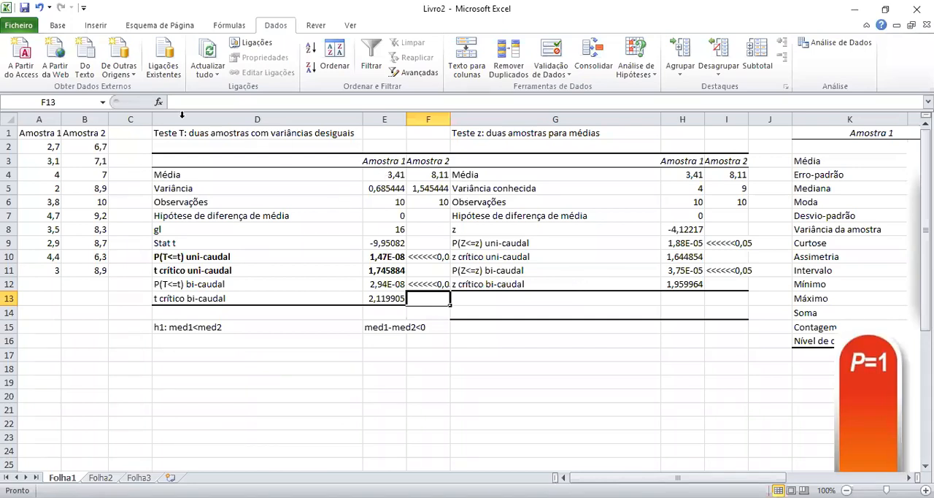
Delete the columns holding the T test, Z test and descriptive statistics tables, and move the images well away from the sample data.
{"action": "left_click_drag", "start_coordinate": [187, 114], "coordinate": [723, 179]}
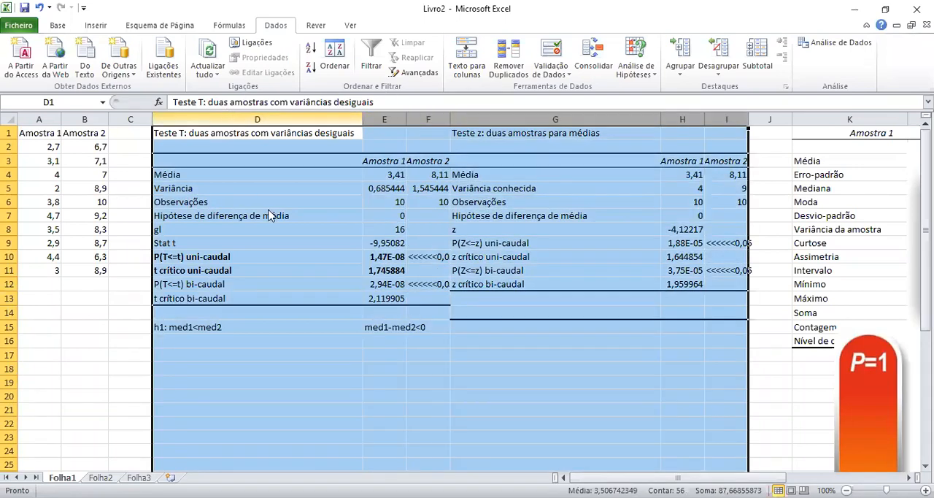
{"action": "right_click", "coordinate": [232, 119]}
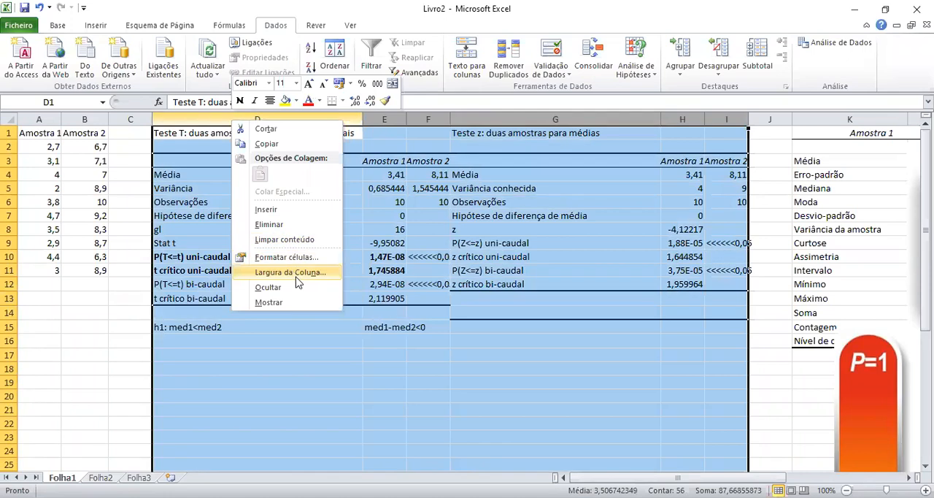
{"action": "left_click", "coordinate": [304, 229]}
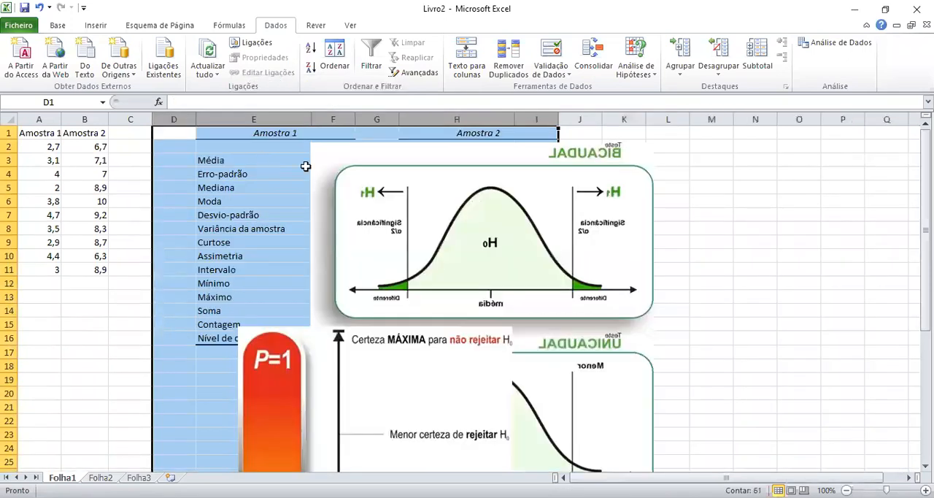
{"action": "right_click", "coordinate": [172, 119]}
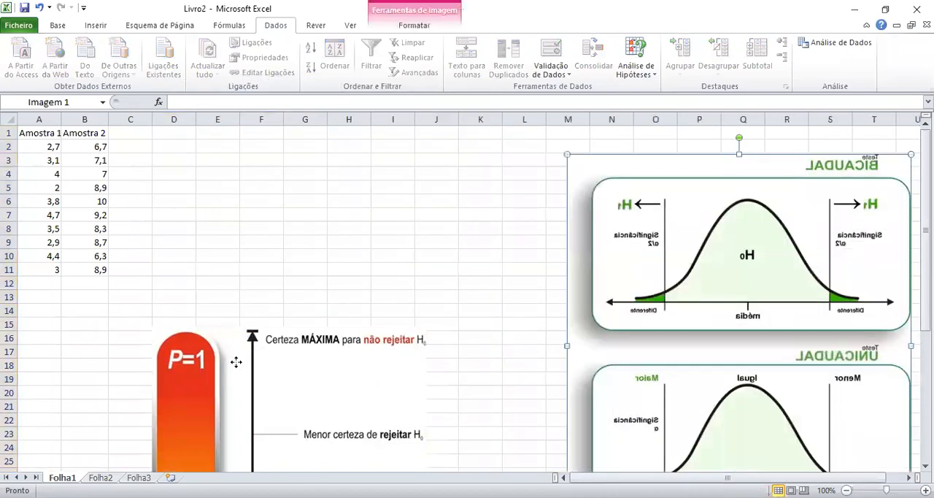
{"action": "left_click_drag", "start_coordinate": [236, 362], "coordinate": [761, 344]}
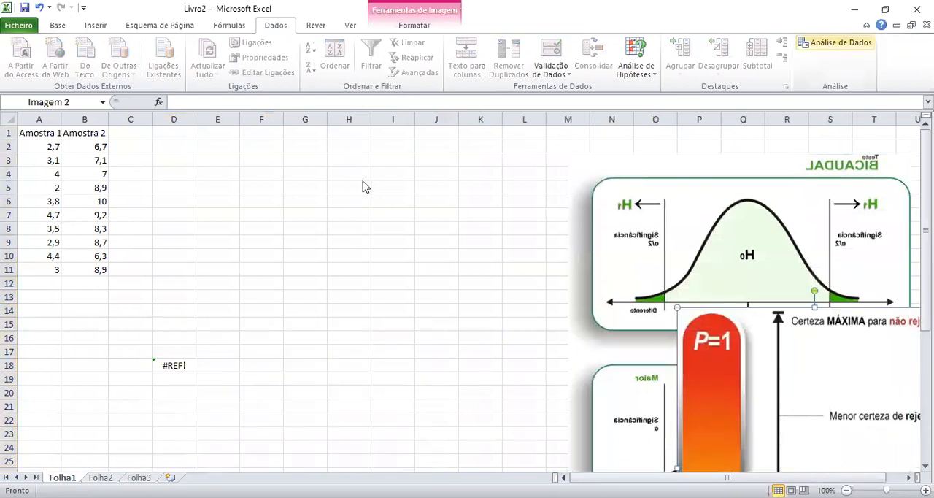
Set up a two-sample F test for variances with variable ranges A1:A11 and B1:B11.
{"action": "left_click_drag", "start_coordinate": [729, 307], "coordinate": [609, 179]}
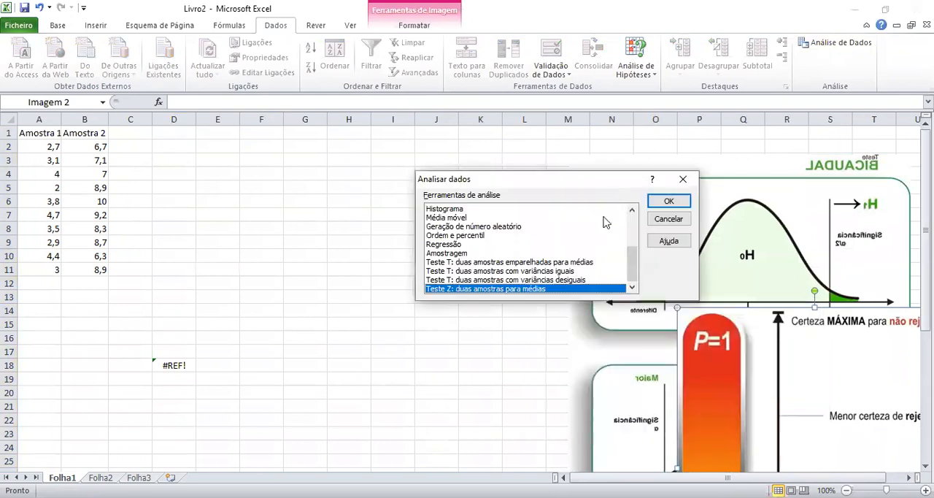
{"action": "left_click_drag", "start_coordinate": [631, 266], "coordinate": [633, 233]}
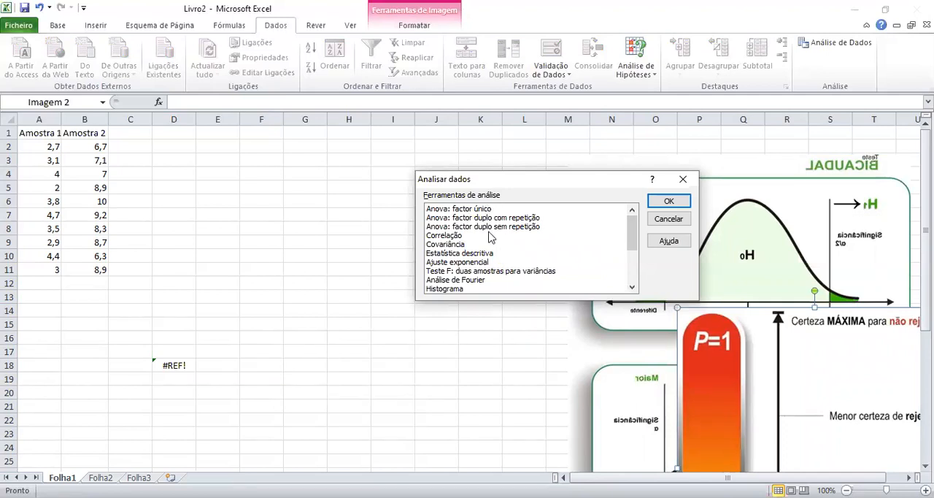
{"action": "left_click", "coordinate": [490, 273]}
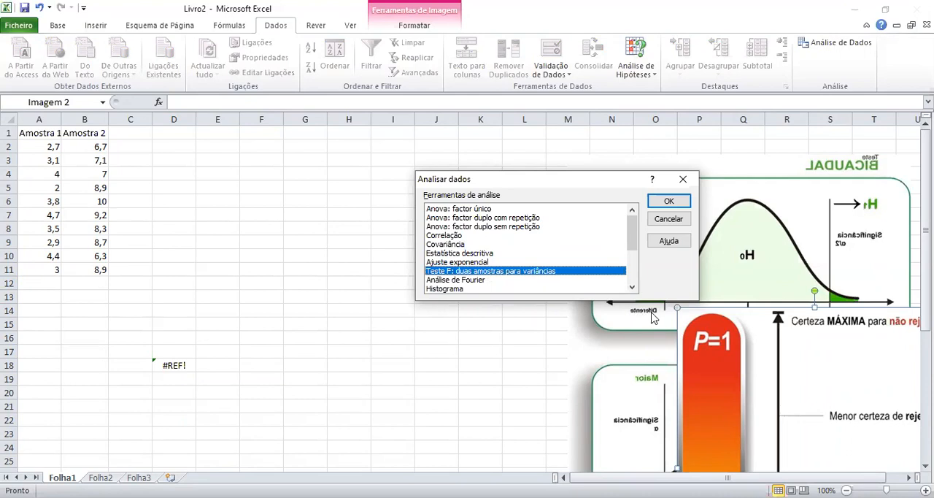
{"action": "left_click", "coordinate": [668, 202]}
{"action": "left_click", "coordinate": [37, 131]}
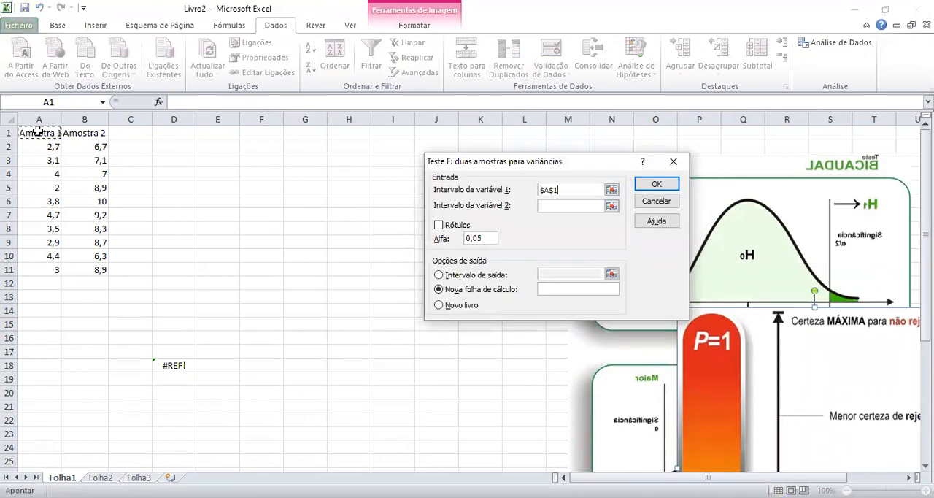
{"action": "left_click_drag", "start_coordinate": [36, 131], "coordinate": [37, 270]}
{"action": "left_click", "coordinate": [575, 205]}
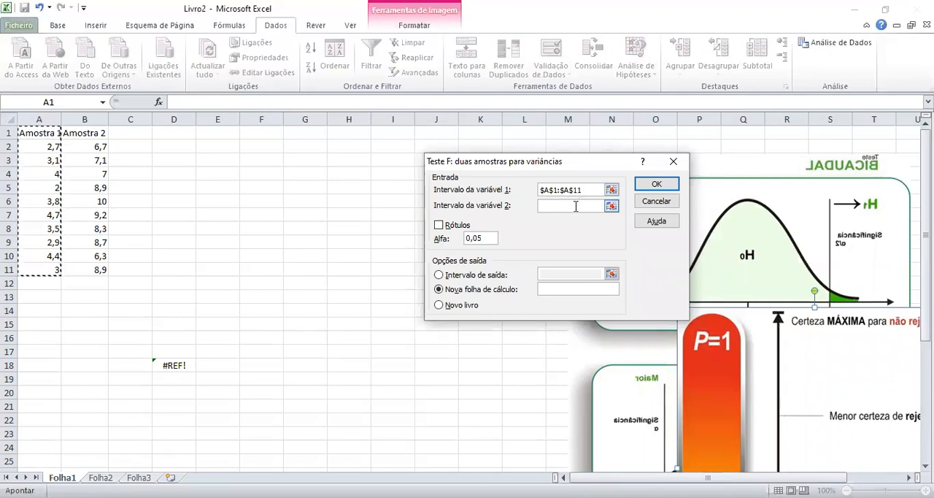
{"action": "left_click", "coordinate": [94, 134]}
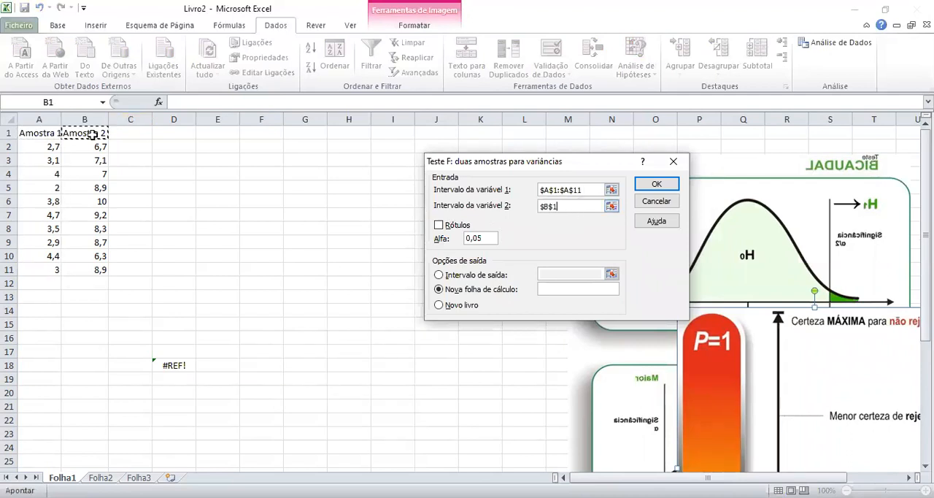
{"action": "key", "text": "ctrl+shift+Down"}
Include labels, run the F test with output at D1, and fit column D's width to its contents.
{"action": "left_click", "coordinate": [449, 227]}
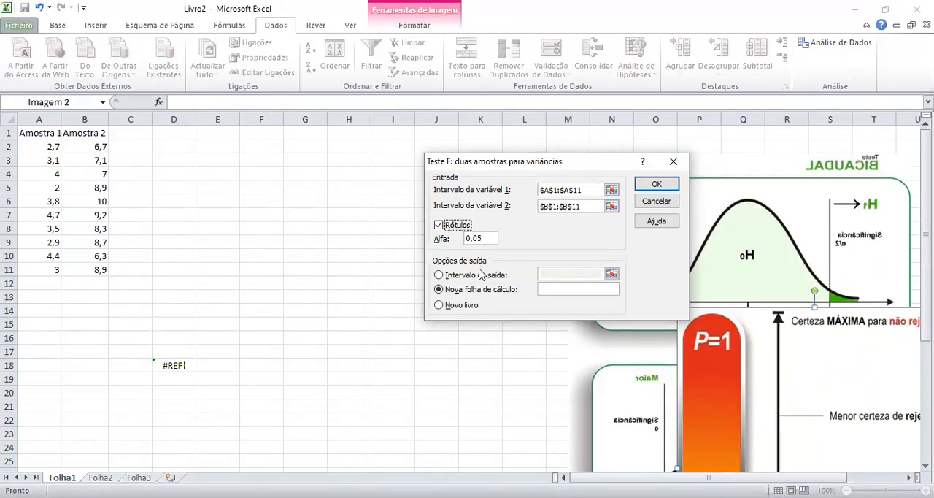
{"action": "left_click", "coordinate": [467, 278]}
{"action": "left_click", "coordinate": [557, 275]}
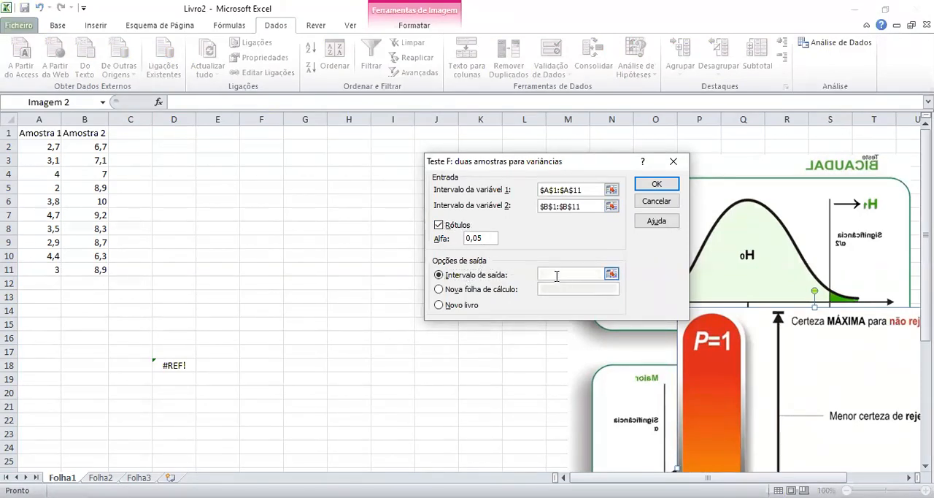
{"action": "left_click", "coordinate": [192, 135]}
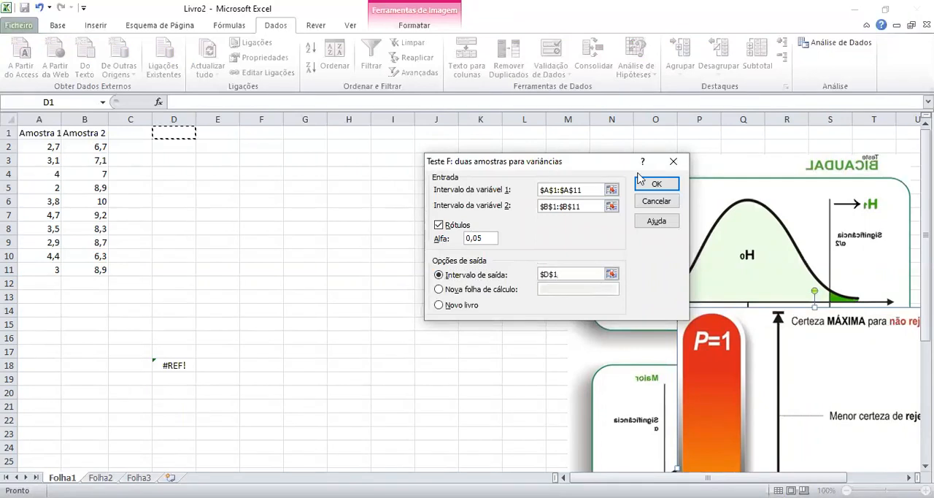
{"action": "left_click", "coordinate": [656, 184]}
{"action": "left_click", "coordinate": [337, 286]}
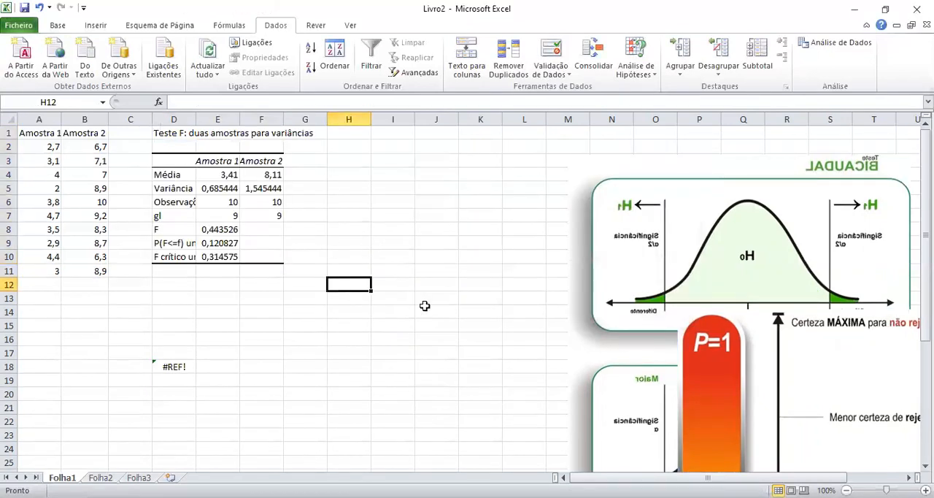
{"action": "double_click", "coordinate": [196, 118]}
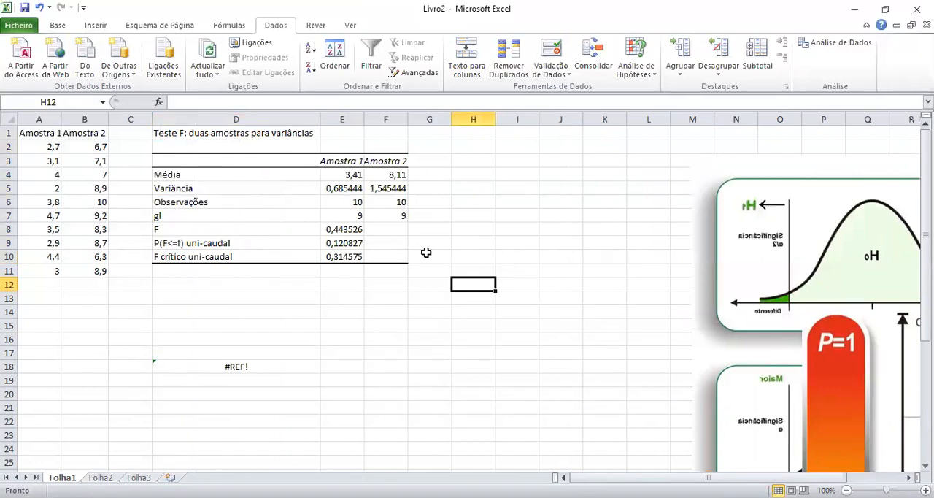
Examine the F test table's means, variances, observations, degrees of freedom and F statistic for both samples.
{"action": "left_click", "coordinate": [350, 174]}
{"action": "left_click", "coordinate": [399, 163]}
{"action": "left_click", "coordinate": [338, 175]}
{"action": "left_click", "coordinate": [402, 175]}
{"action": "left_click", "coordinate": [341, 188]}
{"action": "left_click", "coordinate": [394, 189]}
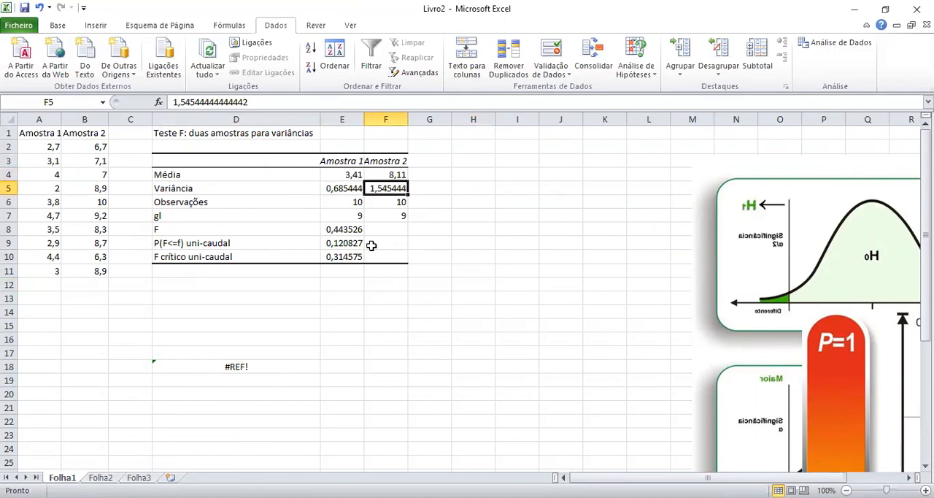
{"action": "left_click", "coordinate": [342, 205]}
{"action": "left_click", "coordinate": [408, 202]}
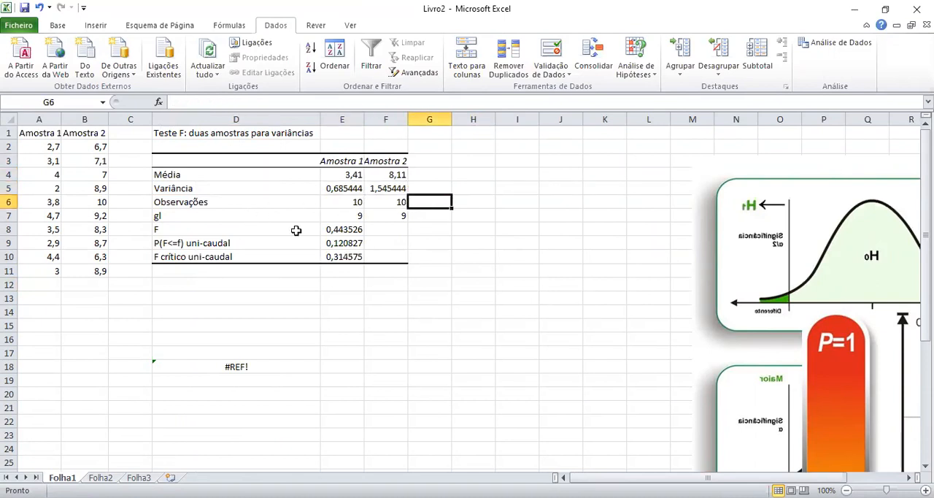
{"action": "left_click", "coordinate": [346, 217]}
{"action": "left_click", "coordinate": [409, 217]}
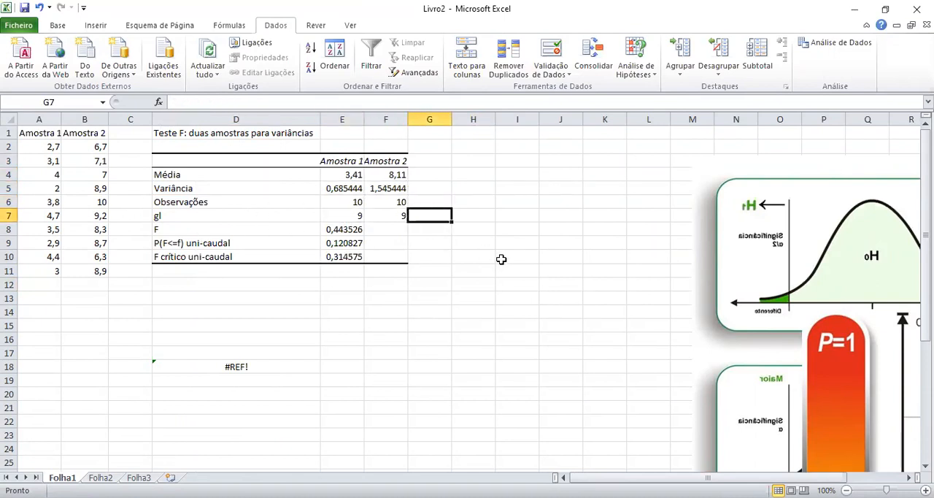
{"action": "left_click", "coordinate": [389, 227]}
{"action": "left_click", "coordinate": [389, 213]}
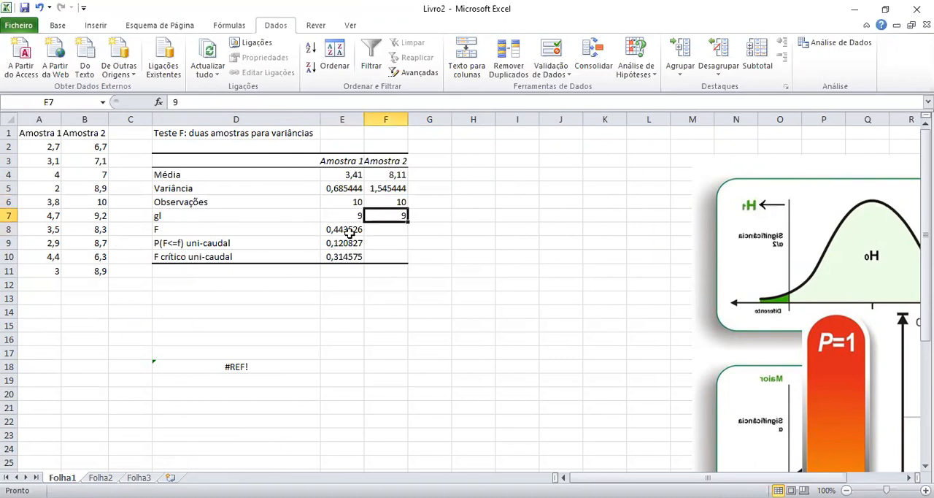
{"action": "left_click", "coordinate": [348, 232]}
Place the mirrored bell-curve image beside the F test table and flip it horizontally so its labels read correctly.
{"action": "left_click_drag", "start_coordinate": [734, 283], "coordinate": [510, 229]}
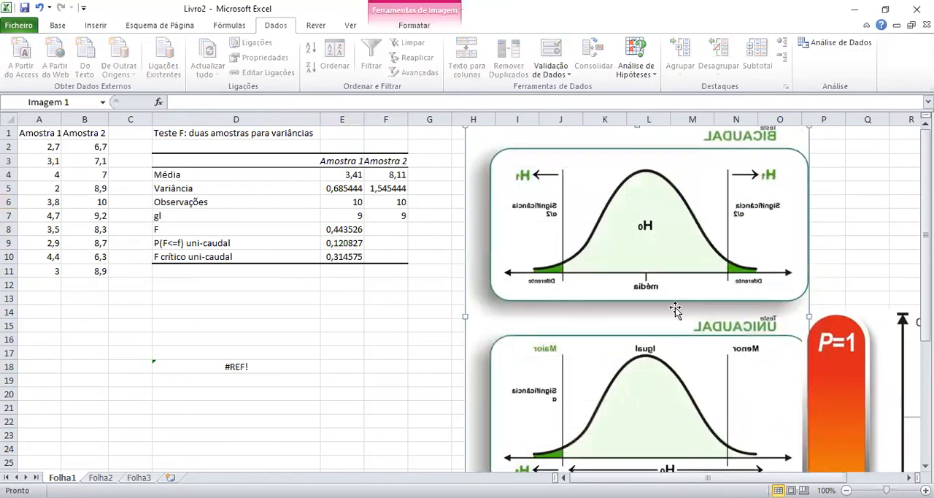
{"action": "left_click", "coordinate": [340, 256]}
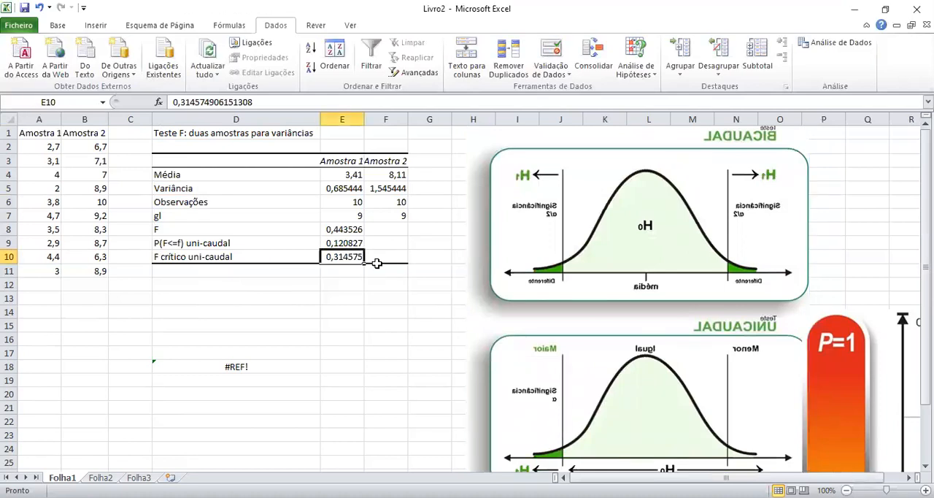
{"action": "left_click", "coordinate": [335, 243]}
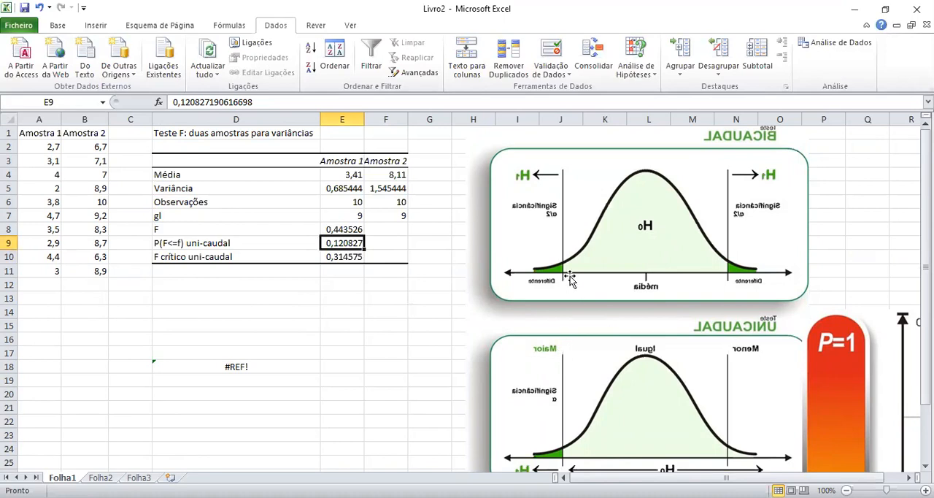
{"action": "left_click", "coordinate": [634, 281]}
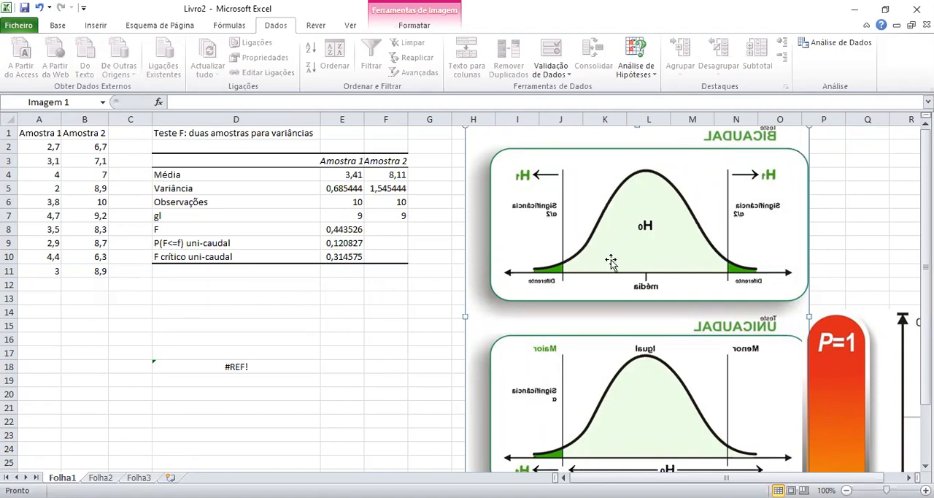
{"action": "mouse_move", "coordinate": [465, 315]}
{"action": "left_mouse_down"}
{"action": "mouse_move", "coordinate": [883, 315]}
{"action": "mouse_move", "coordinate": [323, 325]}
{"action": "mouse_move", "coordinate": [475, 380]}
{"action": "mouse_move", "coordinate": [469, 330]}
{"action": "left_mouse_up"}
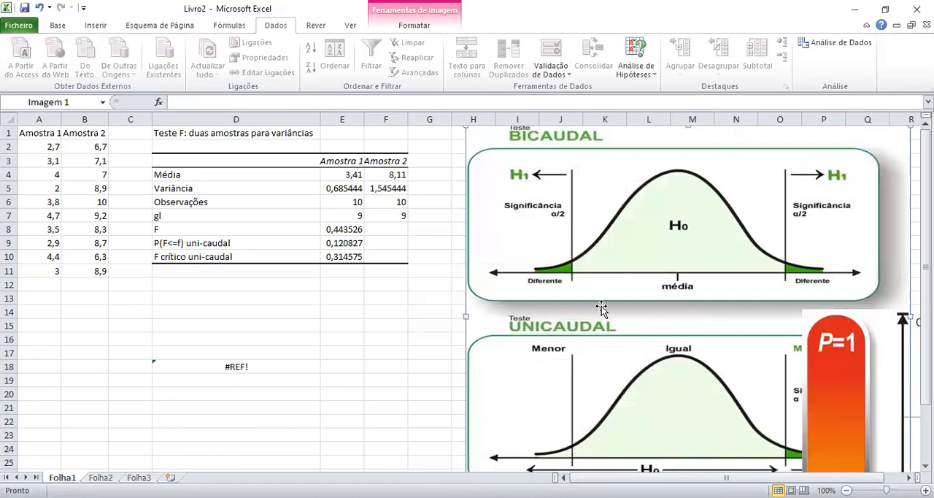
Crop the BICAUDAL diagram out of the image, leaving it 7,71 cm high, and move the UNICAUDAL diagram up beside the table.
{"action": "double_click", "coordinate": [705, 262]}
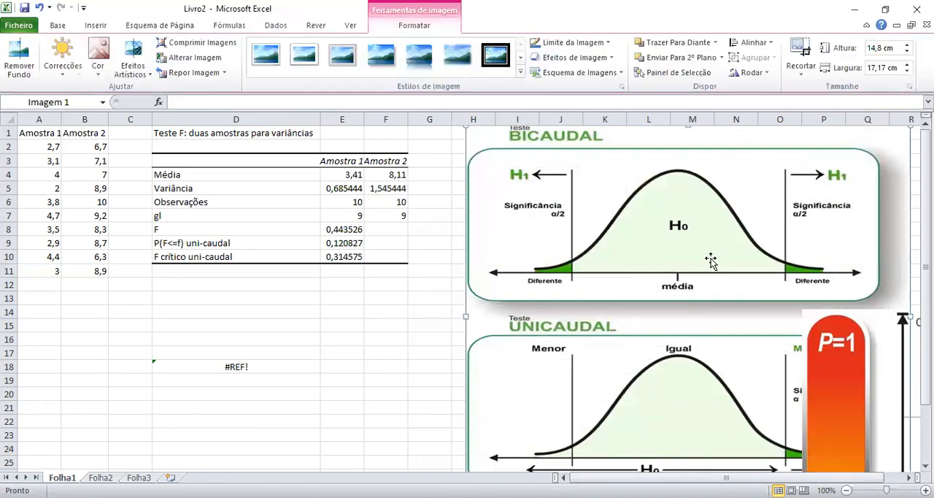
{"action": "left_click", "coordinate": [801, 51]}
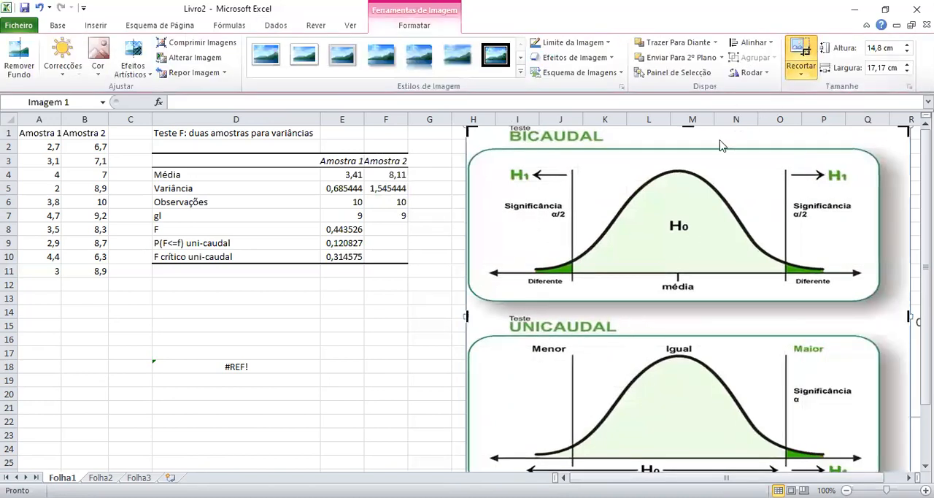
{"action": "left_click_drag", "start_coordinate": [687, 127], "coordinate": [687, 309]}
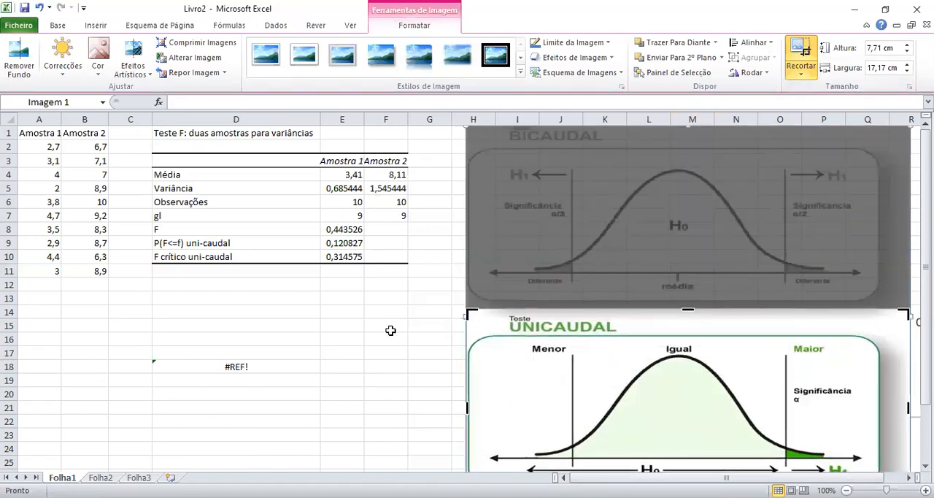
{"action": "left_click", "coordinate": [390, 327]}
{"action": "left_click_drag", "start_coordinate": [615, 358], "coordinate": [604, 192]}
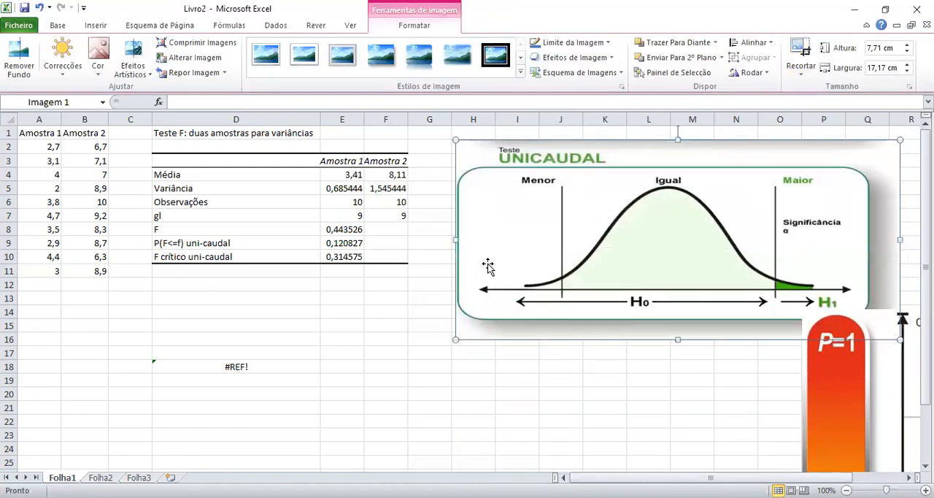
Crop the UNICAUDAL image to its Maior side, move it closer to the table and enlarge it to about 9,21 by 10,72 cm.
{"action": "mouse_move", "coordinate": [455, 238]}
{"action": "left_mouse_down"}
{"action": "mouse_move", "coordinate": [548, 246]}
{"action": "mouse_move", "coordinate": [456, 253]}
{"action": "left_mouse_up"}
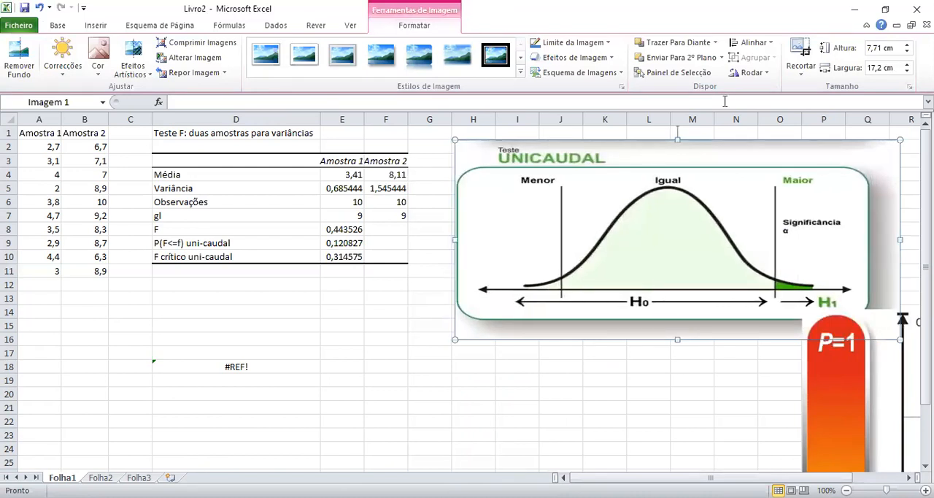
{"action": "left_click_drag", "start_coordinate": [454, 239], "coordinate": [667, 240]}
{"action": "left_click", "coordinate": [662, 403]}
{"action": "left_click_drag", "start_coordinate": [768, 250], "coordinate": [582, 242]}
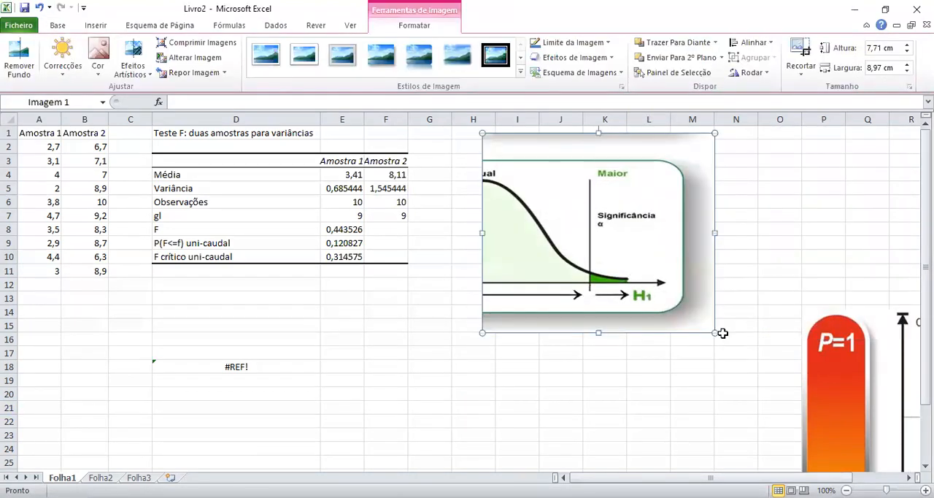
{"action": "left_click_drag", "start_coordinate": [758, 352], "coordinate": [759, 353]}
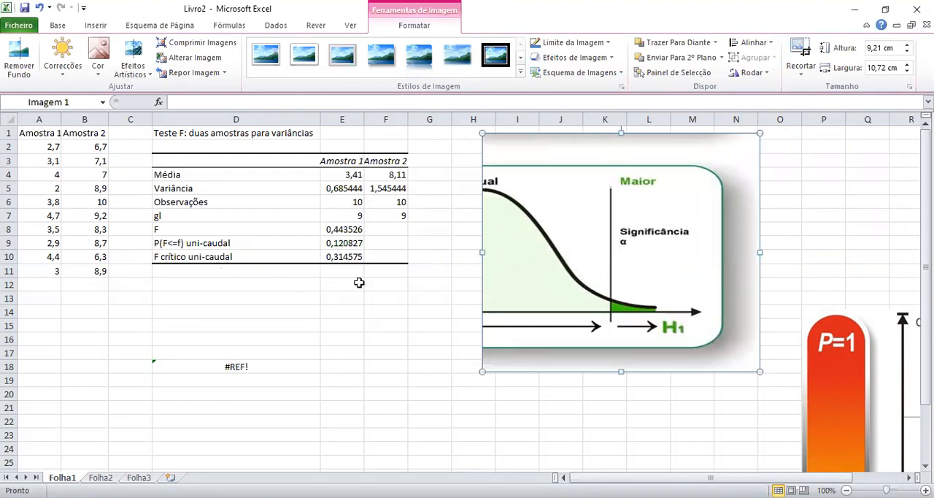
Compare the F statistic, one-tailed P value and critical F with the significance region in the UNICAUDAL diagram.
{"action": "left_click", "coordinate": [343, 241]}
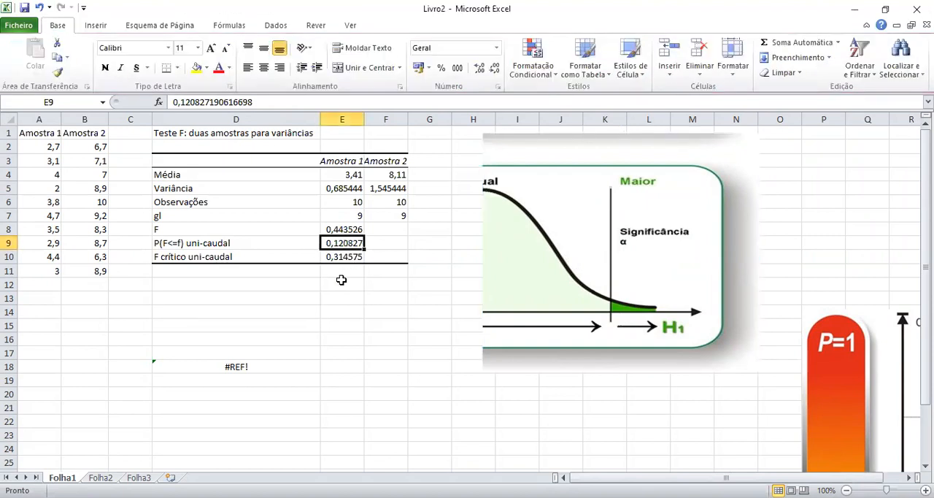
{"action": "left_click", "coordinate": [350, 230]}
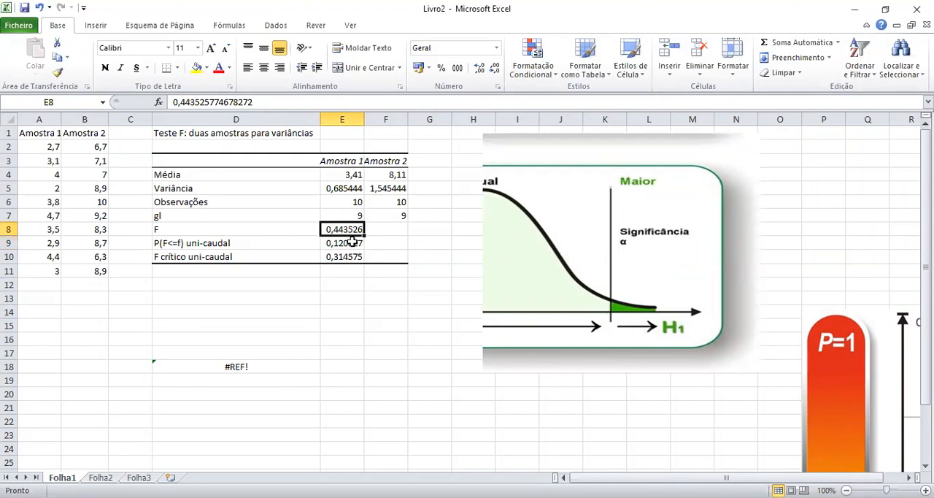
{"action": "left_click", "coordinate": [344, 258]}
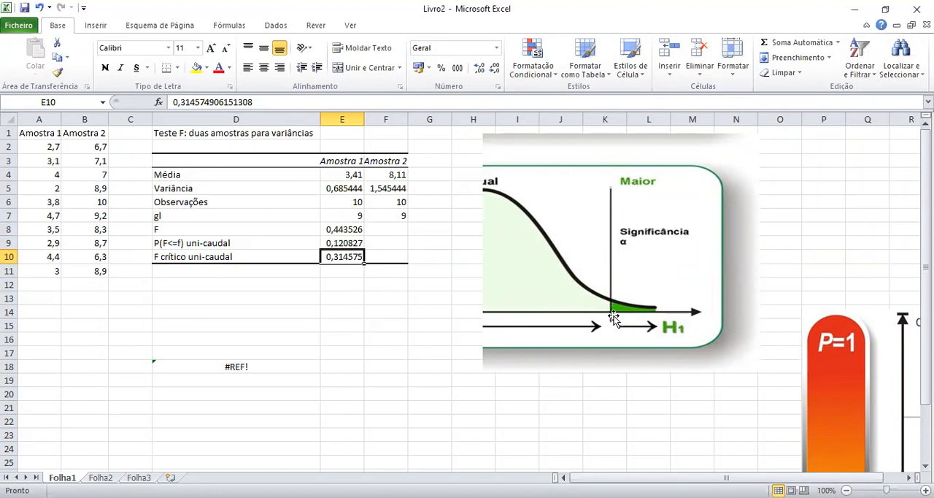
{"action": "left_click", "coordinate": [351, 231]}
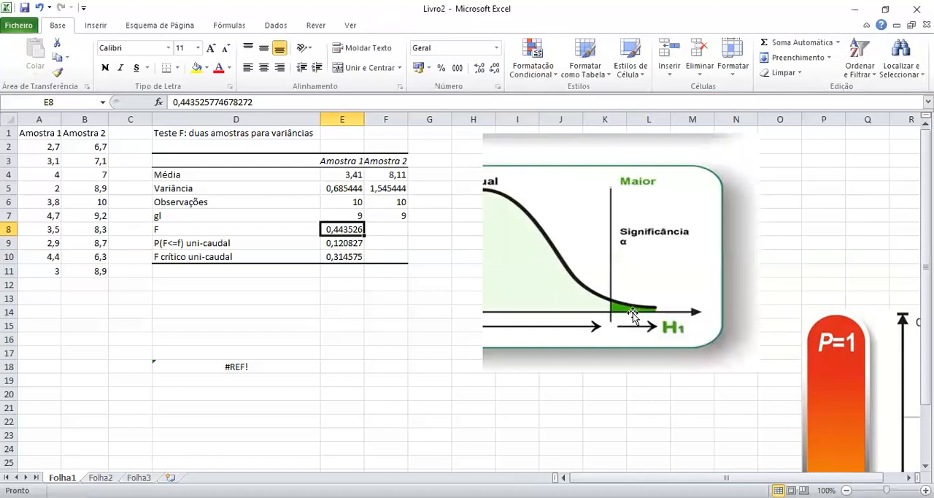
{"action": "left_click", "coordinate": [343, 257]}
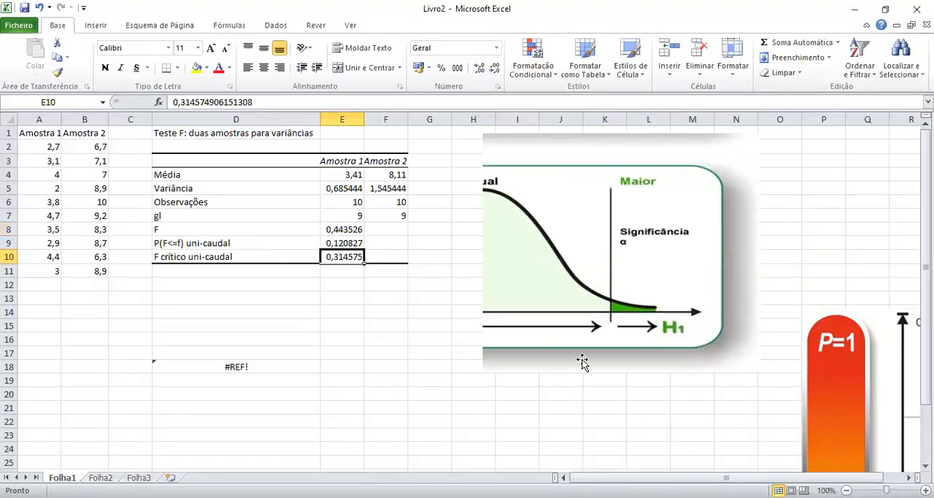
{"action": "left_click", "coordinate": [608, 377]}
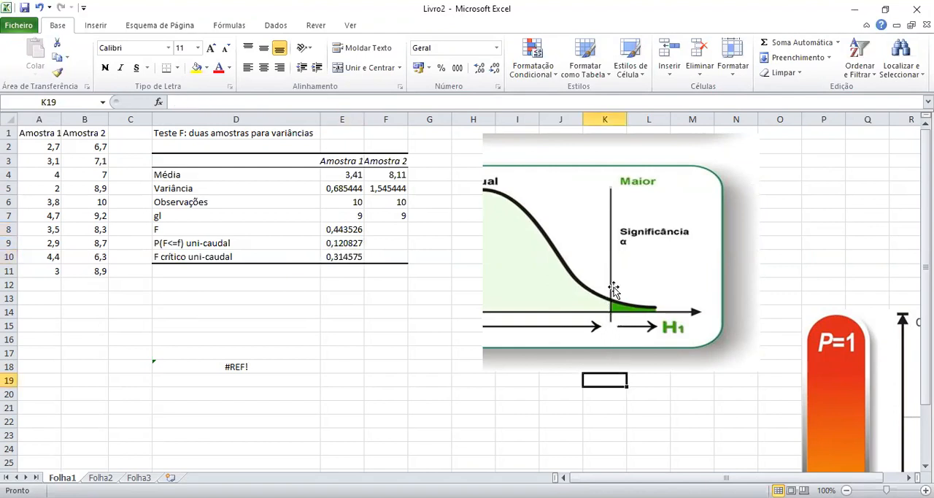
{"action": "left_click", "coordinate": [333, 230]}
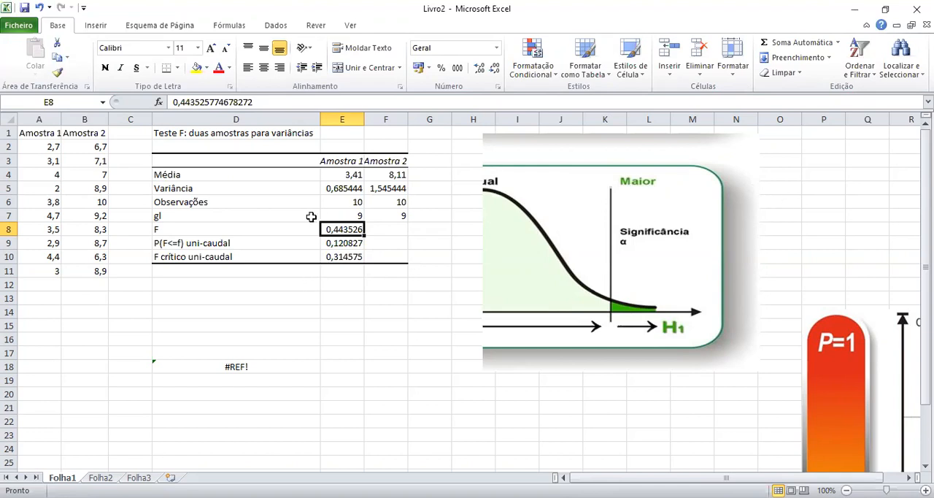
Delete the UNICAUDAL image and columns D to F holding the F test table.
{"action": "left_click_drag", "start_coordinate": [482, 218], "coordinate": [350, 225]}
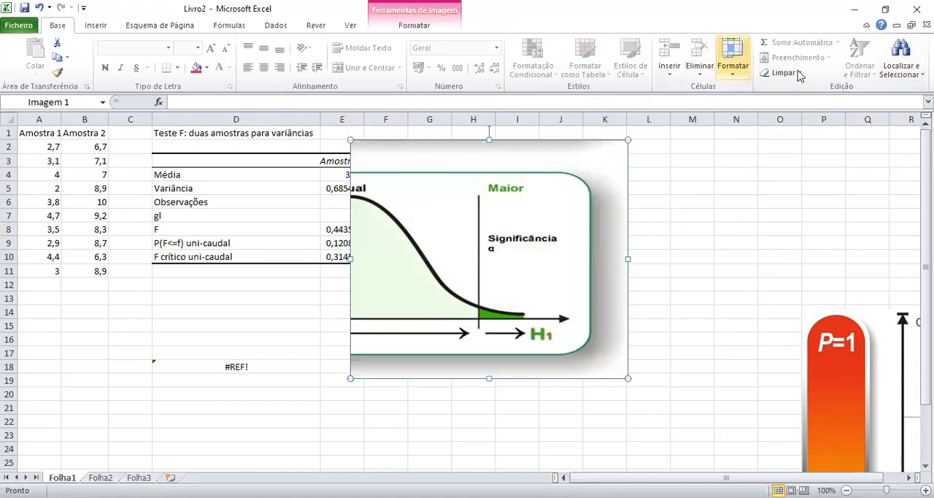
{"action": "key", "text": "Delete"}
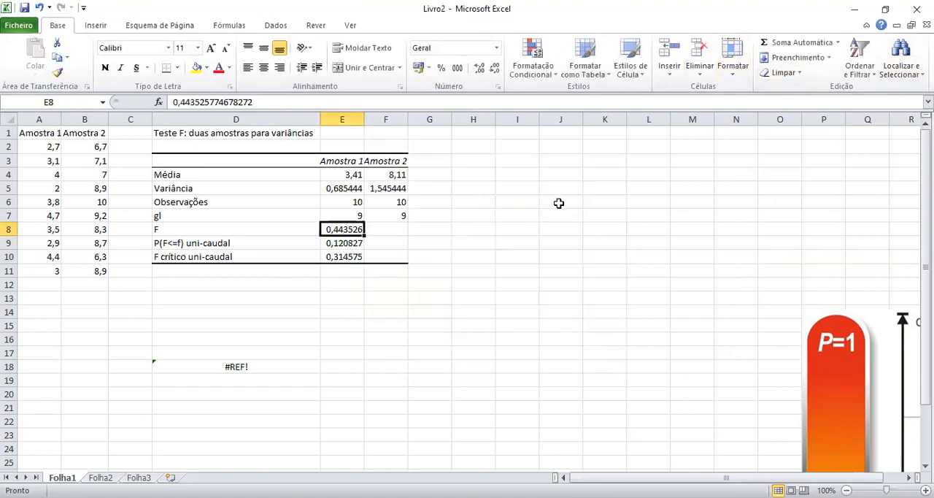
{"action": "left_click", "coordinate": [208, 115]}
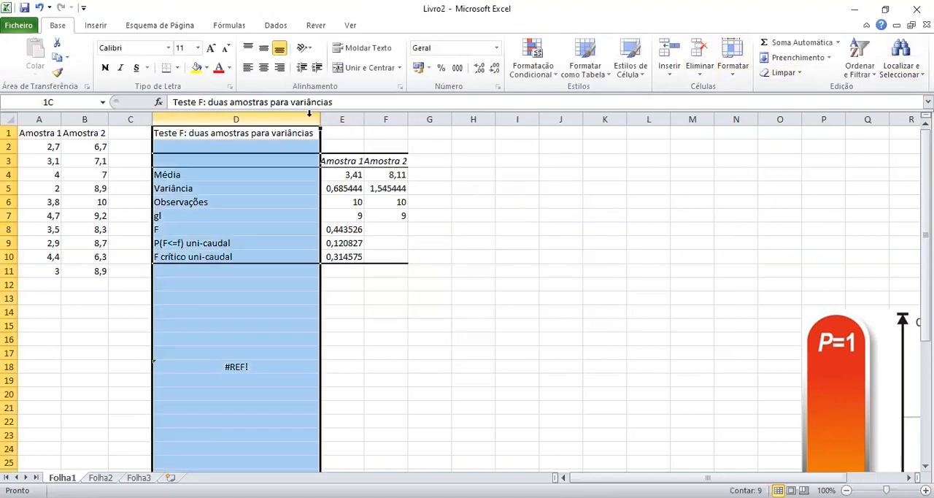
{"action": "left_click_drag", "start_coordinate": [308, 113], "coordinate": [393, 114]}
{"action": "right_click", "coordinate": [393, 116]}
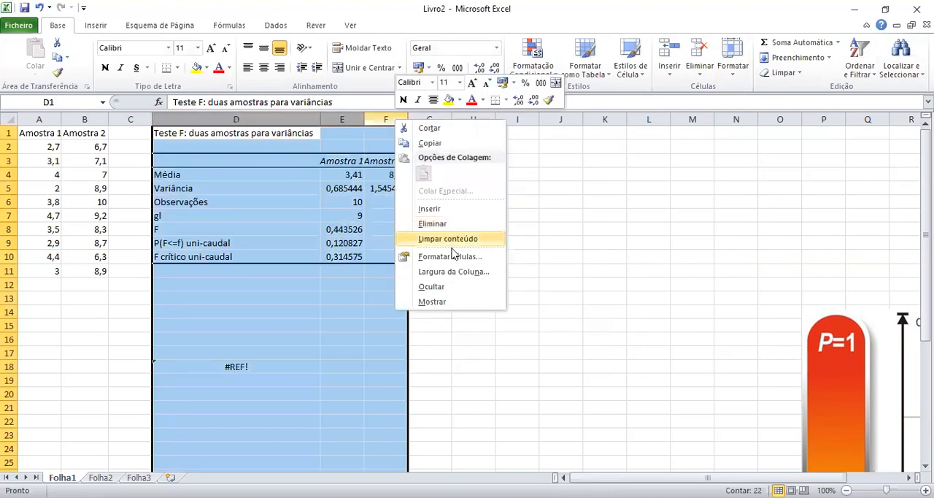
{"action": "left_click", "coordinate": [433, 223]}
{"action": "left_click", "coordinate": [553, 213]}
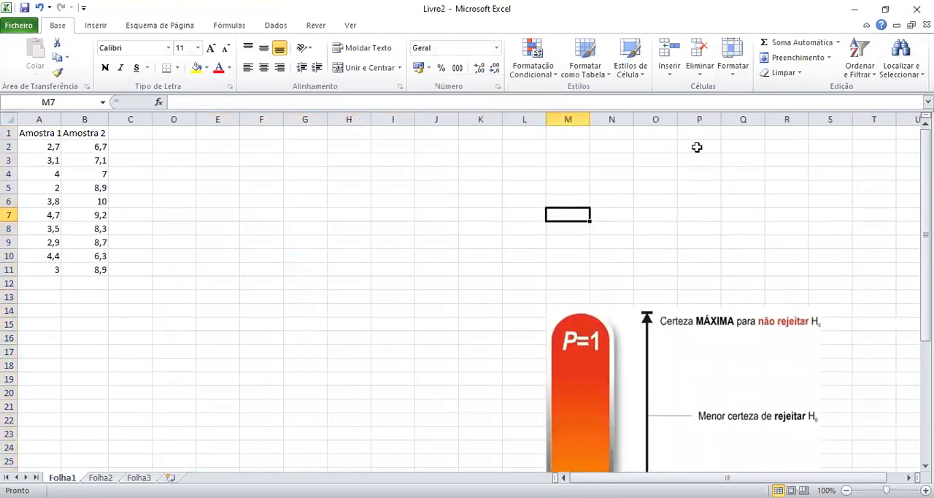
Review the available data analysis tools, including regression, the three Anova variants and Fourier analysis.
{"action": "left_click", "coordinate": [275, 26]}
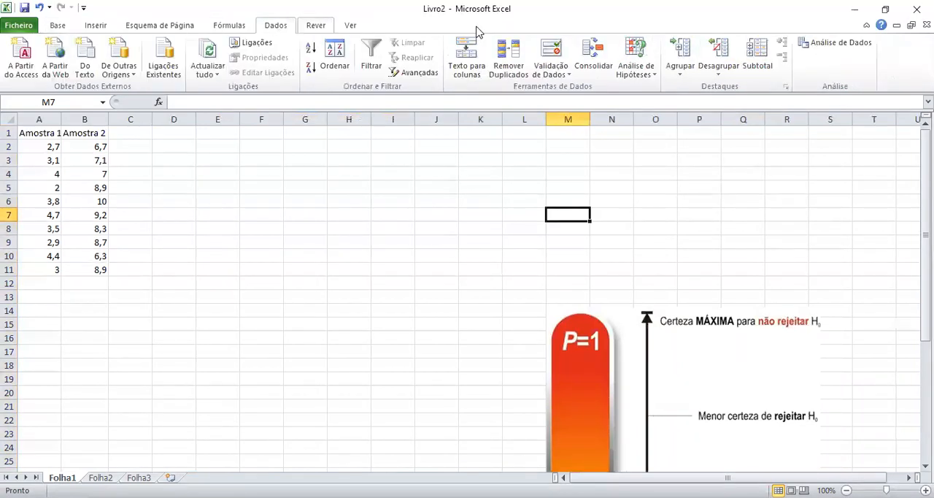
{"action": "left_click", "coordinate": [819, 45]}
{"action": "left_click_drag", "start_coordinate": [633, 245], "coordinate": [642, 281]}
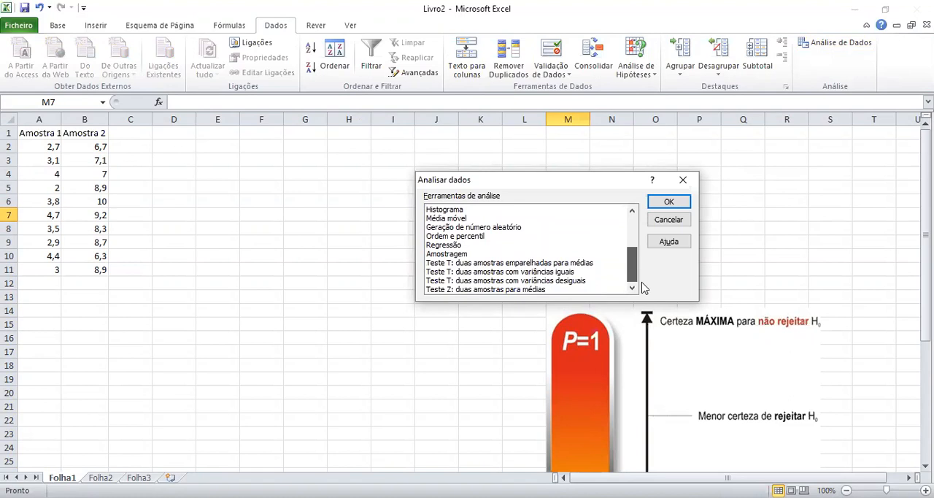
{"action": "left_click", "coordinate": [478, 246]}
{"action": "left_click_drag", "start_coordinate": [635, 261], "coordinate": [642, 221]}
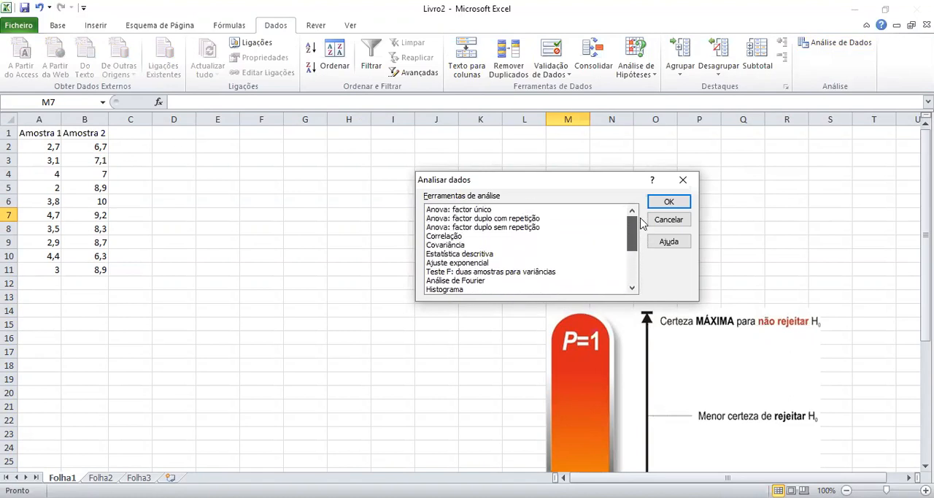
{"action": "left_click", "coordinate": [474, 210]}
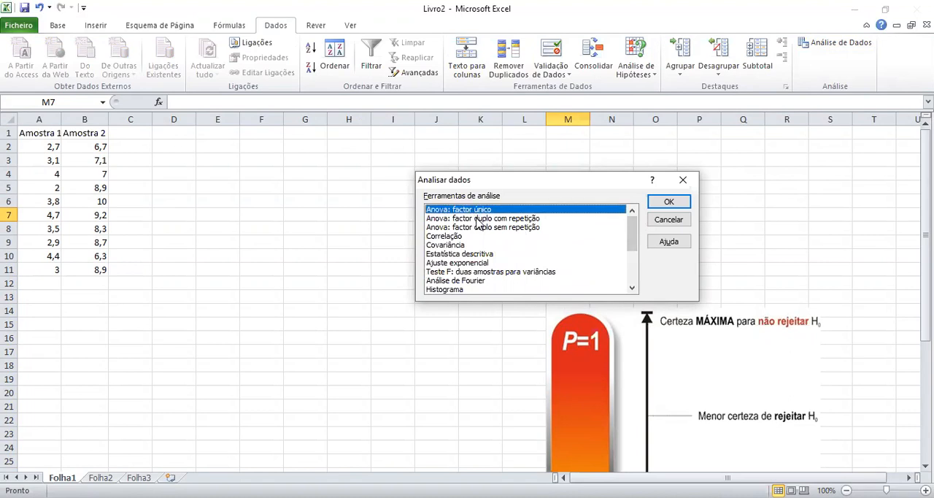
{"action": "left_click", "coordinate": [480, 218]}
{"action": "left_click", "coordinate": [480, 227]}
{"action": "left_click", "coordinate": [479, 209]}
{"action": "left_click", "coordinate": [480, 218]}
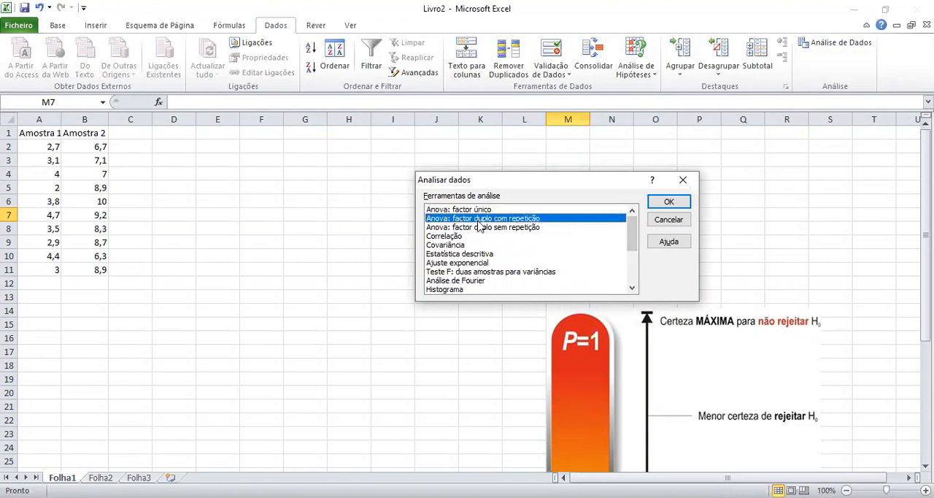
{"action": "left_click", "coordinate": [480, 227]}
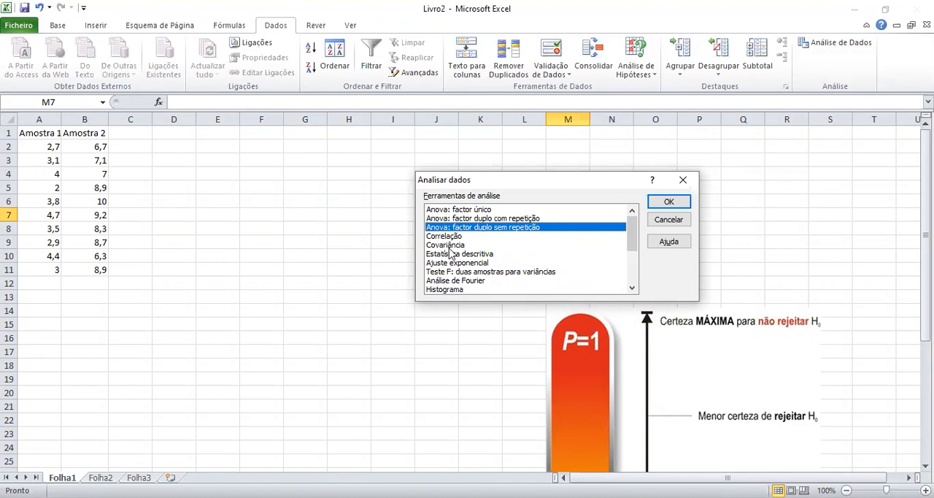
{"action": "left_click", "coordinate": [463, 281]}
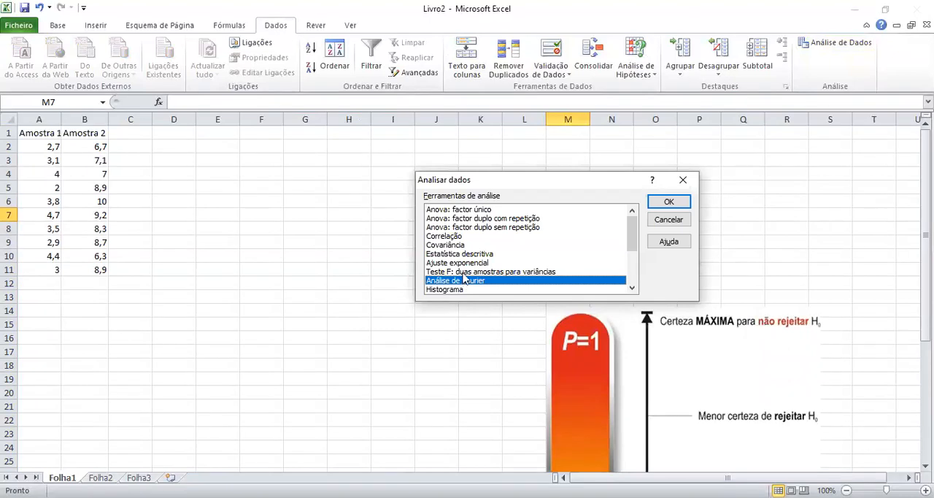
Examine the F test and the three Anova variants among the data analysis tools, without running any of them.
{"action": "left_click", "coordinate": [464, 272]}
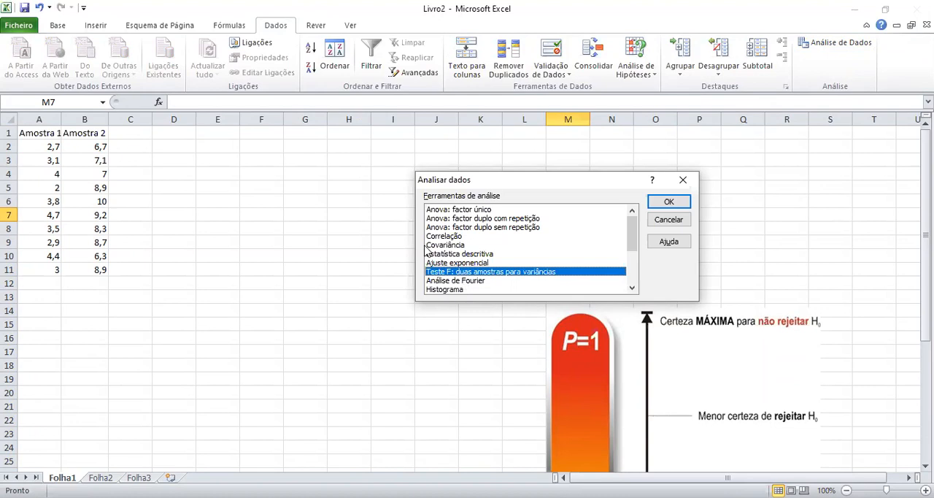
{"action": "left_click", "coordinate": [461, 210]}
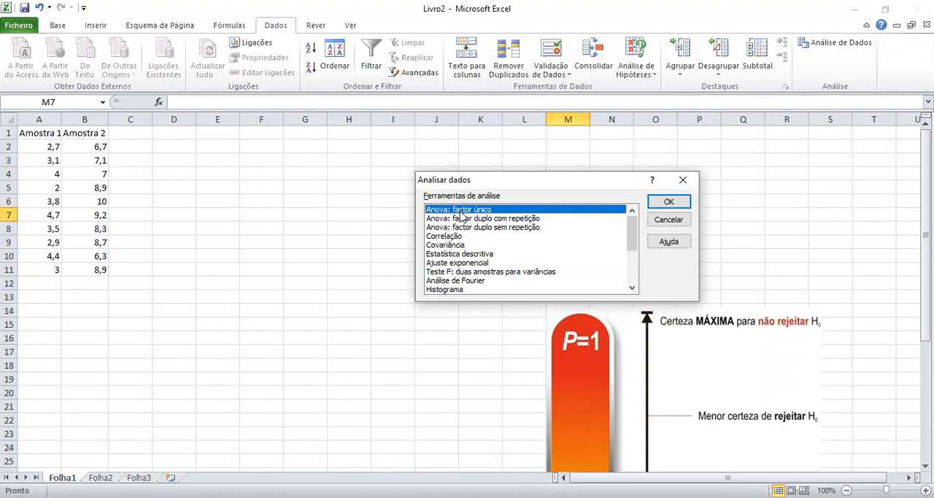
{"action": "left_click", "coordinate": [464, 227]}
{"action": "left_click", "coordinate": [479, 209]}
{"action": "left_click", "coordinate": [478, 218]}
{"action": "left_click", "coordinate": [481, 227]}
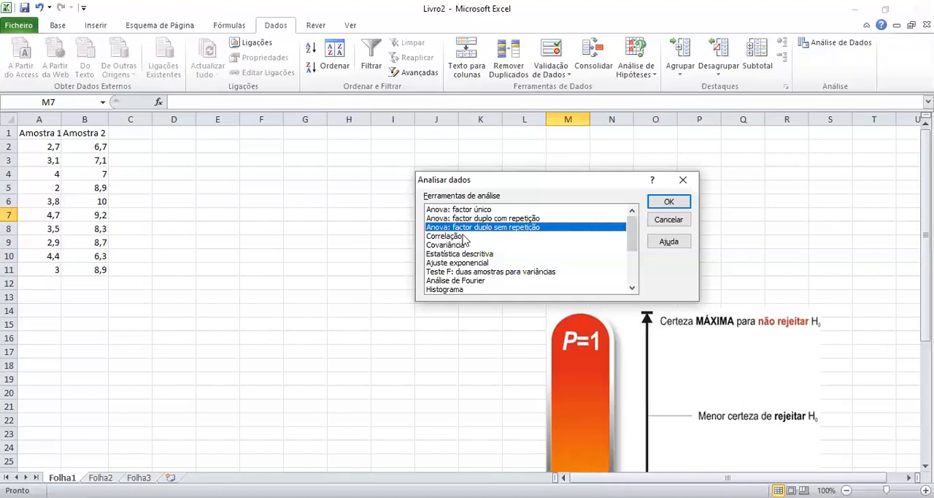
{"action": "left_click", "coordinate": [513, 209]}
{"action": "left_click", "coordinate": [514, 219]}
{"action": "left_click", "coordinate": [512, 227]}
{"action": "left_click", "coordinate": [514, 210]}
{"action": "left_click", "coordinate": [512, 218]}
{"action": "left_click", "coordinate": [506, 209]}
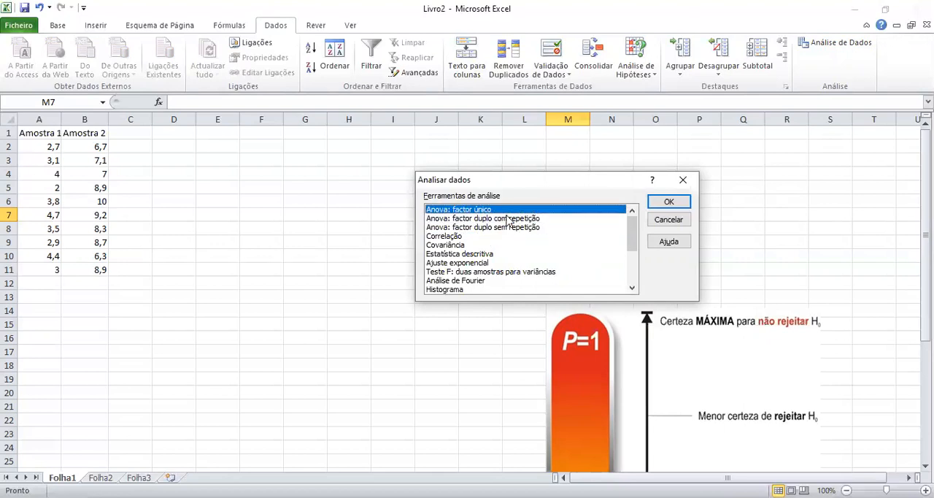
{"action": "left_click", "coordinate": [484, 220]}
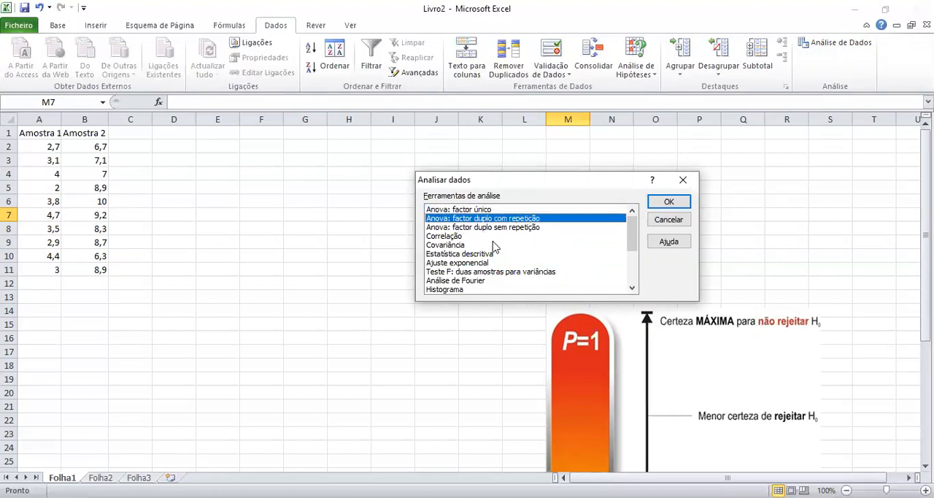
{"action": "left_click", "coordinate": [509, 228]}
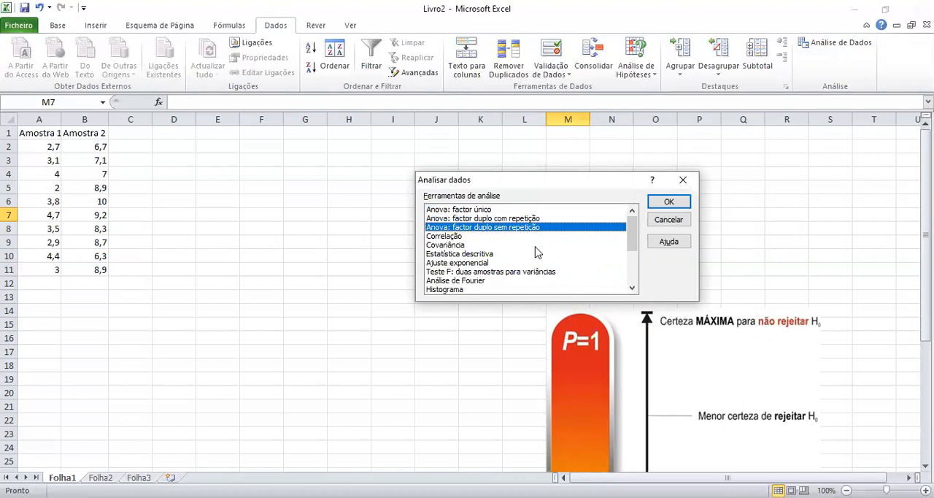
{"action": "left_click_drag", "start_coordinate": [632, 257], "coordinate": [642, 217]}
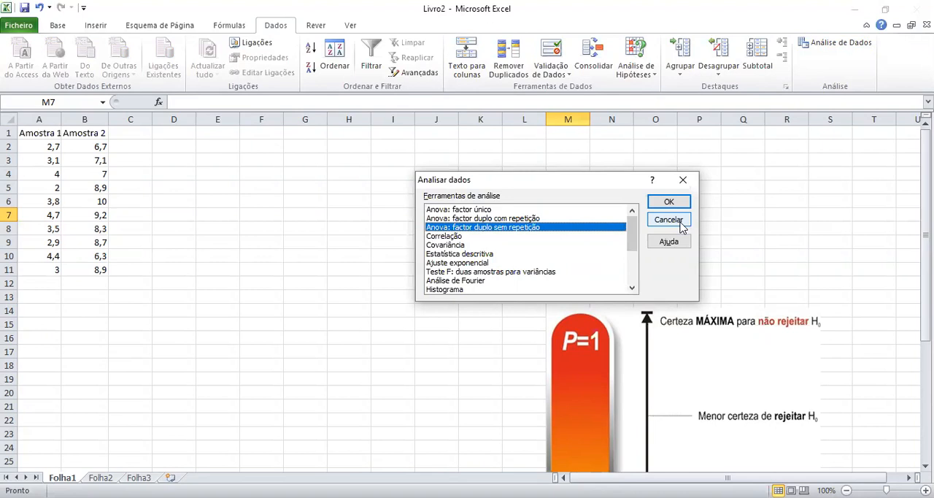
{"action": "left_click", "coordinate": [681, 228]}
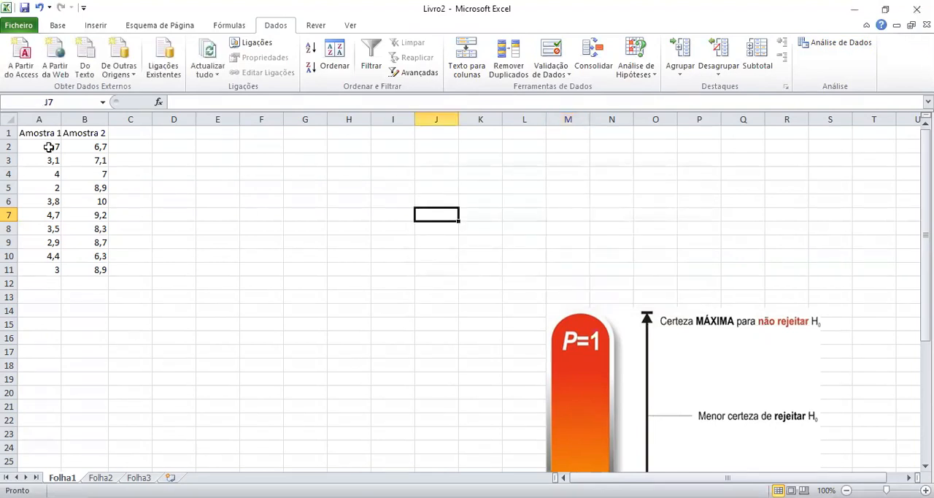
Replace the column headers Amostra 1 and Amostra 2 with x in A1 and y in B1.
{"action": "left_click_drag", "start_coordinate": [40, 132], "coordinate": [84, 265]}
{"action": "left_click", "coordinate": [217, 254]}
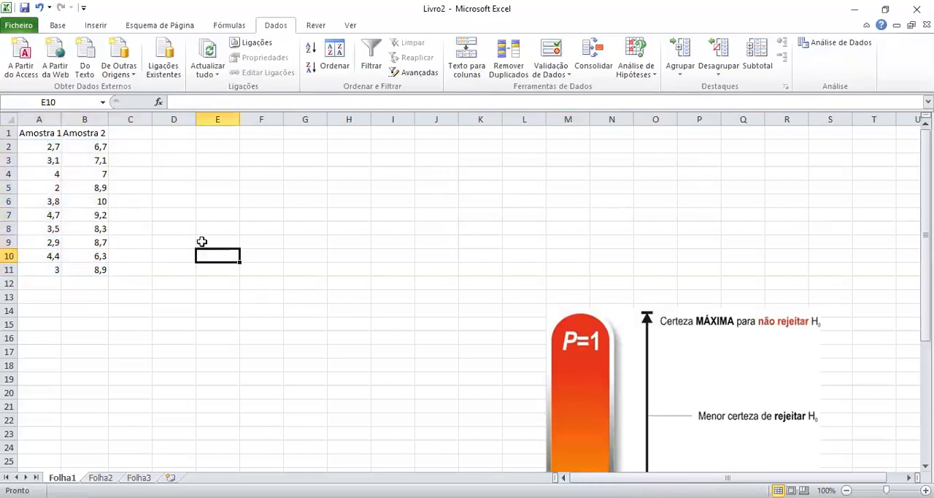
{"action": "left_click", "coordinate": [42, 134]}
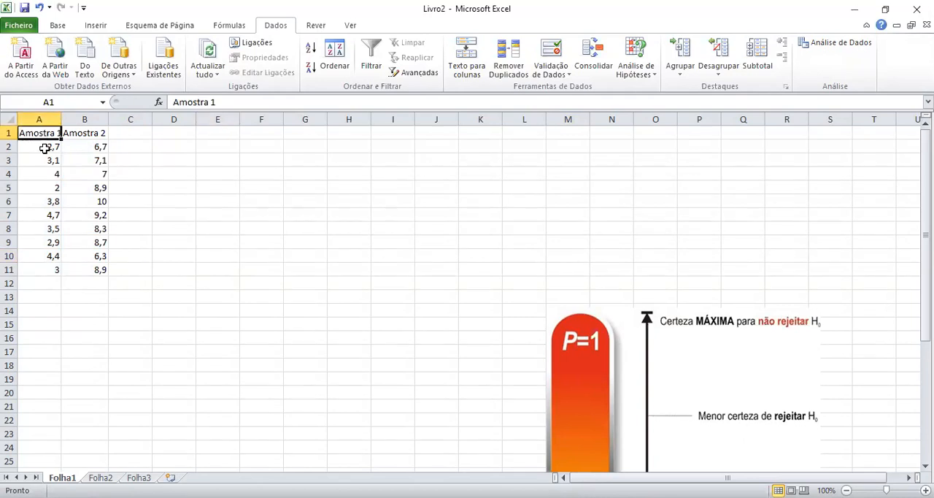
{"action": "key", "text": "Delete"}
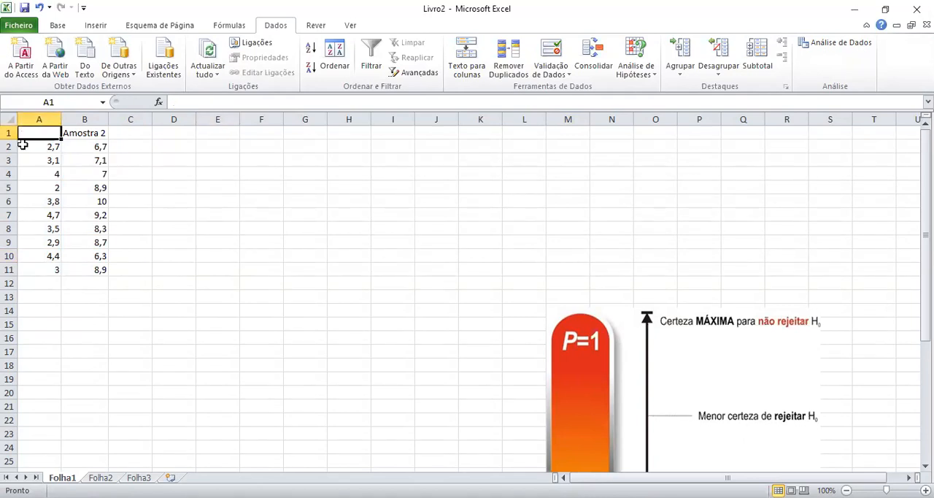
{"action": "left_click", "coordinate": [93, 134]}
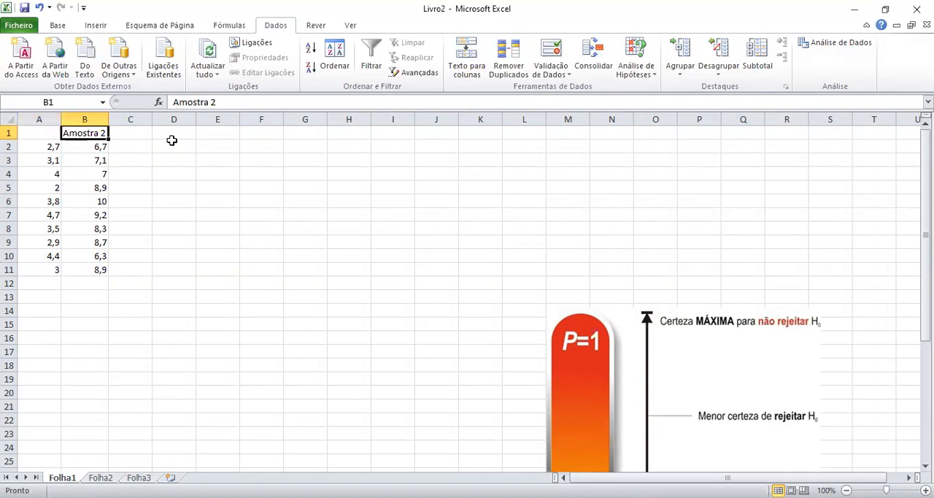
{"action": "type", "text": "y"}
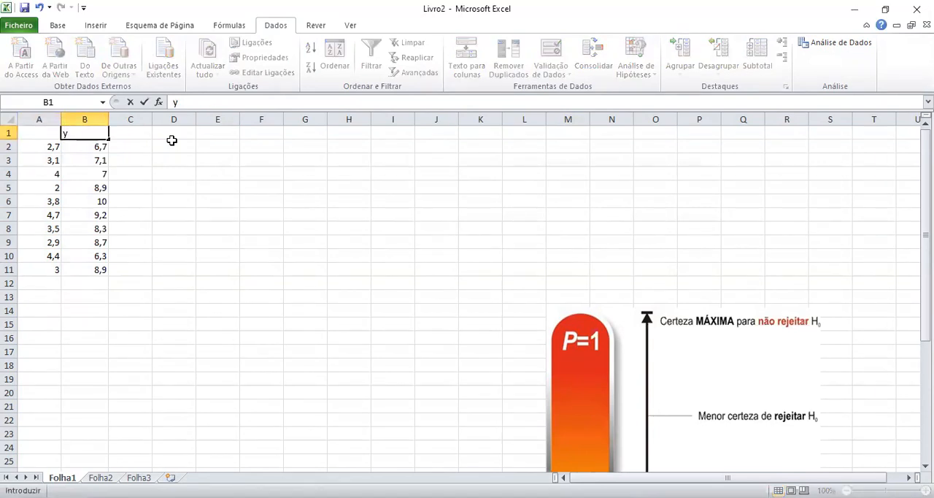
{"action": "key", "text": "Return"}
{"action": "key", "text": "Left"}
{"action": "key", "text": "Up"}
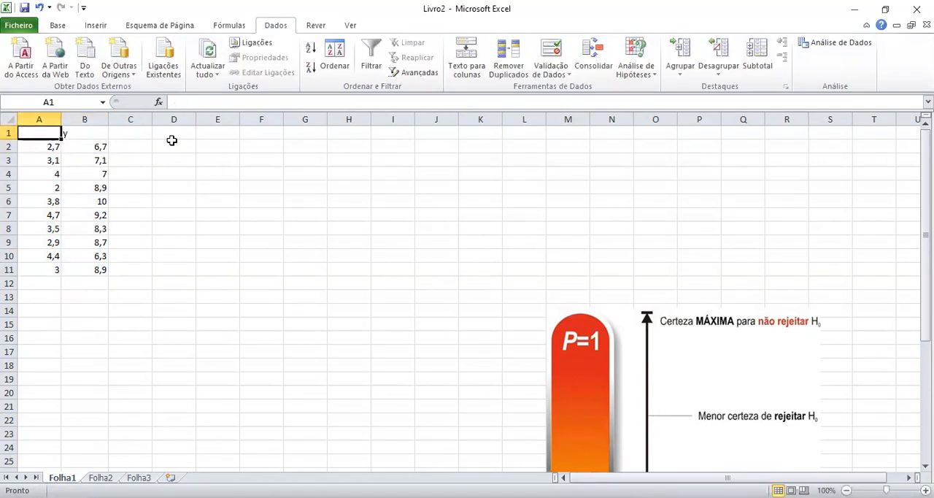
{"action": "type", "text": "x"}
{"action": "key", "text": "Return"}
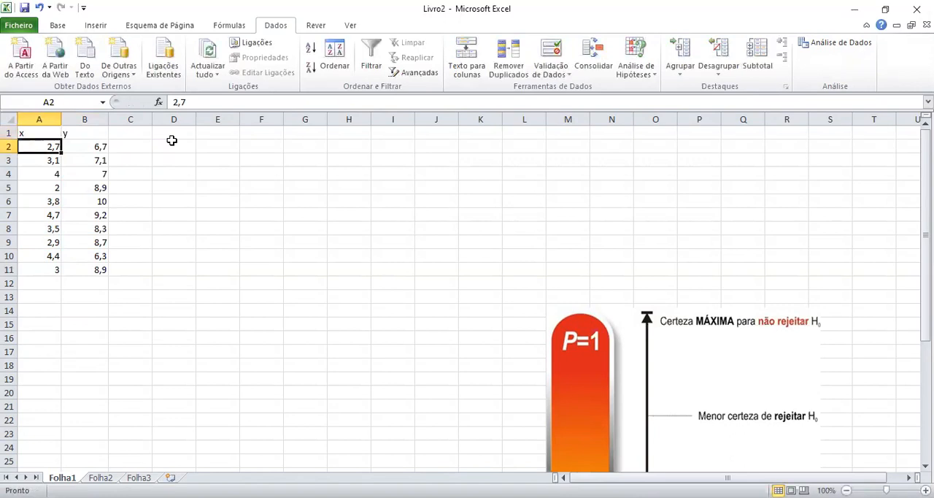
Center the contents of the x and y table in A1:B11 horizontally.
{"action": "left_click_drag", "start_coordinate": [46, 132], "coordinate": [93, 269]}
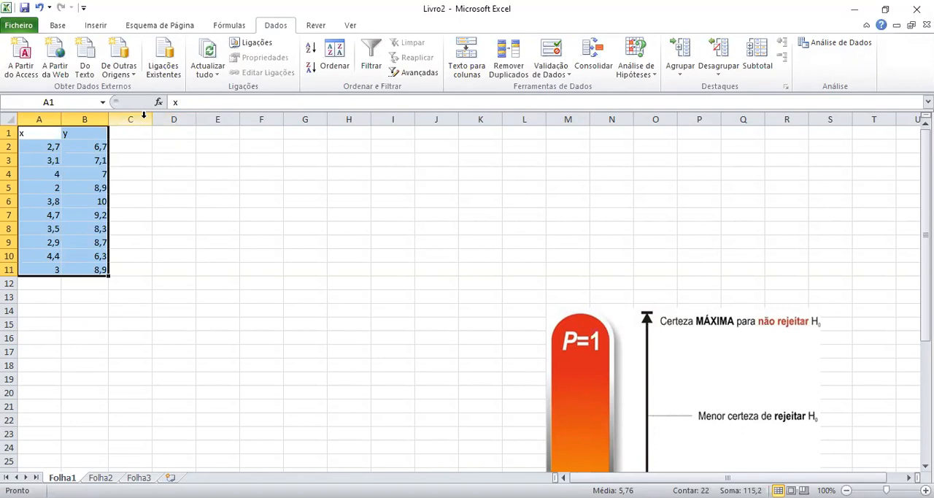
{"action": "left_click", "coordinate": [59, 25]}
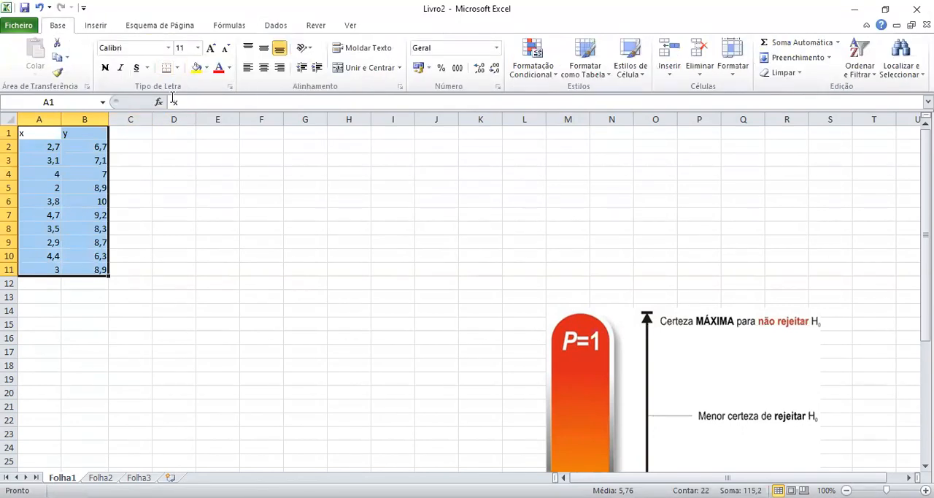
{"action": "left_click", "coordinate": [263, 67]}
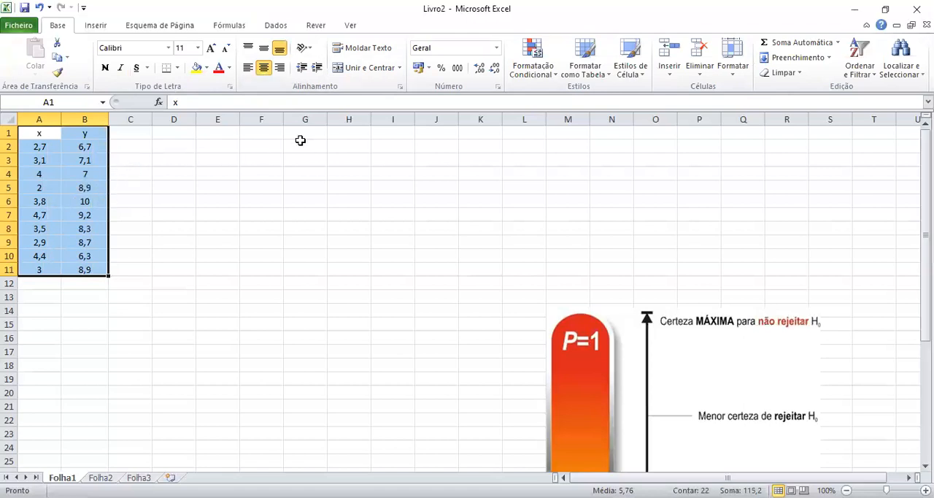
Insert a markers-only scatter chart of the x and y data, place it beside the table and enlarge it.
{"action": "left_click", "coordinate": [102, 27]}
{"action": "left_click", "coordinate": [406, 60]}
{"action": "left_click", "coordinate": [411, 119]}
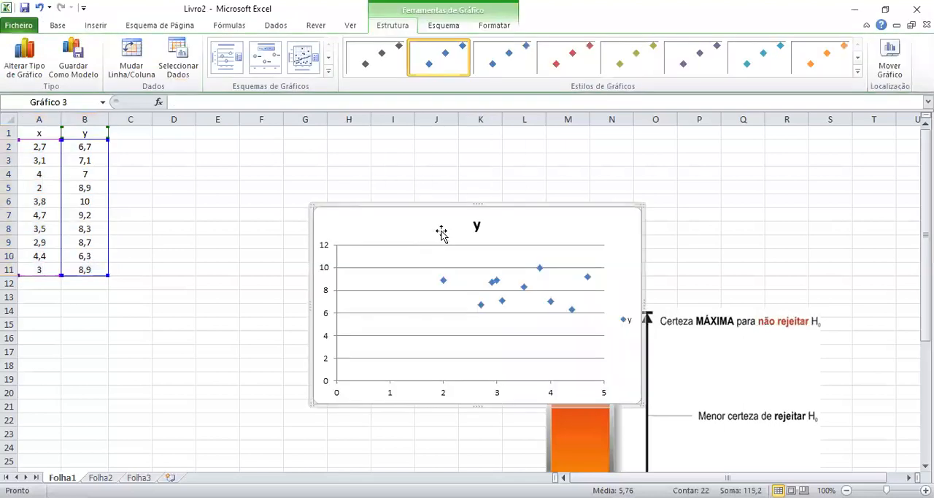
{"action": "left_click_drag", "start_coordinate": [429, 223], "coordinate": [300, 159]}
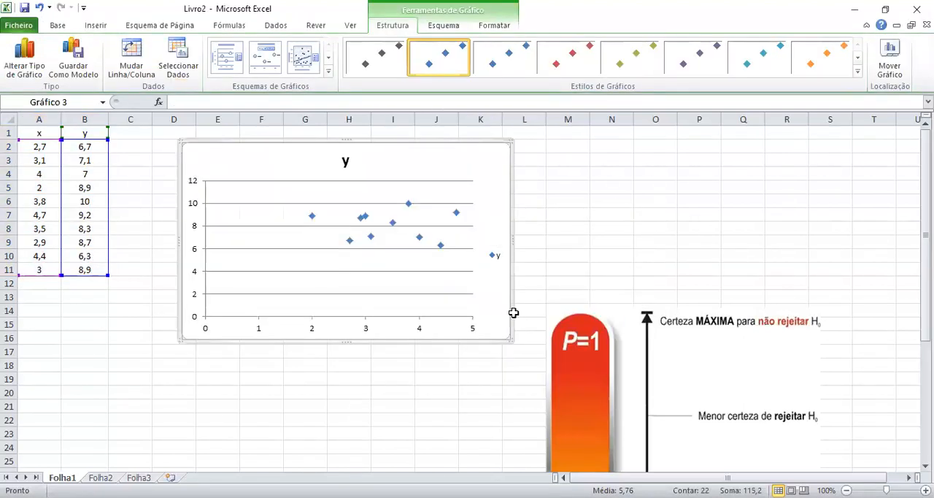
{"action": "left_click_drag", "start_coordinate": [598, 378], "coordinate": [602, 381]}
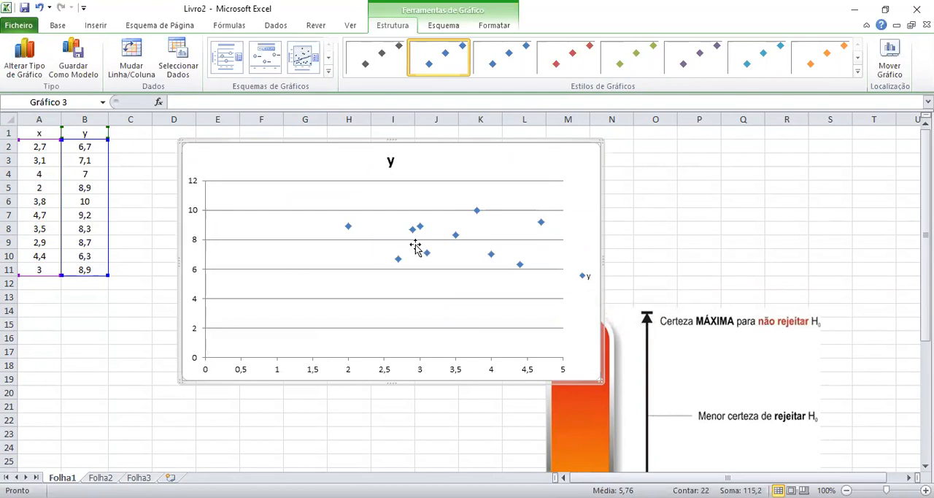
Set the minimum of the scatter chart's horizontal axis to a fixed value of 2.
{"action": "left_click", "coordinate": [349, 374]}
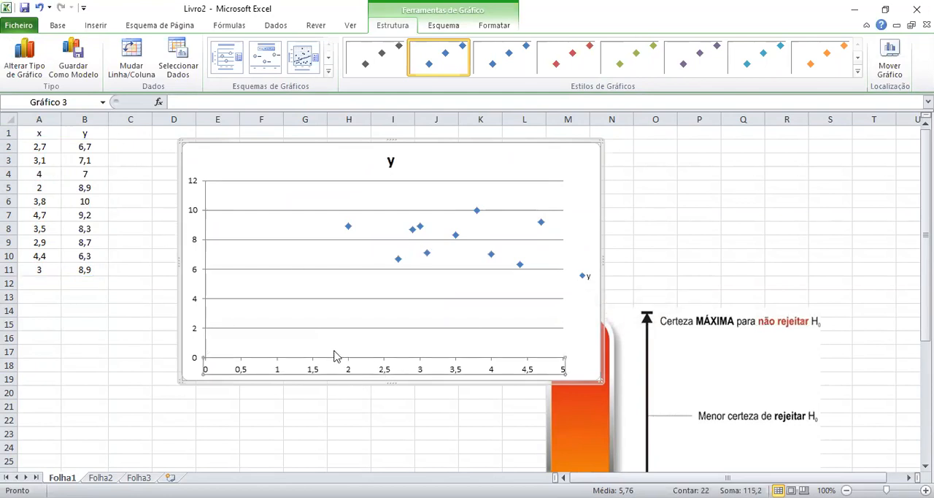
{"action": "double_click", "coordinate": [332, 353]}
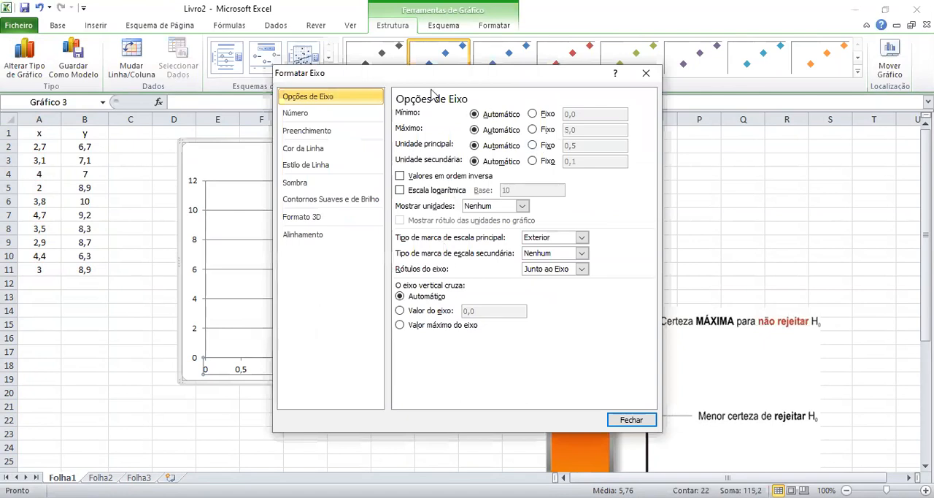
{"action": "left_click_drag", "start_coordinate": [475, 78], "coordinate": [661, 91]}
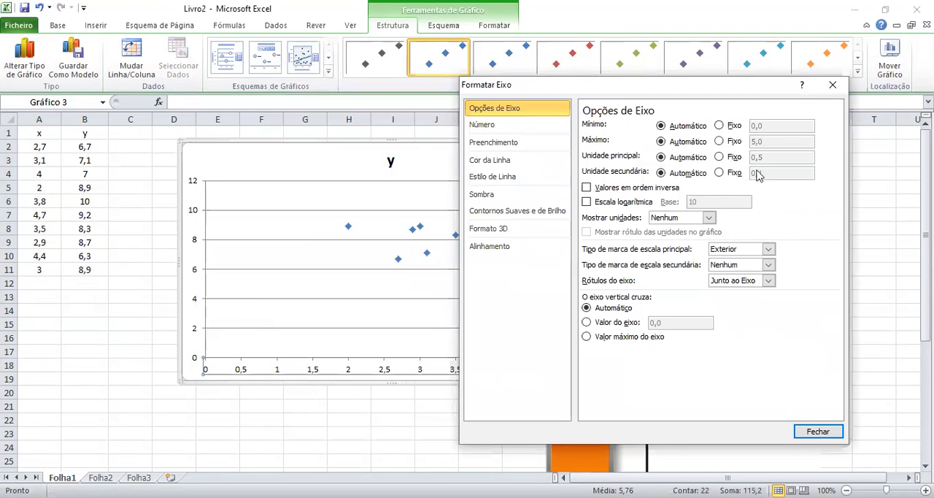
{"action": "left_click", "coordinate": [720, 125]}
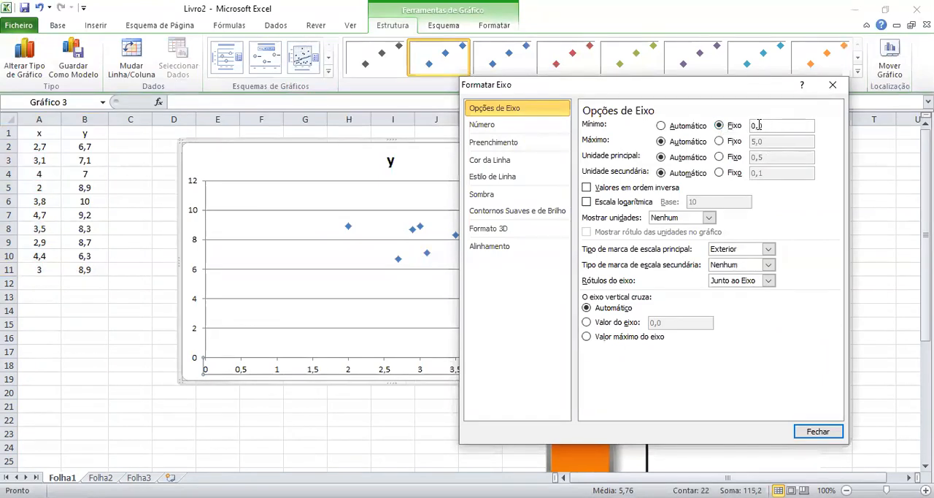
{"action": "type", "text": "2"}
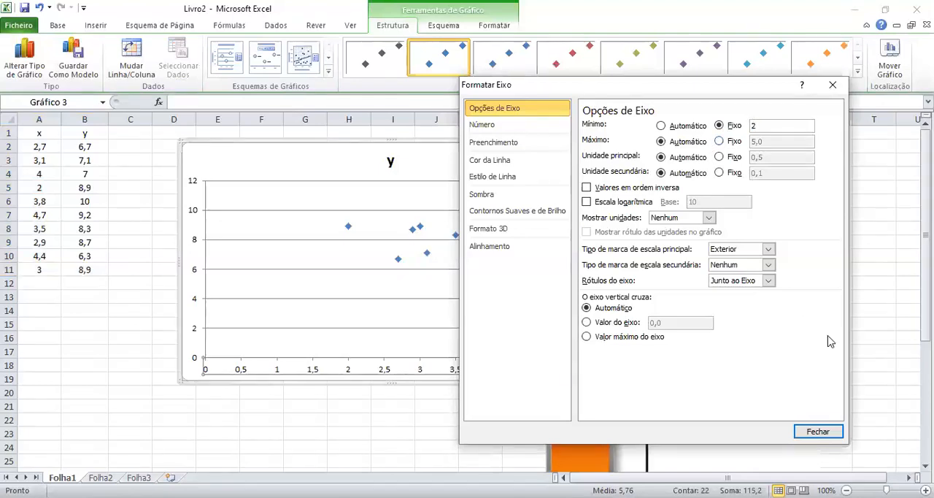
{"action": "left_click", "coordinate": [817, 432]}
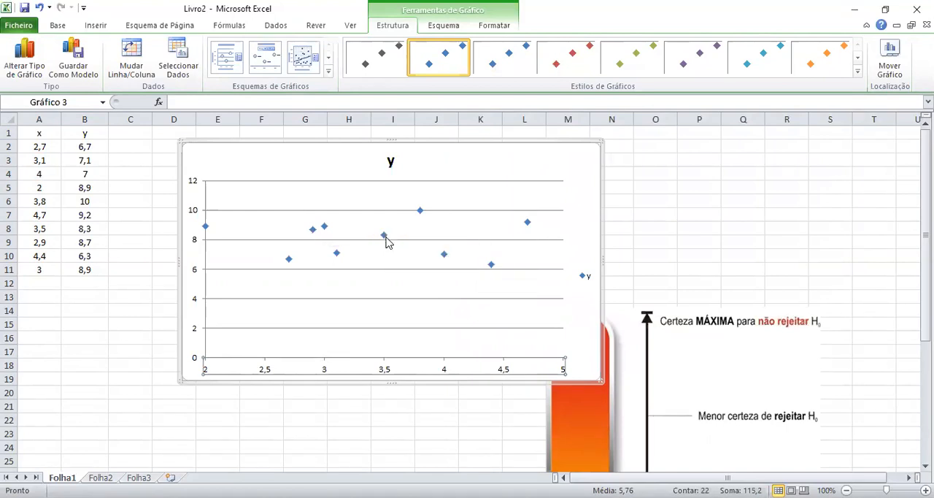
Add a linear trendline to the y series with its equation displayed, and move the equation above the line.
{"action": "right_click", "coordinate": [386, 238]}
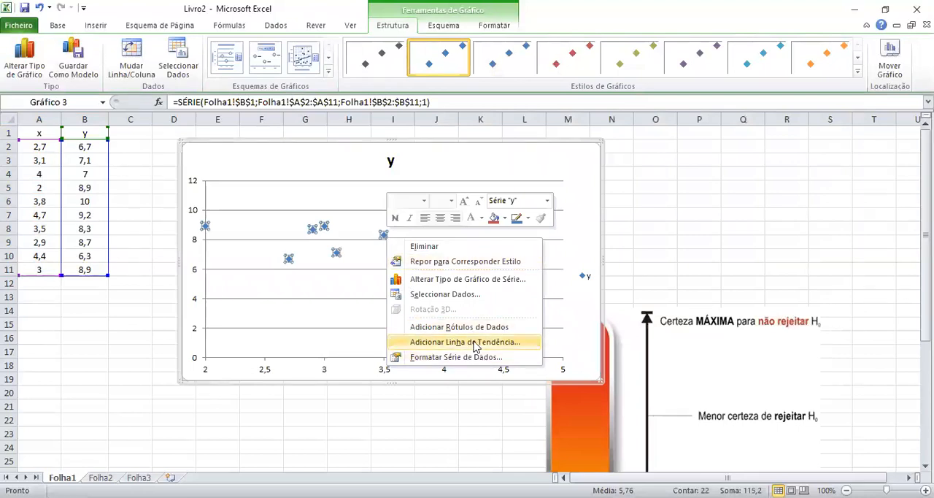
{"action": "left_click", "coordinate": [475, 343]}
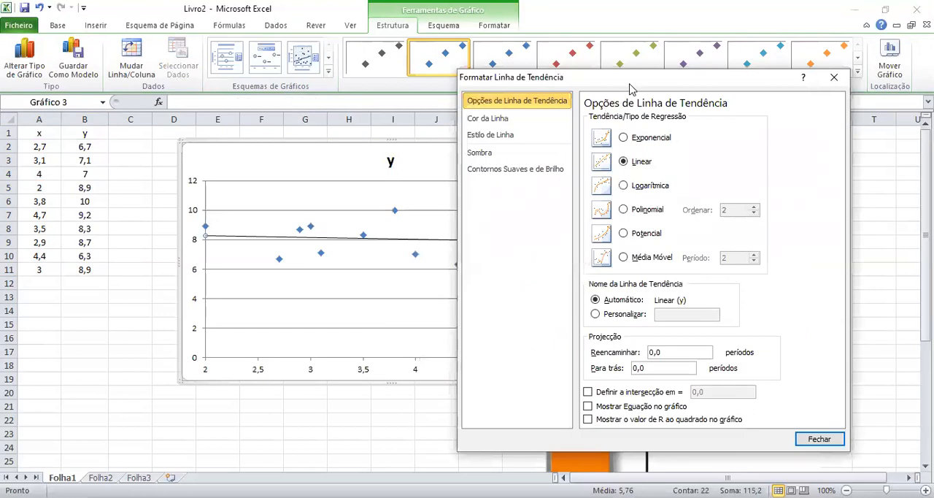
{"action": "left_click_drag", "start_coordinate": [636, 83], "coordinate": [661, 84]}
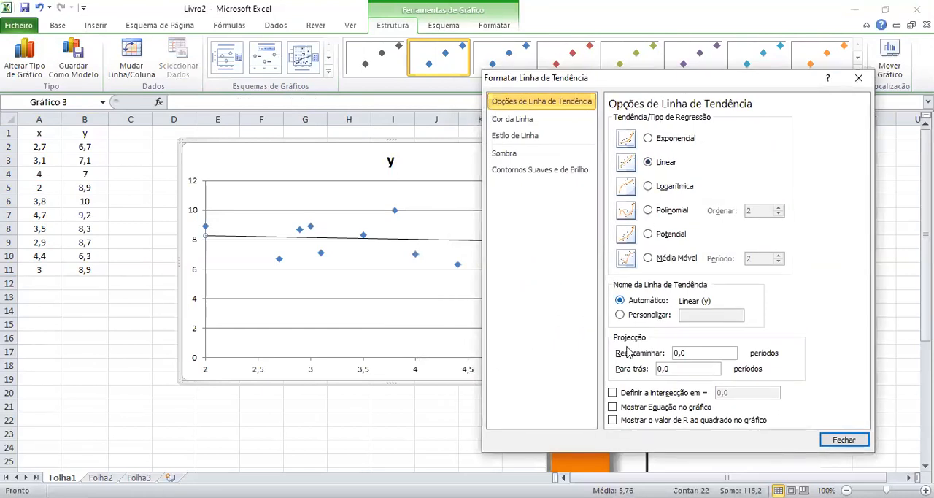
{"action": "left_click", "coordinate": [635, 410]}
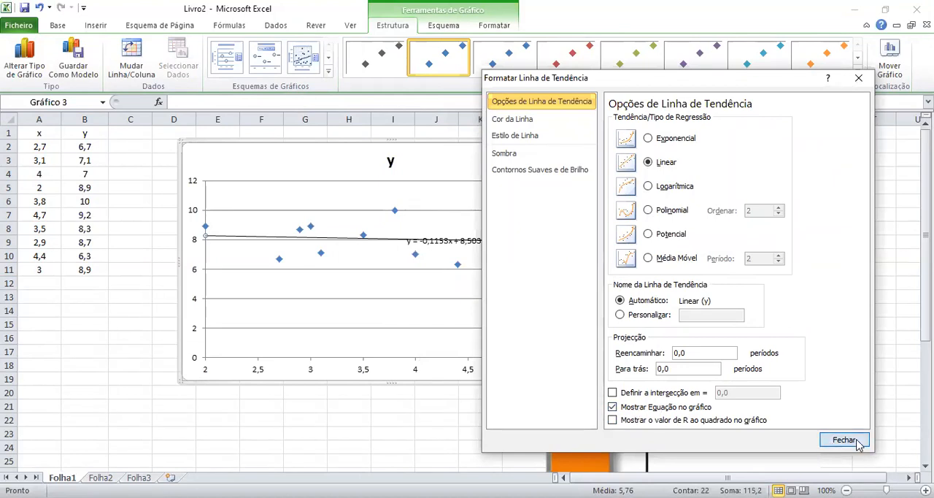
{"action": "left_click", "coordinate": [846, 441]}
{"action": "left_click", "coordinate": [454, 247]}
{"action": "left_click", "coordinate": [453, 241]}
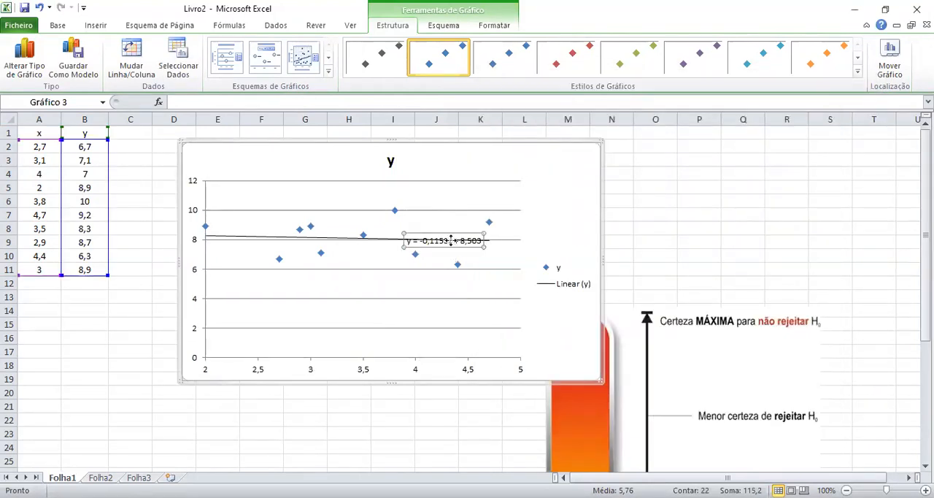
{"action": "left_click_drag", "start_coordinate": [453, 192], "coordinate": [454, 193]}
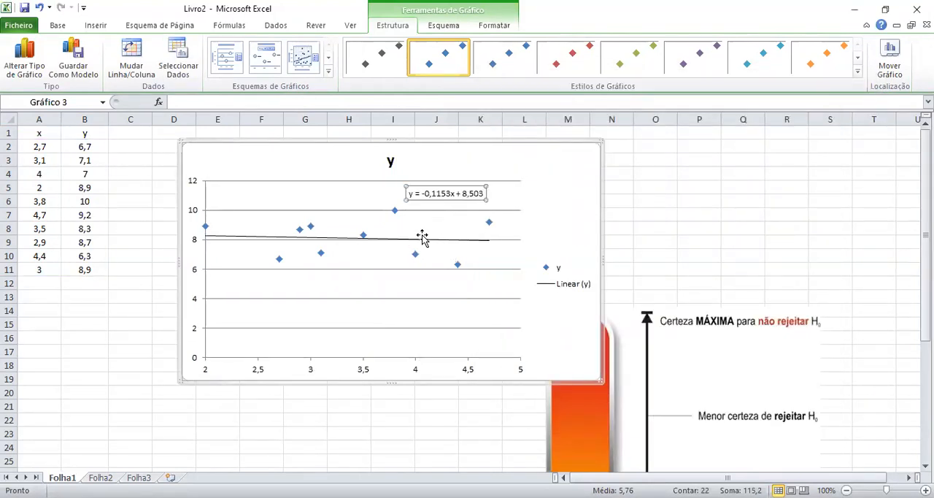
Display the R-squared value of the linear trendline on the scatter chart.
{"action": "left_click", "coordinate": [378, 239]}
{"action": "right_click", "coordinate": [378, 240]}
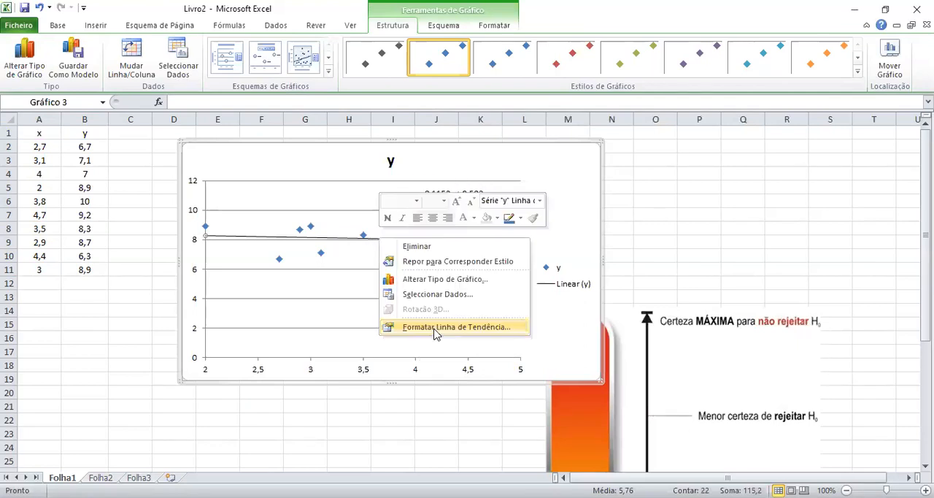
{"action": "left_click", "coordinate": [435, 328]}
{"action": "left_click", "coordinate": [613, 420]}
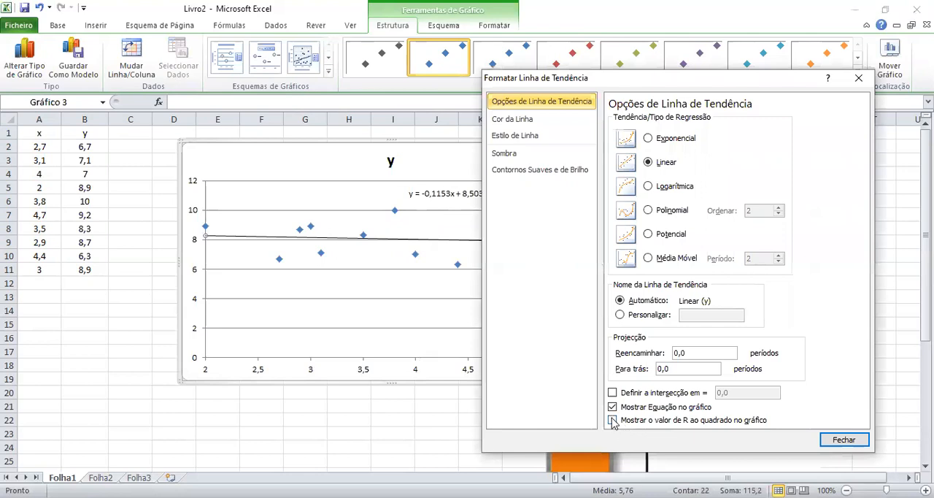
{"action": "left_click", "coordinate": [852, 443]}
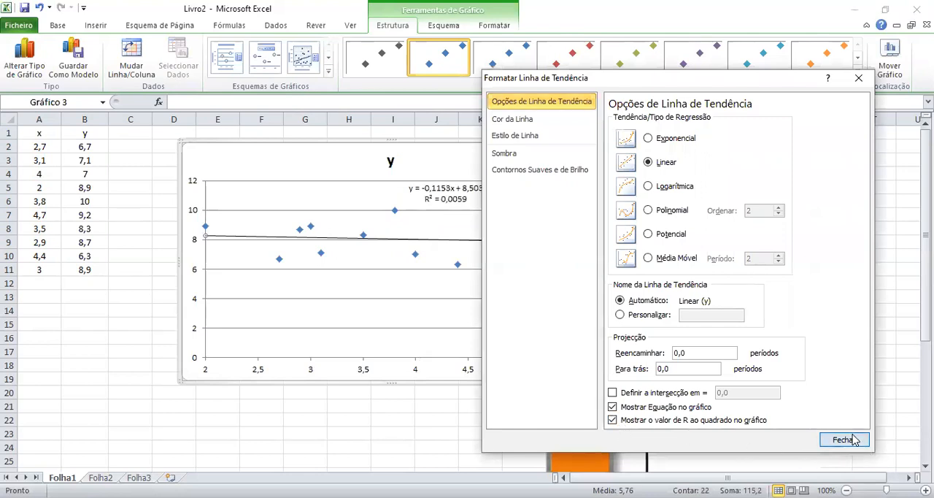
Enlarge the trendline equation label to font size 16 and move it to the chart's upper-right area, above the plot.
{"action": "left_click", "coordinate": [458, 197]}
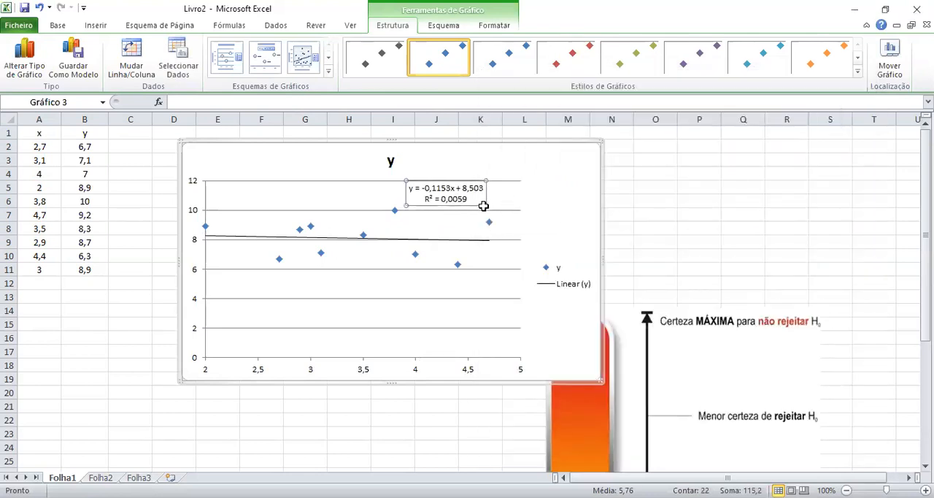
{"action": "left_click", "coordinate": [60, 24]}
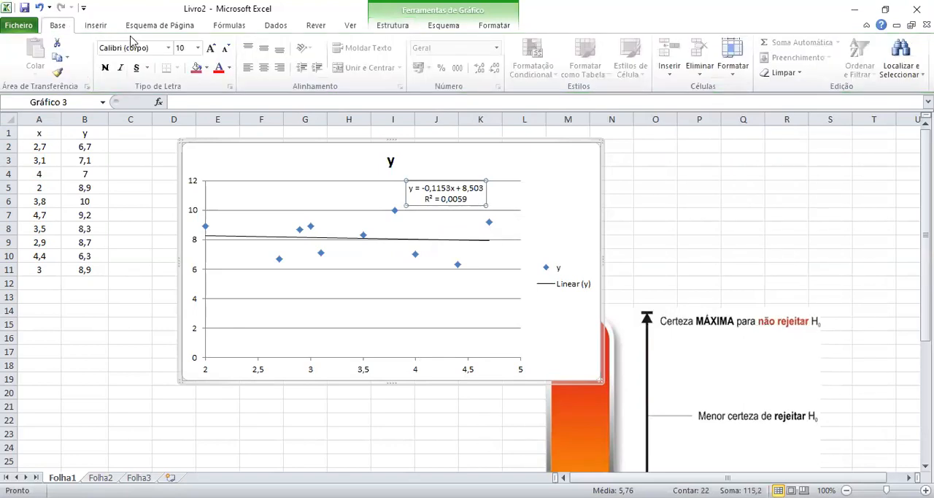
{"action": "left_click", "coordinate": [199, 48]}
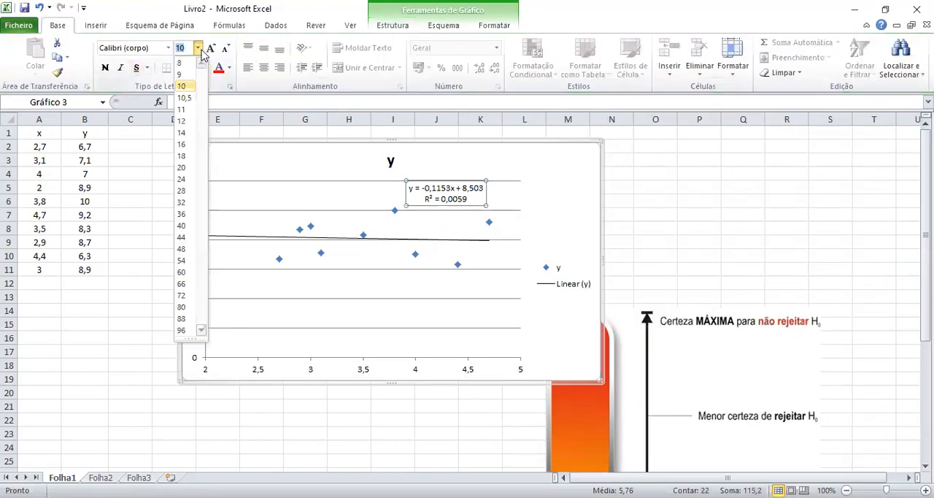
{"action": "left_click", "coordinate": [182, 145]}
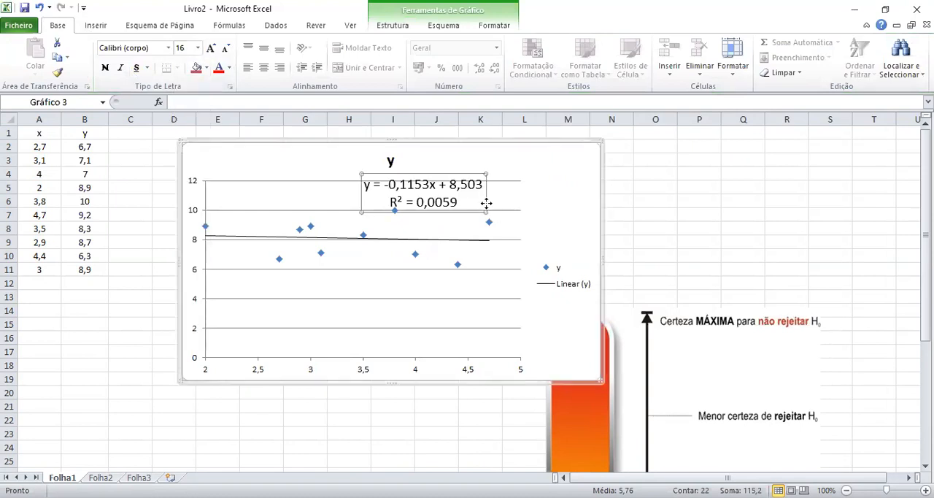
{"action": "left_click_drag", "start_coordinate": [486, 203], "coordinate": [489, 205]}
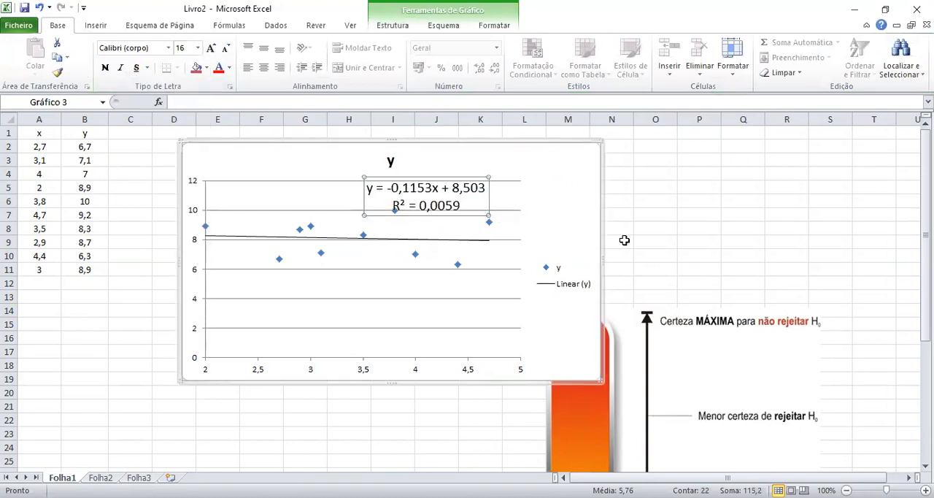
{"action": "left_click", "coordinate": [468, 241]}
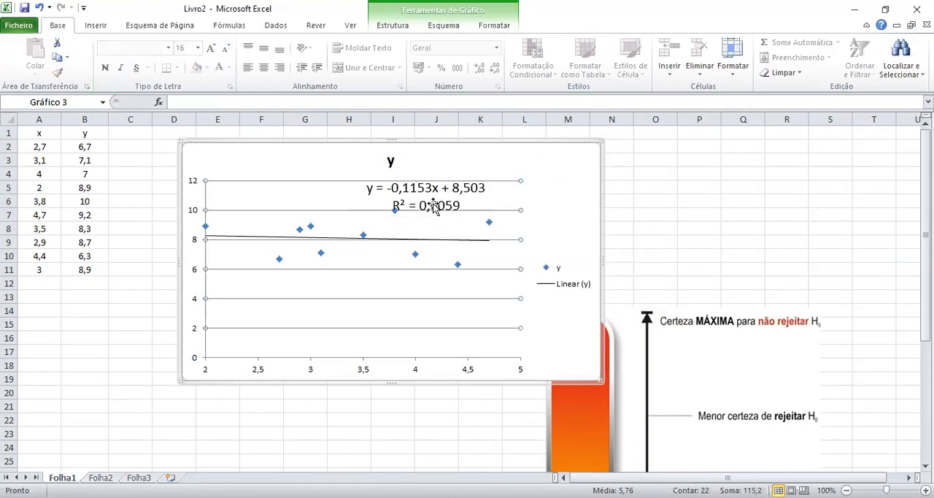
{"action": "left_click", "coordinate": [464, 201]}
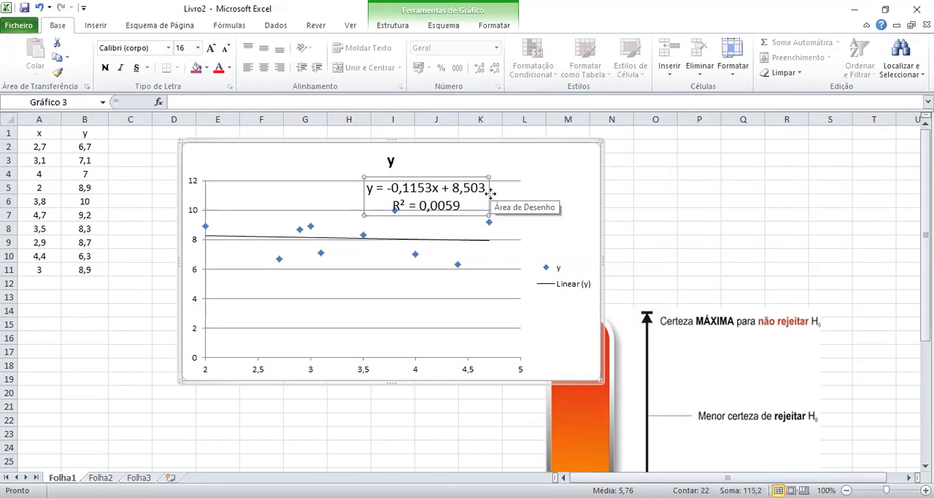
{"action": "left_click_drag", "start_coordinate": [490, 191], "coordinate": [568, 162]}
{"action": "left_click", "coordinate": [684, 185]}
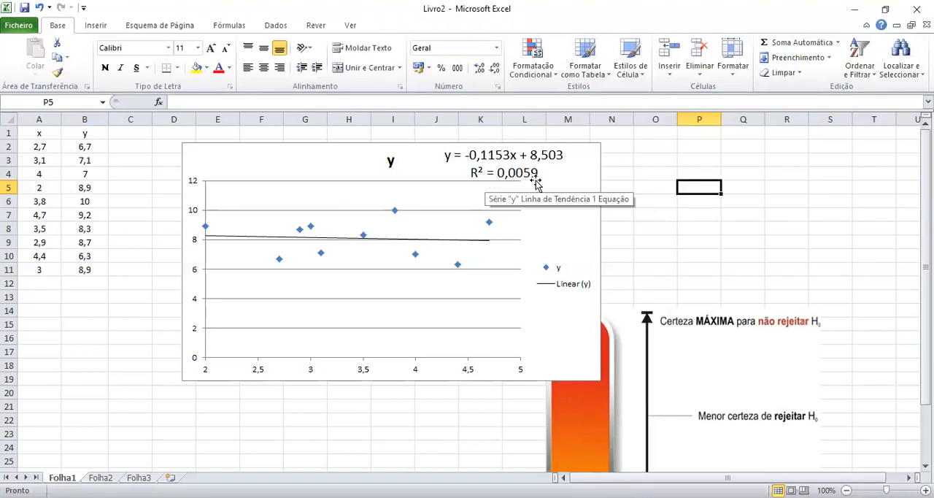
Calculate the correlation coefficient in O3 as the square root of R², using =raizq(0,0059).
{"action": "left_click", "coordinate": [646, 161]}
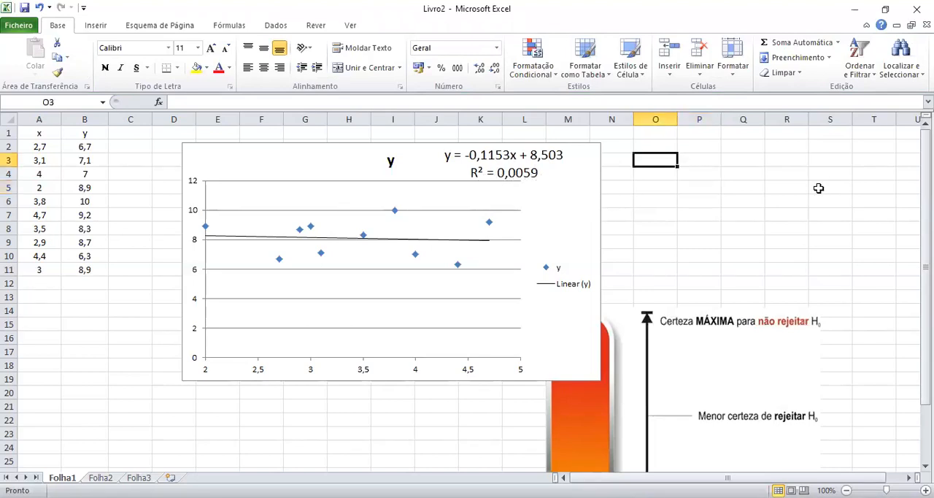
{"action": "type", "text": "r"}
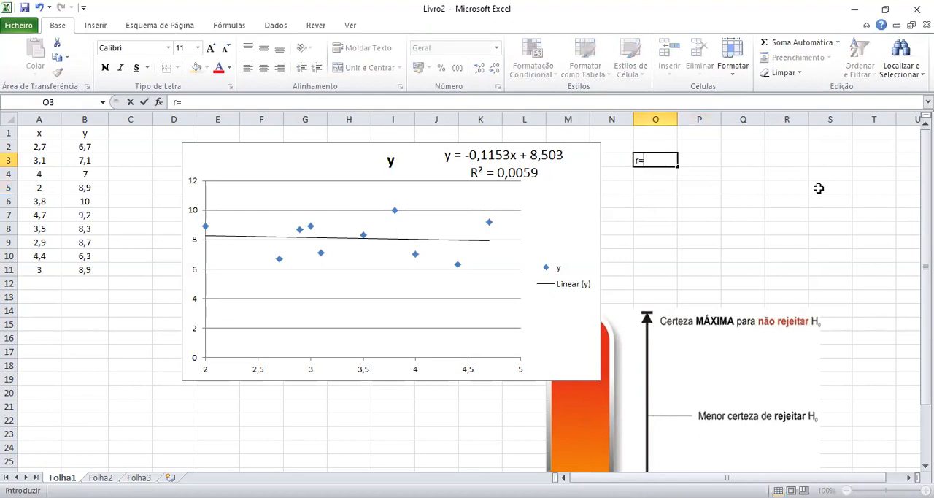
{"action": "type", "text": "=raizq("}
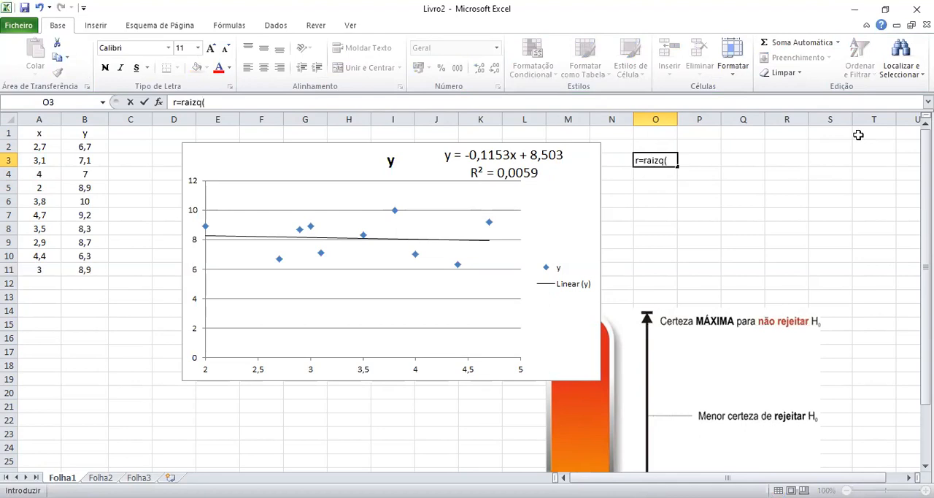
{"action": "type", "text": "0,0059"}
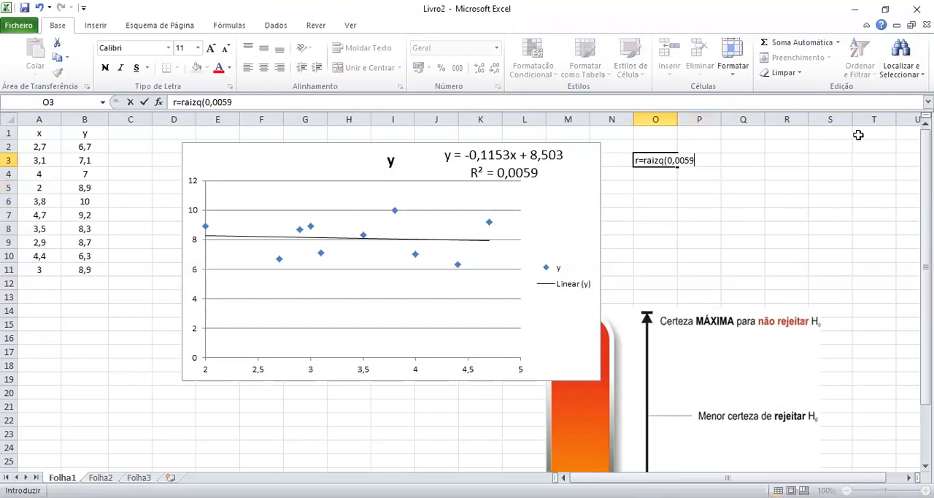
{"action": "key", "text": "Return"}
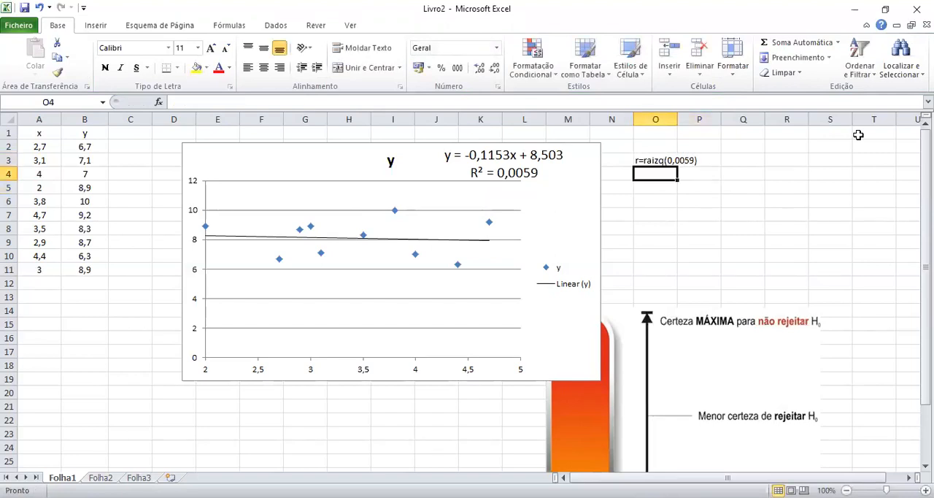
{"action": "left_click", "coordinate": [655, 158]}
{"action": "left_click", "coordinate": [175, 103]}
{"action": "key", "text": "BackSpace"}
{"action": "key", "text": "Return"}
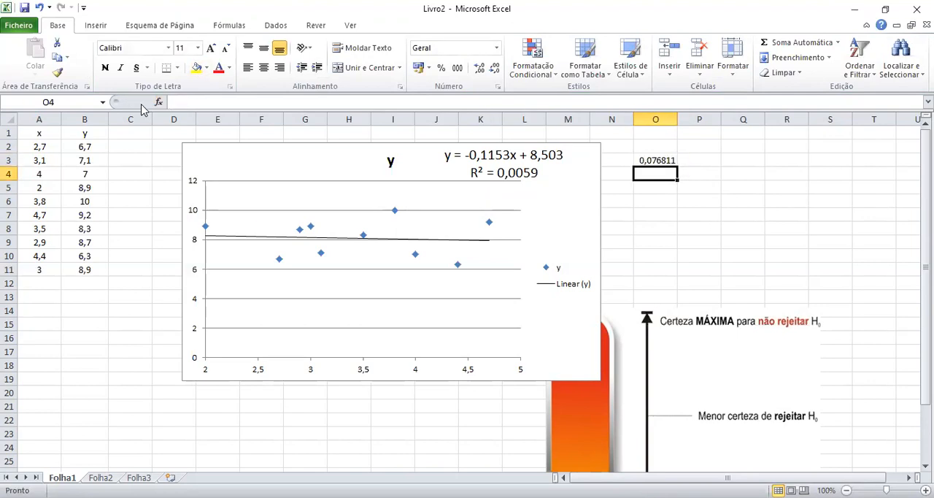
Label the coefficient with a right-aligned "r=" in N3, and select the label with its value.
{"action": "left_click", "coordinate": [617, 159]}
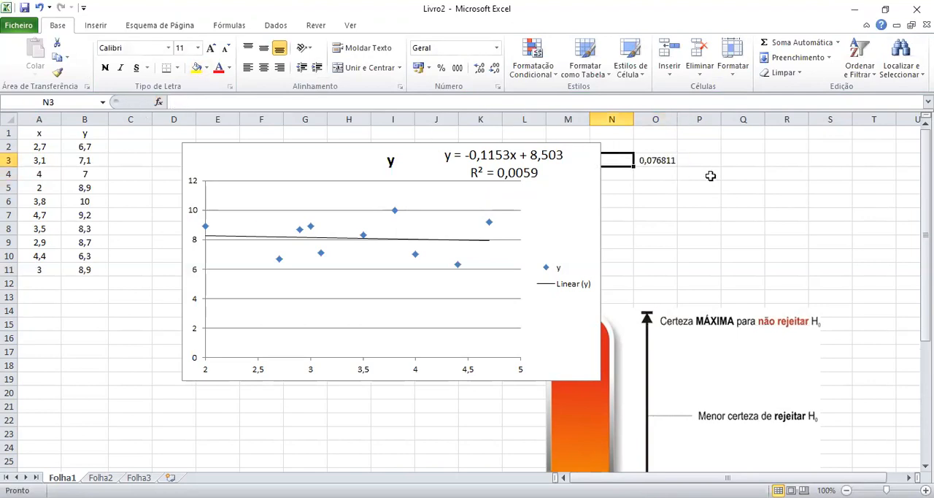
{"action": "type", "text": "r"}
{"action": "key", "text": "Return"}
{"action": "key", "text": "Up"}
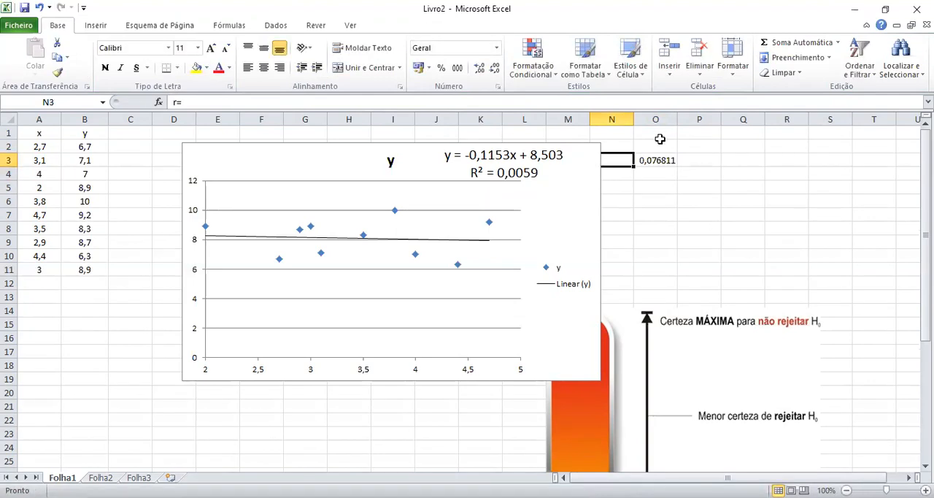
{"action": "left_click", "coordinate": [714, 202]}
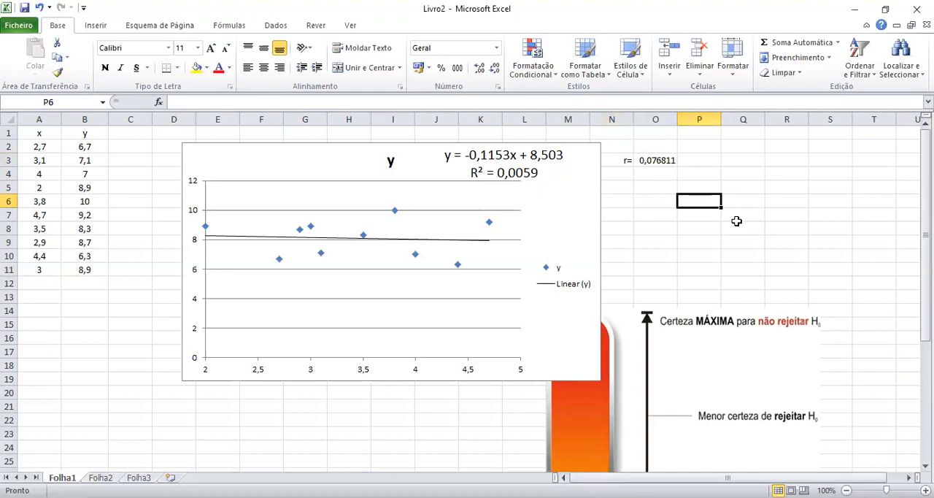
{"action": "left_click_drag", "start_coordinate": [627, 161], "coordinate": [660, 161]}
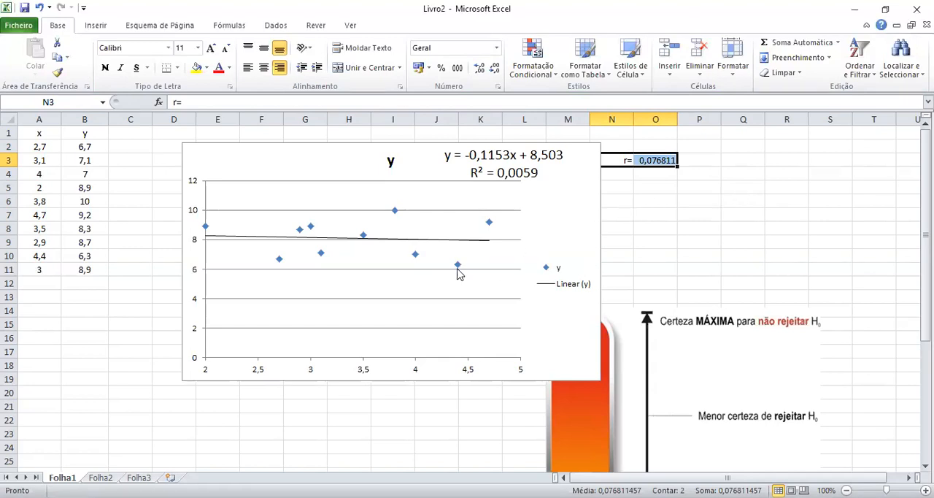
Replace the first y value in B2 with =0,9.
{"action": "left_click", "coordinate": [34, 147]}
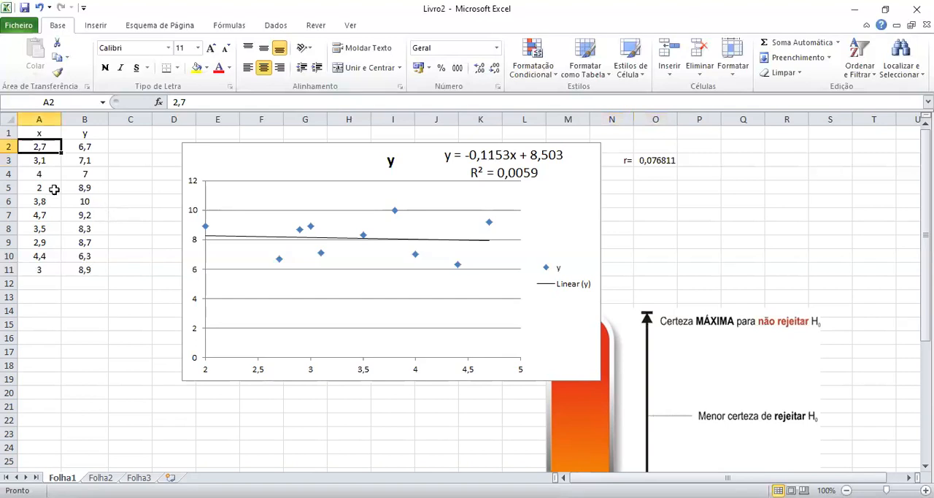
{"action": "left_click", "coordinate": [83, 147]}
{"action": "double_click", "coordinate": [216, 98]}
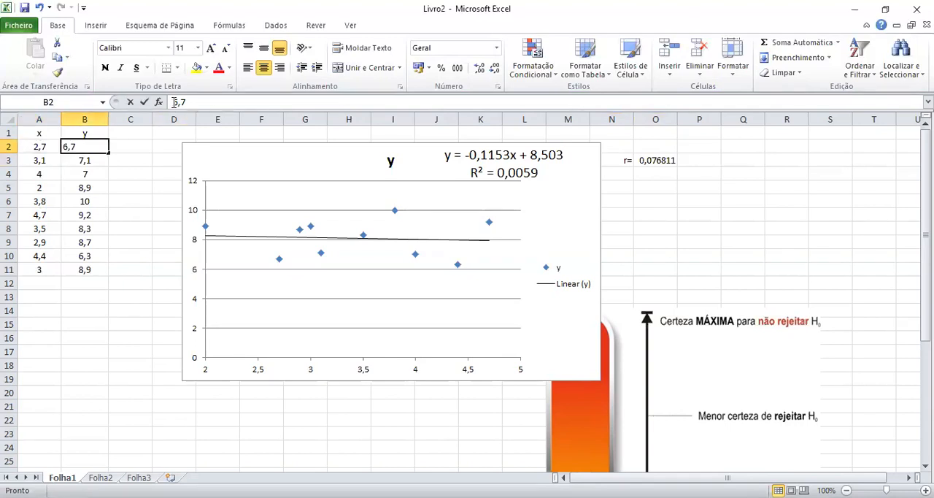
{"action": "type", "text": "="}
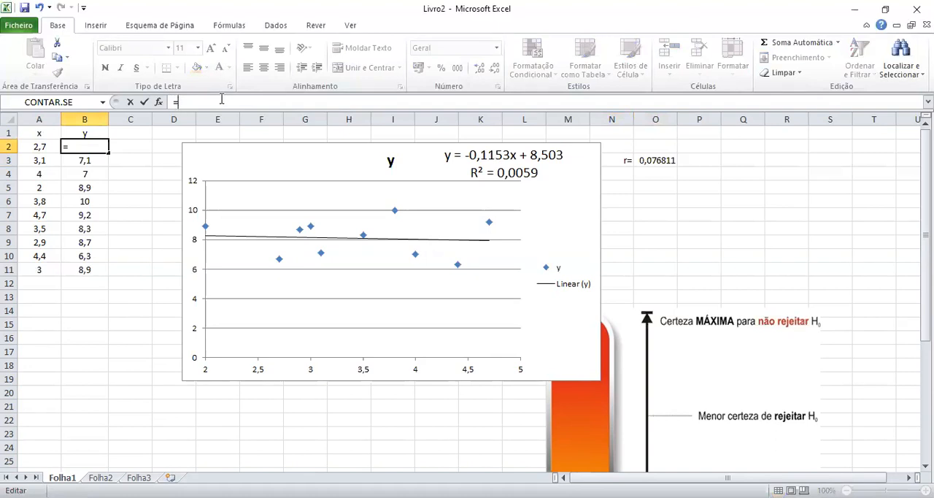
{"action": "type", "text": "0,9"}
{"action": "left_click", "coordinate": [32, 148]}
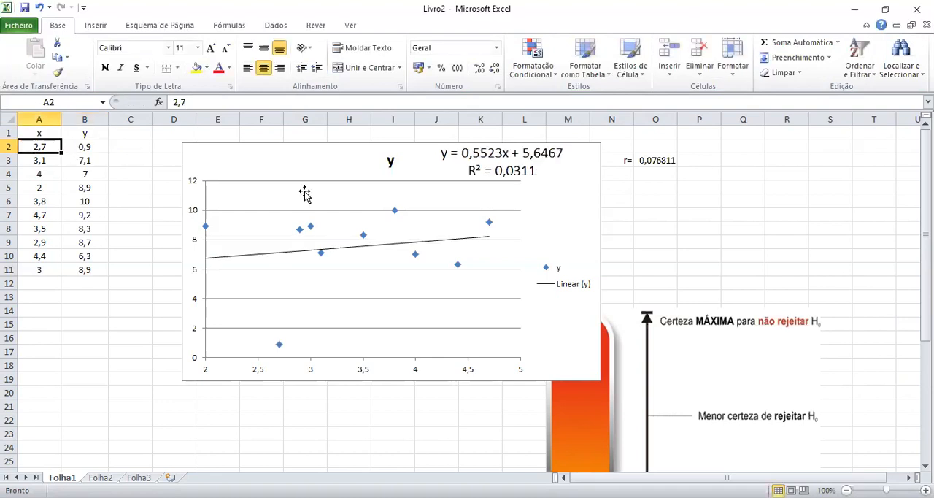
Extend the formula in B2 to =0,9*A2+1 and fill it down to B11.
{"action": "left_click", "coordinate": [101, 146]}
{"action": "left_click", "coordinate": [188, 102]}
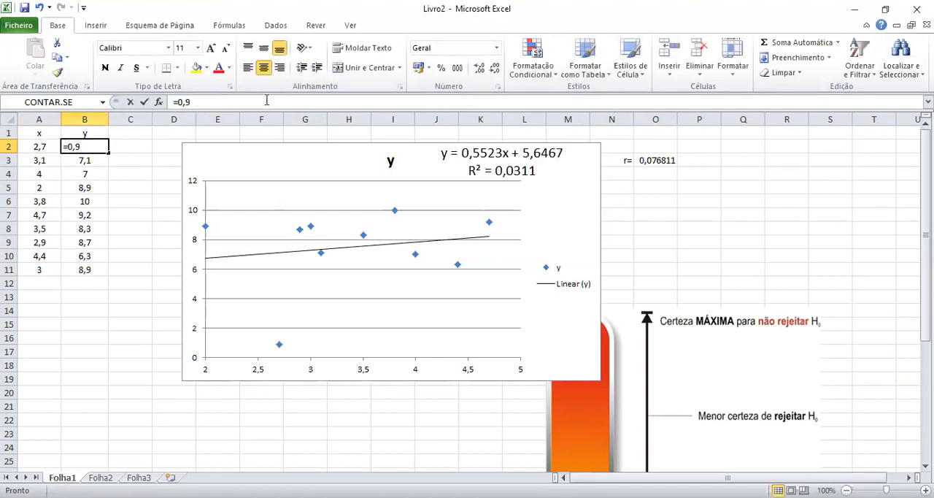
{"action": "type", "text": "^*"}
{"action": "left_click", "coordinate": [35, 148]}
{"action": "type", "text": "+1"}
{"action": "key", "text": "Return"}
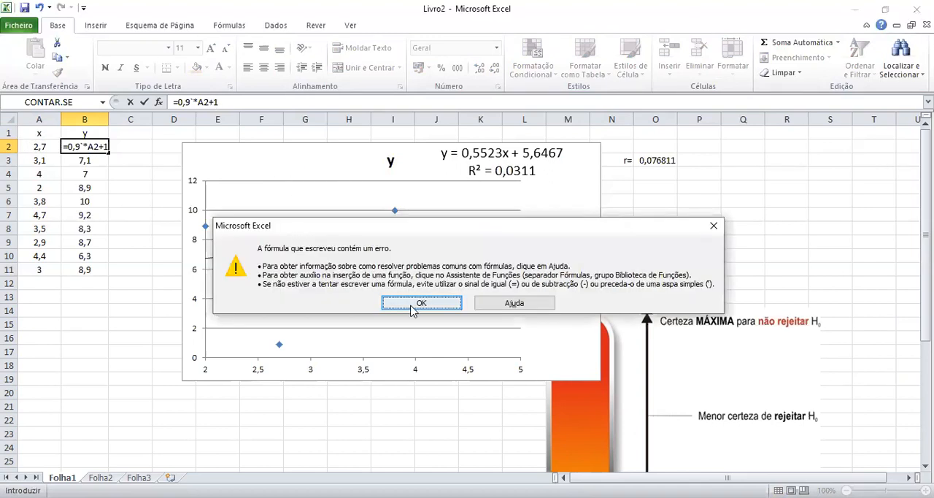
{"action": "left_click", "coordinate": [410, 310]}
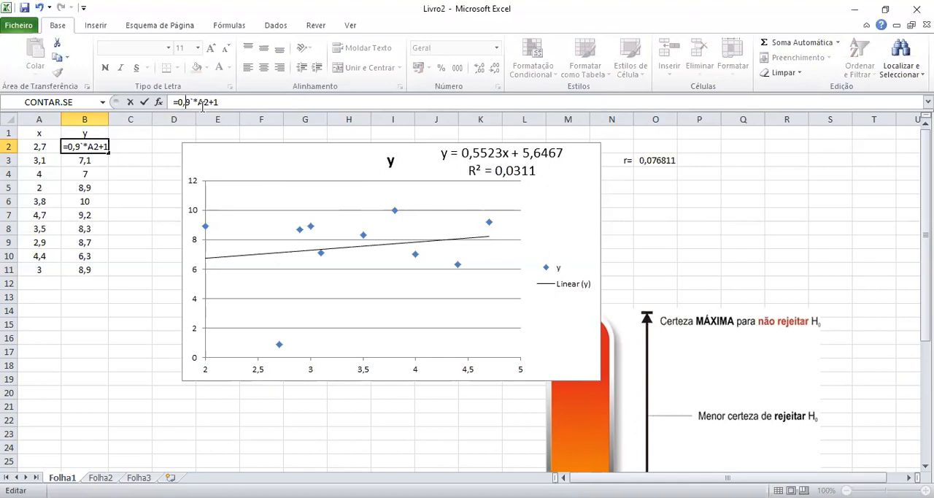
{"action": "left_click", "coordinate": [193, 102]}
{"action": "key", "text": "Delete"}
{"action": "key", "text": "Return"}
{"action": "left_click", "coordinate": [102, 150]}
{"action": "left_click_drag", "start_coordinate": [109, 152], "coordinate": [146, 284]}
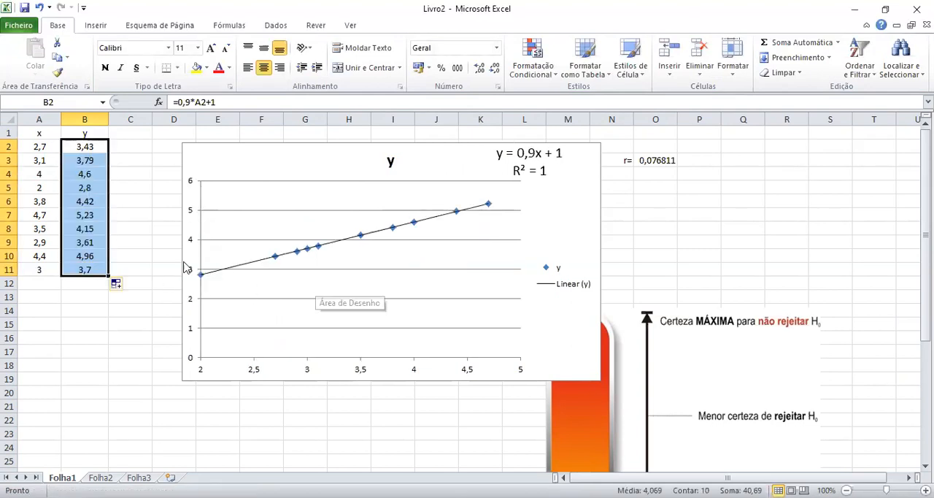
Overwrite three of the calculated y values: 4,5 in B4, 5 in B6 and 4 in B9.
{"action": "left_click", "coordinate": [76, 177]}
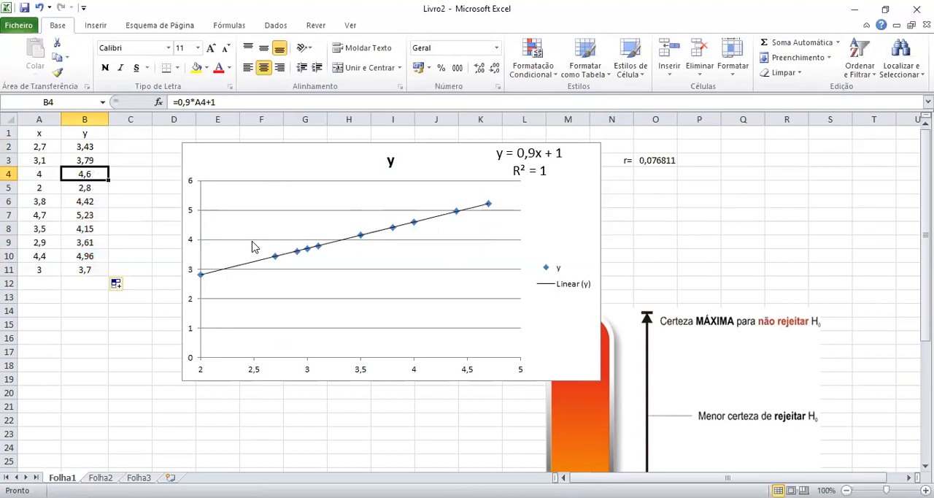
{"action": "type", "text": "4,5"}
{"action": "key", "text": "Return"}
{"action": "key", "text": "Return"}
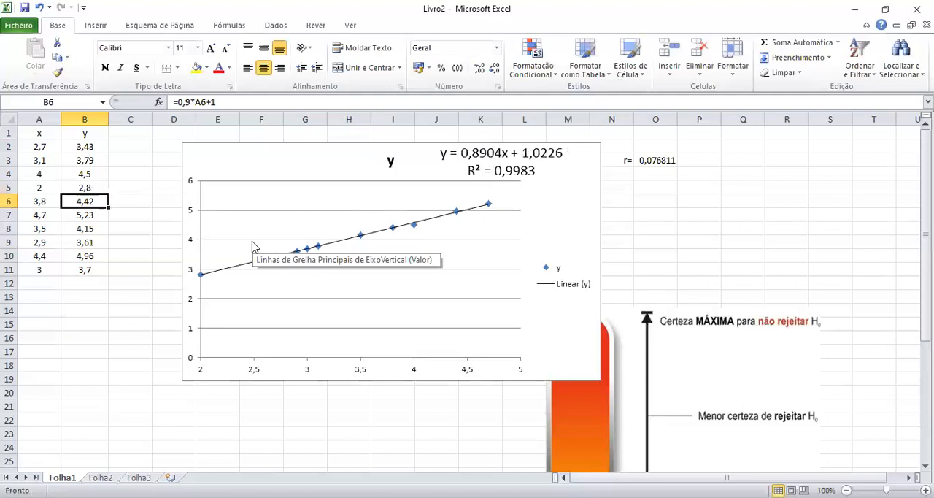
{"action": "type", "text": "5"}
{"action": "key", "text": "Return"}
{"action": "key", "text": "Return"}
{"action": "key", "text": "Return"}
{"action": "type", "text": "4"}
Set the last y value, in B11, to 6 and reselect that cell.
{"action": "key", "text": "Return"}
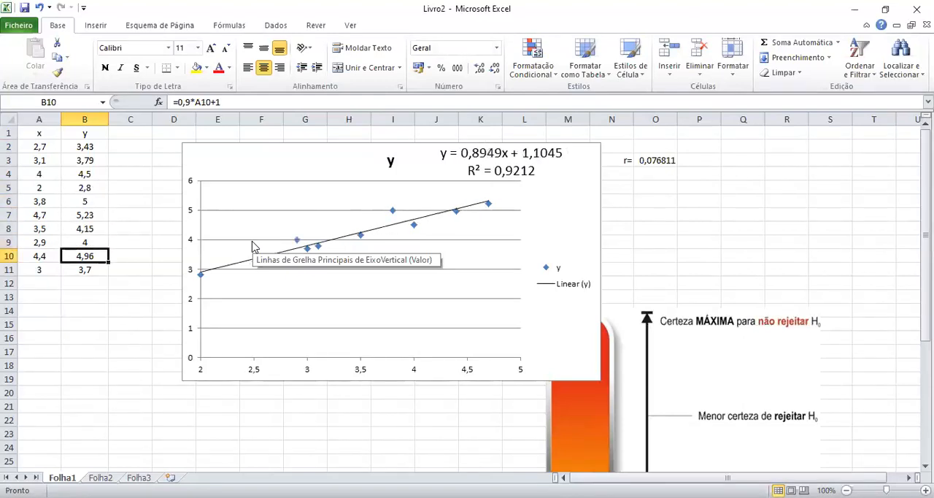
{"action": "key", "text": "Return"}
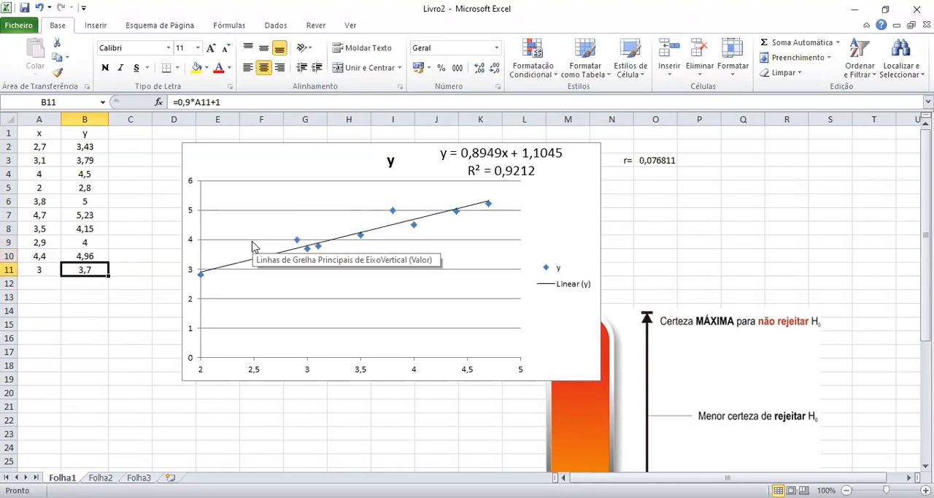
{"action": "type", "text": "6"}
{"action": "key", "text": "Return"}
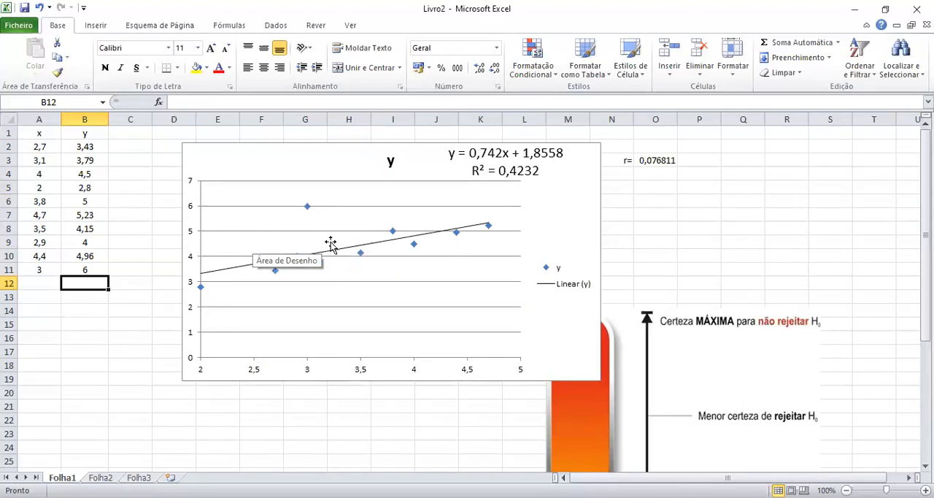
{"action": "left_click", "coordinate": [104, 267]}
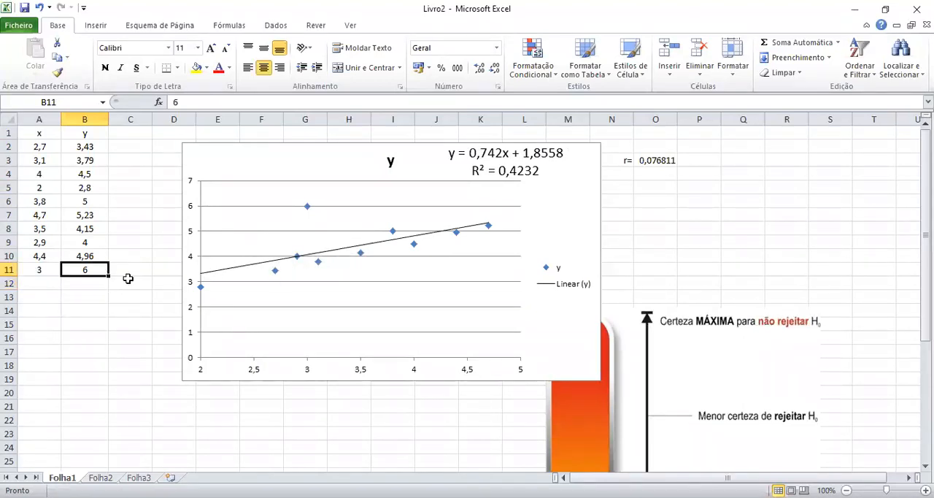
Set the last y value in B11 to 5 and update the r formula in O3 to =RAIZQ(0,7076).
{"action": "type", "text": "5"}
{"action": "key", "text": "Return"}
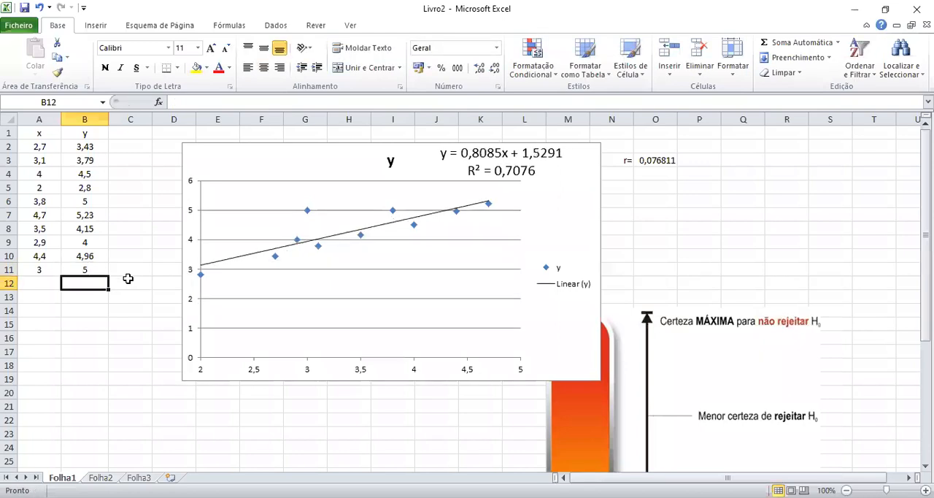
{"action": "left_click", "coordinate": [659, 159]}
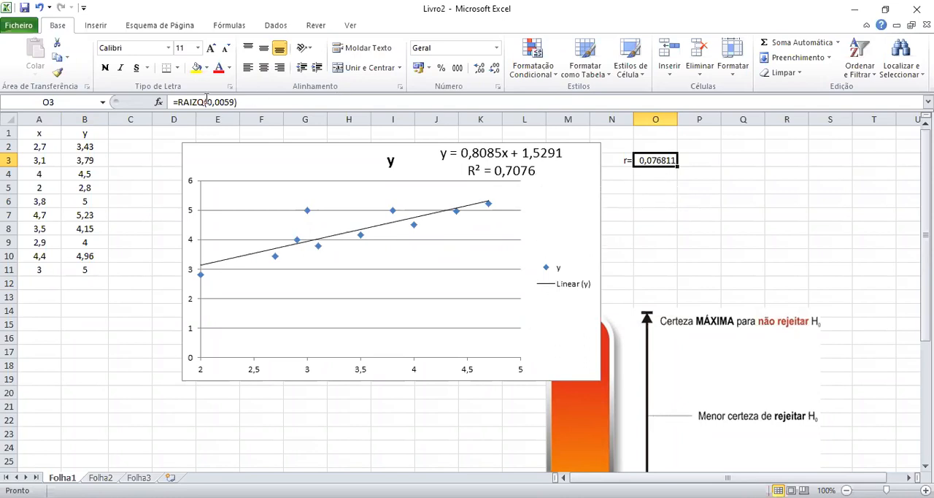
{"action": "left_click_drag", "start_coordinate": [216, 103], "coordinate": [236, 102]}
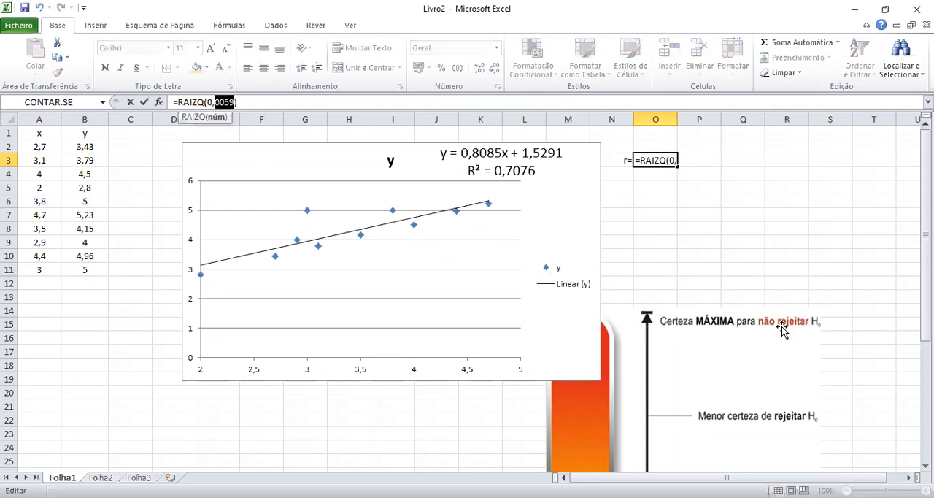
{"action": "type", "text": "7076"}
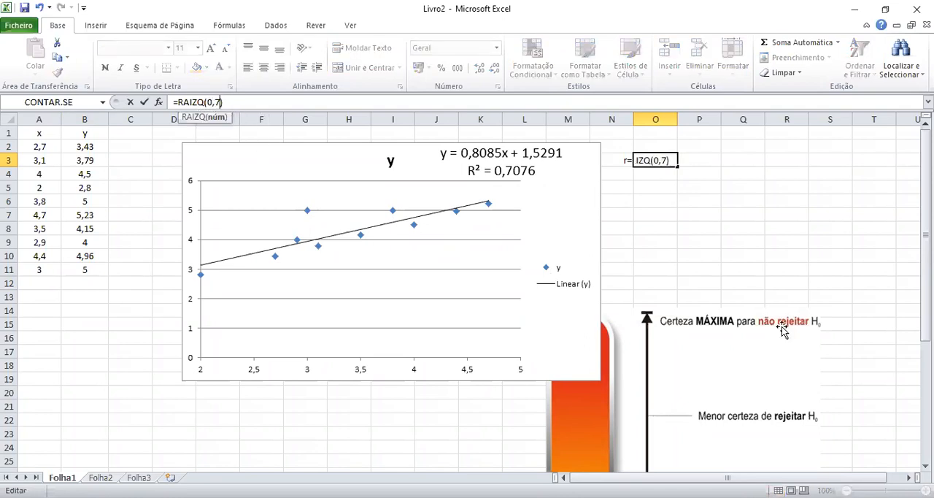
{"action": "key", "text": "Return"}
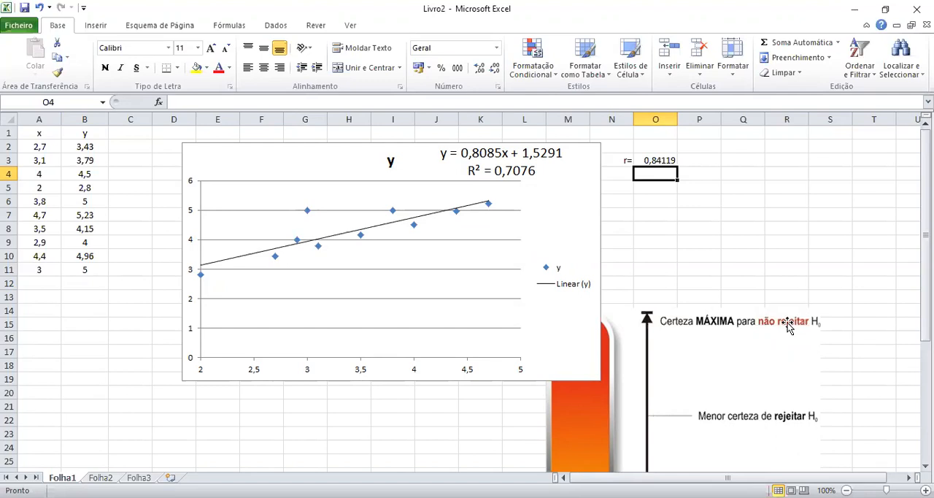
{"action": "left_click", "coordinate": [676, 162]}
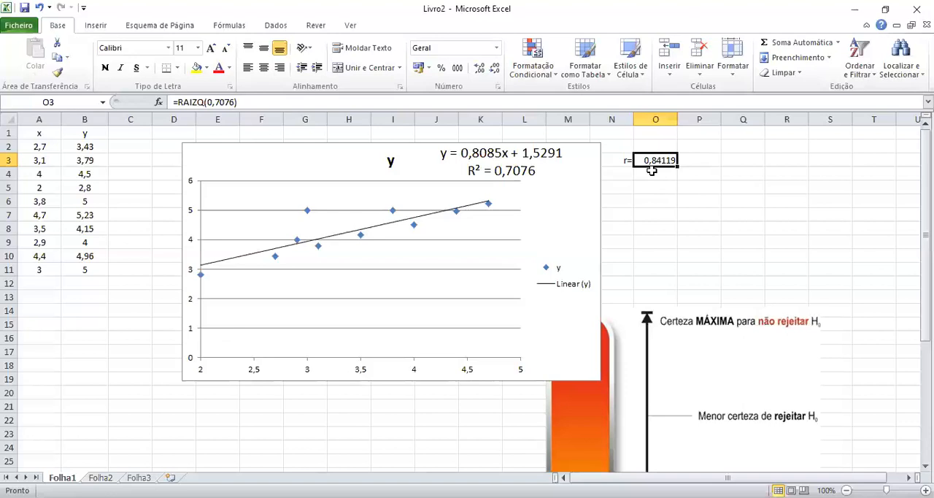
{"action": "left_click_drag", "start_coordinate": [50, 140], "coordinate": [86, 268]}
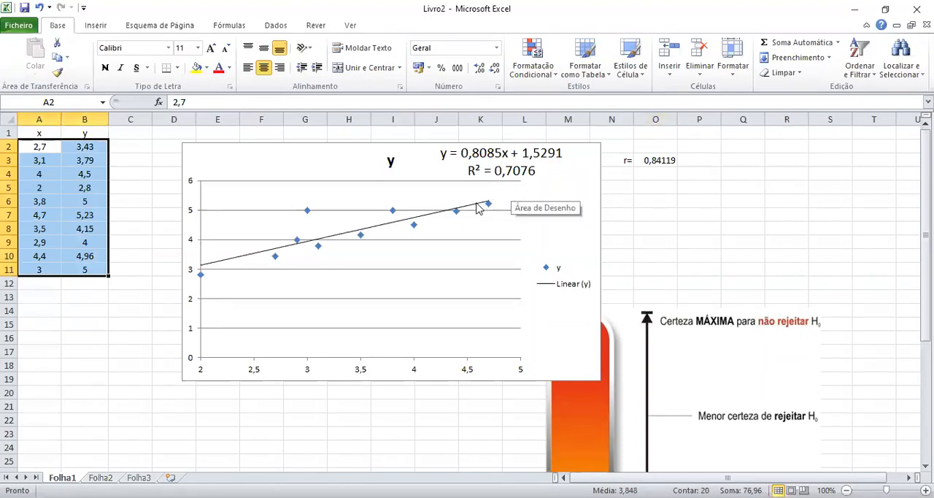
Enter the linear model note Y=x+a in cell B14, below the x–y data.
{"action": "left_click", "coordinate": [68, 306]}
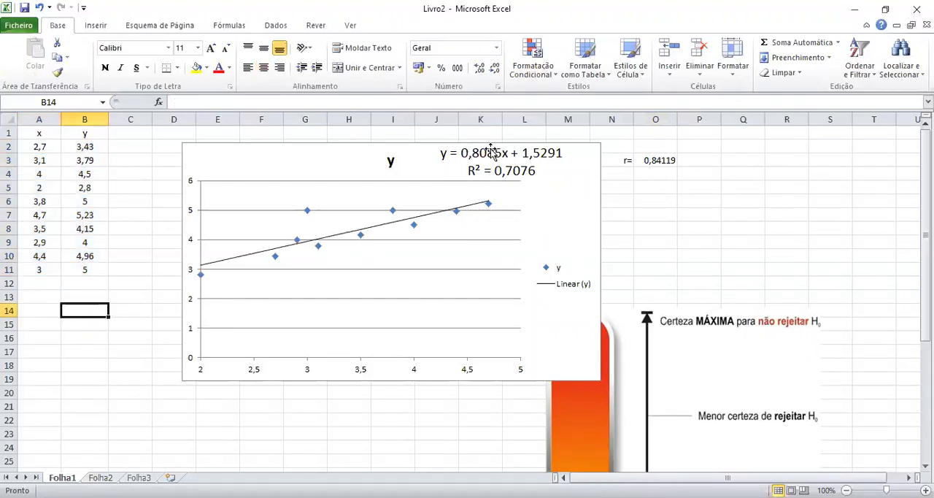
{"action": "type", "text": "Y"}
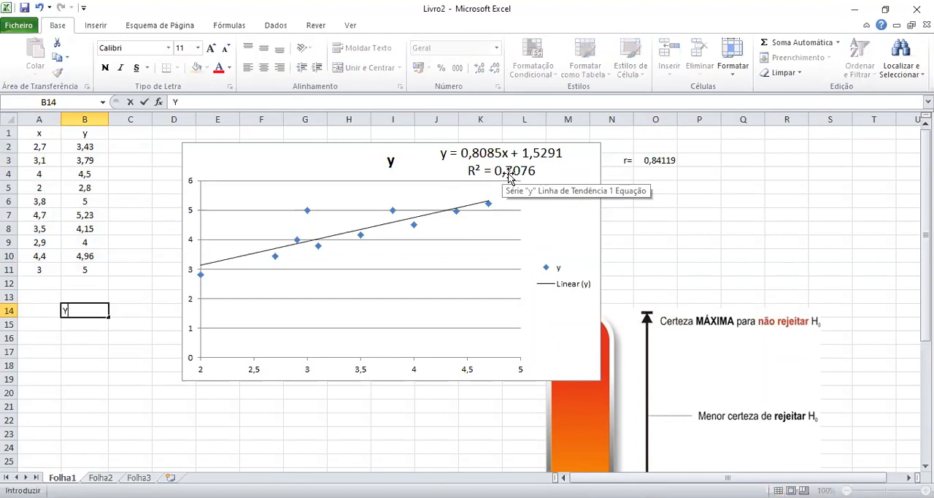
{"action": "type", "text": "=x+a"}
{"action": "key", "text": "Return"}
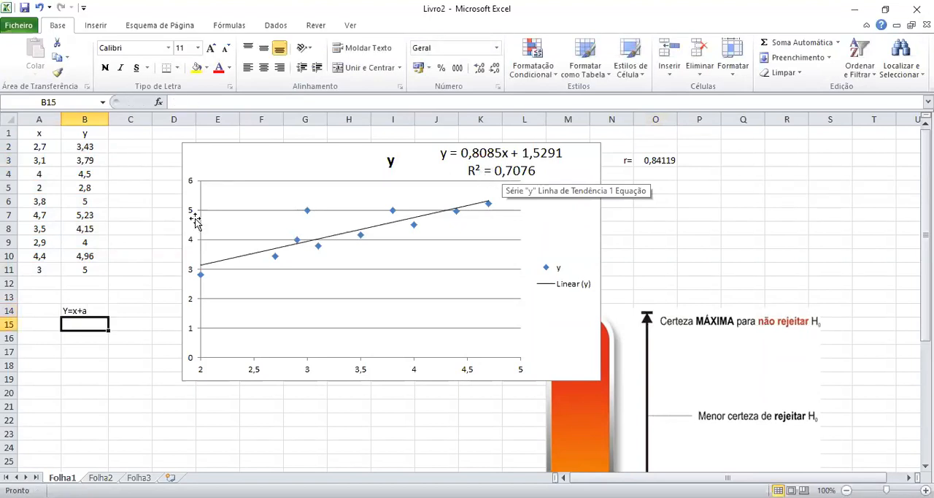
Enter the slope hypothesis note Beta=1 in cell B16, below the linear model note.
{"action": "left_click", "coordinate": [75, 310]}
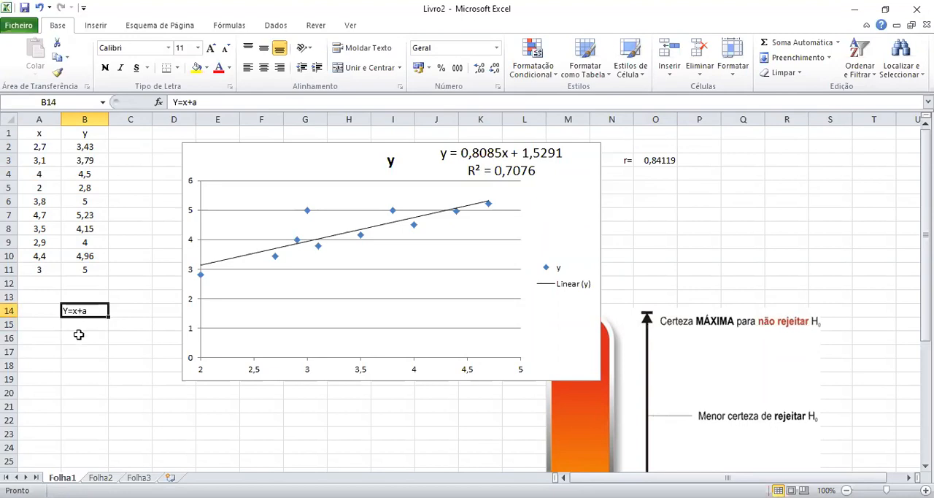
{"action": "left_click", "coordinate": [78, 334]}
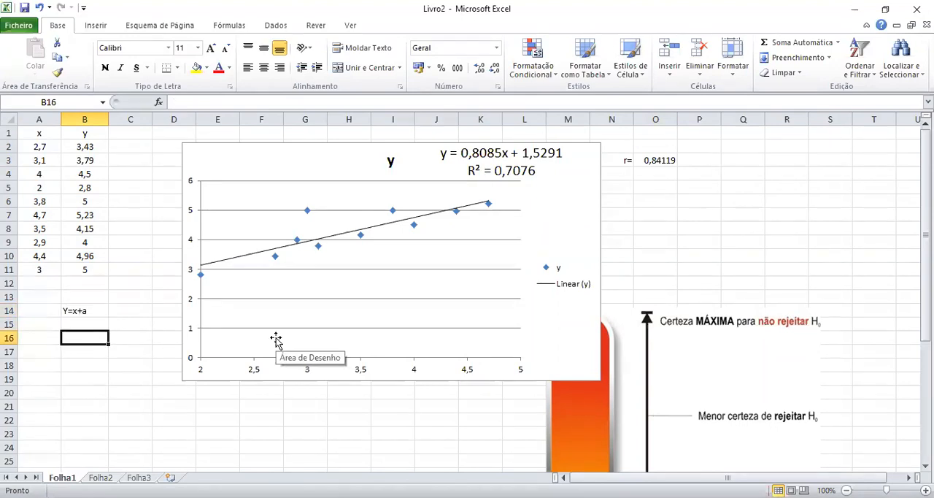
{"action": "type", "text": "Beta="}
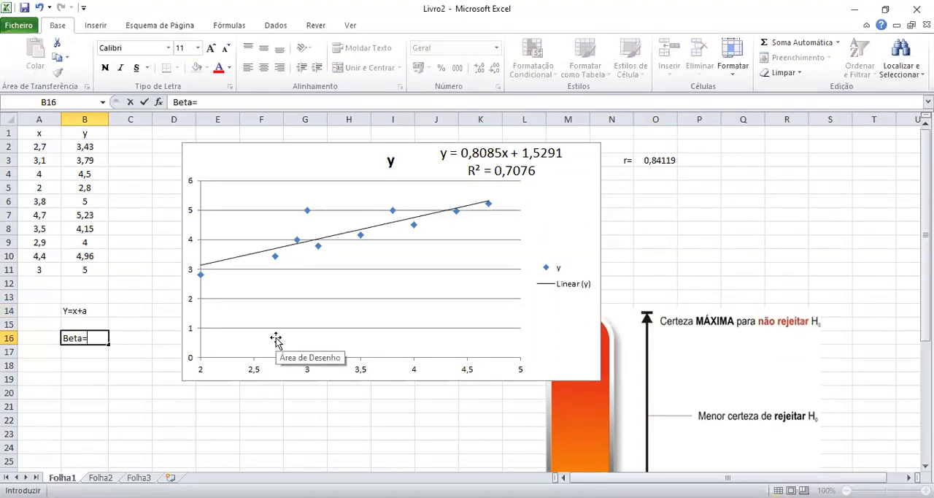
{"action": "type", "text": "1"}
{"action": "key", "text": "Return"}
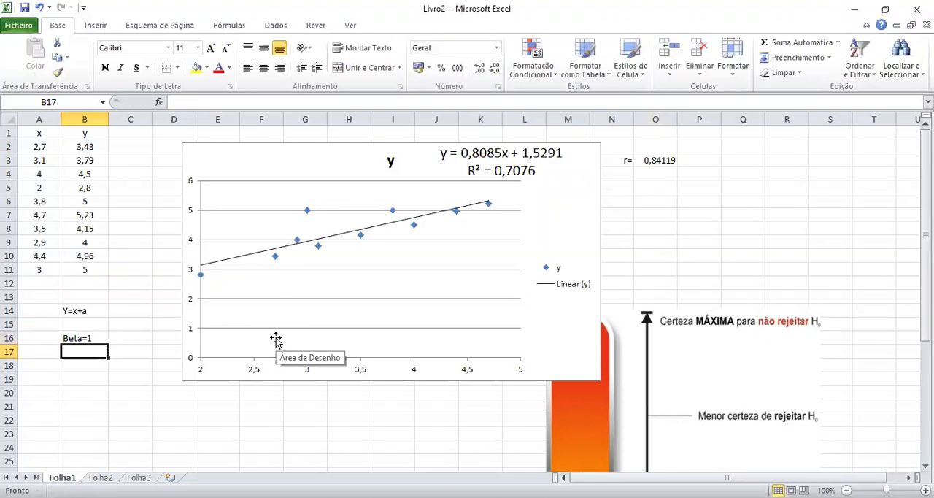
Enter the correlation hypothesis note ró=1 in cell O5, below the r value.
{"action": "left_click", "coordinate": [651, 199]}
{"action": "left_click", "coordinate": [660, 185]}
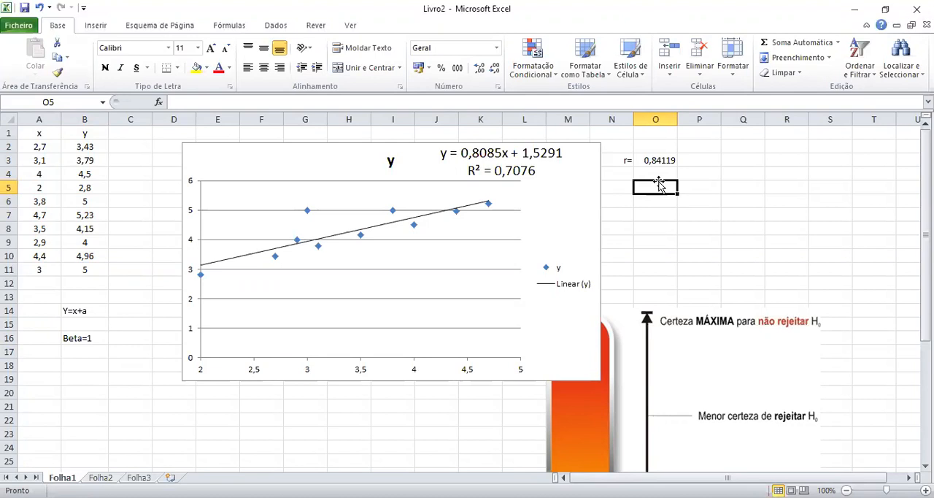
{"action": "type", "text": "ró=1"}
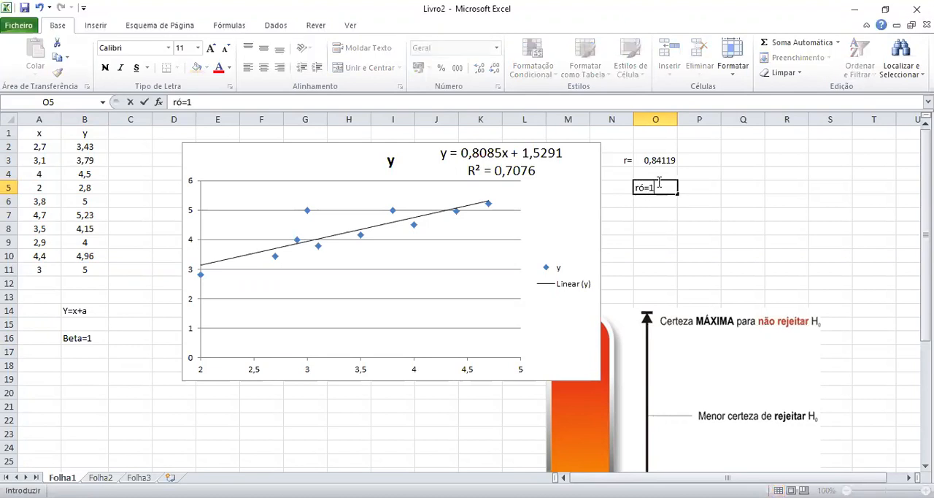
{"action": "key", "text": "Return"}
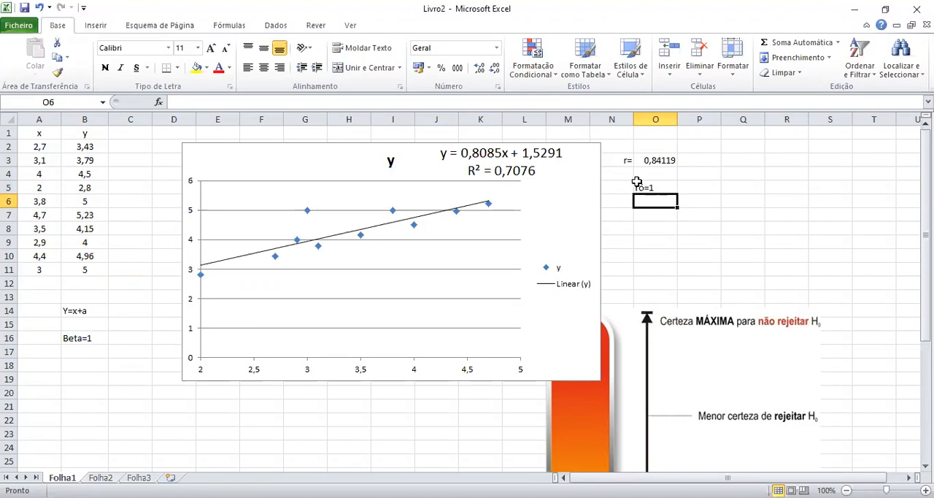
Undo the hypothesis notes, the changes to the y values and the r entries, back to an empty cell O3.
{"action": "double_click", "coordinate": [37, 8]}
{"action": "left_click", "coordinate": [38, 8]}
{"action": "left_click", "coordinate": [38, 9]}
{"action": "left_click", "coordinate": [38, 9]}
{"action": "left_click", "coordinate": [38, 9]}
{"action": "left_click", "coordinate": [38, 9]}
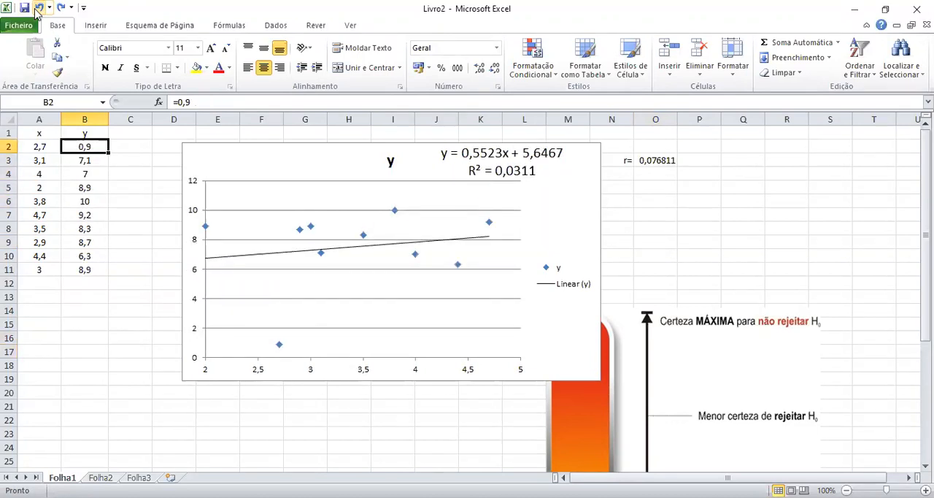
{"action": "left_click", "coordinate": [38, 9]}
{"action": "left_click", "coordinate": [38, 9]}
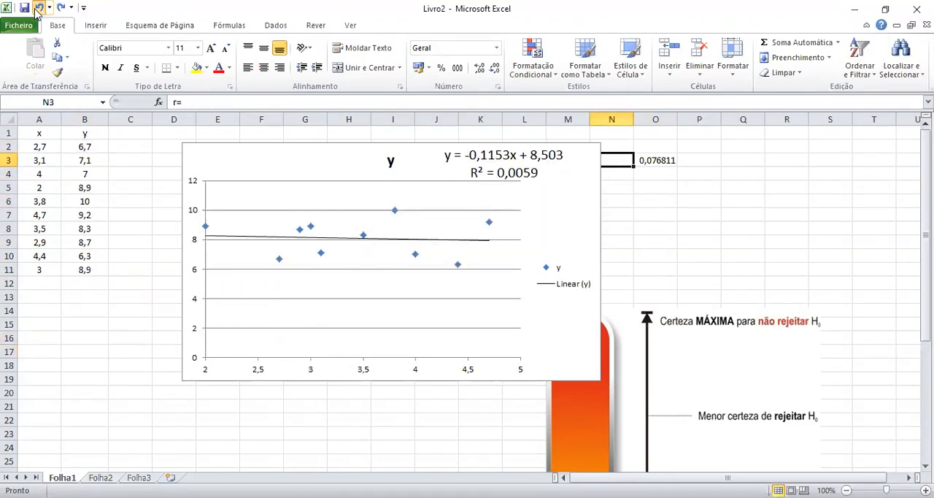
{"action": "left_click", "coordinate": [39, 9]}
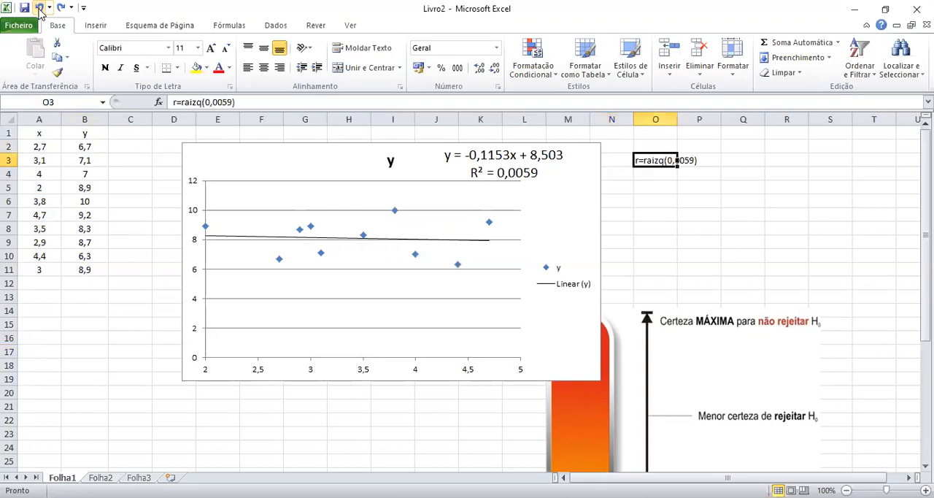
{"action": "left_click", "coordinate": [38, 8]}
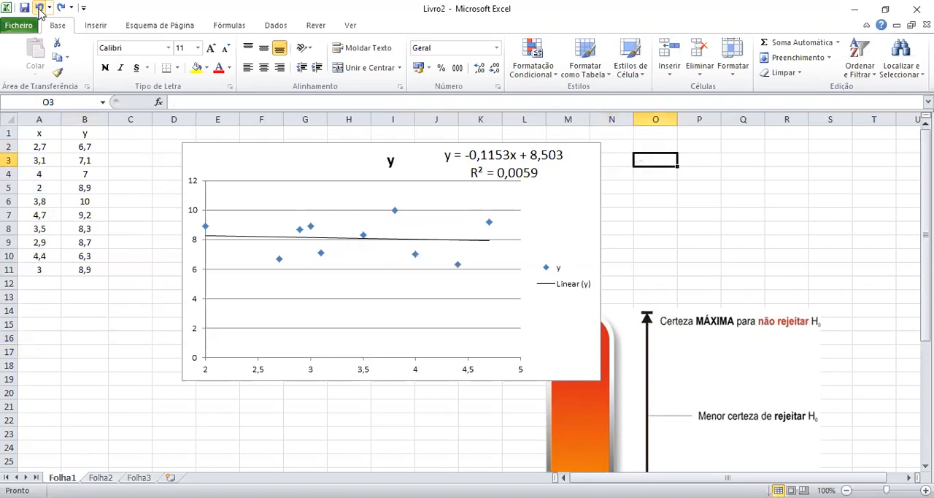
Redo the r entries in O3 up to the formula =RAIZQ(0,0059).
{"action": "left_click", "coordinate": [61, 7]}
{"action": "key", "text": "Return"}
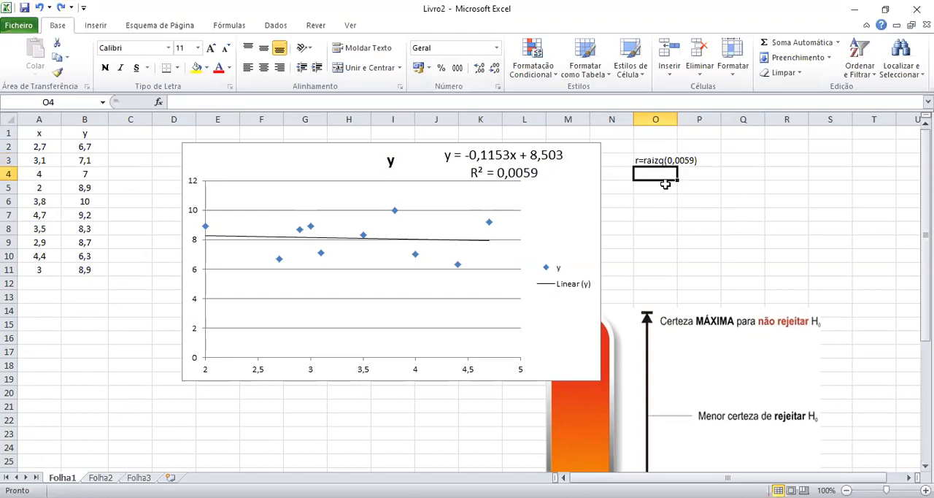
{"action": "left_click", "coordinate": [62, 7]}
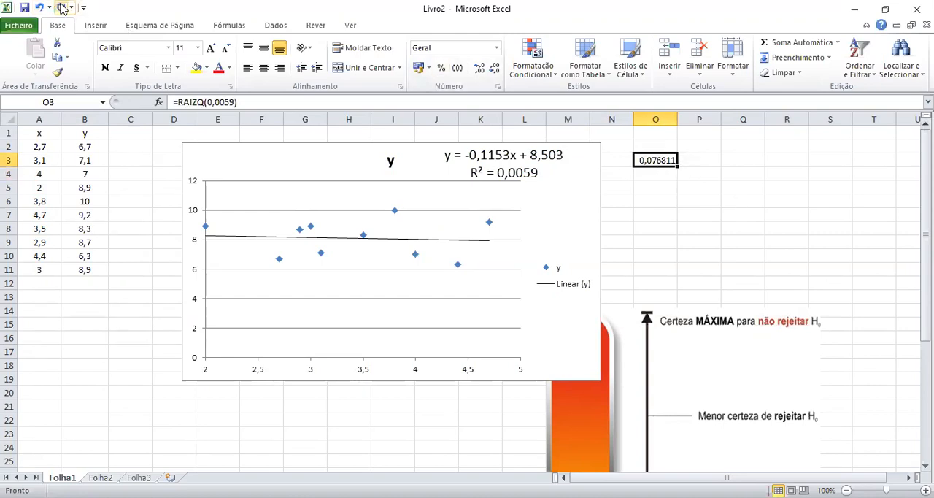
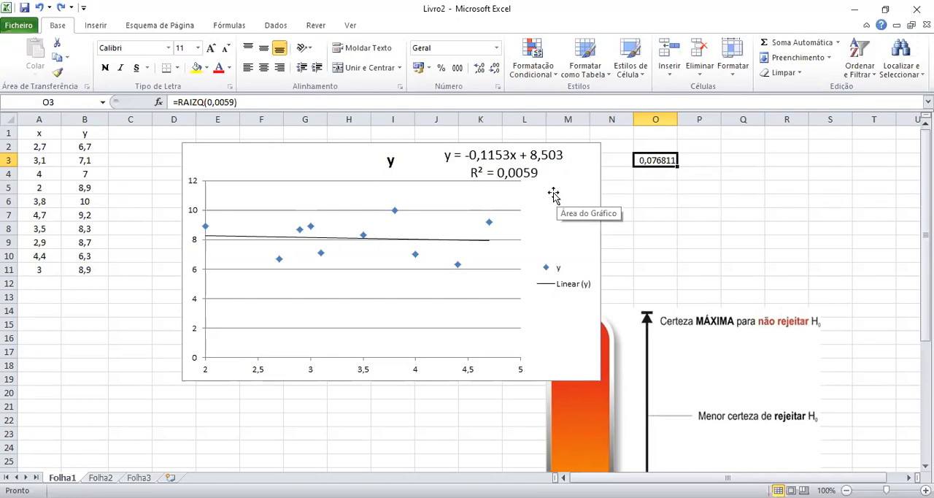
Redo all the remaining undone changes, up to the correlation hypothesis note ró=1 in cell O5.
{"action": "left_click", "coordinate": [60, 9]}
{"action": "left_click", "coordinate": [60, 9]}
{"action": "left_click", "coordinate": [60, 9]}
{"action": "left_click", "coordinate": [60, 9]}
{"action": "left_click", "coordinate": [60, 8]}
{"action": "left_click", "coordinate": [60, 9]}
{"action": "left_click", "coordinate": [60, 9]}
{"action": "left_click", "coordinate": [61, 9]}
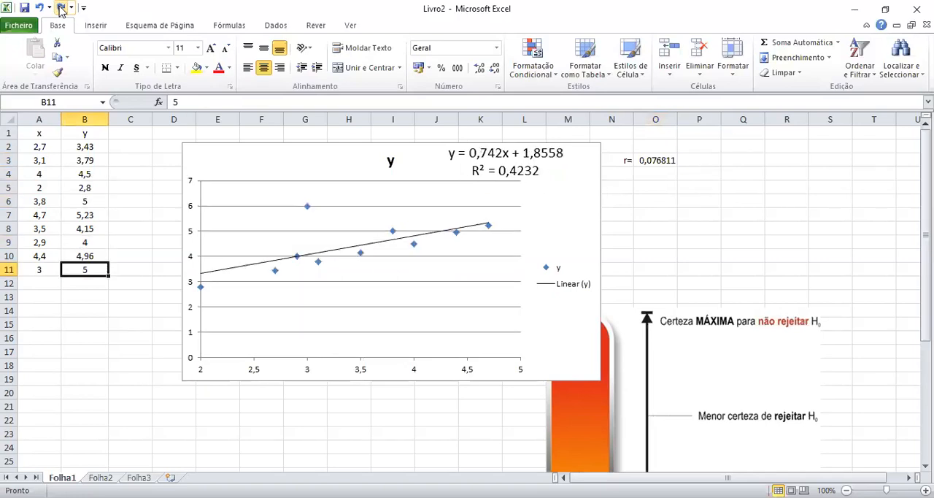
{"action": "left_click", "coordinate": [60, 9]}
{"action": "left_click", "coordinate": [60, 9]}
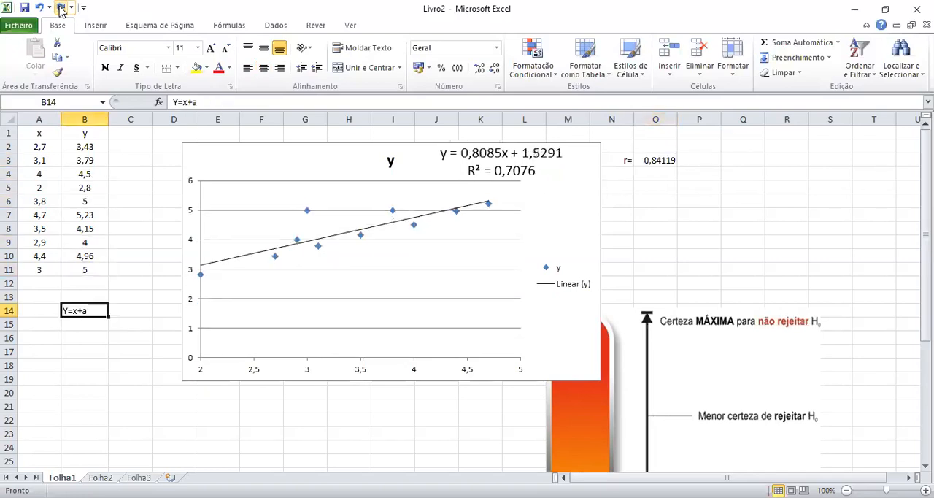
{"action": "left_click", "coordinate": [60, 9]}
{"action": "left_click", "coordinate": [60, 9]}
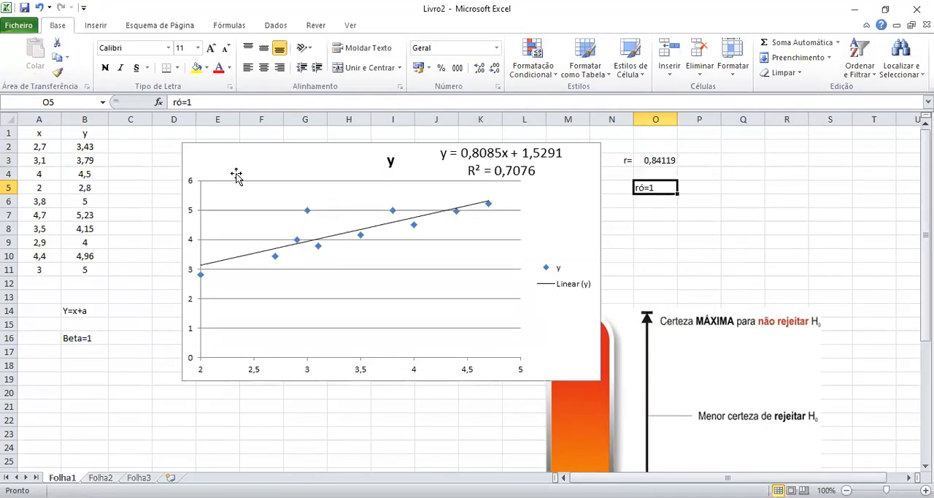
Change the y formula in B2 to =E(0,1*A2)+1 and fill it down to B11.
{"action": "left_click", "coordinate": [97, 148]}
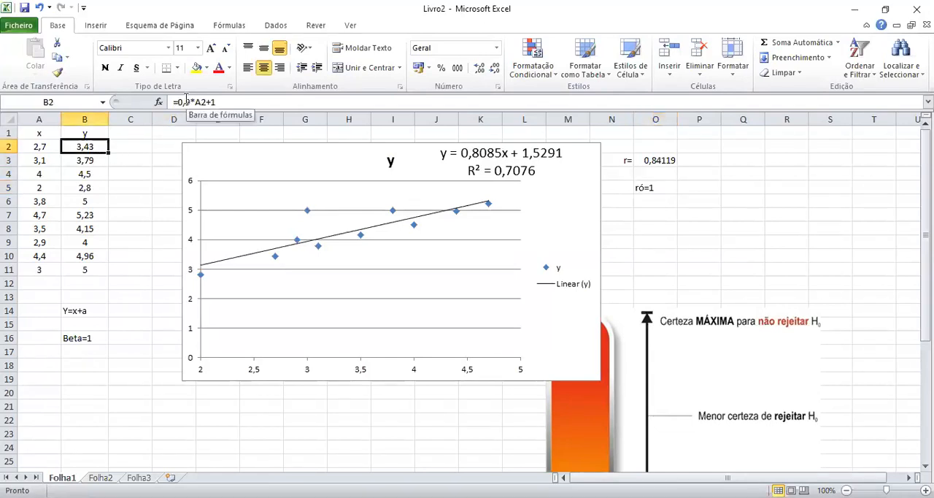
{"action": "left_click_drag", "start_coordinate": [178, 101], "coordinate": [187, 101]}
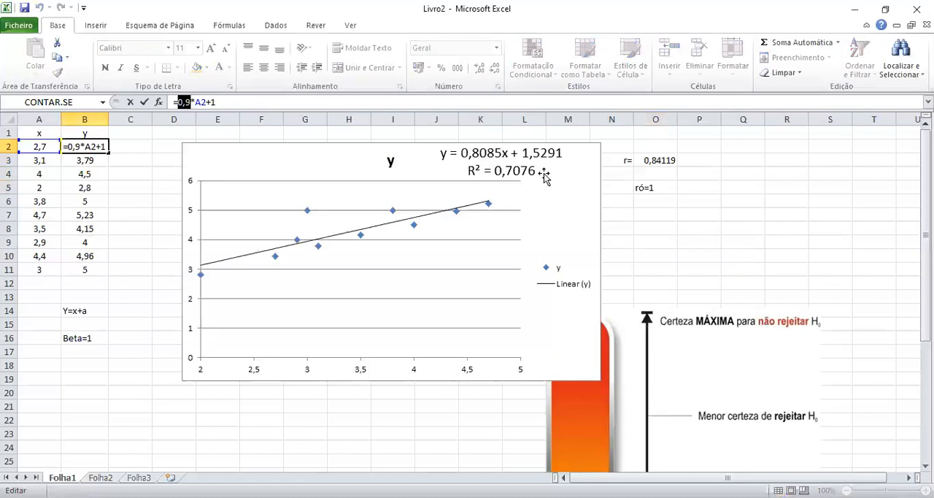
{"action": "type", "text": "e"}
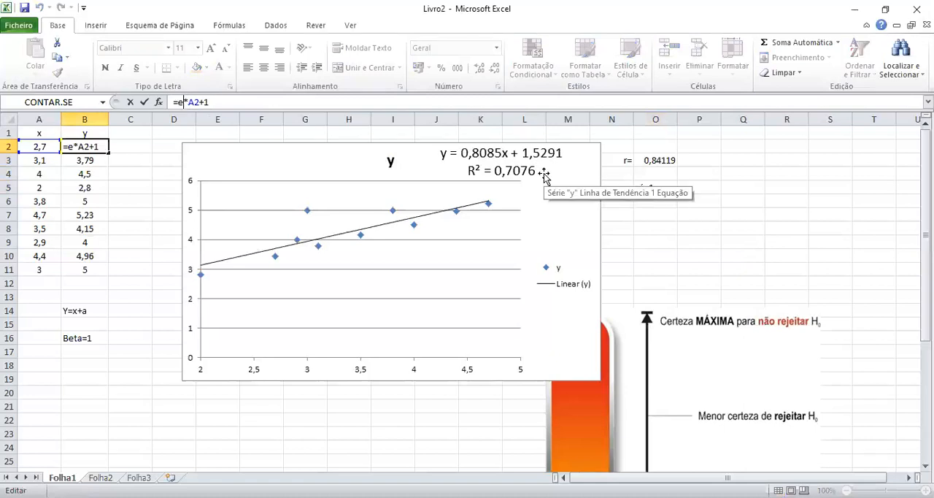
{"action": "type", "text": "("}
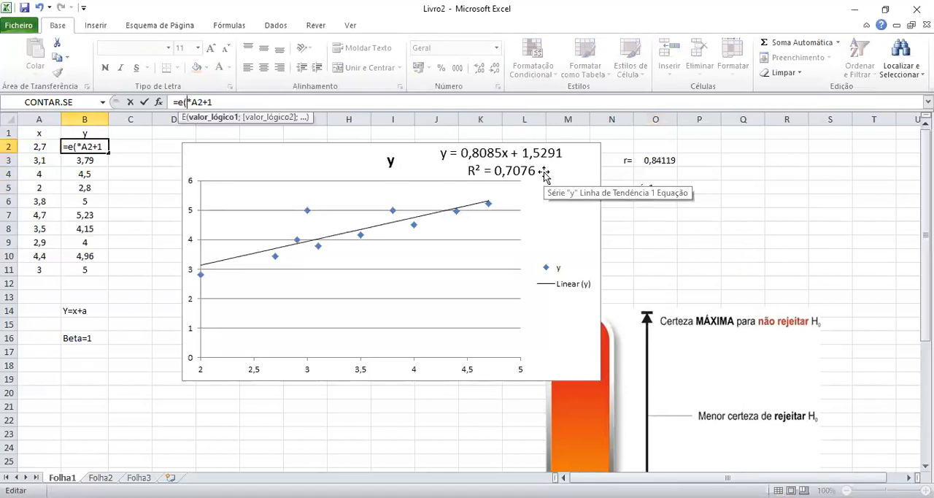
{"action": "type", "text": "0,1"}
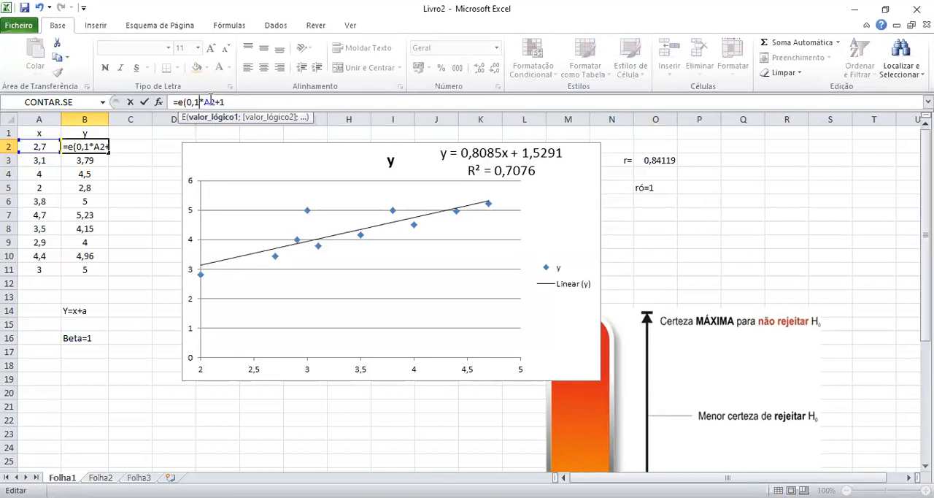
{"action": "type", "text": ")"}
{"action": "key", "text": "Return"}
{"action": "left_click", "coordinate": [91, 147]}
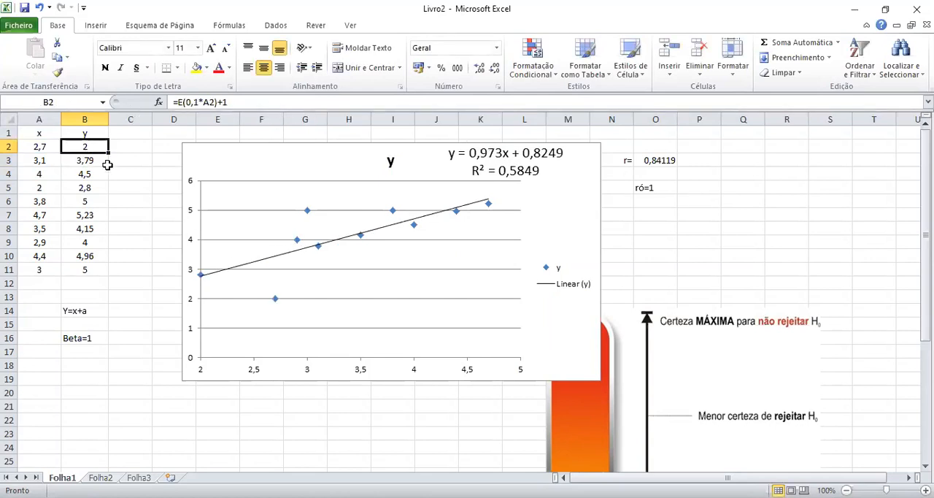
{"action": "left_click_drag", "start_coordinate": [109, 152], "coordinate": [111, 278]}
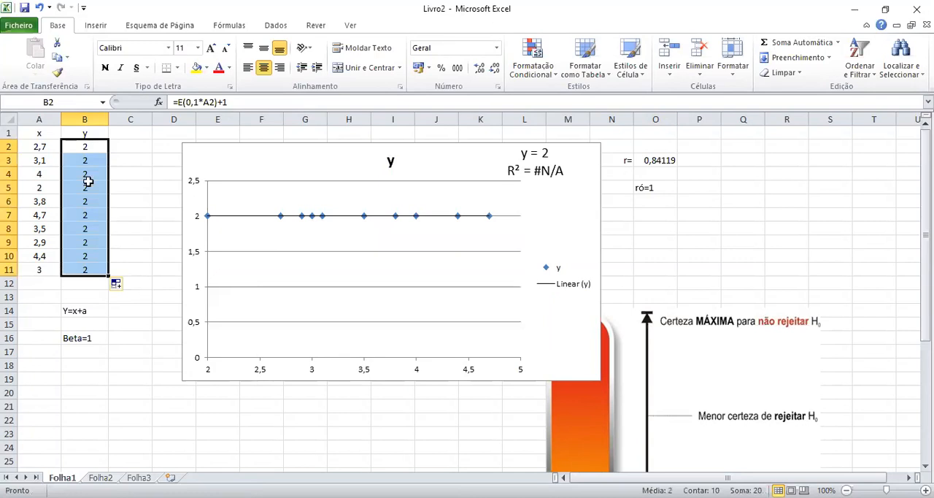
Replace the function in B2 with EXP, giving =EXP(0,1*A2)+1, and fill the formula down to B11.
{"action": "left_click", "coordinate": [88, 149]}
{"action": "left_click", "coordinate": [225, 104]}
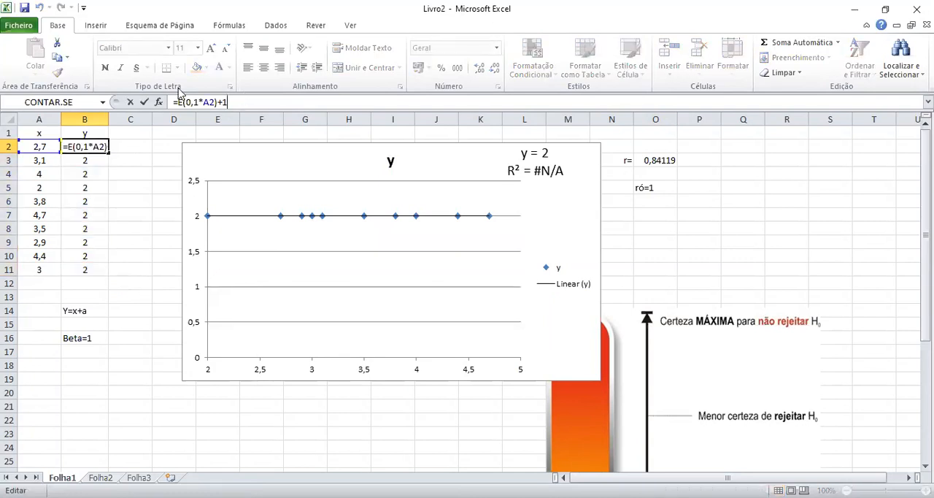
{"action": "left_click_drag", "start_coordinate": [178, 102], "coordinate": [184, 102]}
{"action": "type", "text": "EXP"}
{"action": "key", "text": "Return"}
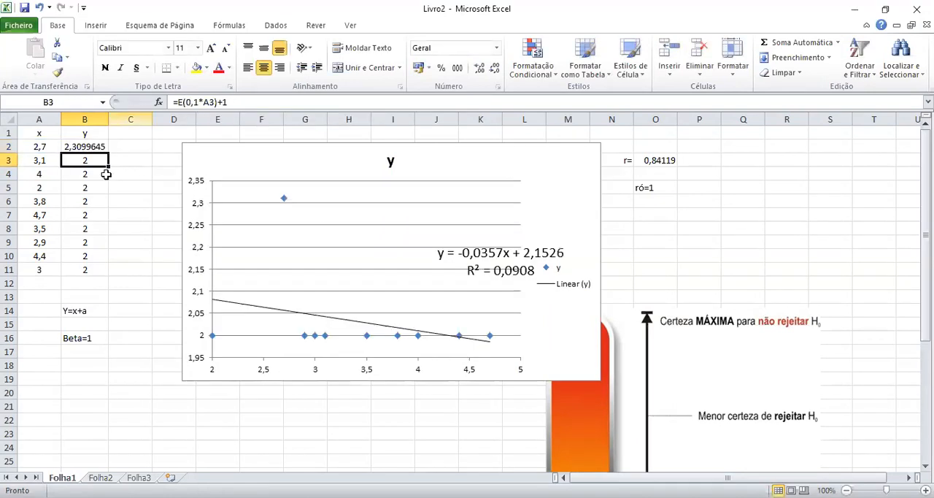
{"action": "left_click", "coordinate": [98, 145]}
{"action": "left_click_drag", "start_coordinate": [111, 151], "coordinate": [84, 271]}
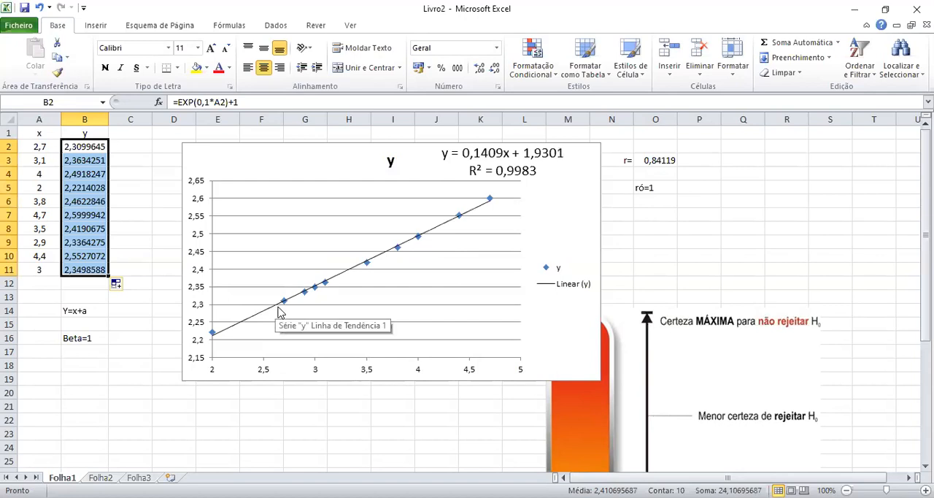
{"action": "left_click", "coordinate": [73, 242]}
{"action": "left_click", "coordinate": [90, 202]}
{"action": "left_click", "coordinate": [92, 178]}
{"action": "left_click", "coordinate": [92, 146]}
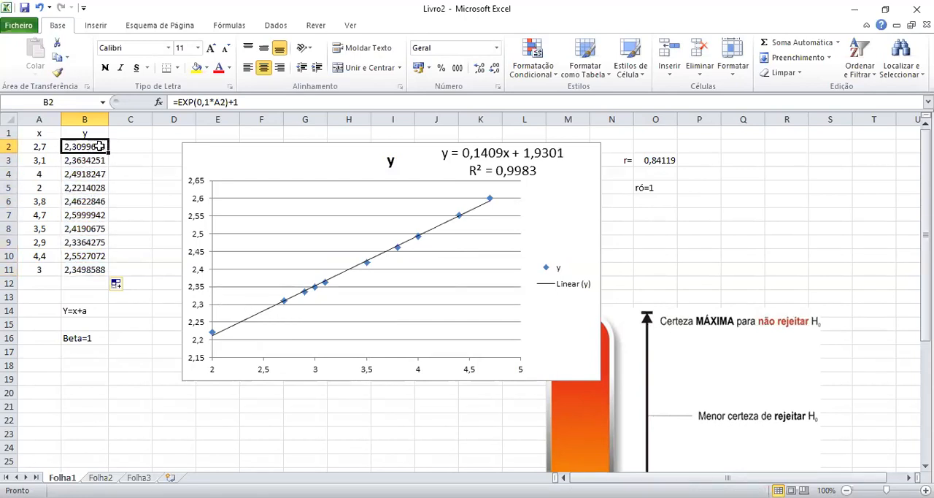
{"action": "left_click", "coordinate": [135, 200]}
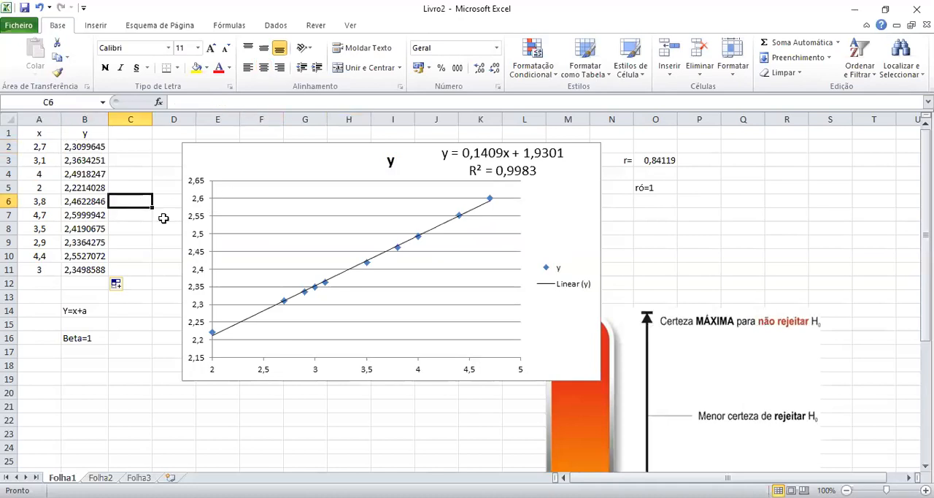
Enter 1 and 2 as the first two x values and extend the series to 10 in cell A11.
{"action": "left_click", "coordinate": [44, 150]}
{"action": "type", "text": "1"}
{"action": "key", "text": "Return"}
{"action": "type", "text": "2"}
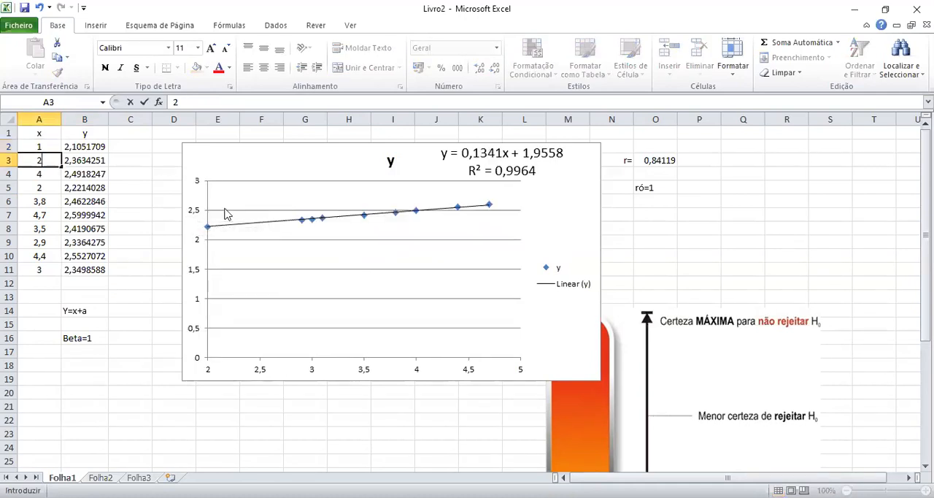
{"action": "key", "text": "Return"}
{"action": "left_click_drag", "start_coordinate": [40, 149], "coordinate": [42, 166]}
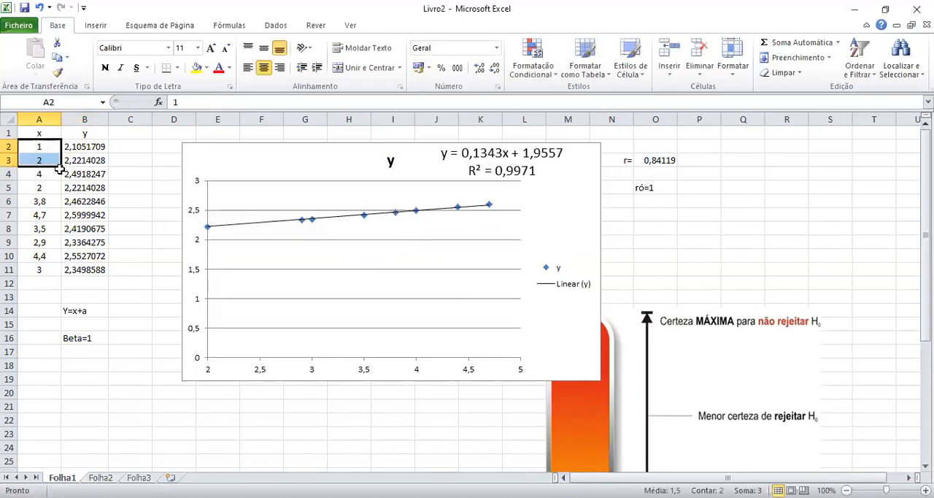
{"action": "left_click_drag", "start_coordinate": [62, 167], "coordinate": [138, 257]}
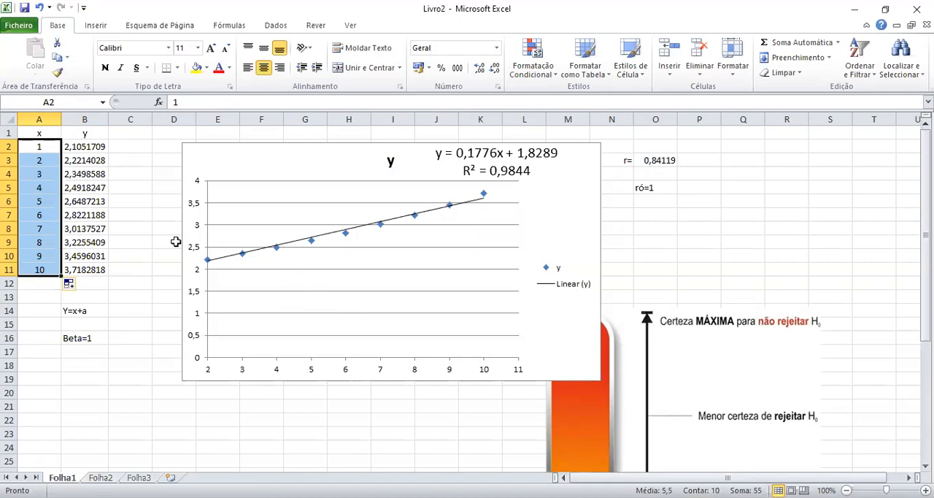
Set the second x value in A3 to 10 and extend the series from A2:A3 down to A11.
{"action": "left_click", "coordinate": [32, 150]}
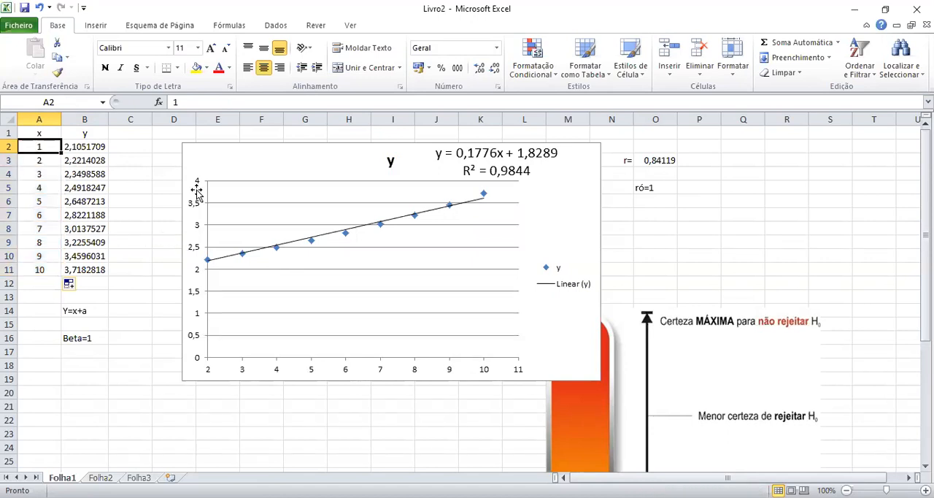
{"action": "key", "text": "Return"}
{"action": "type", "text": "19"}
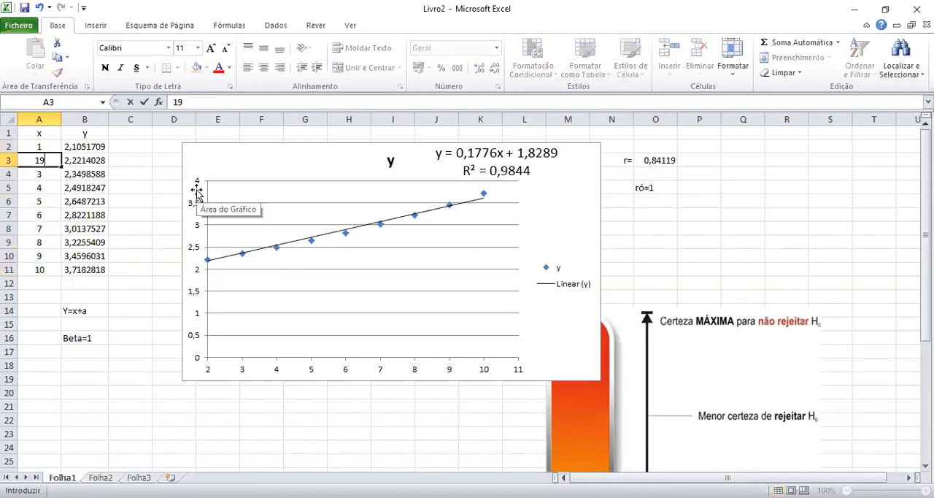
{"action": "key", "text": "Return"}
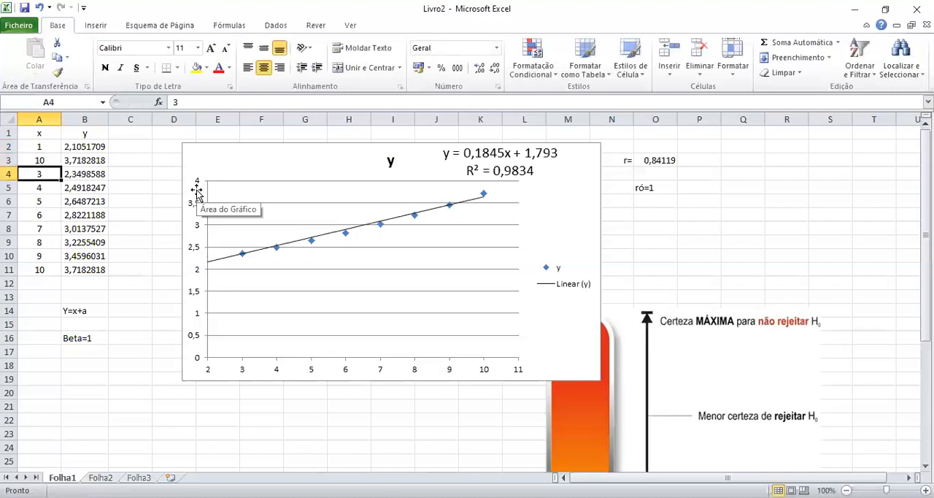
{"action": "left_click", "coordinate": [54, 151]}
{"action": "left_click_drag", "start_coordinate": [54, 151], "coordinate": [63, 277]}
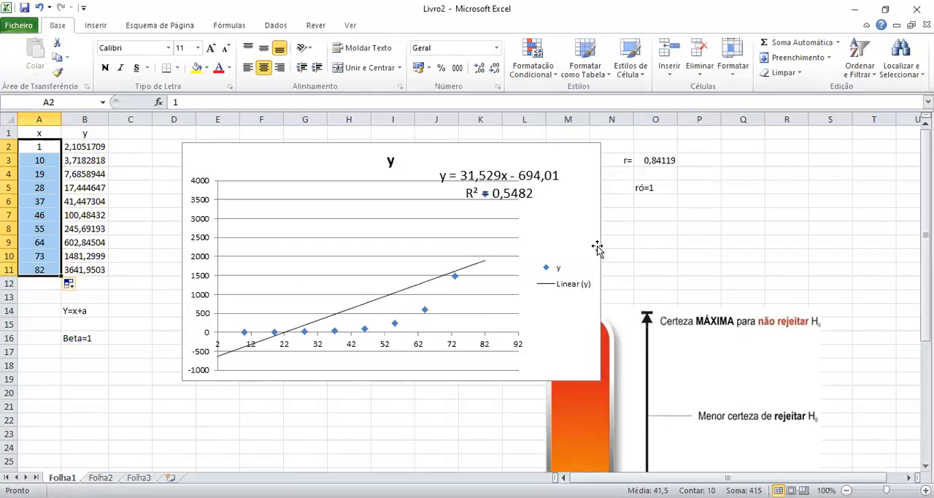
Shift the chart further away from the data columns and add an exponential trendline to the y series.
{"action": "left_click_drag", "start_coordinate": [587, 202], "coordinate": [630, 186]}
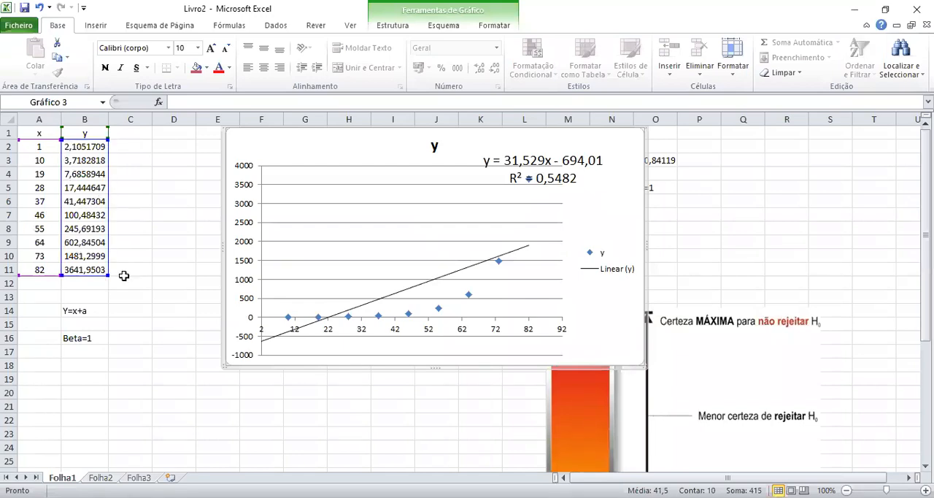
{"action": "left_click", "coordinate": [116, 173]}
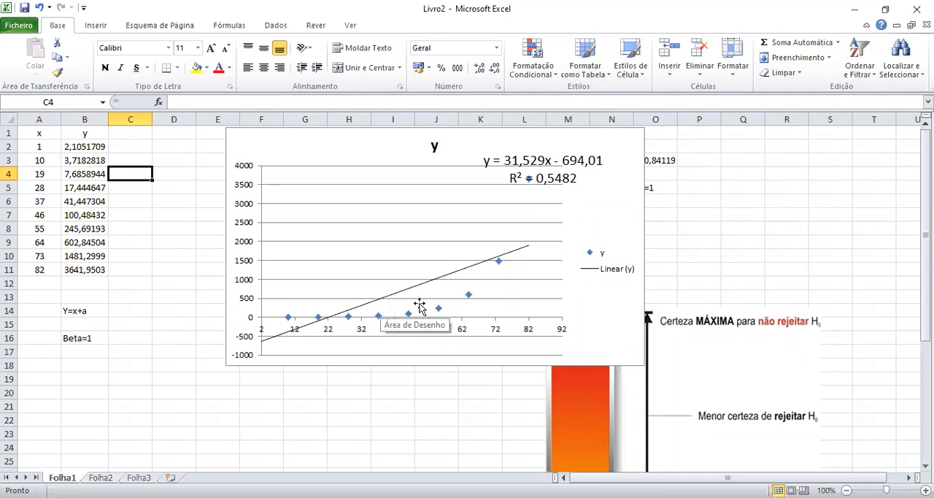
{"action": "right_click", "coordinate": [471, 300]}
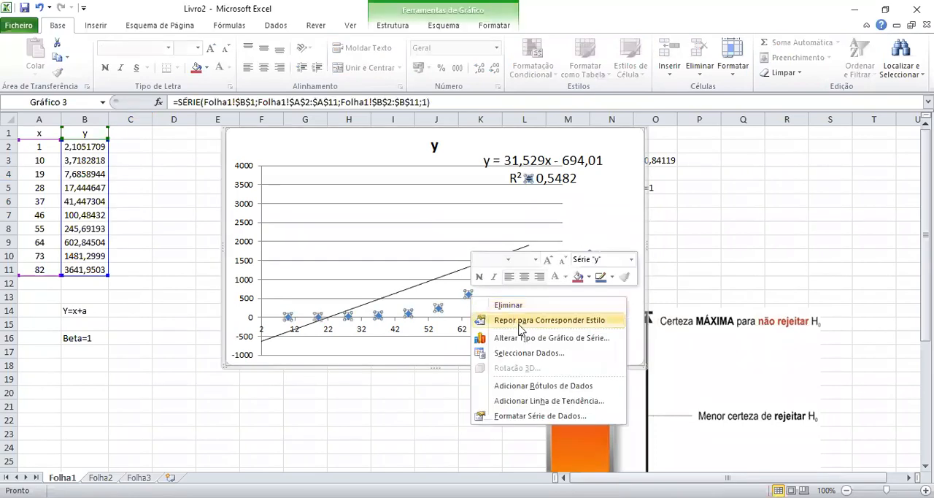
{"action": "left_click", "coordinate": [532, 401]}
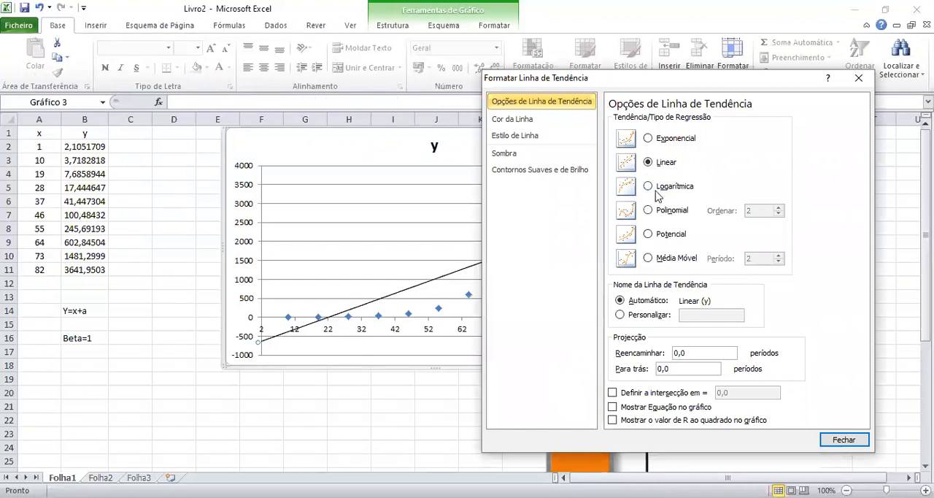
{"action": "left_click", "coordinate": [648, 139]}
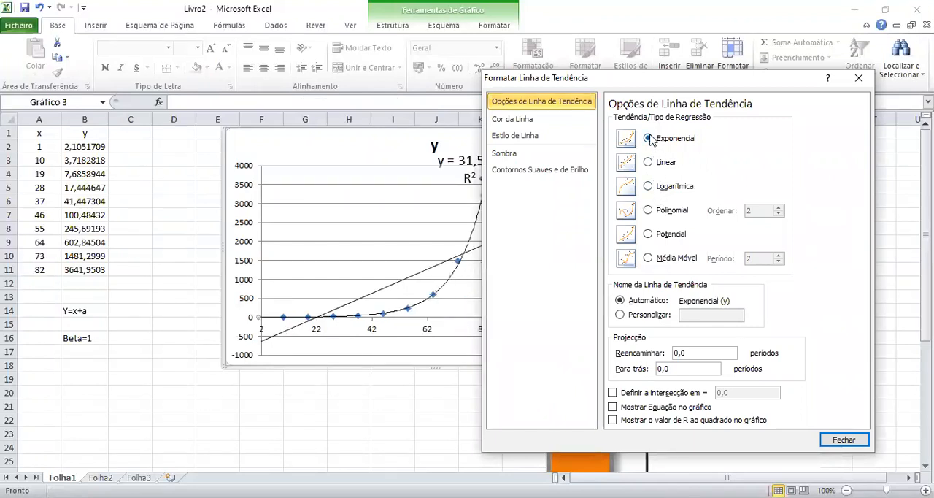
{"action": "left_click", "coordinate": [844, 440]}
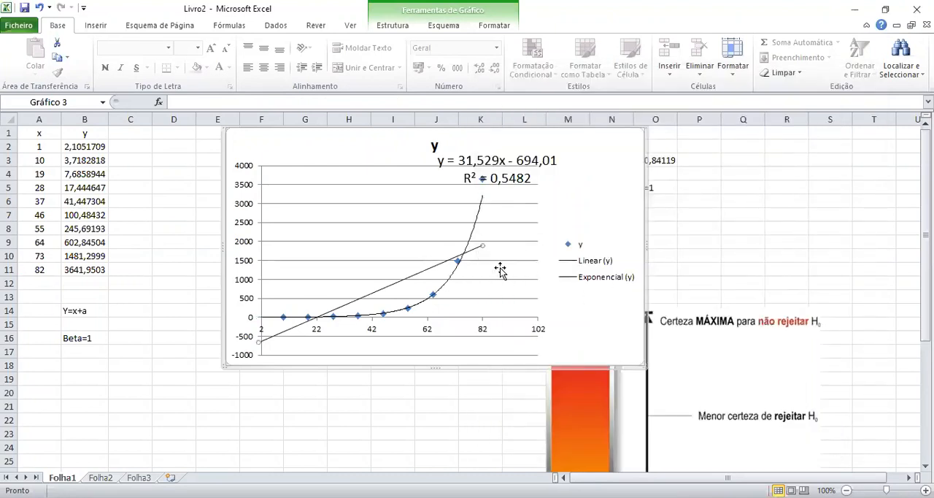
Remove the linear trendline and its equation from the chart, undoing the accidental deletion of the whole chart.
{"action": "key", "text": "Delete"}
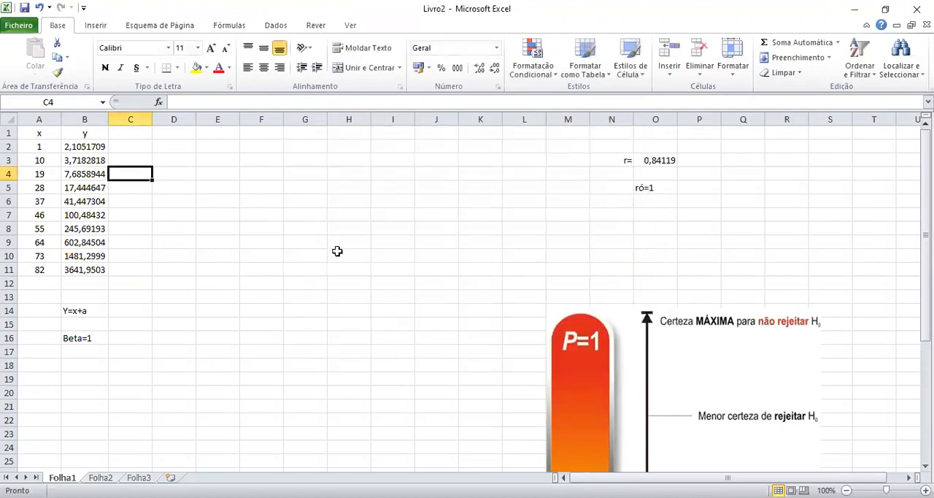
{"action": "key", "text": "ctrl+z"}
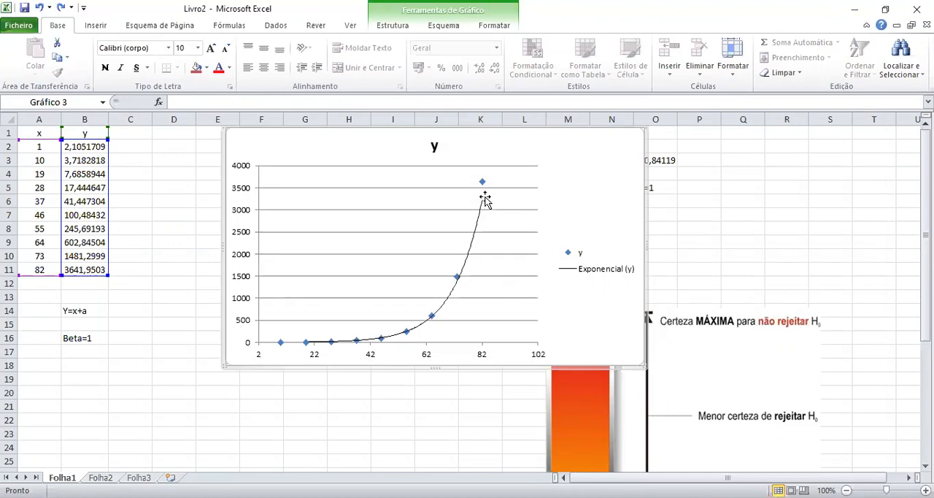
Display the exponential trendline's equation and R² value, and place the label in the empty area above the legend.
{"action": "left_click", "coordinate": [481, 220]}
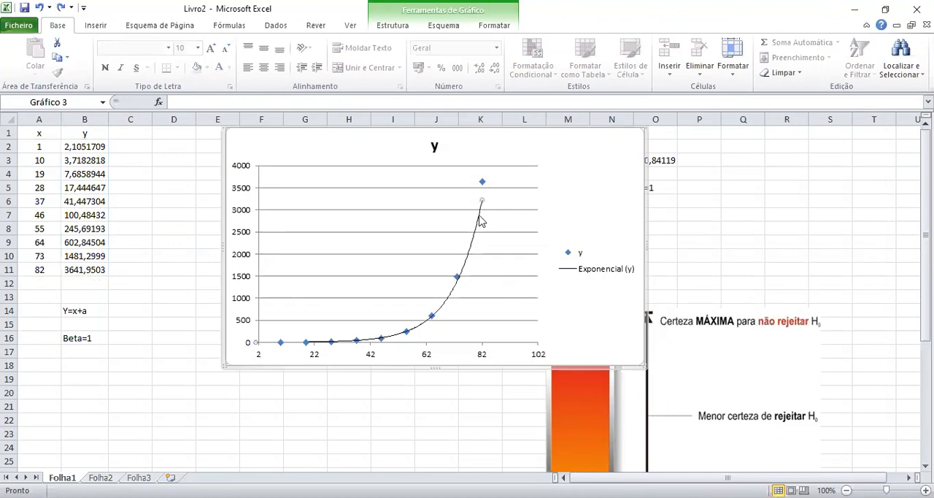
{"action": "right_click", "coordinate": [481, 220]}
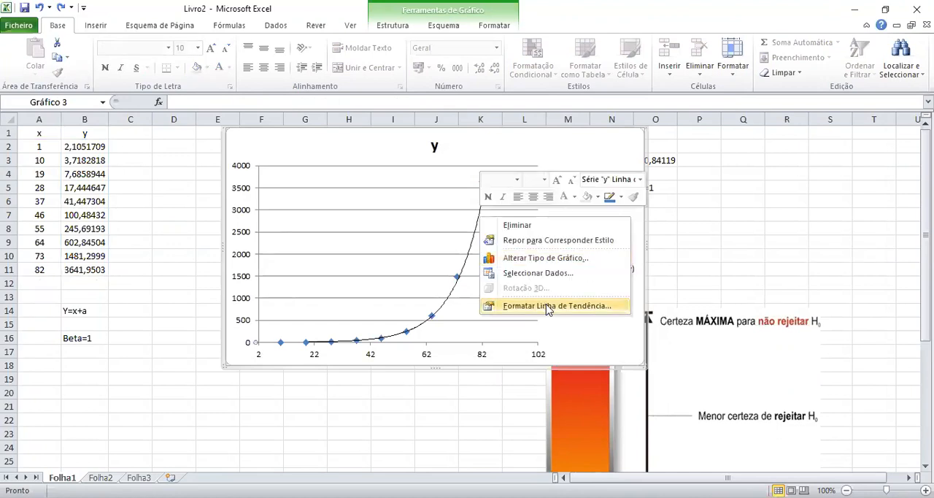
{"action": "left_click", "coordinate": [548, 305]}
{"action": "left_click", "coordinate": [643, 406]}
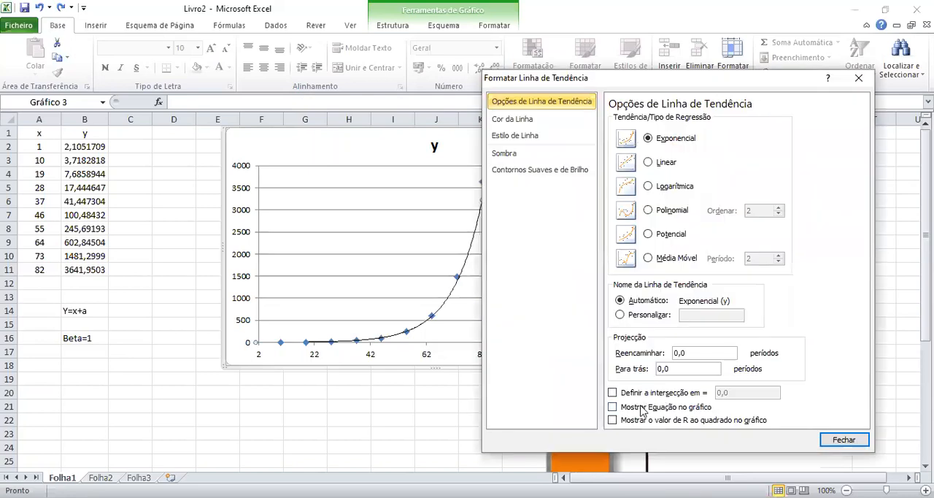
{"action": "left_click", "coordinate": [642, 420]}
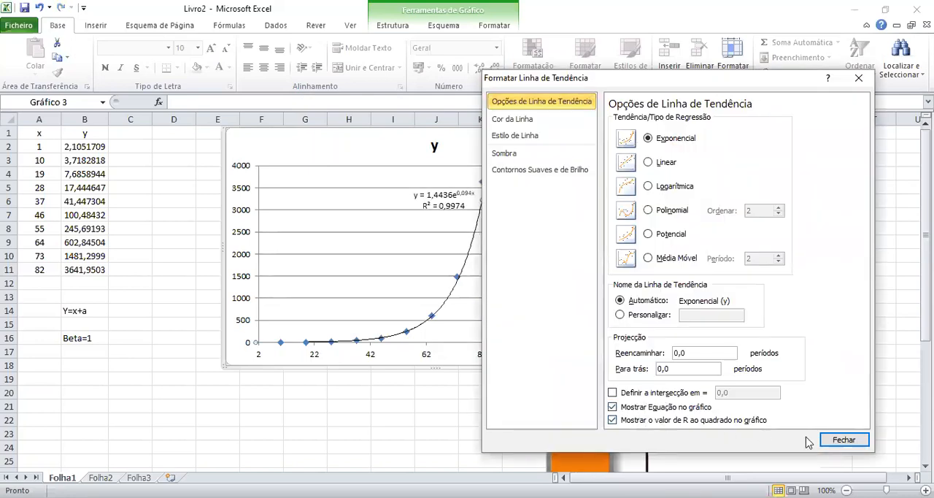
{"action": "left_click", "coordinate": [844, 439]}
{"action": "left_click_drag", "start_coordinate": [458, 204], "coordinate": [589, 170]}
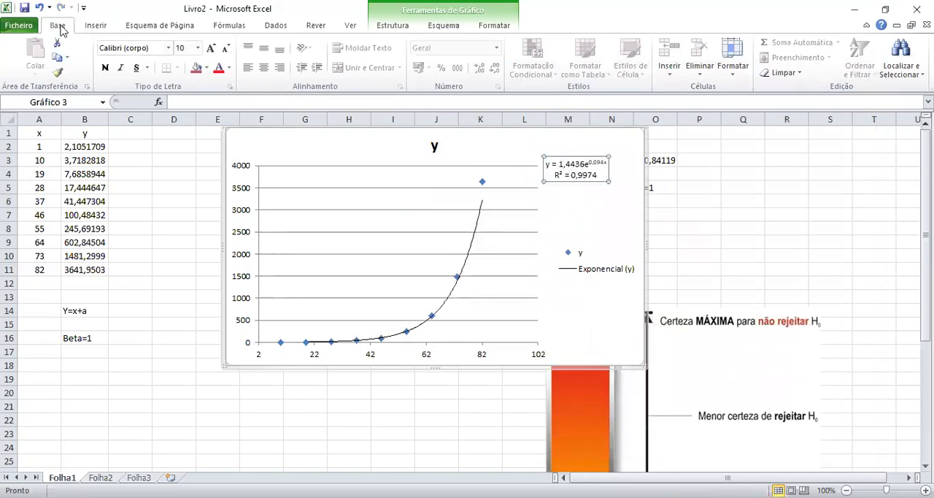
Enlarge the trendline's equation and R² label to font size 14 and move it clear of the plot area.
{"action": "left_click", "coordinate": [211, 48]}
{"action": "left_click", "coordinate": [211, 48]}
{"action": "left_click", "coordinate": [211, 48]}
{"action": "left_click", "coordinate": [211, 48]}
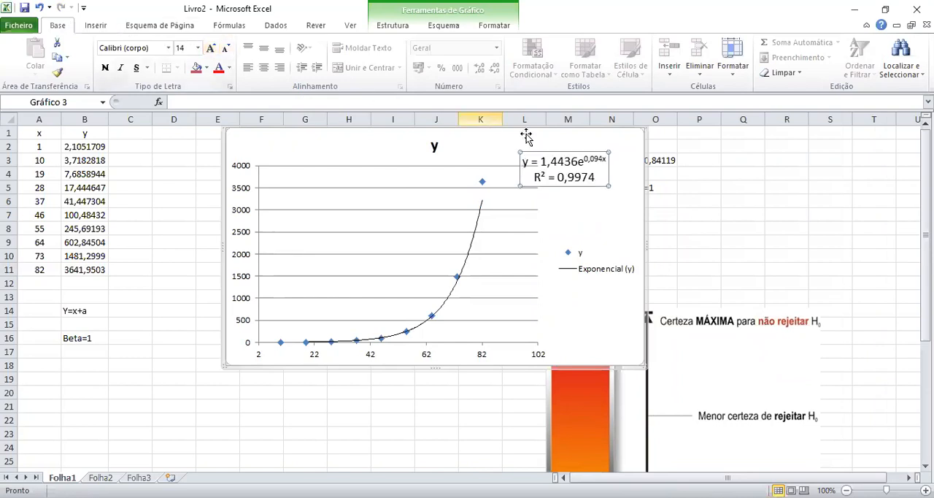
{"action": "left_click_drag", "start_coordinate": [578, 150], "coordinate": [649, 160]}
{"action": "left_click", "coordinate": [699, 146]}
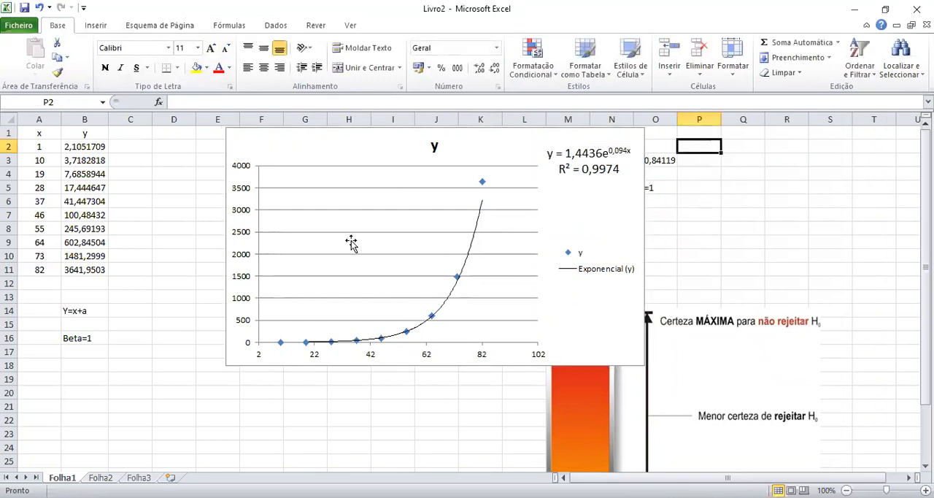
Enter the header "lny" in cell C1, next to the y column.
{"action": "left_click", "coordinate": [96, 154]}
{"action": "left_click", "coordinate": [88, 143]}
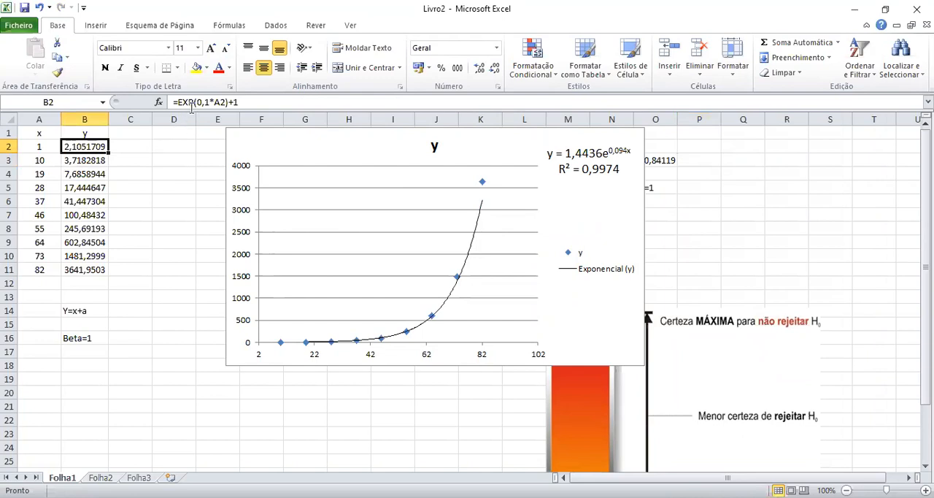
{"action": "left_click", "coordinate": [130, 134]}
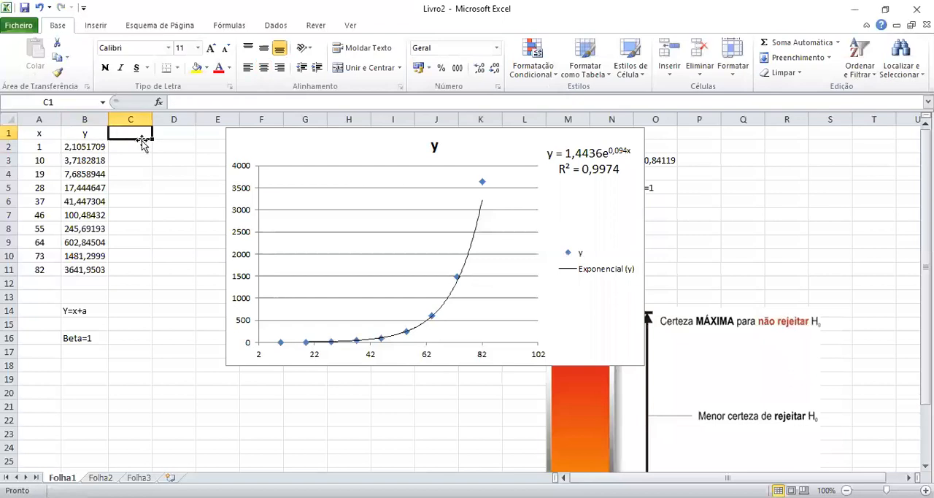
{"action": "type", "text": "lny"}
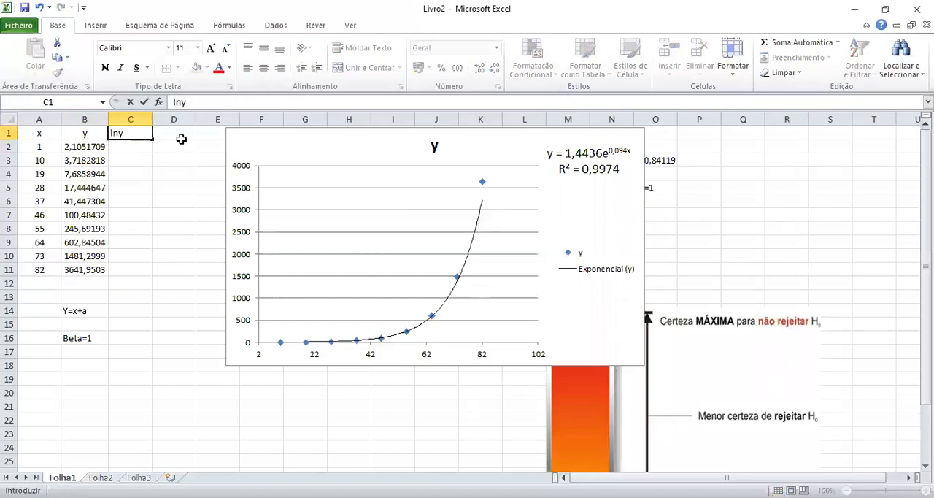
{"action": "key", "text": "Return"}
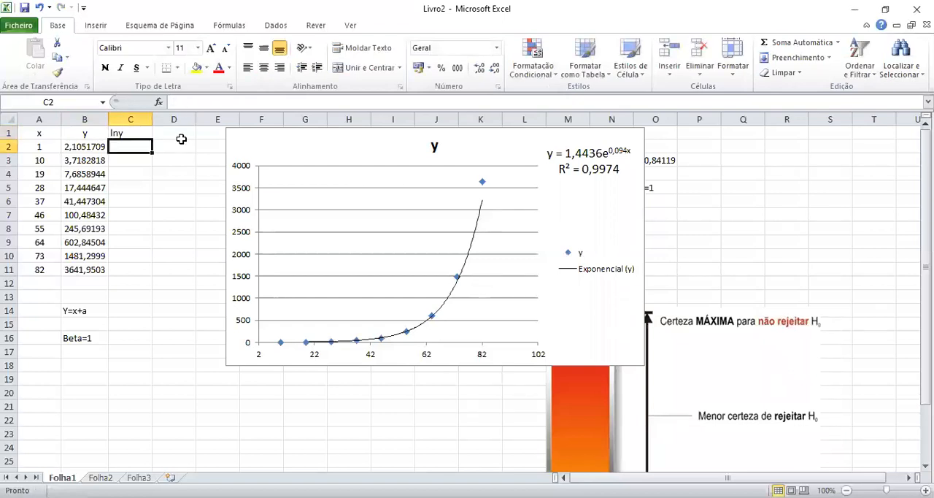
Calculate the natural logarithm of B2 in C2 with the LN function and fill the formula down to C11.
{"action": "type", "text": "="}
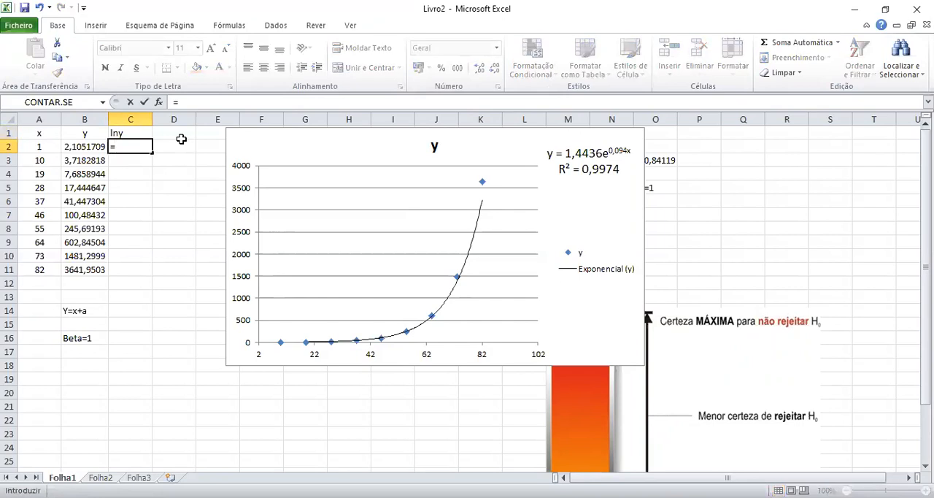
{"action": "type", "text": "ln("}
{"action": "left_click", "coordinate": [97, 147]}
{"action": "key", "text": "Return"}
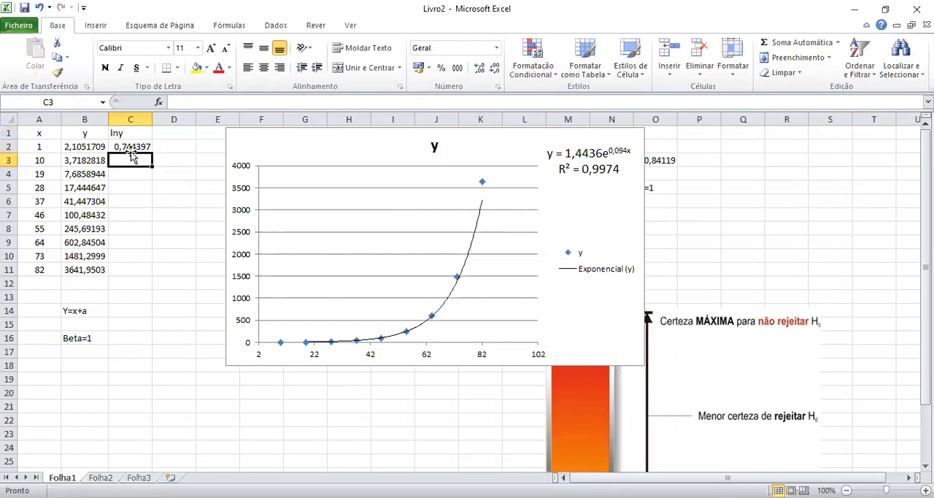
{"action": "left_click", "coordinate": [129, 147]}
{"action": "left_click_drag", "start_coordinate": [152, 153], "coordinate": [155, 272]}
{"action": "left_click", "coordinate": [178, 214]}
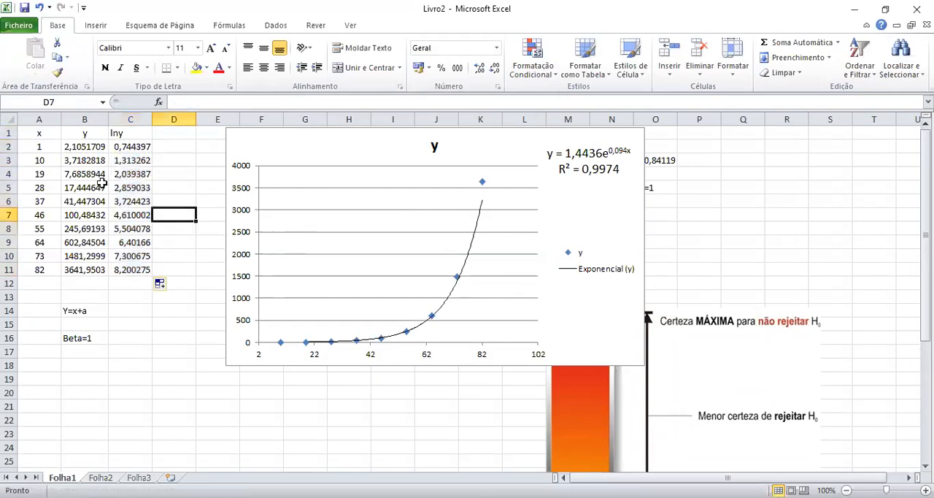
Switch the chart series' y values from column B to the lny values in C2:C11.
{"action": "left_click_drag", "start_coordinate": [84, 131], "coordinate": [45, 277]}
{"action": "left_click", "coordinate": [203, 231]}
{"action": "left_click_drag", "start_coordinate": [40, 133], "coordinate": [38, 270]}
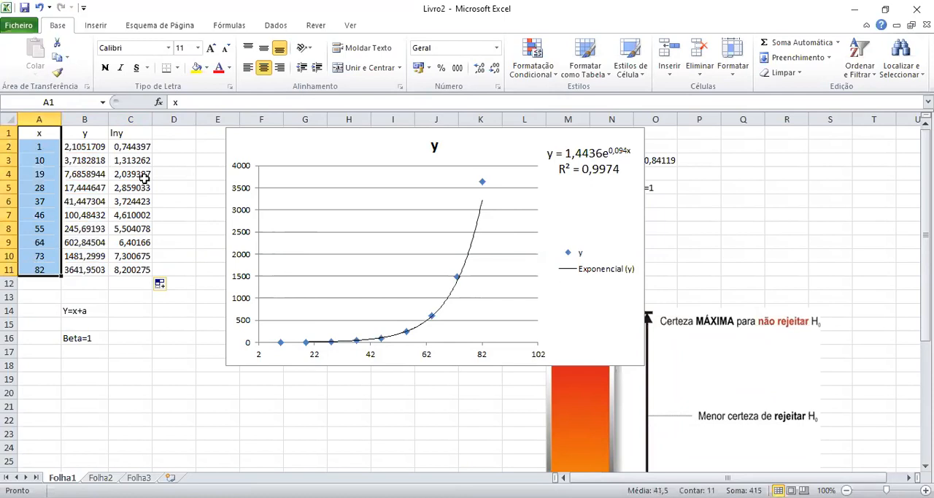
{"action": "left_click_drag", "start_coordinate": [137, 132], "coordinate": [131, 285]}
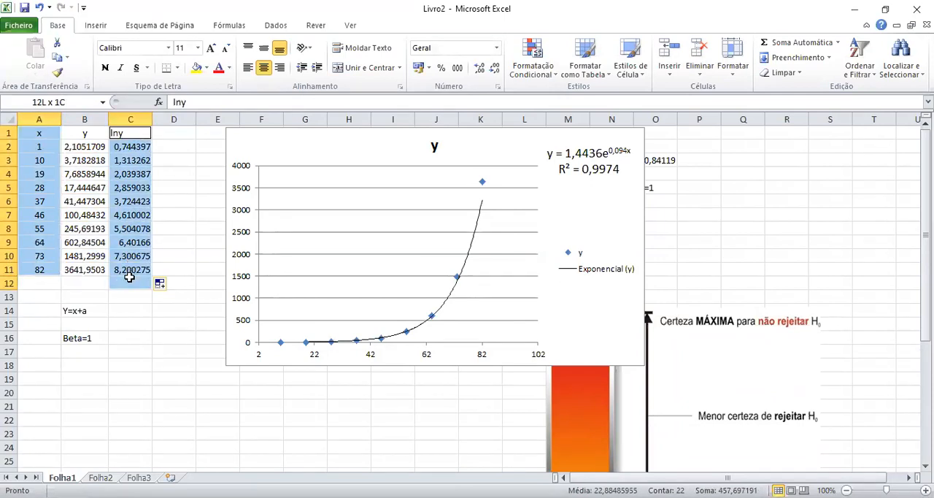
{"action": "left_click", "coordinate": [458, 276]}
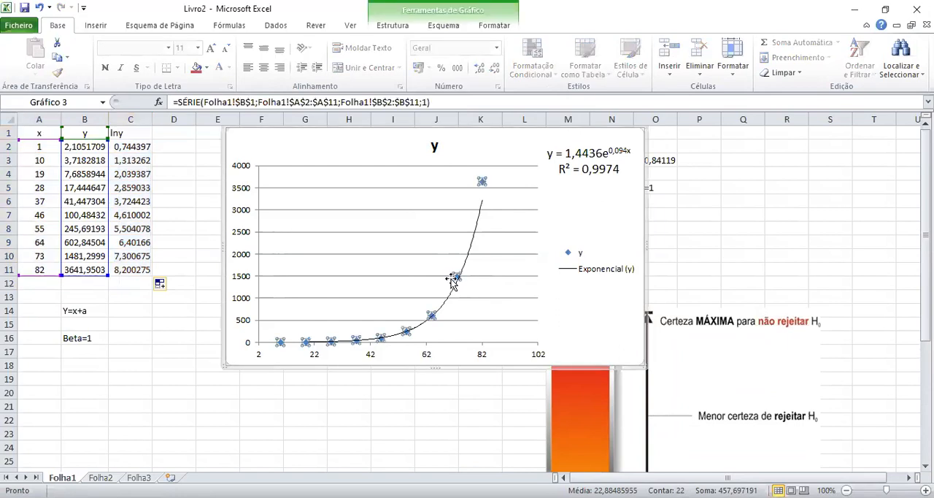
{"action": "left_click_drag", "start_coordinate": [108, 177], "coordinate": [133, 184]}
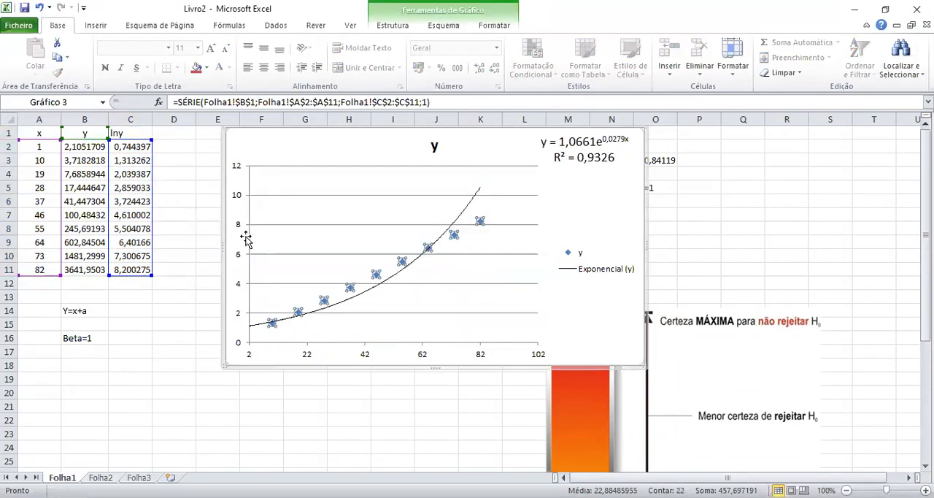
Change the chart's exponential trendline to the Linear type, keeping its equation and R² displayed.
{"action": "right_click", "coordinate": [475, 204]}
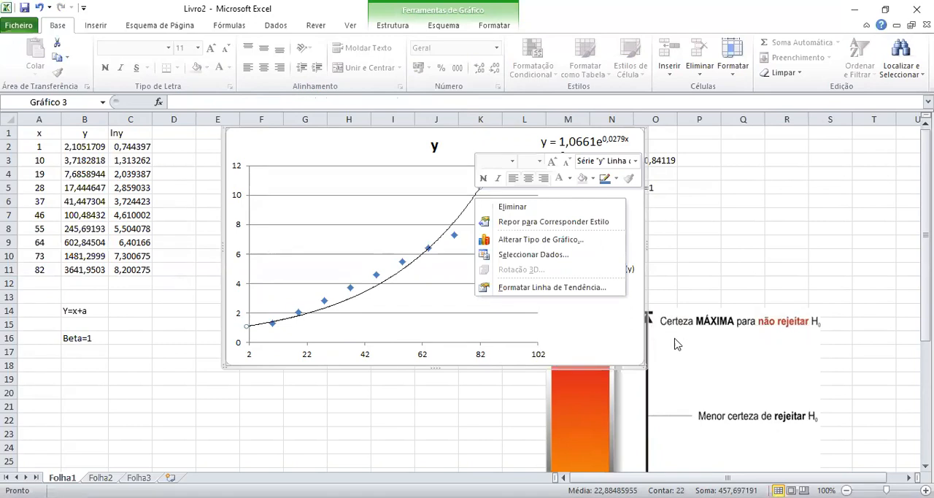
{"action": "left_click", "coordinate": [543, 291]}
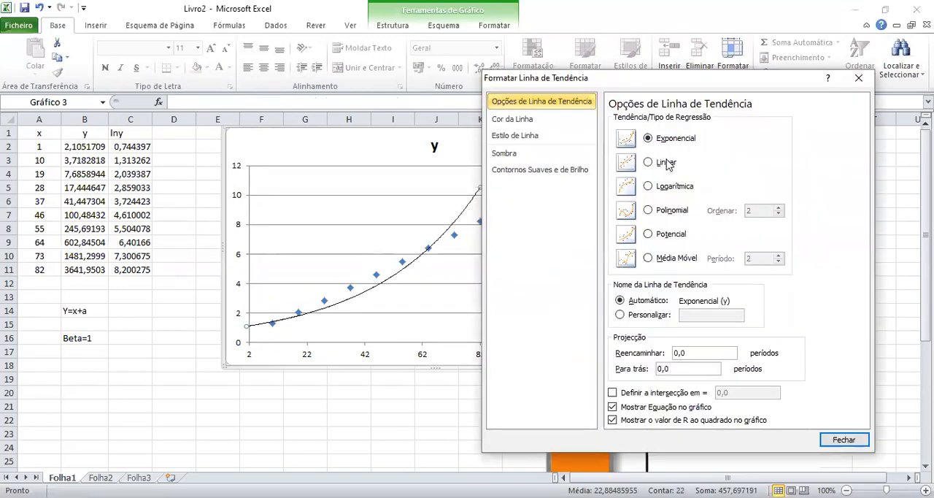
{"action": "left_click", "coordinate": [661, 166]}
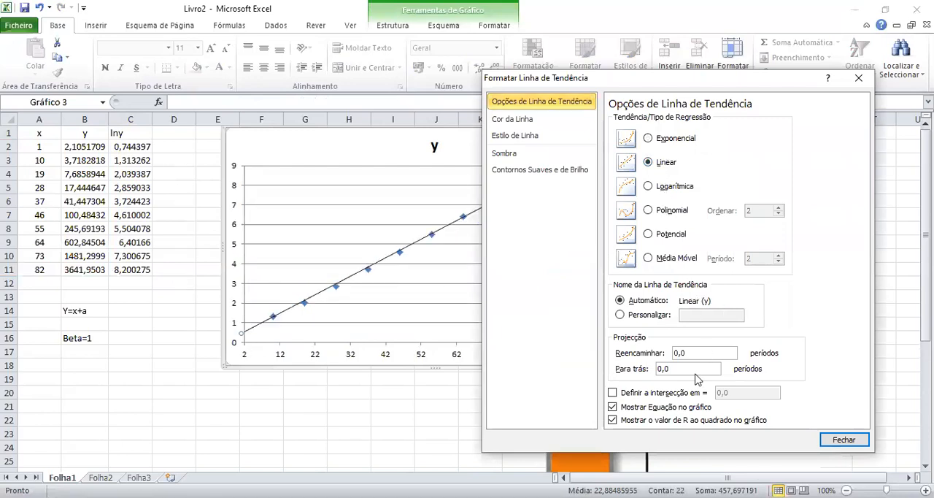
{"action": "key", "text": "Escape"}
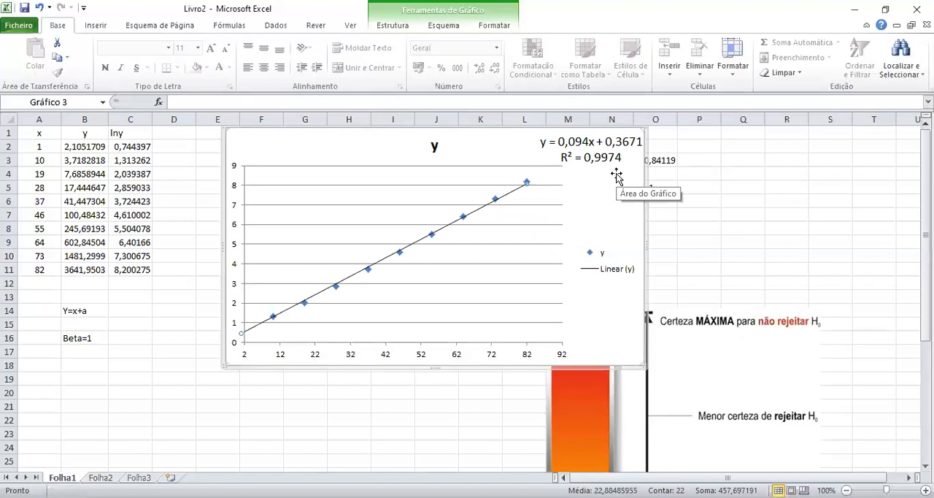
Undo the linear trendline change and the switch of the chart series to the lny values.
{"action": "left_click", "coordinate": [38, 8]}
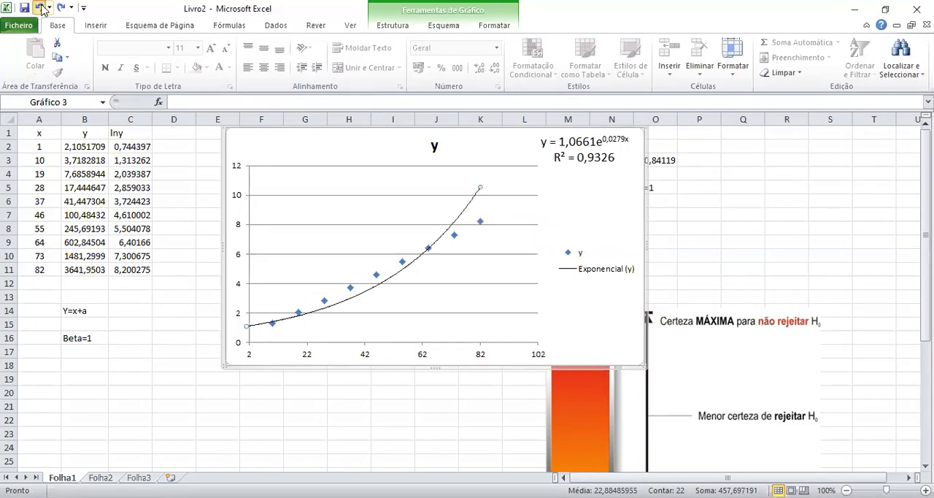
{"action": "left_click", "coordinate": [41, 8]}
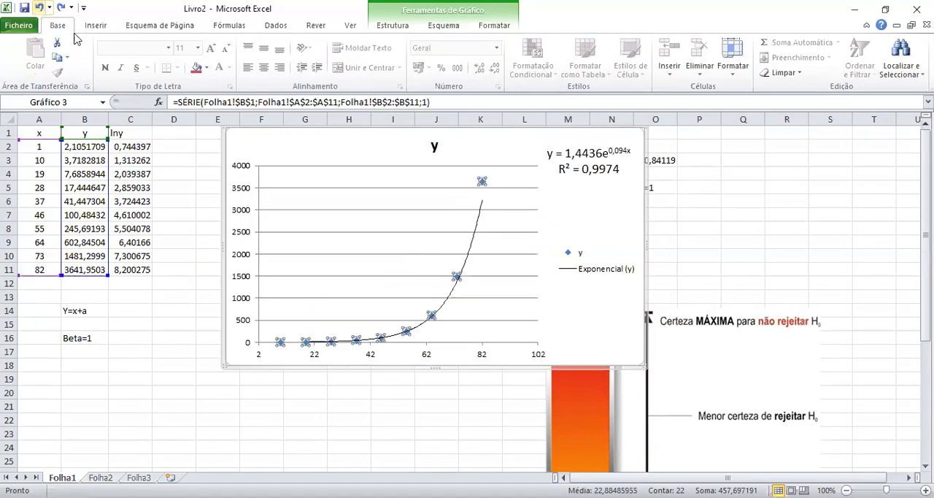
Change the y series' trendline to a moving average with a period of 2.
{"action": "right_click", "coordinate": [469, 262]}
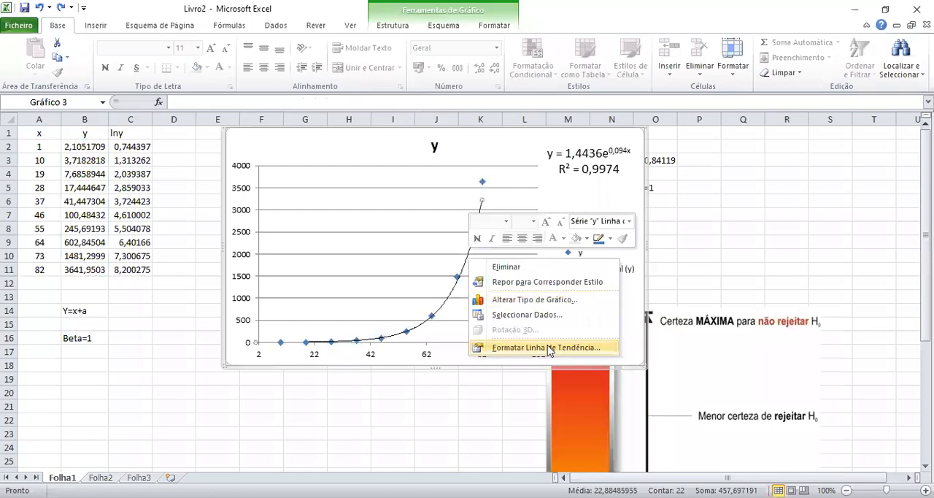
{"action": "left_click", "coordinate": [549, 348]}
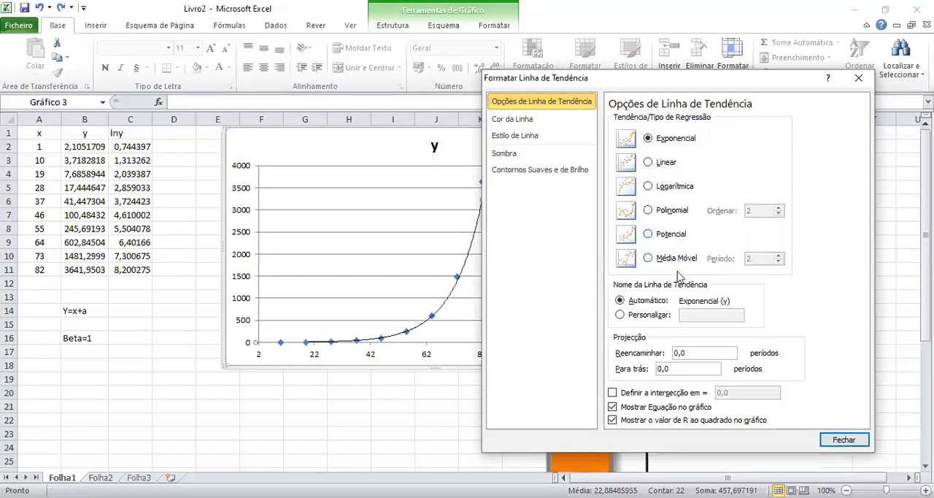
{"action": "left_click", "coordinate": [675, 260]}
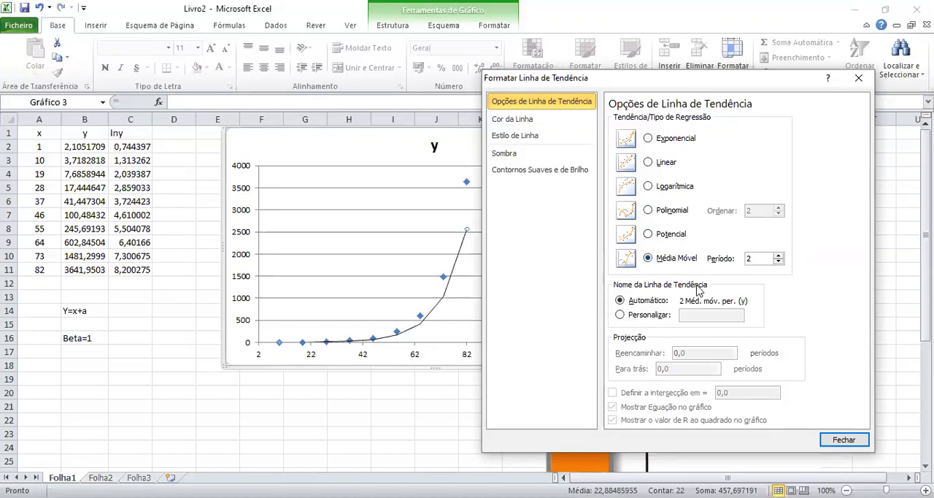
{"action": "left_click", "coordinate": [844, 440]}
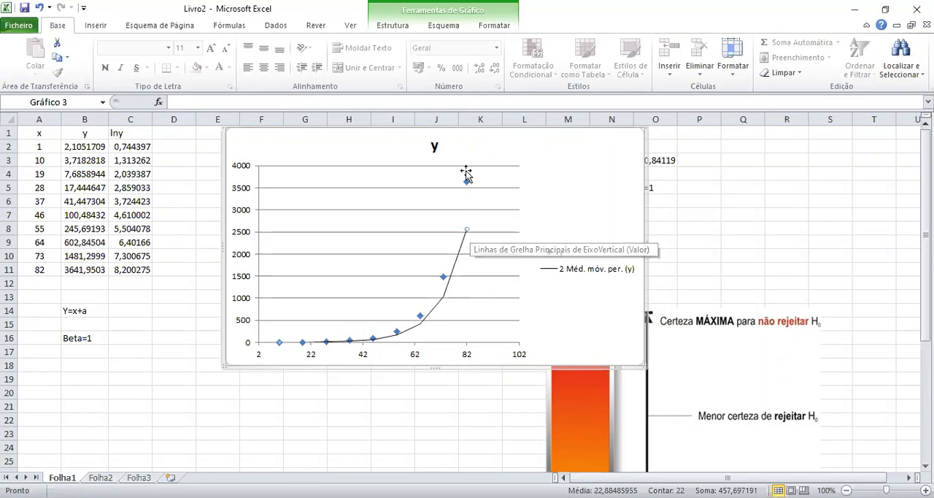
Set the trendline type back to Exponential and move the formatting dialog away from the equation and R² label.
{"action": "mouse_move", "coordinate": [447, 283]}
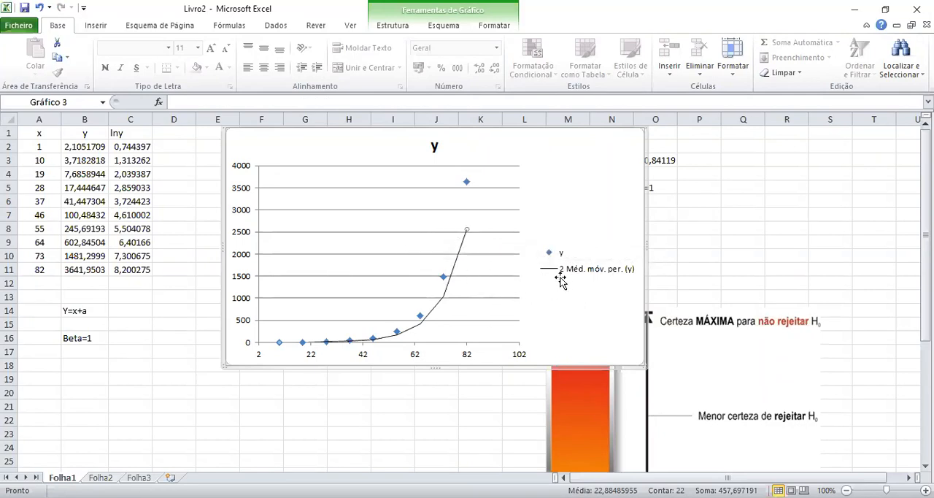
{"action": "right_click", "coordinate": [467, 231]}
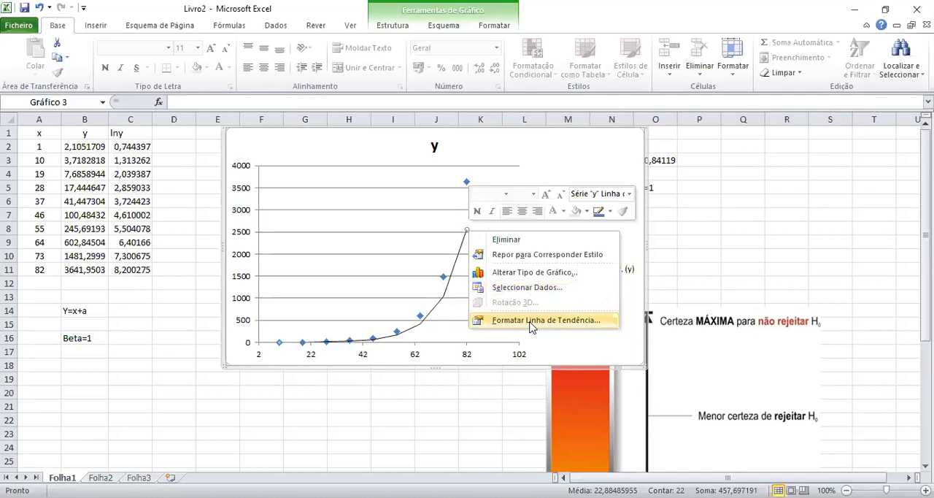
{"action": "left_click", "coordinate": [531, 321]}
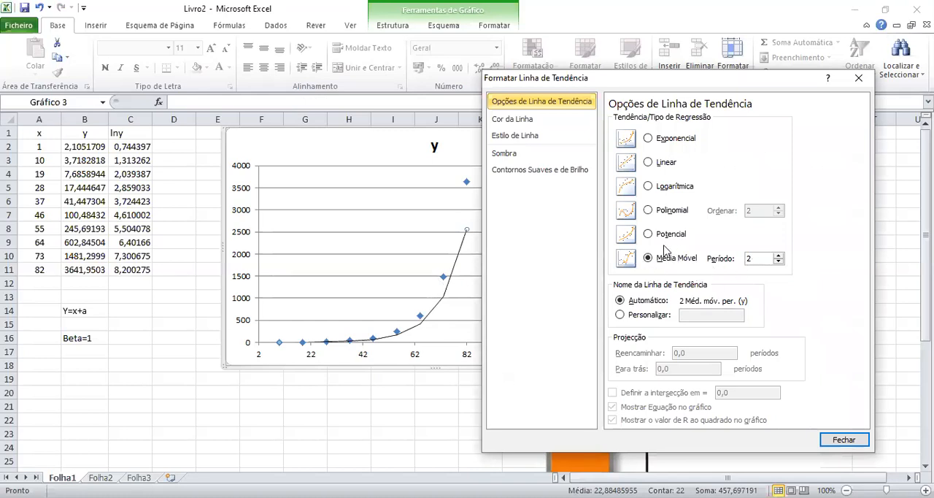
{"action": "left_click", "coordinate": [661, 140]}
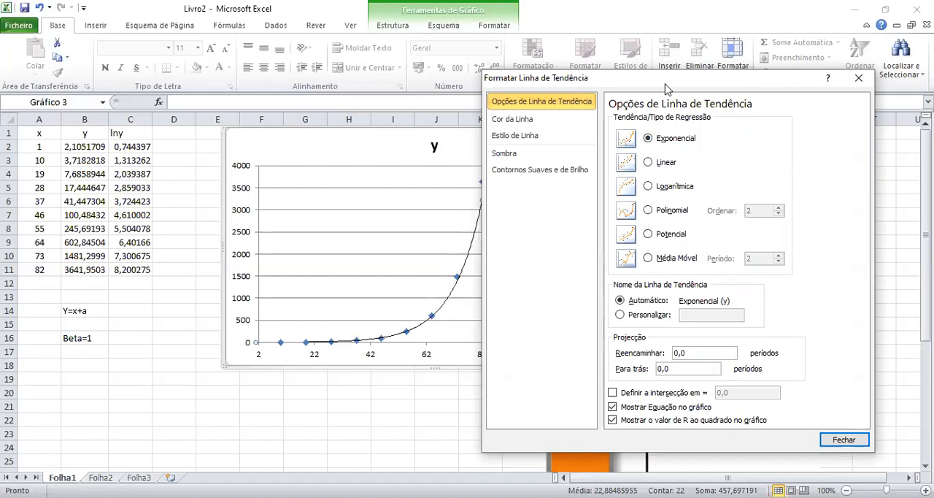
{"action": "left_click_drag", "start_coordinate": [666, 88], "coordinate": [288, 106]}
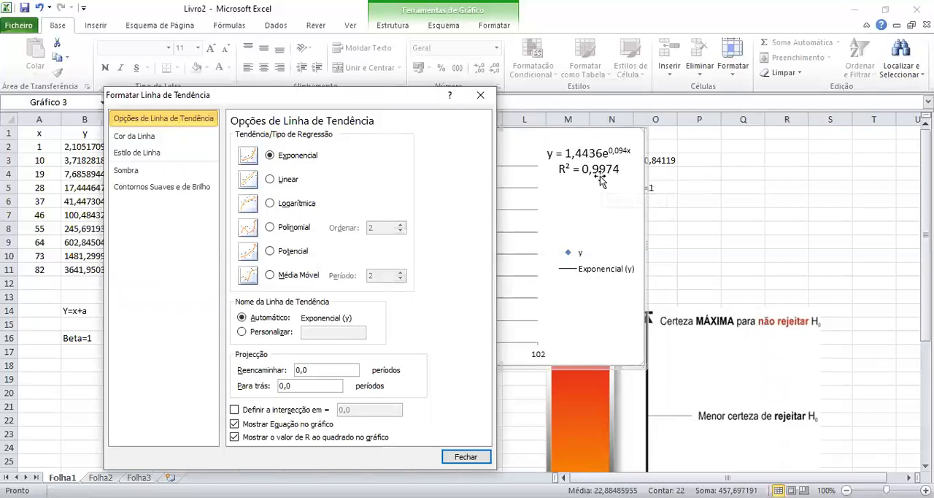
Try the Linear and the Logarithmic regression types on the trendline to compare their fits.
{"action": "left_click", "coordinate": [270, 180]}
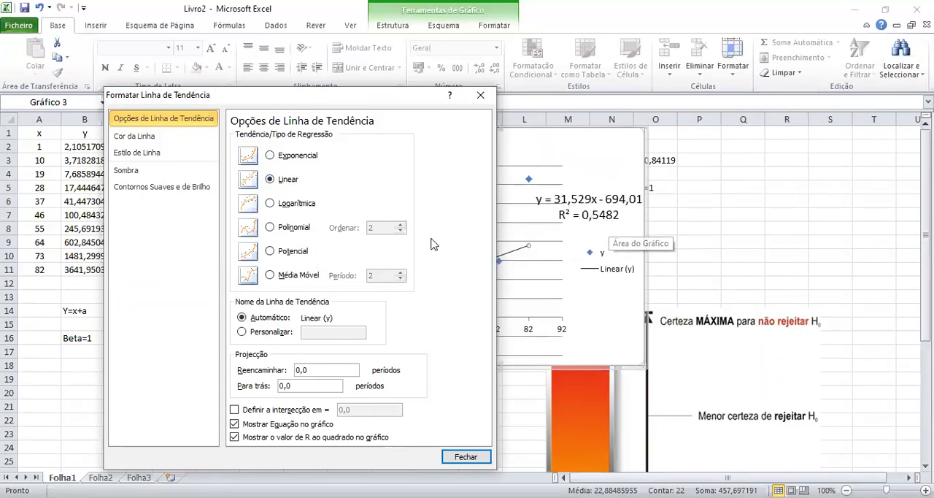
{"action": "left_click", "coordinate": [304, 207]}
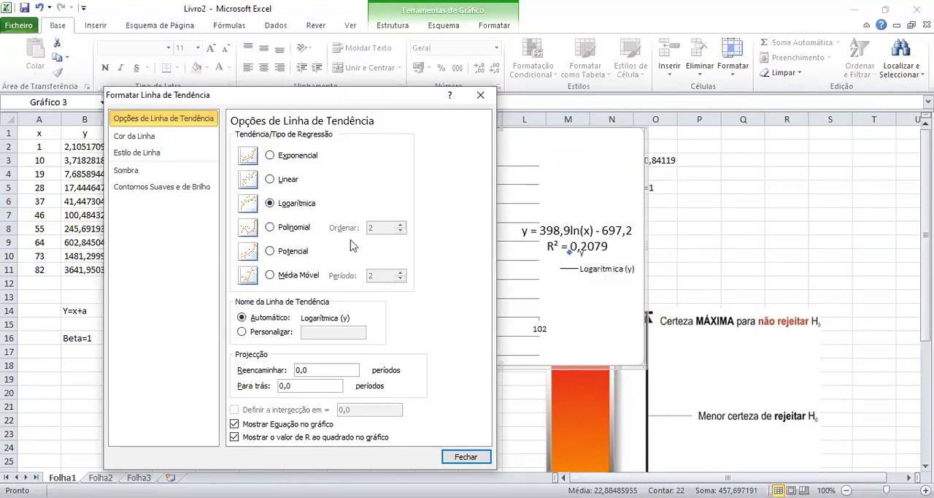
Set the trendline type to Polynomial and raise its order one step at a time from 2 to 6.
{"action": "left_click", "coordinate": [270, 228]}
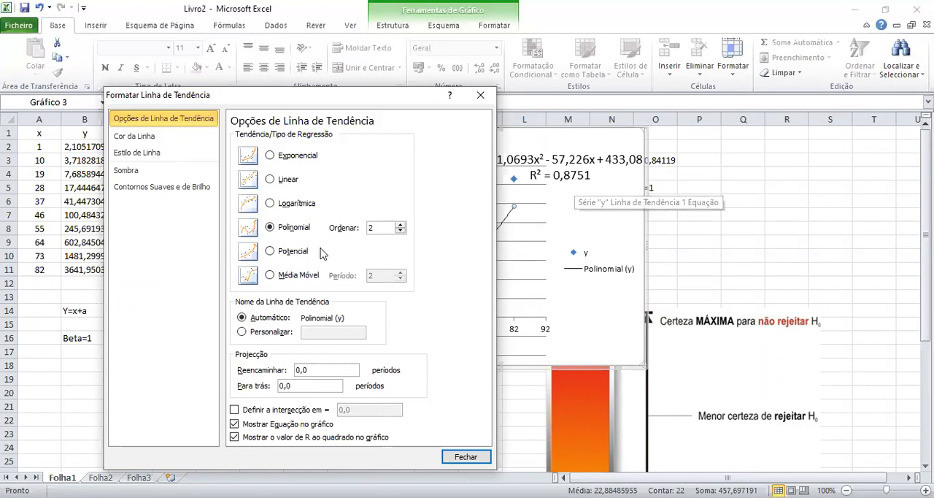
{"action": "left_click", "coordinate": [401, 227]}
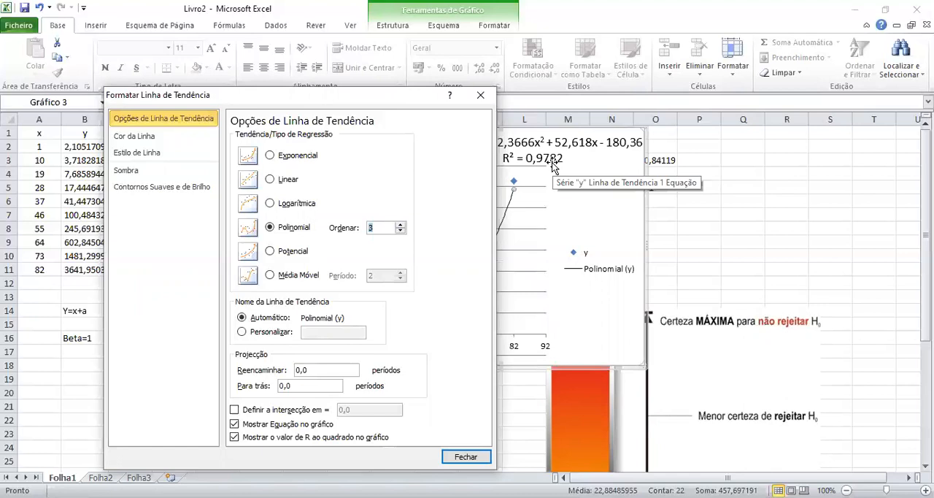
{"action": "left_click", "coordinate": [400, 224]}
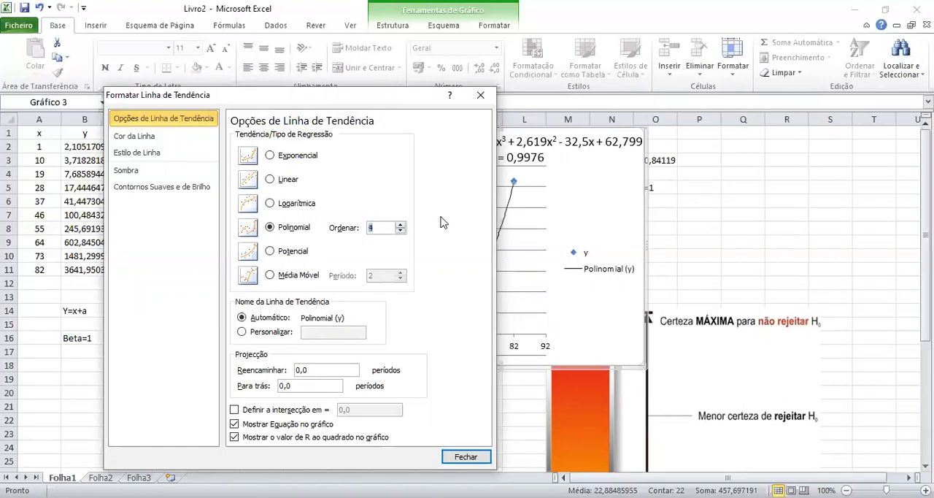
{"action": "left_click", "coordinate": [401, 225]}
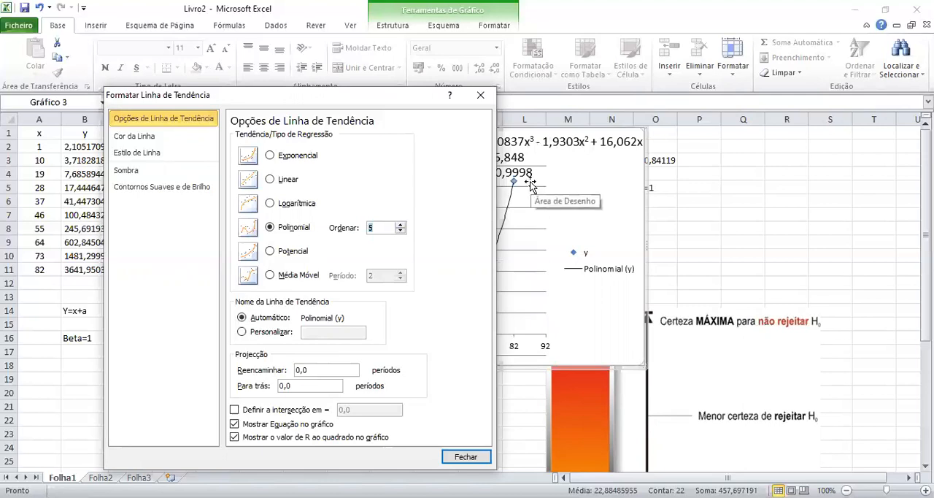
{"action": "left_click", "coordinate": [399, 224]}
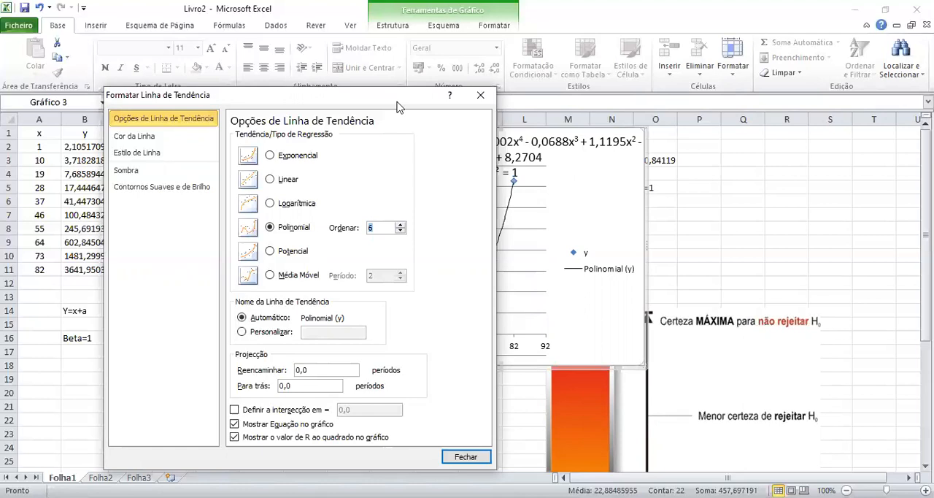
Move the formatting dialog clear of the fitted curve and change the y series' trendline type to Potencial (power).
{"action": "left_click_drag", "start_coordinate": [397, 103], "coordinate": [692, 133]}
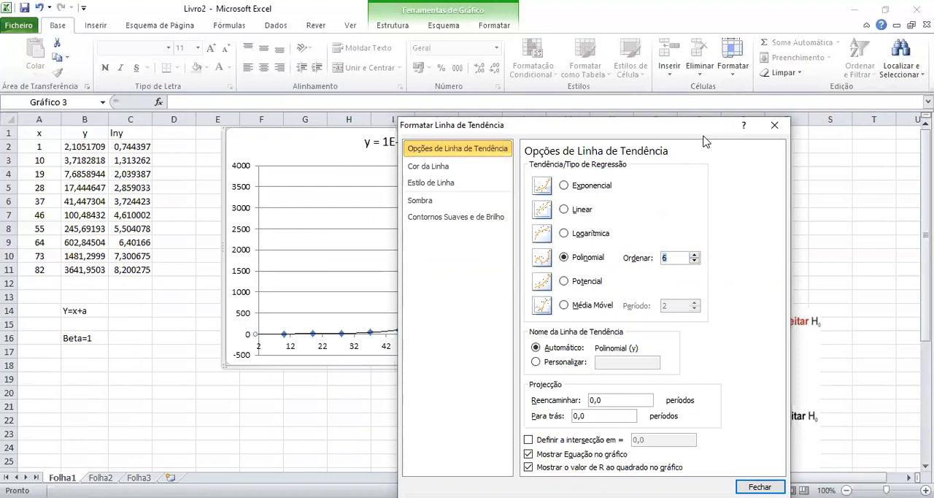
{"action": "left_click_drag", "start_coordinate": [705, 141], "coordinate": [795, 176]}
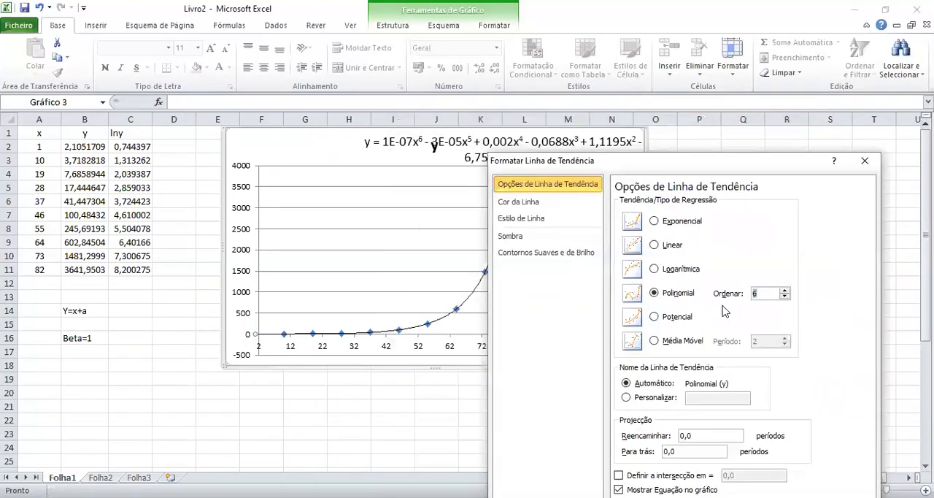
{"action": "left_click", "coordinate": [682, 321]}
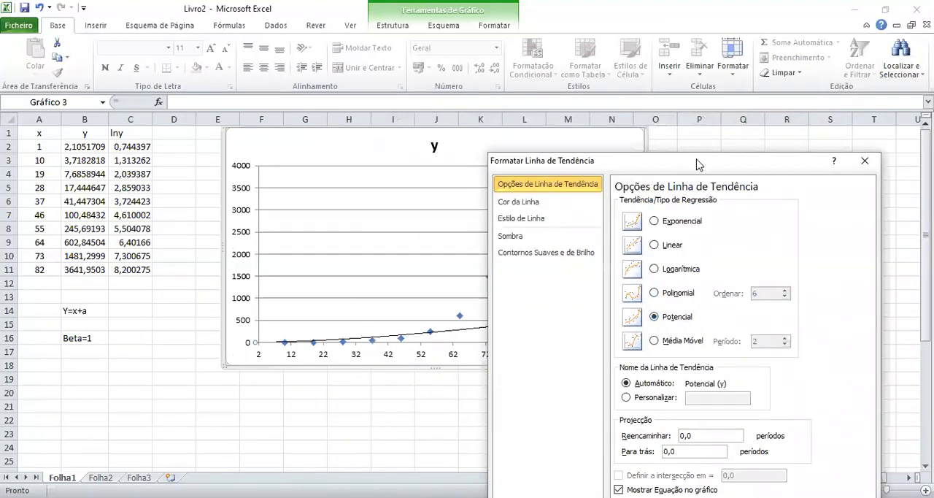
{"action": "left_click_drag", "start_coordinate": [684, 168], "coordinate": [241, 137]}
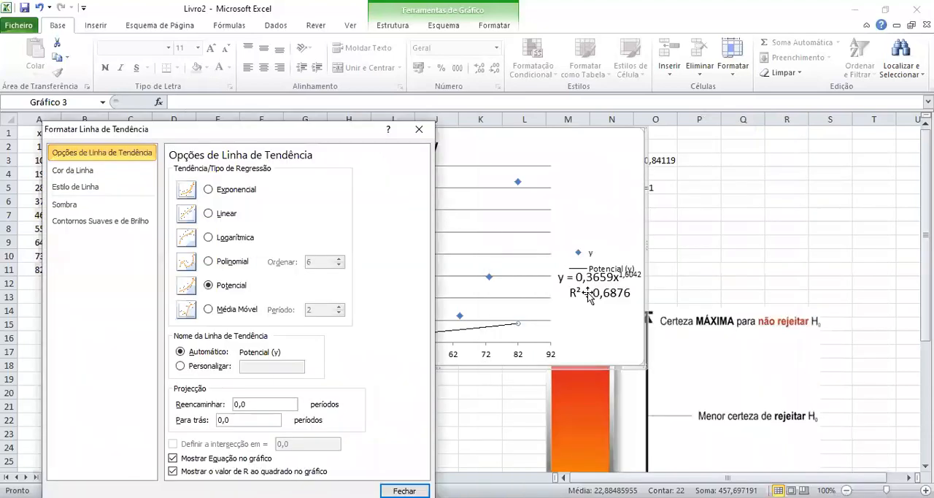
Move the trendline's equation and R² label off the legend to the chart's upper right corner and close the label formatting dialog.
{"action": "left_click_drag", "start_coordinate": [589, 294], "coordinate": [563, 164]}
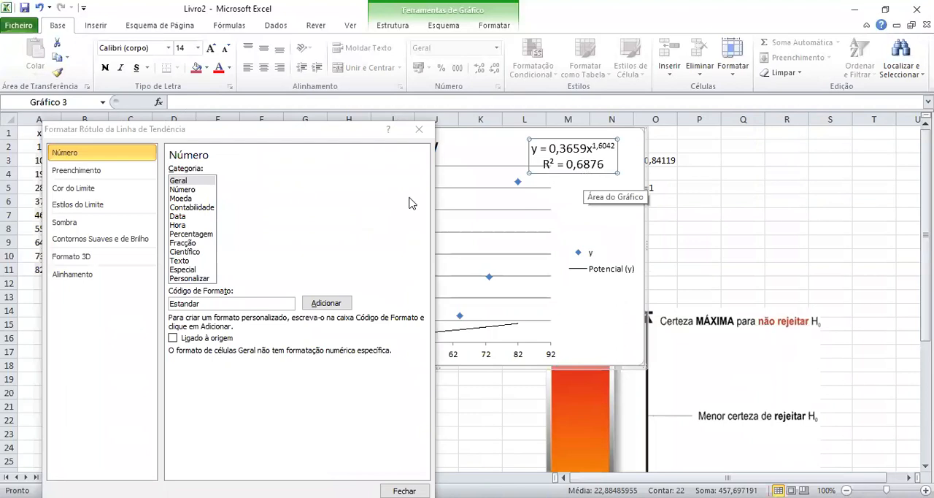
{"action": "left_click", "coordinate": [276, 140]}
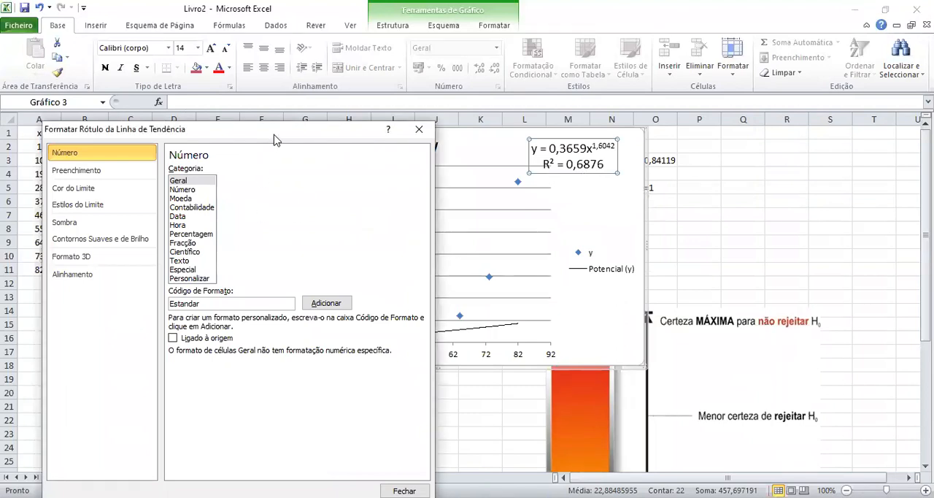
{"action": "left_click_drag", "start_coordinate": [276, 140], "coordinate": [412, 138]}
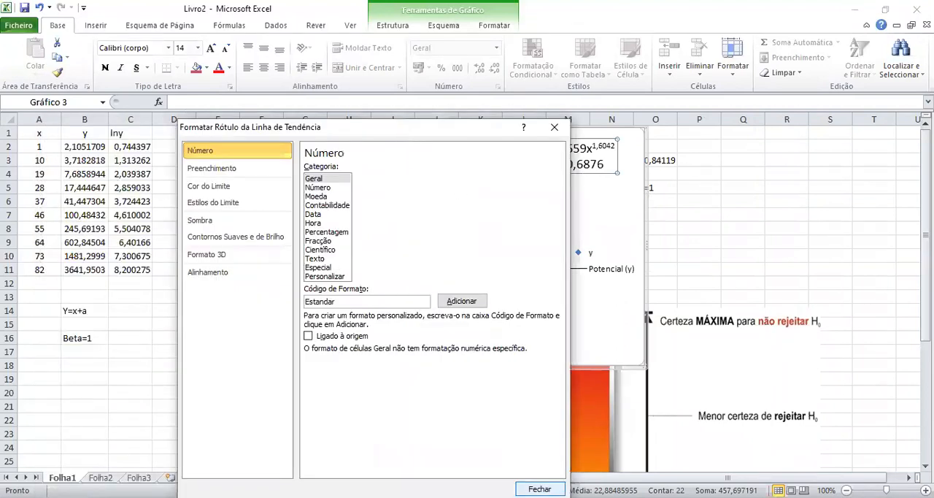
{"action": "left_click", "coordinate": [540, 489]}
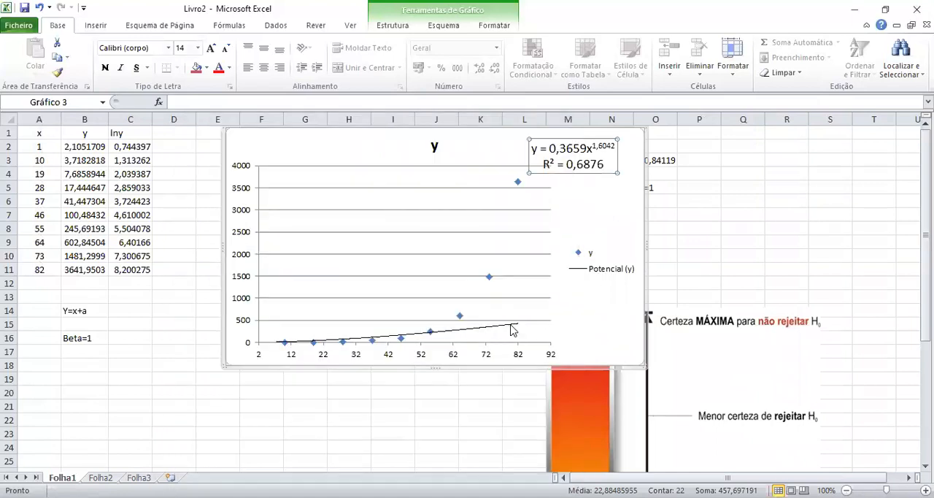
Reopen the power trendline's formatting options to review the available regression types, and close them without changing anything.
{"action": "left_click", "coordinate": [511, 325]}
{"action": "double_click", "coordinate": [510, 327]}
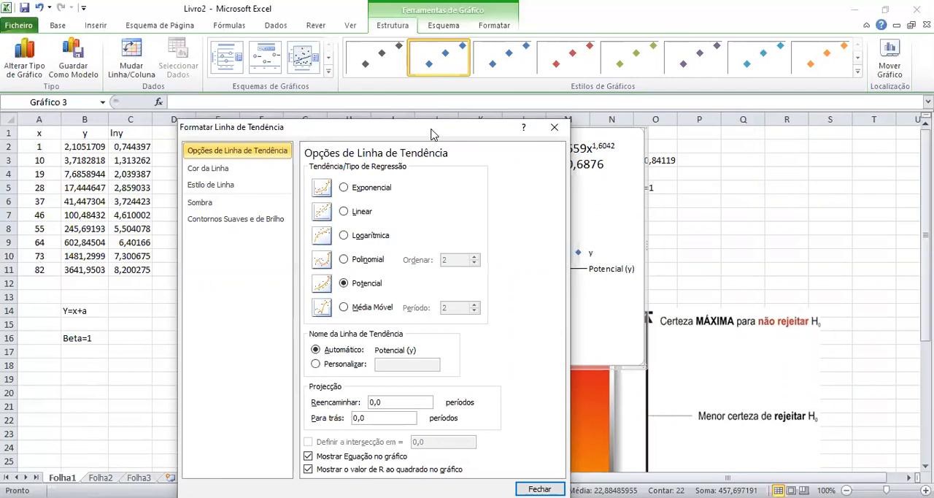
{"action": "left_click_drag", "start_coordinate": [430, 134], "coordinate": [323, 125]}
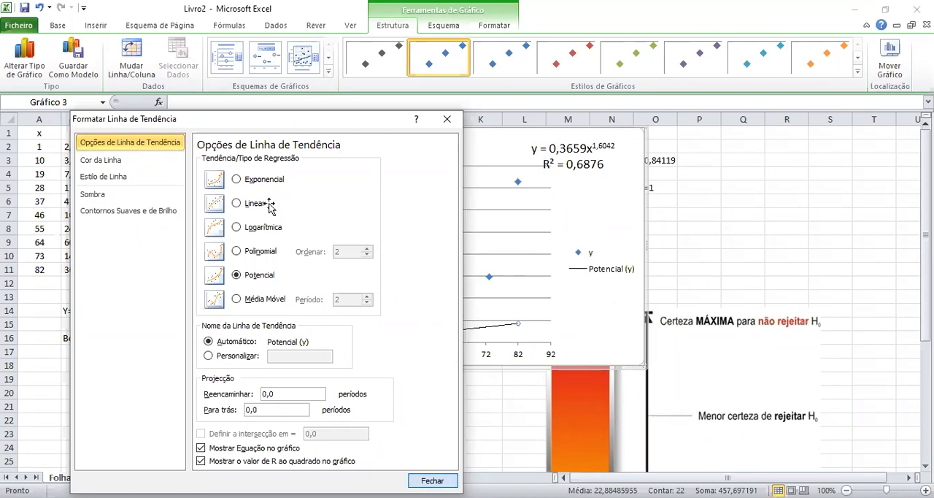
{"action": "left_click", "coordinate": [432, 480]}
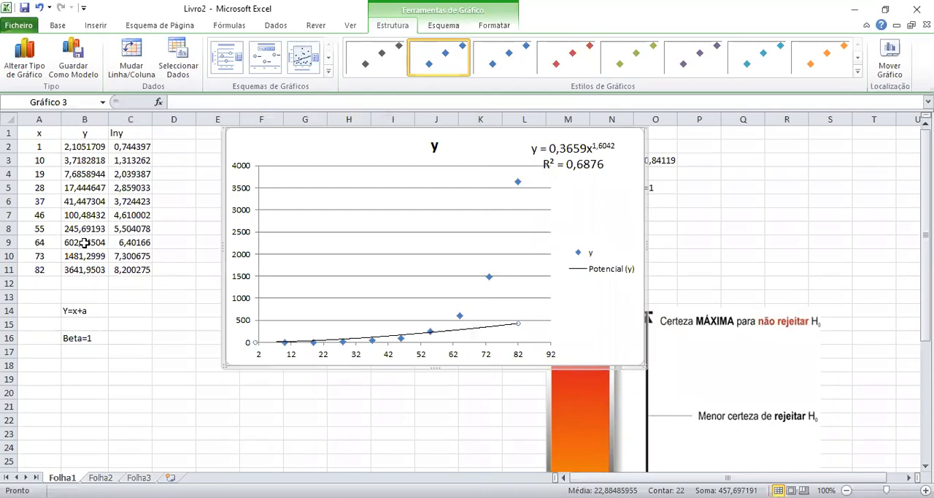